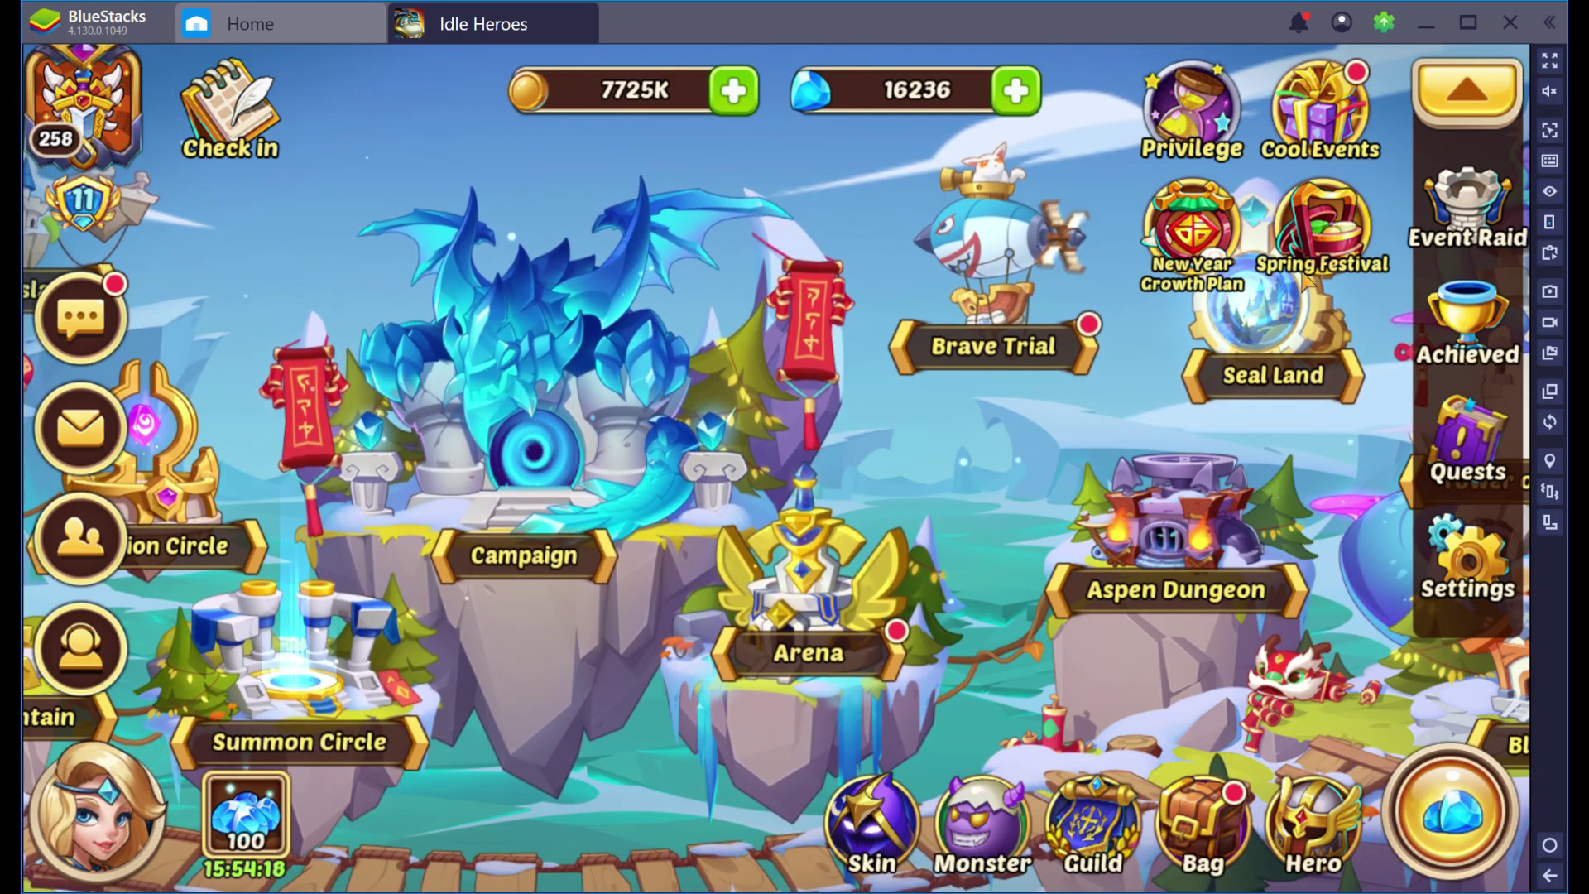
Open the Spring Festival event and display its Fireworks Show.
{"action": "left_click", "coordinate": [1316, 240]}
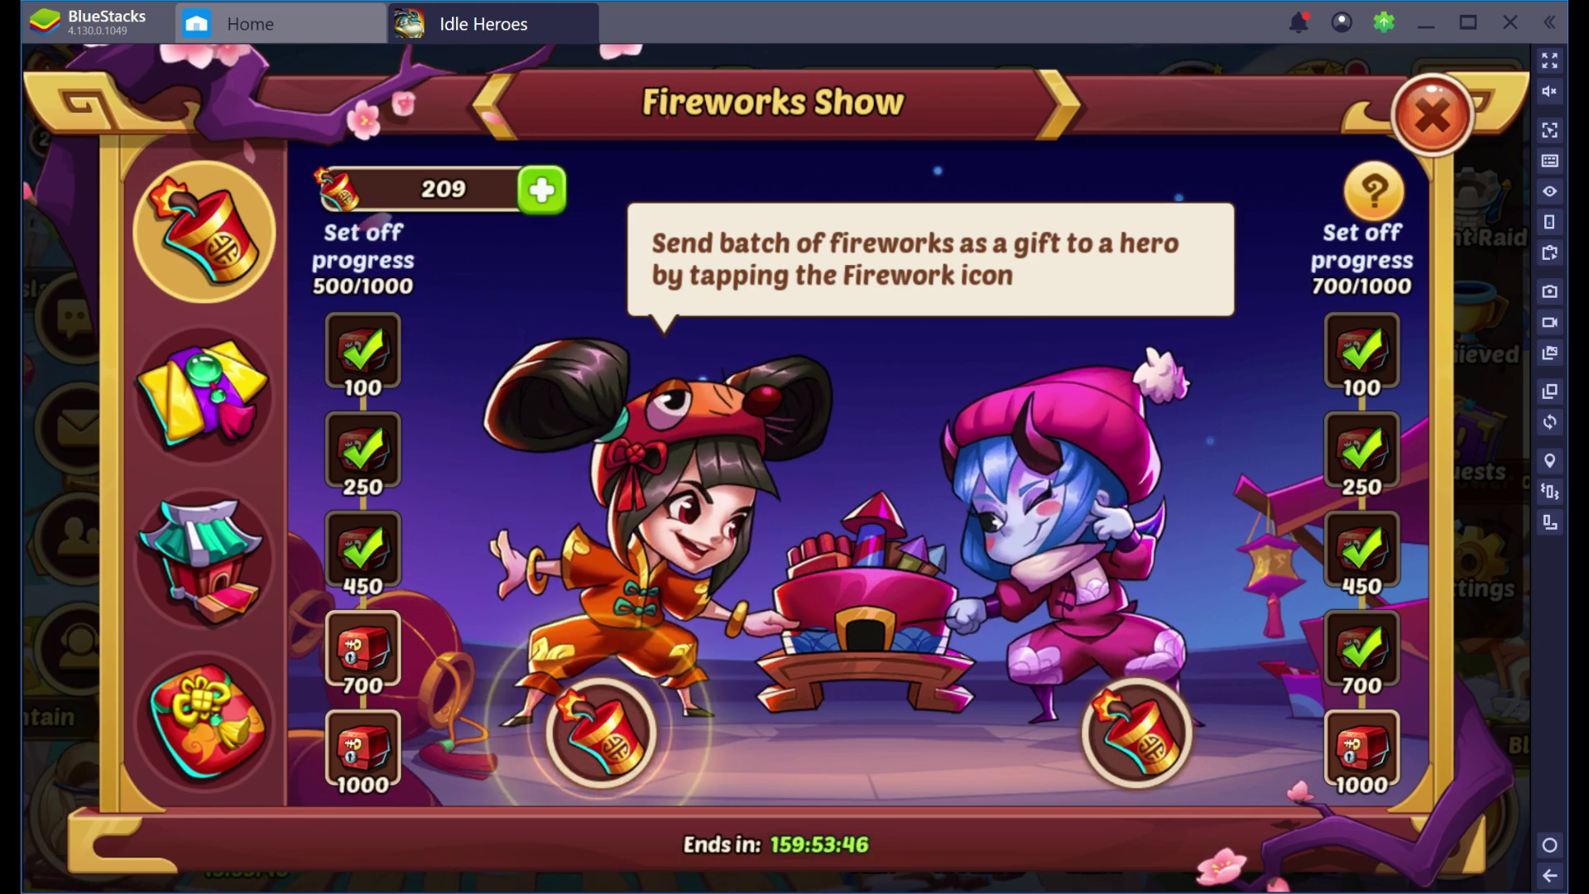
{"action": "mouse_move", "coordinate": [399, 893]}
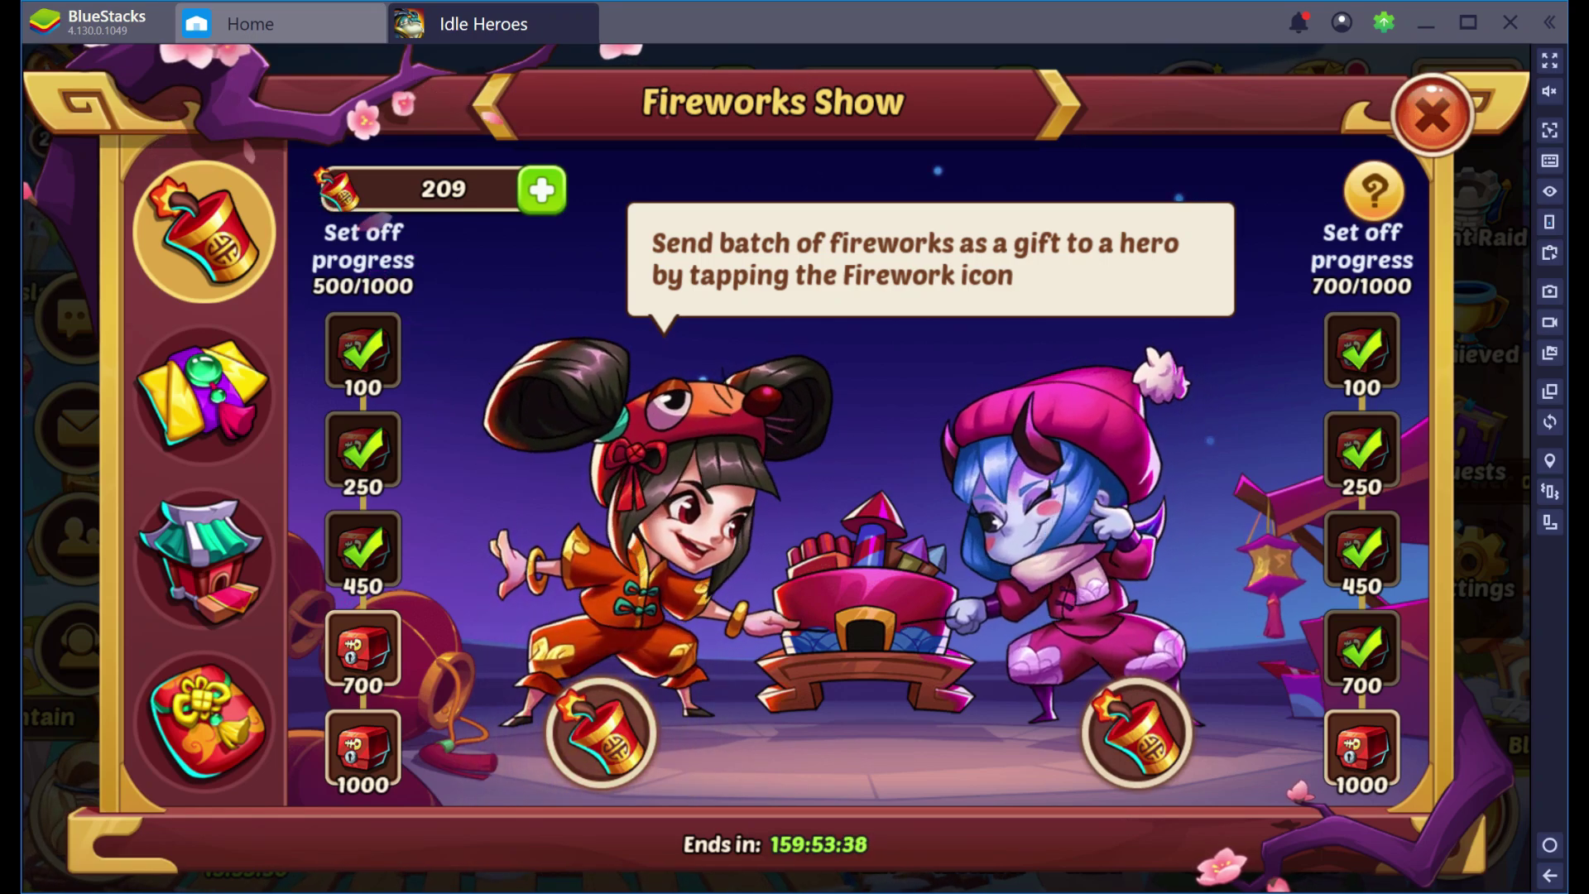
Switch to the Excel fireworks workbook and examine Penny's 100-firework tier: items, values, gems, total gems and gems per firework.
{"action": "key", "text": "alt+Tab"}
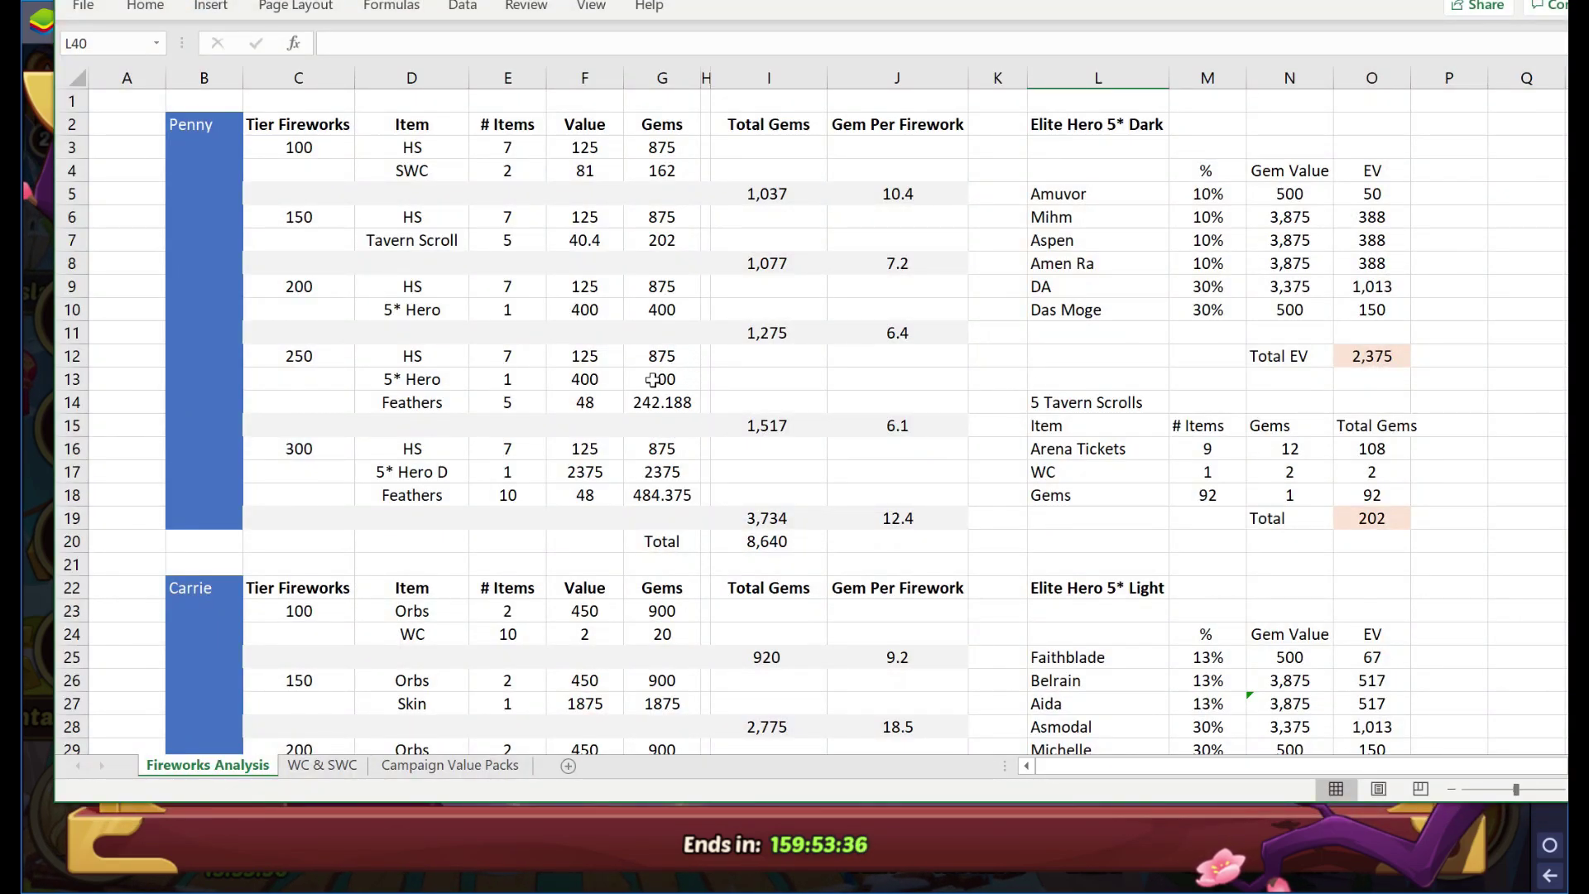
{"action": "left_click", "coordinate": [293, 149]}
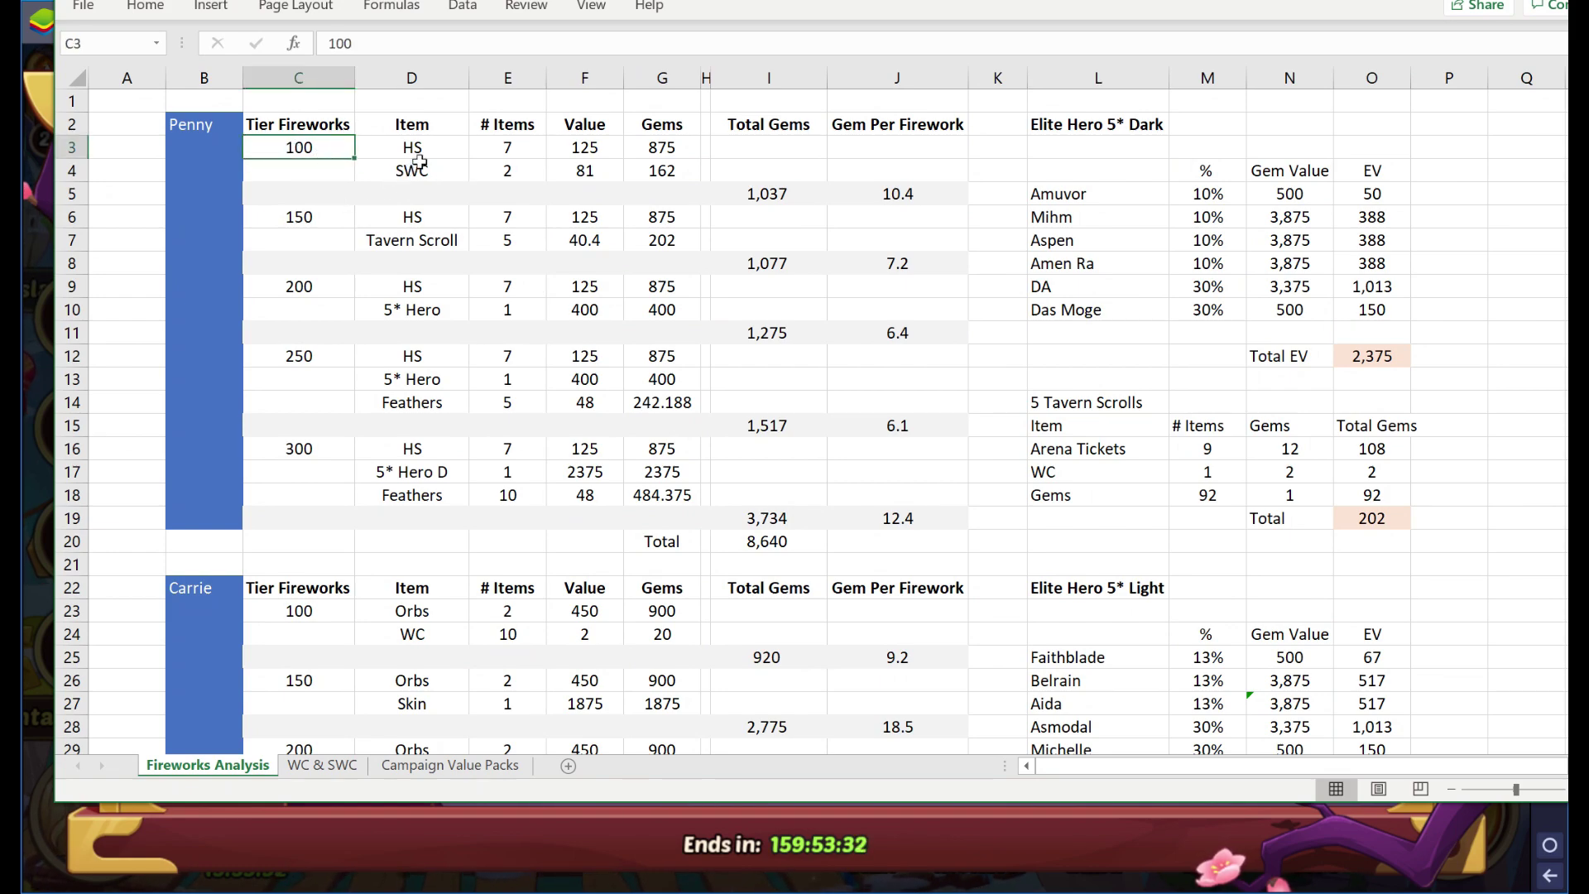
{"action": "left_click_drag", "start_coordinate": [418, 151], "coordinate": [565, 178]}
{"action": "left_click_drag", "start_coordinate": [655, 154], "coordinate": [659, 172]}
{"action": "left_click", "coordinate": [793, 195]}
{"action": "left_click", "coordinate": [897, 196]}
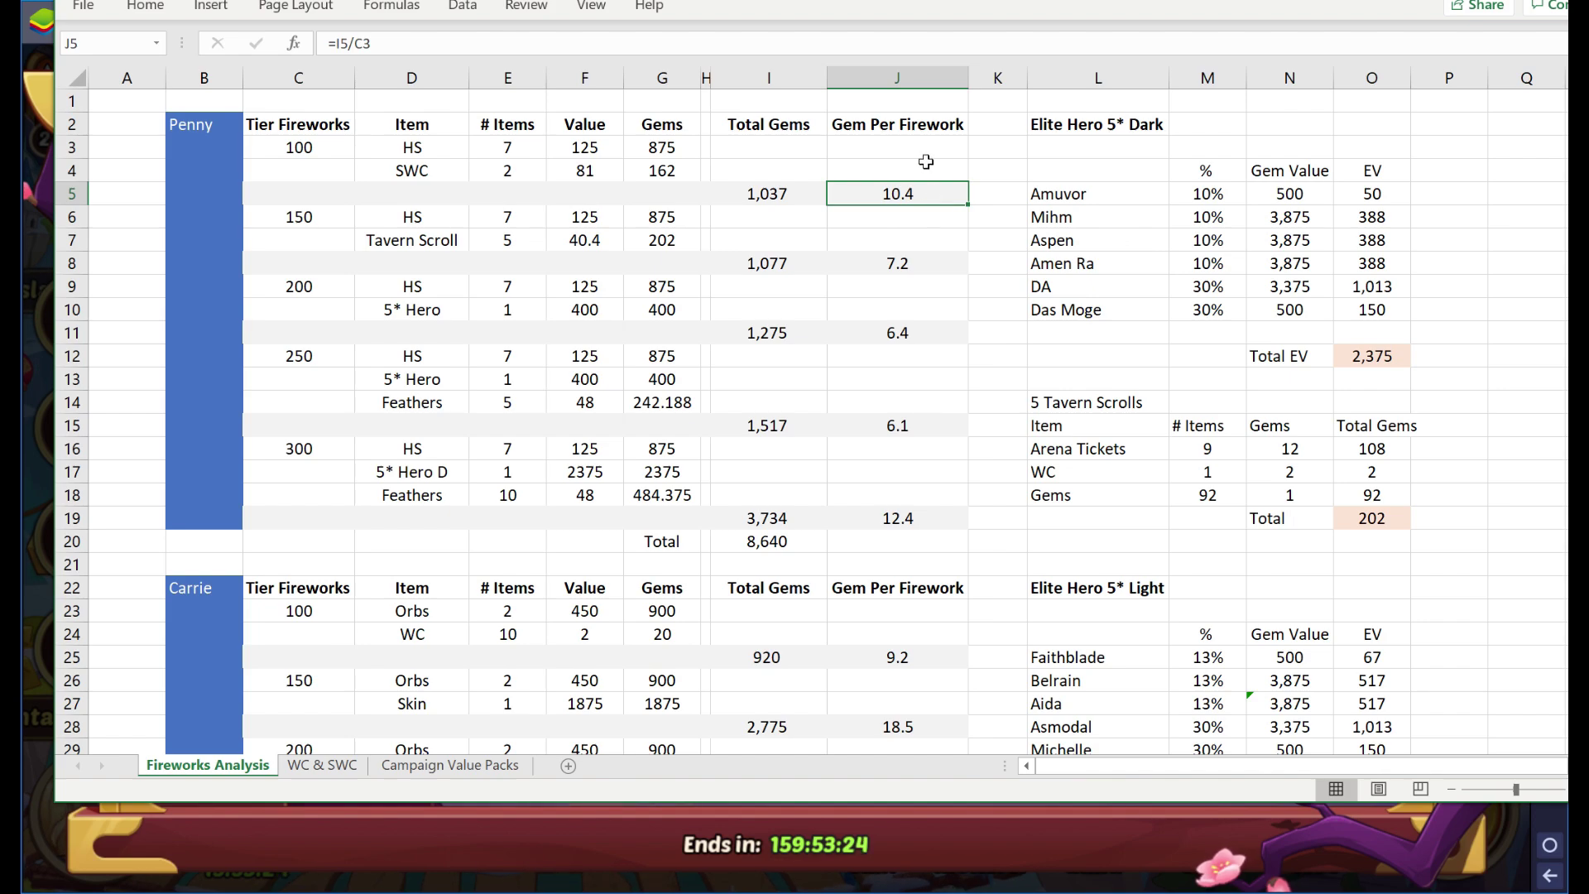
Compare the Gem Per Firework figures across Penny's 100 to 300 firework tiers, ending on the 300 tier.
{"action": "left_click_drag", "start_coordinate": [925, 161], "coordinate": [926, 232]}
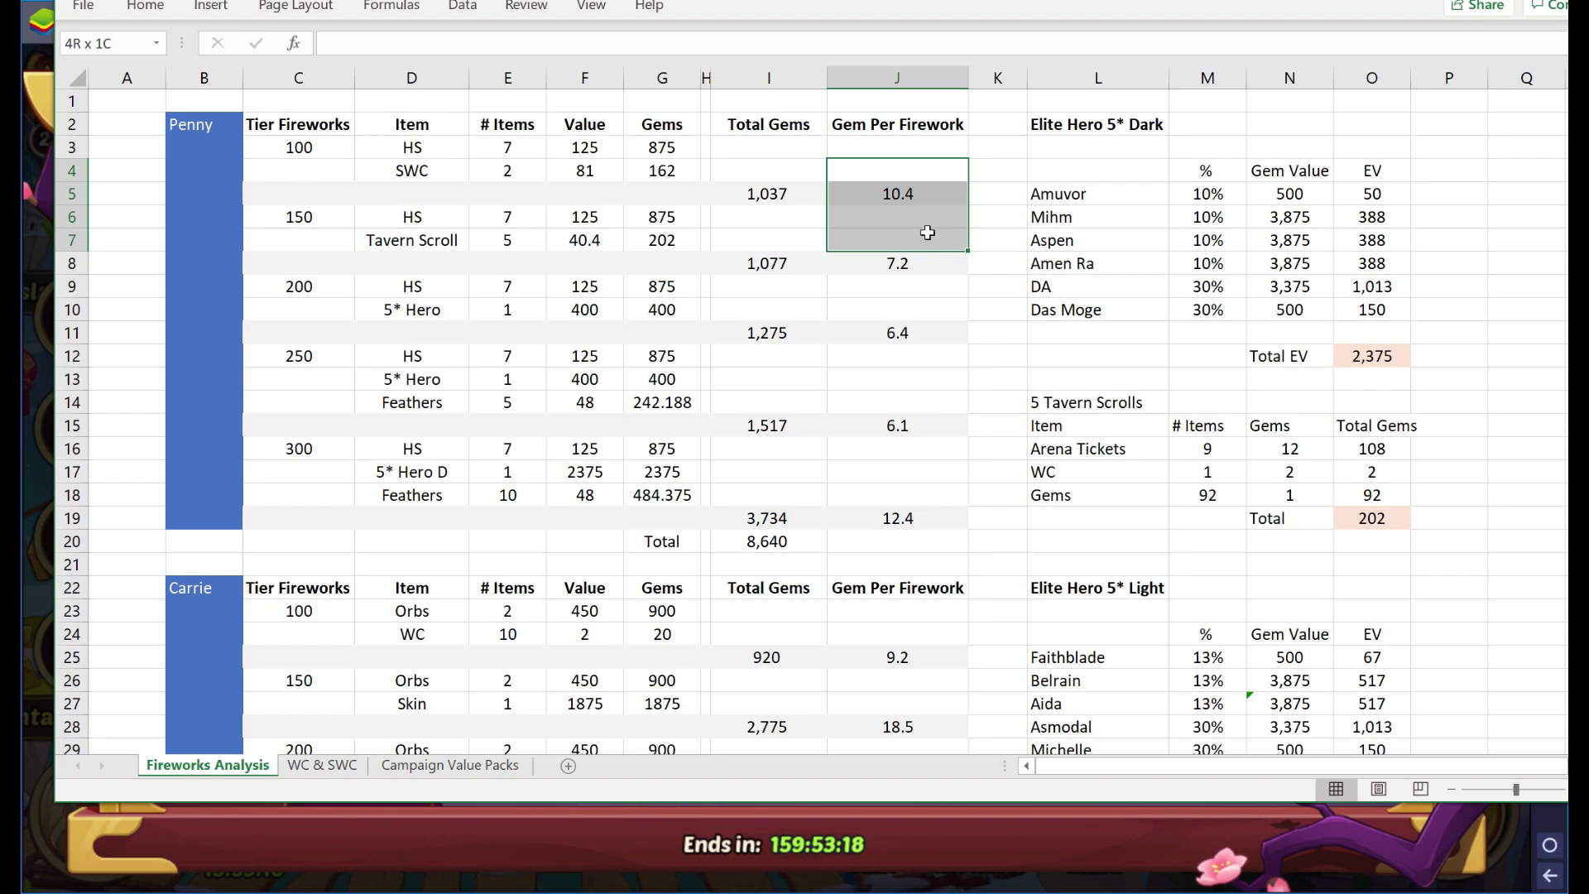
{"action": "left_click", "coordinate": [920, 197]}
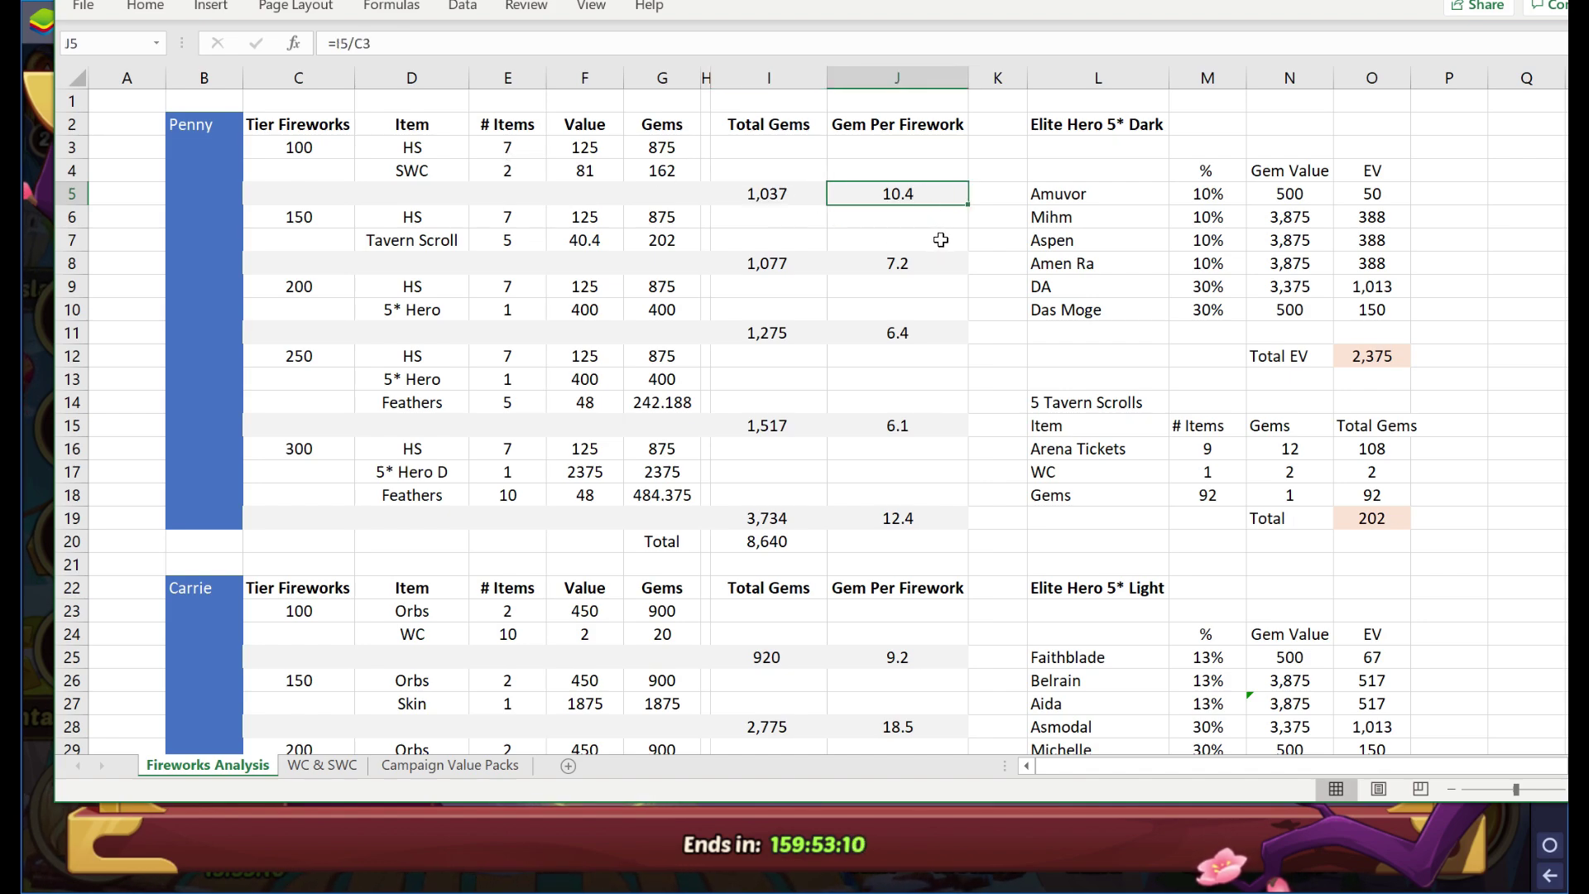
{"action": "left_click_drag", "start_coordinate": [916, 239], "coordinate": [928, 433]}
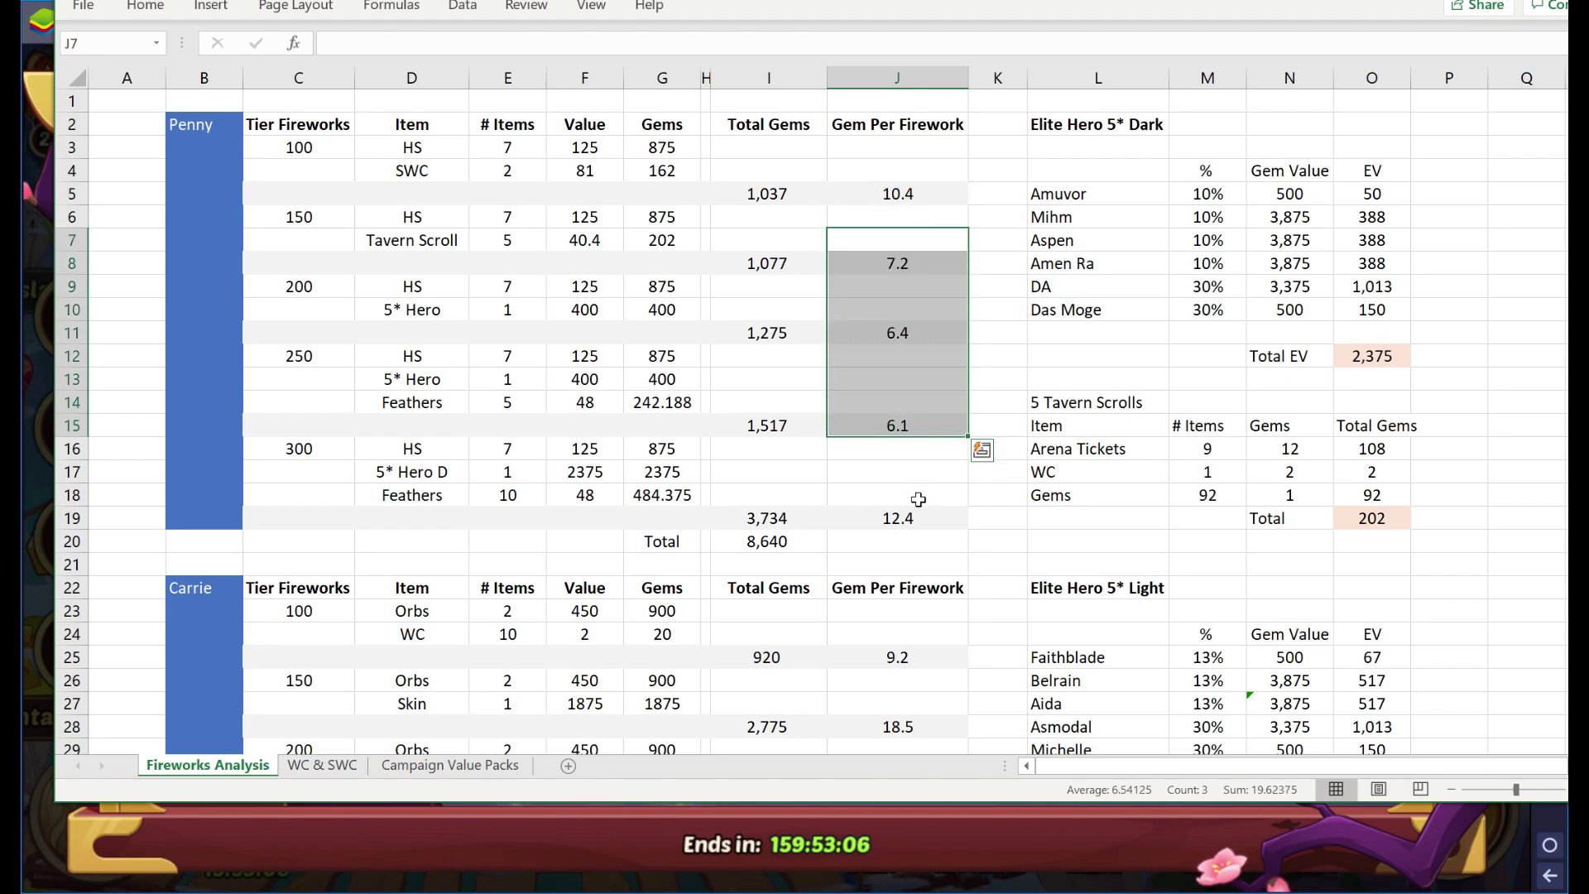
{"action": "left_click", "coordinate": [930, 469]}
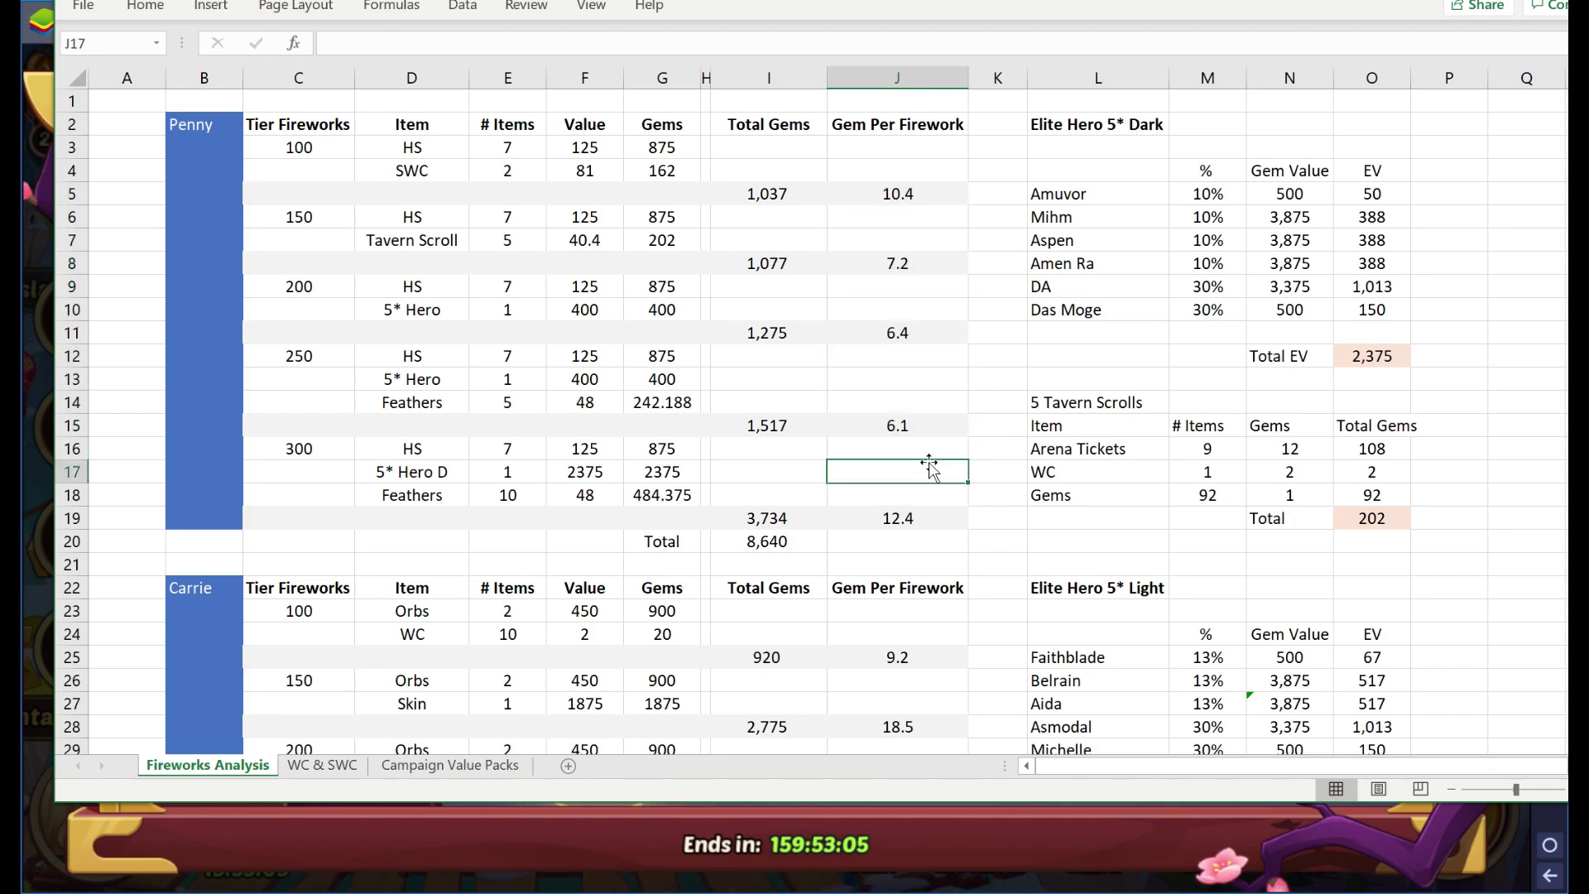
{"action": "left_click", "coordinate": [911, 512]}
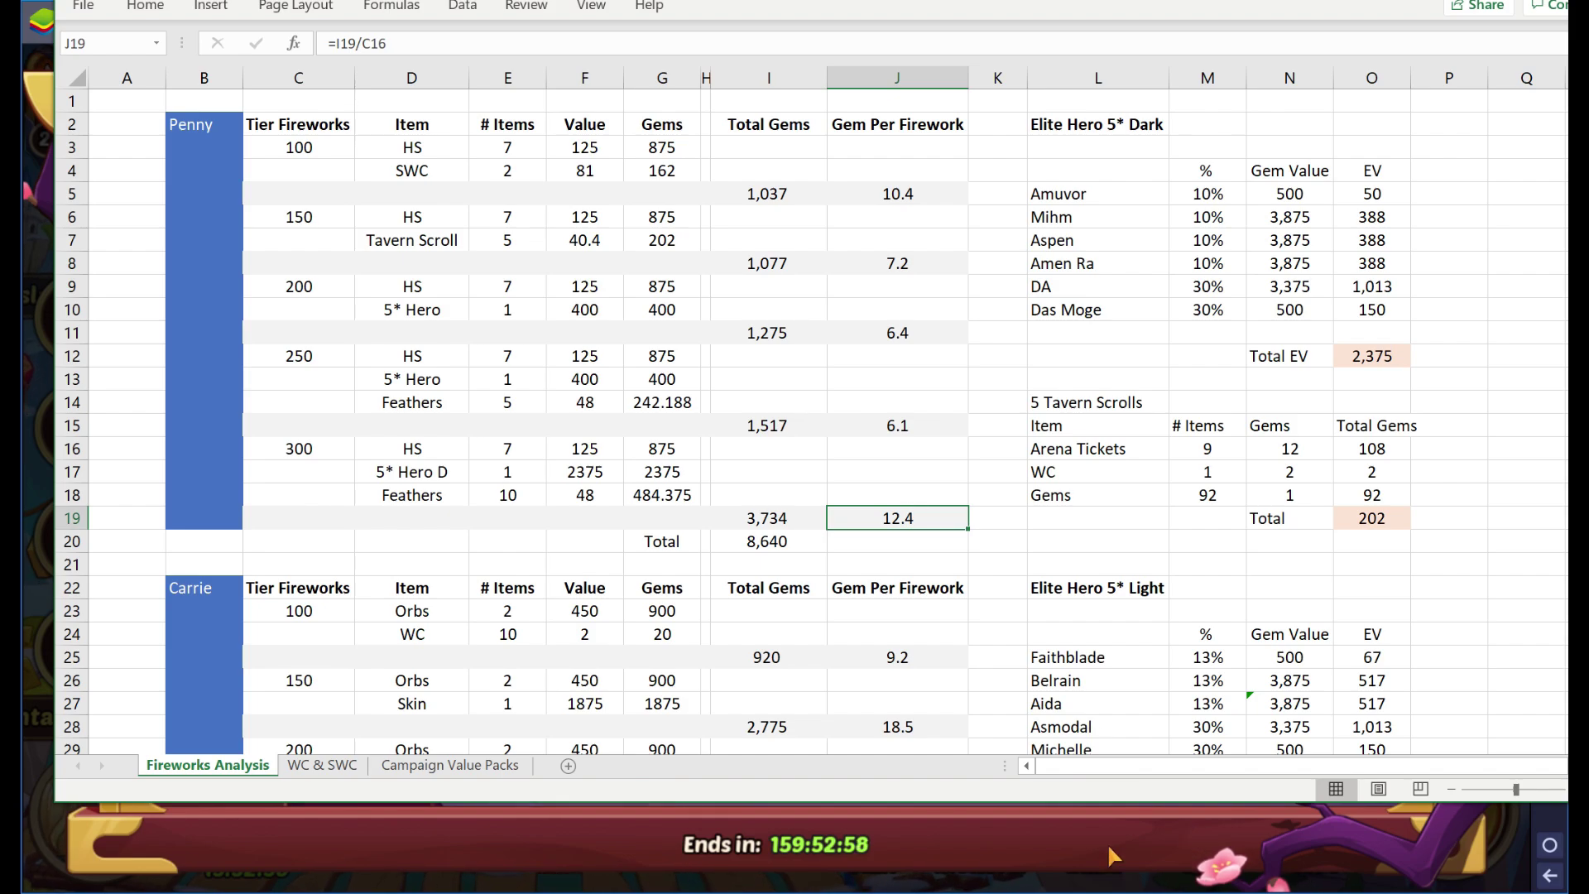
Switch to Idle Heroes, preview the prizes of Carrie's 1000-firework tier, and return to the Excel workbook.
{"action": "left_click", "coordinate": [1088, 821]}
{"action": "left_click", "coordinate": [1124, 687]}
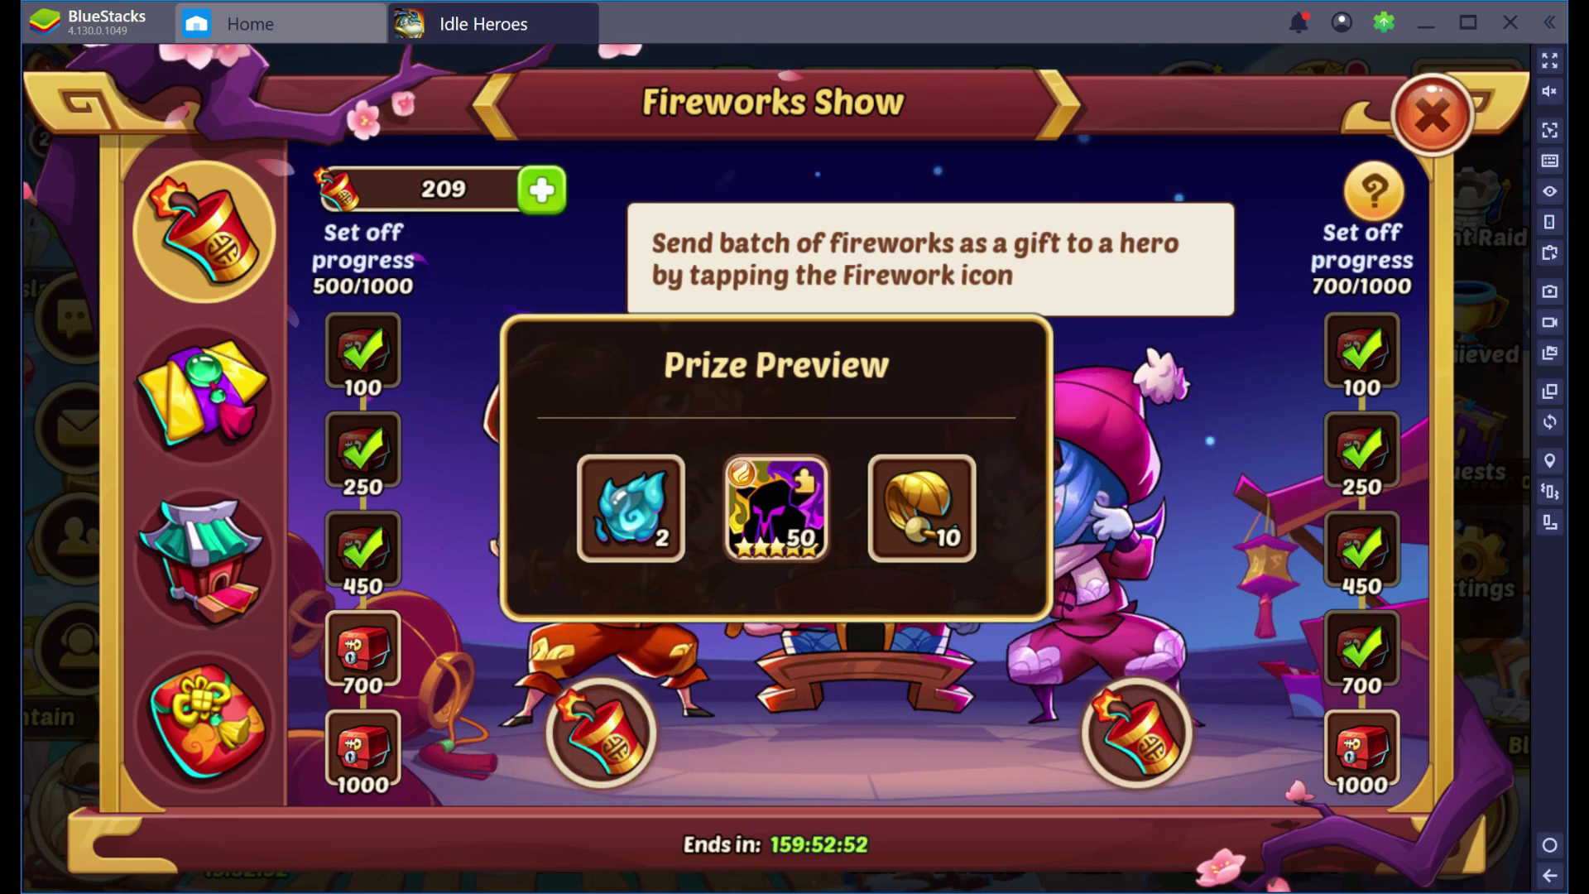
{"action": "key", "text": "alt+Tab"}
{"action": "left_click", "coordinate": [739, 406]}
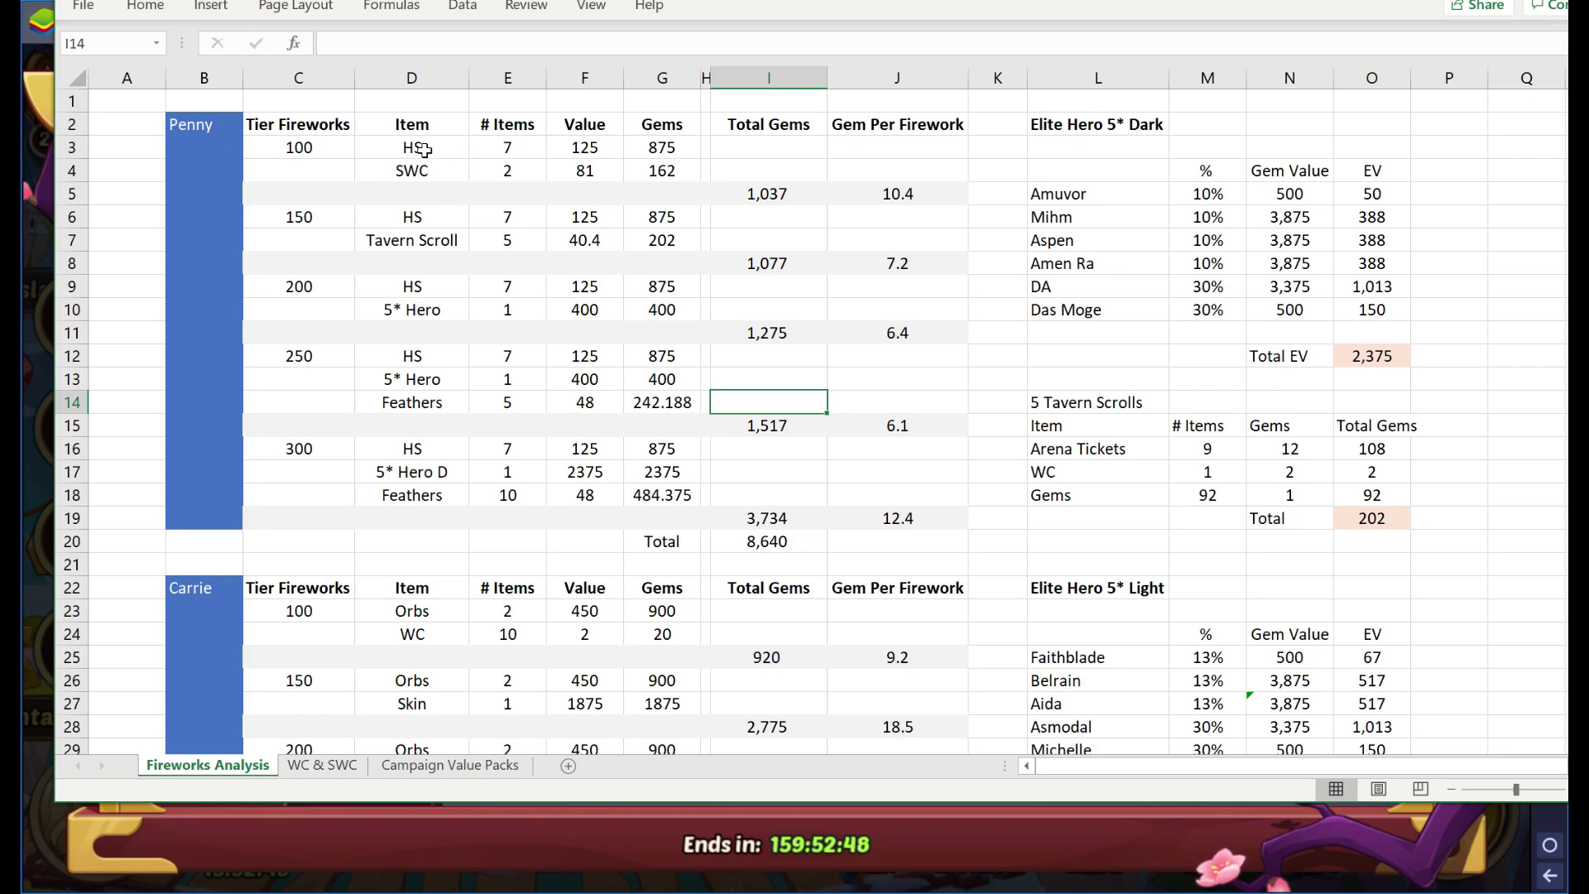
Inspect the HS and SWC item values in Penny's 100-firework tier, including the formula behind the SWC value.
{"action": "left_click_drag", "start_coordinate": [412, 149], "coordinate": [589, 170]}
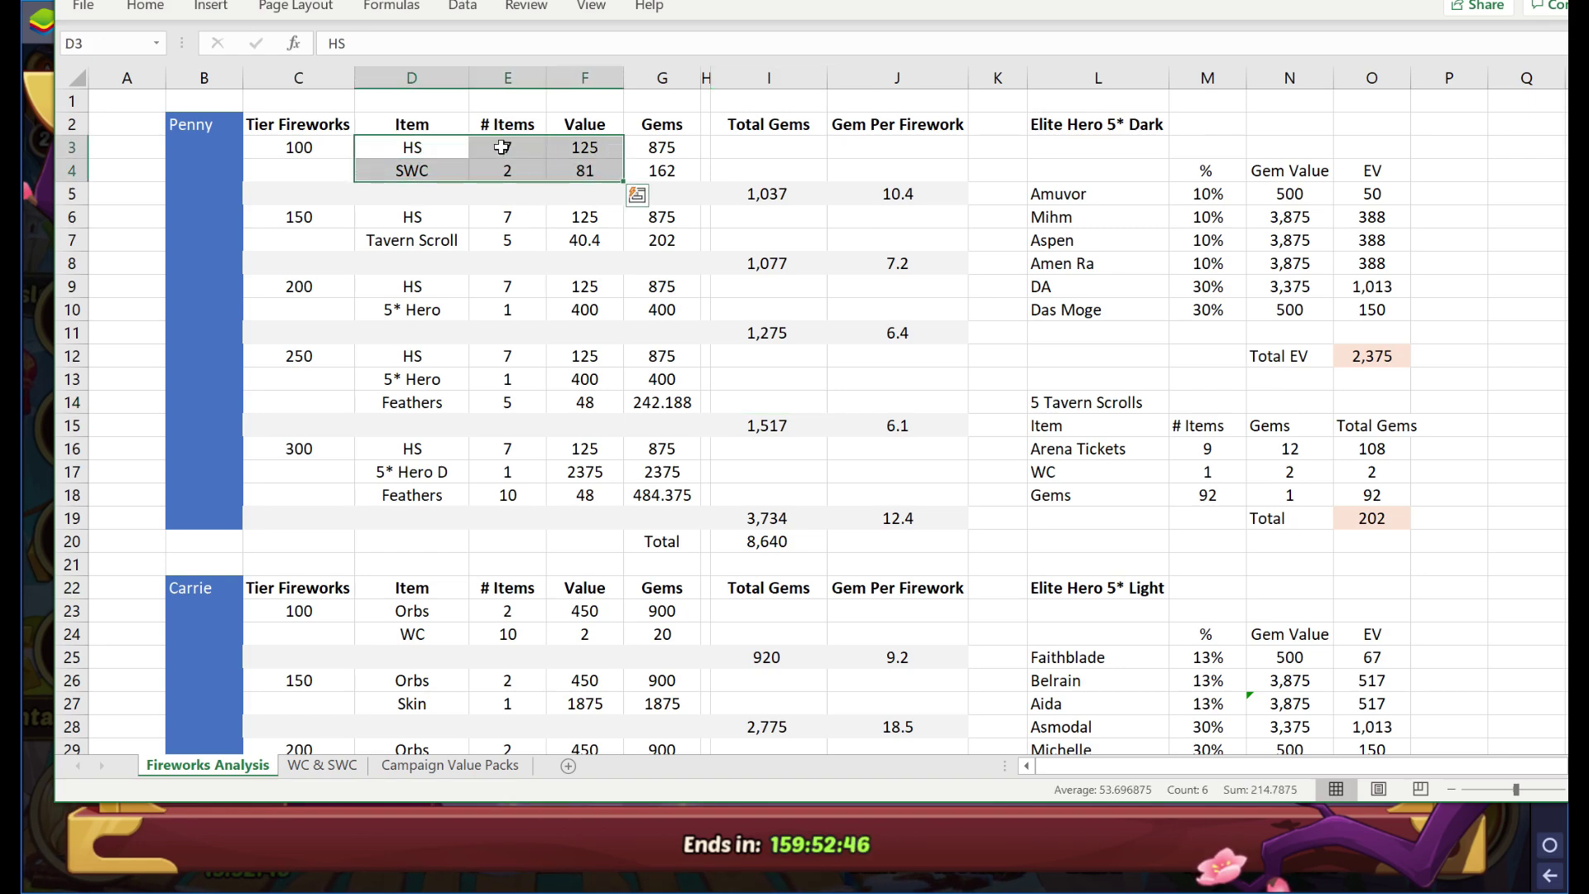
{"action": "key", "text": "Right"}
{"action": "key", "text": "Right"}
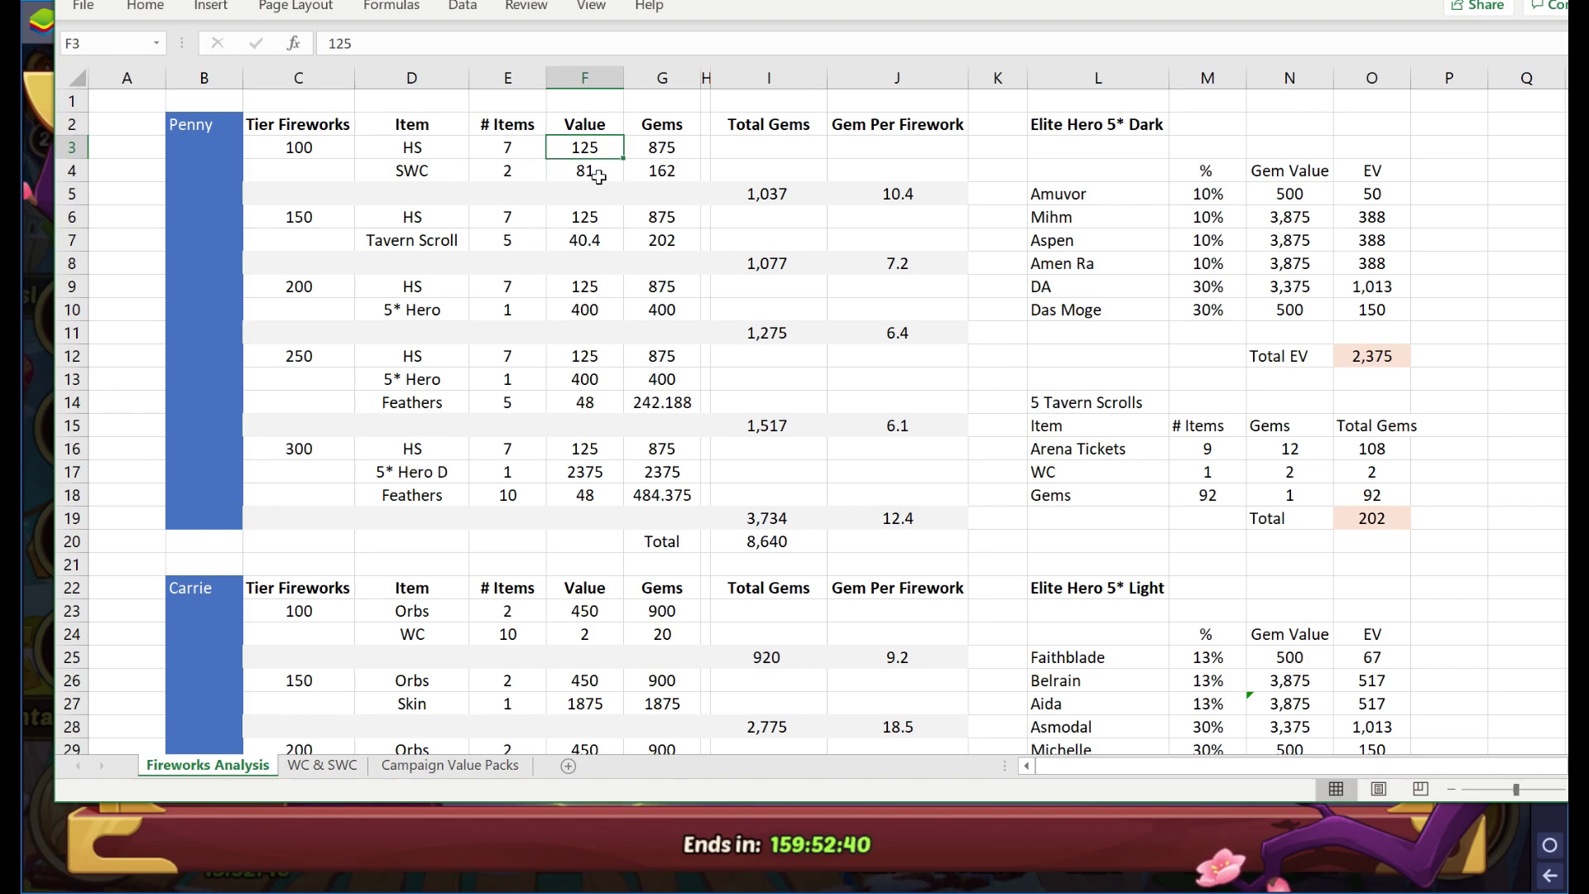
{"action": "left_click", "coordinate": [599, 176]}
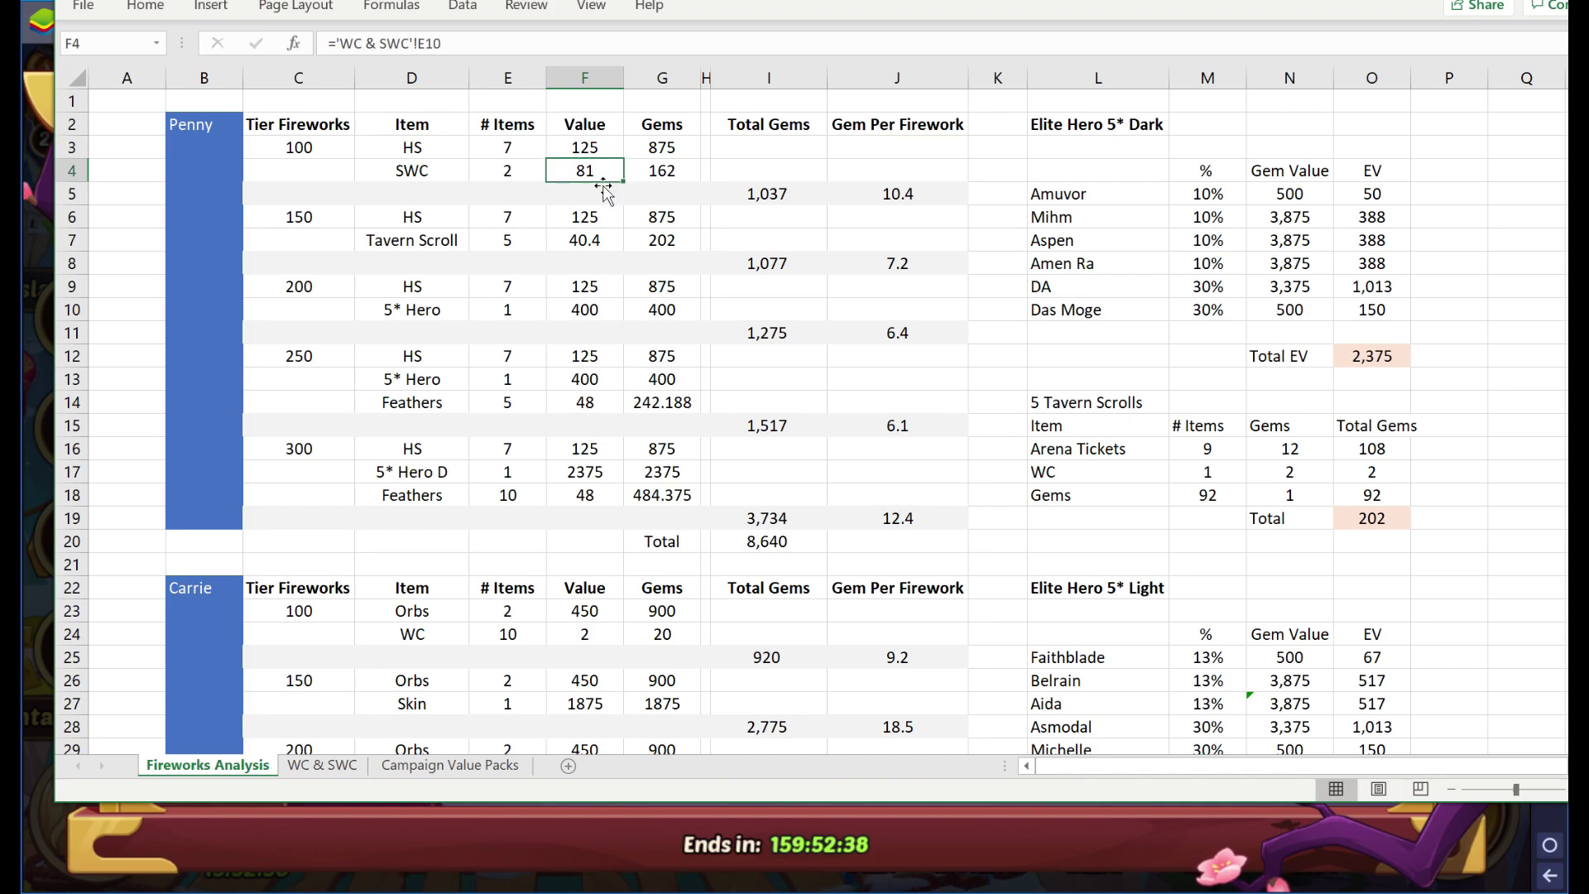
On the WC & SWC sheet, examine the SWC items, gem costs, chances and the formula for their expected value.
{"action": "left_click", "coordinate": [327, 766]}
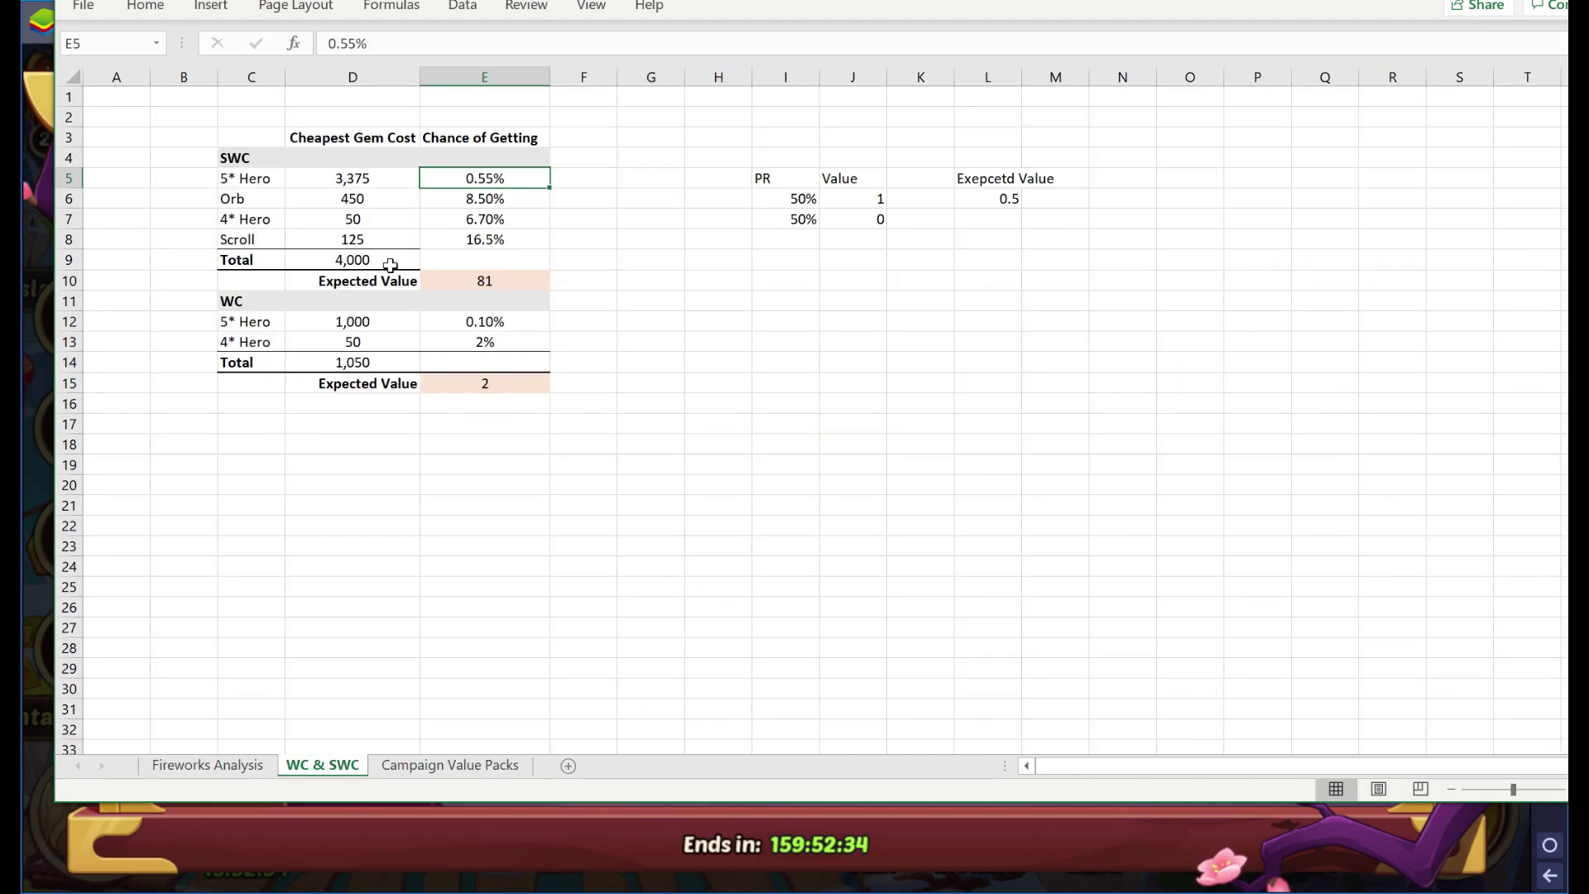
{"action": "left_click_drag", "start_coordinate": [391, 281], "coordinate": [471, 281]}
{"action": "left_click_drag", "start_coordinate": [385, 181], "coordinate": [391, 241]}
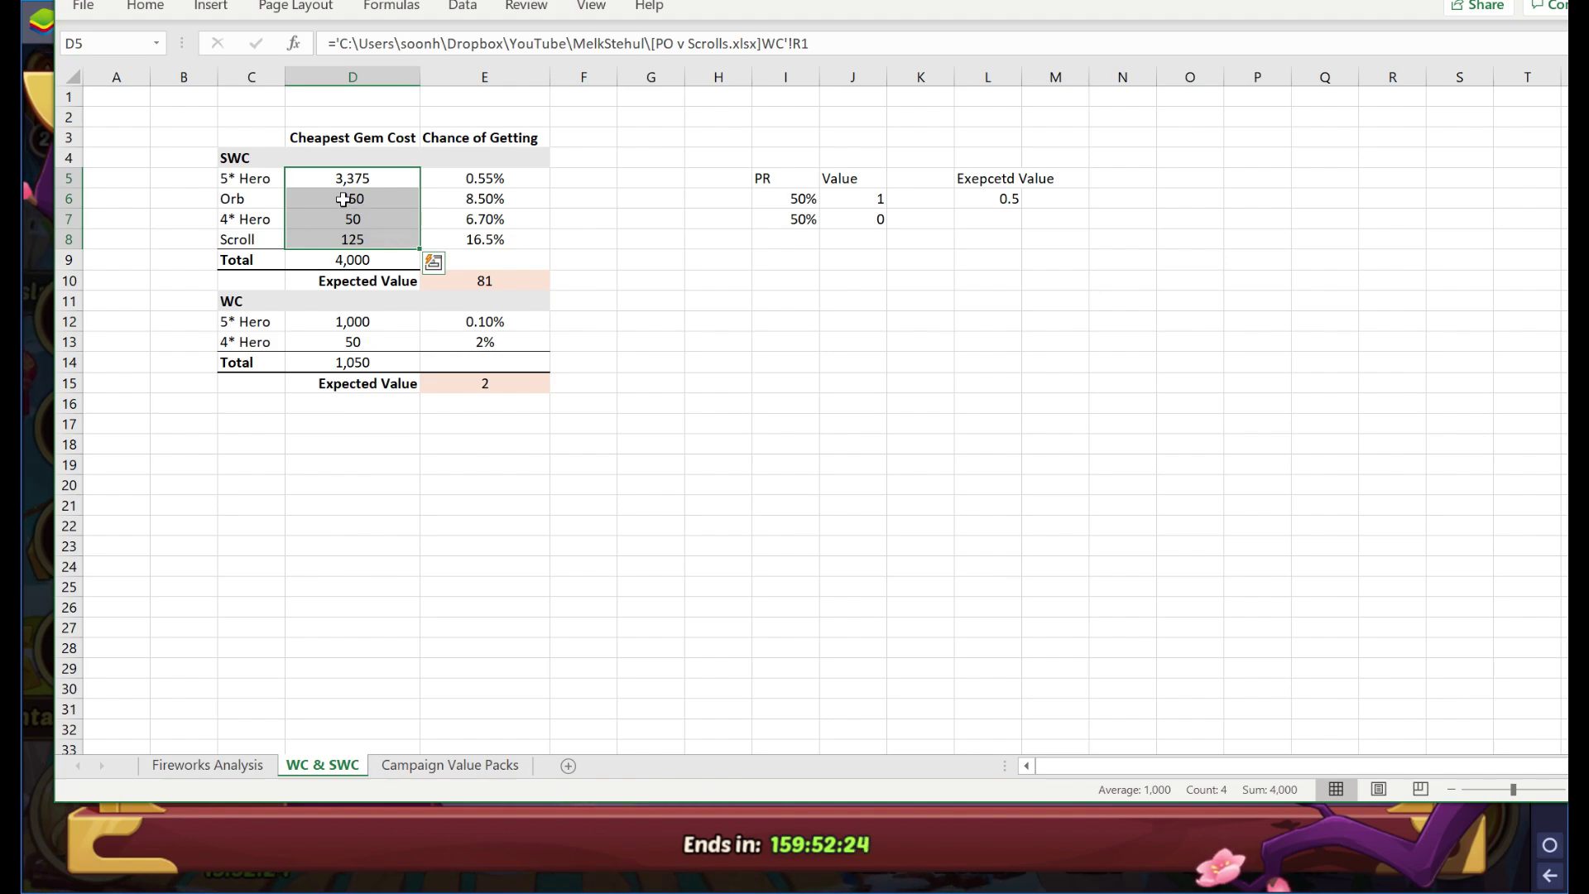
{"action": "left_click", "coordinate": [263, 176]}
{"action": "left_click", "coordinate": [257, 198]}
{"action": "left_click", "coordinate": [259, 220]}
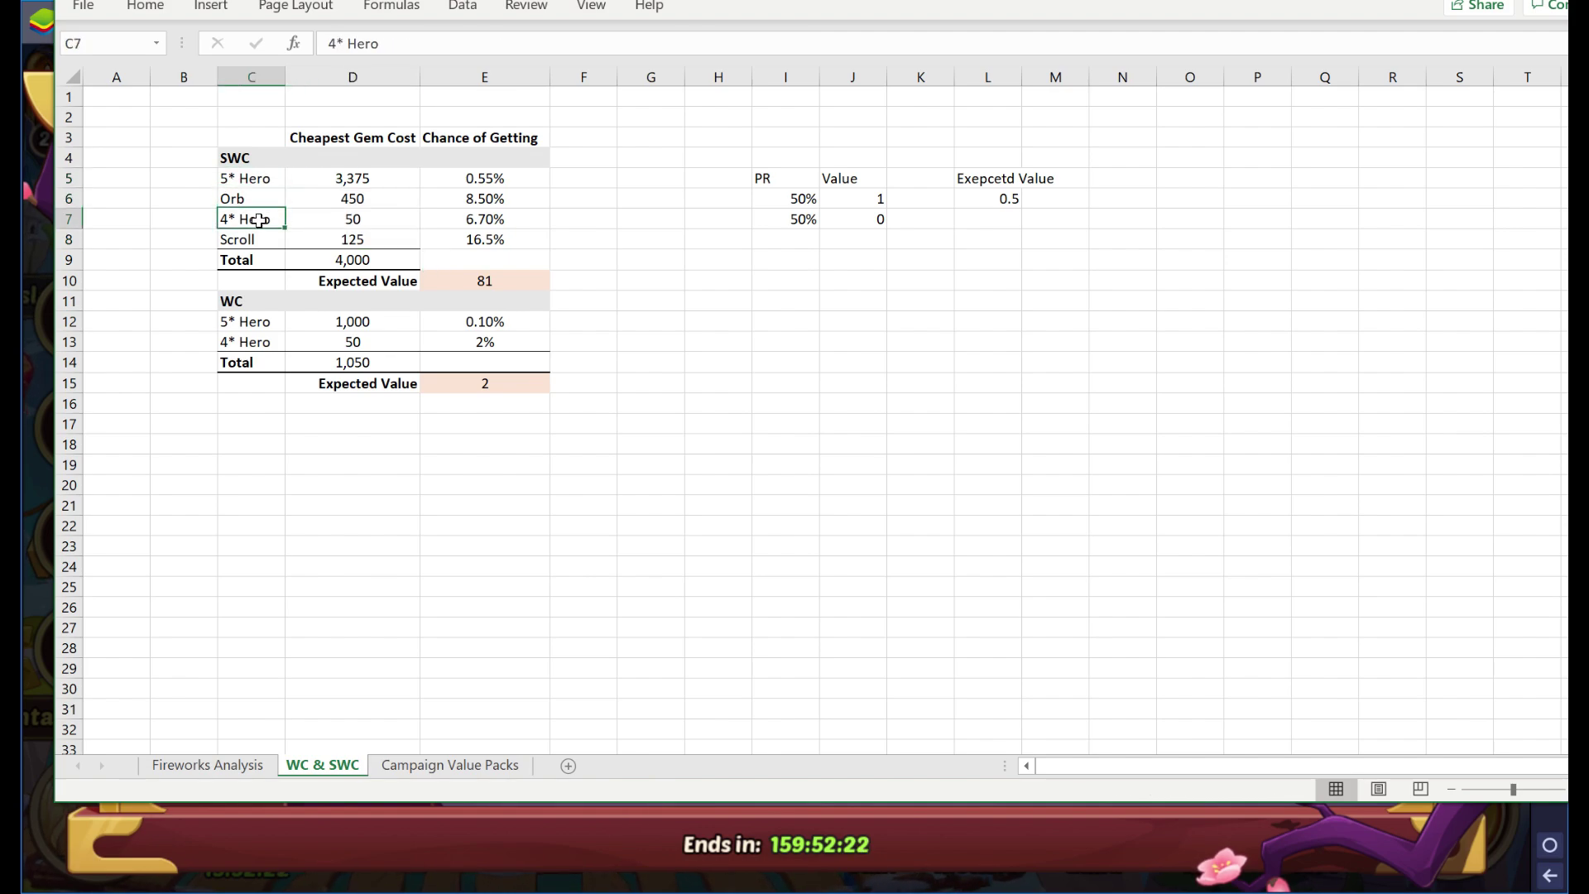
{"action": "left_click", "coordinate": [259, 242]}
{"action": "left_click_drag", "start_coordinate": [352, 178], "coordinate": [356, 239]}
{"action": "left_click_drag", "start_coordinate": [503, 170], "coordinate": [513, 235]}
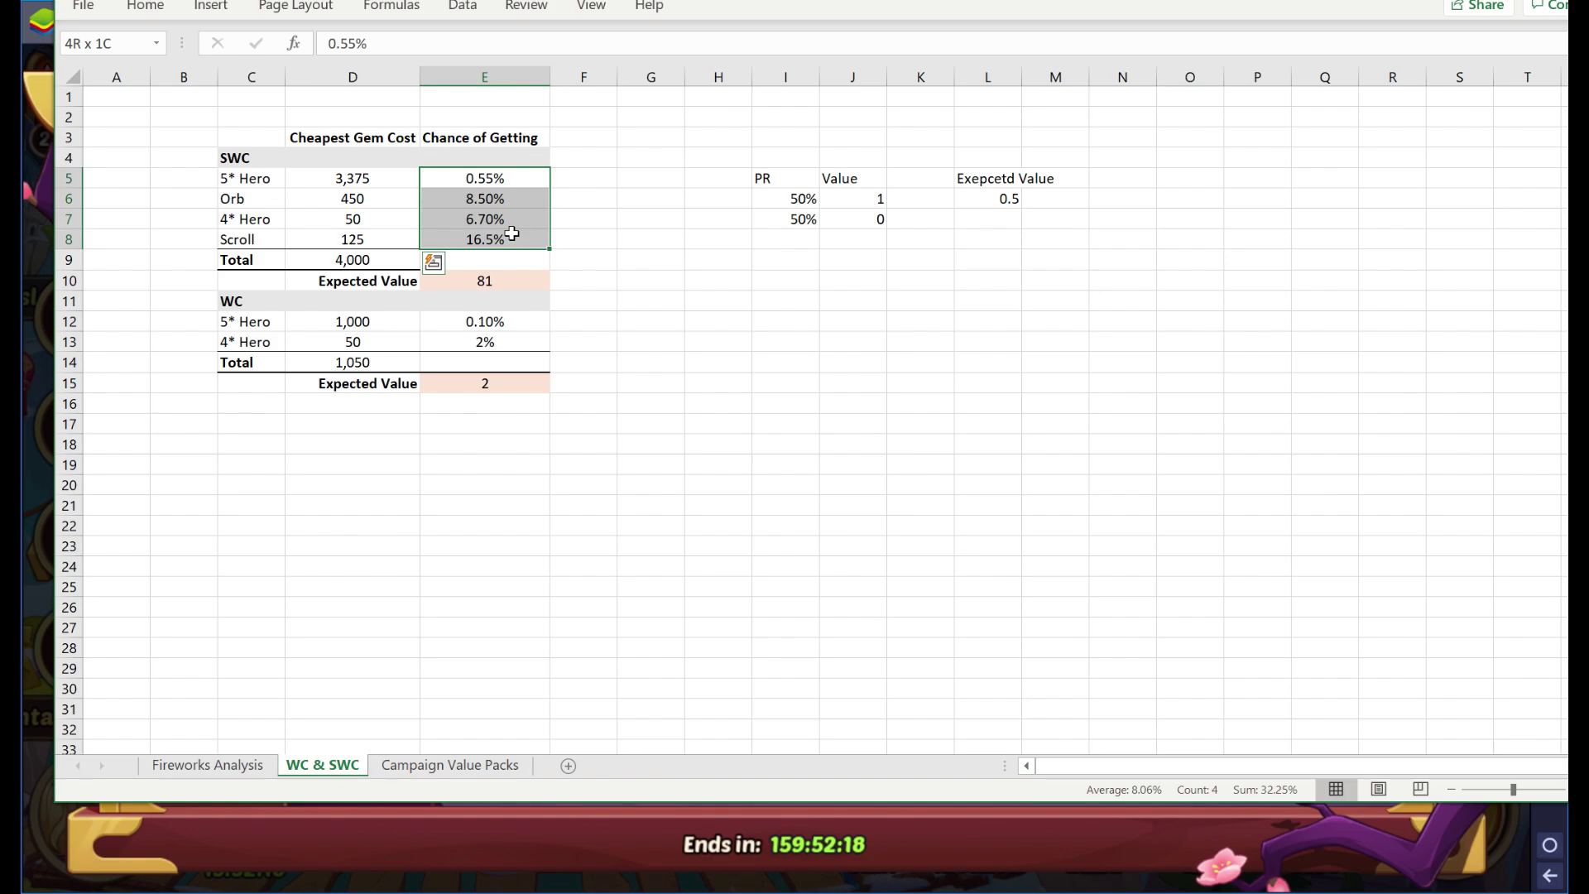
{"action": "left_click", "coordinate": [514, 279]}
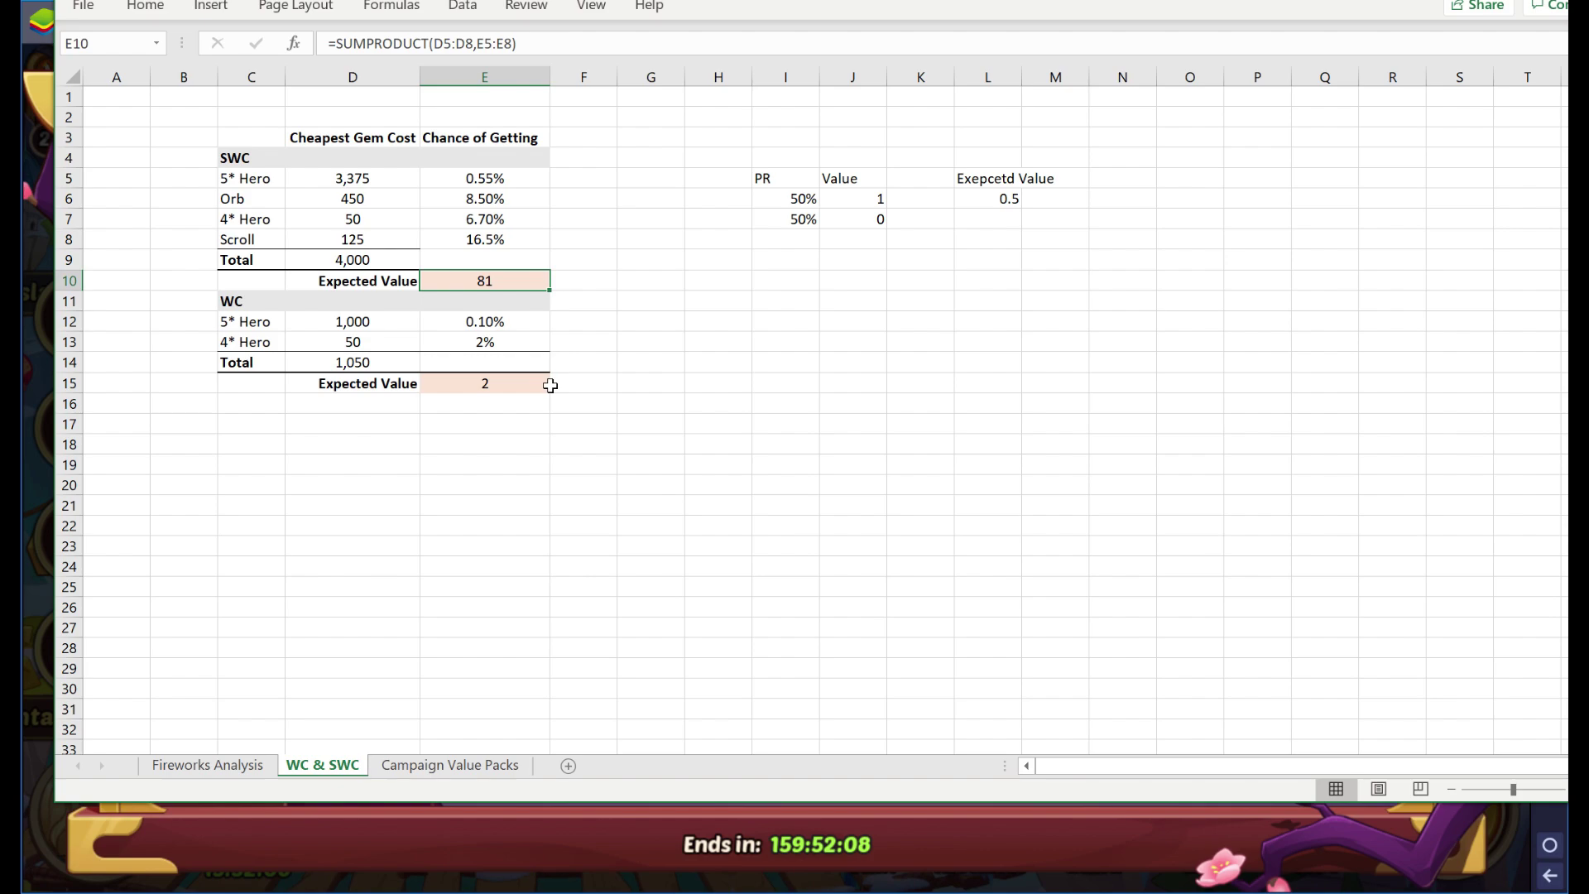
Inspect the WC expected value formula and the gem costs of its 5* Hero and 4* Hero.
{"action": "left_click", "coordinate": [520, 453]}
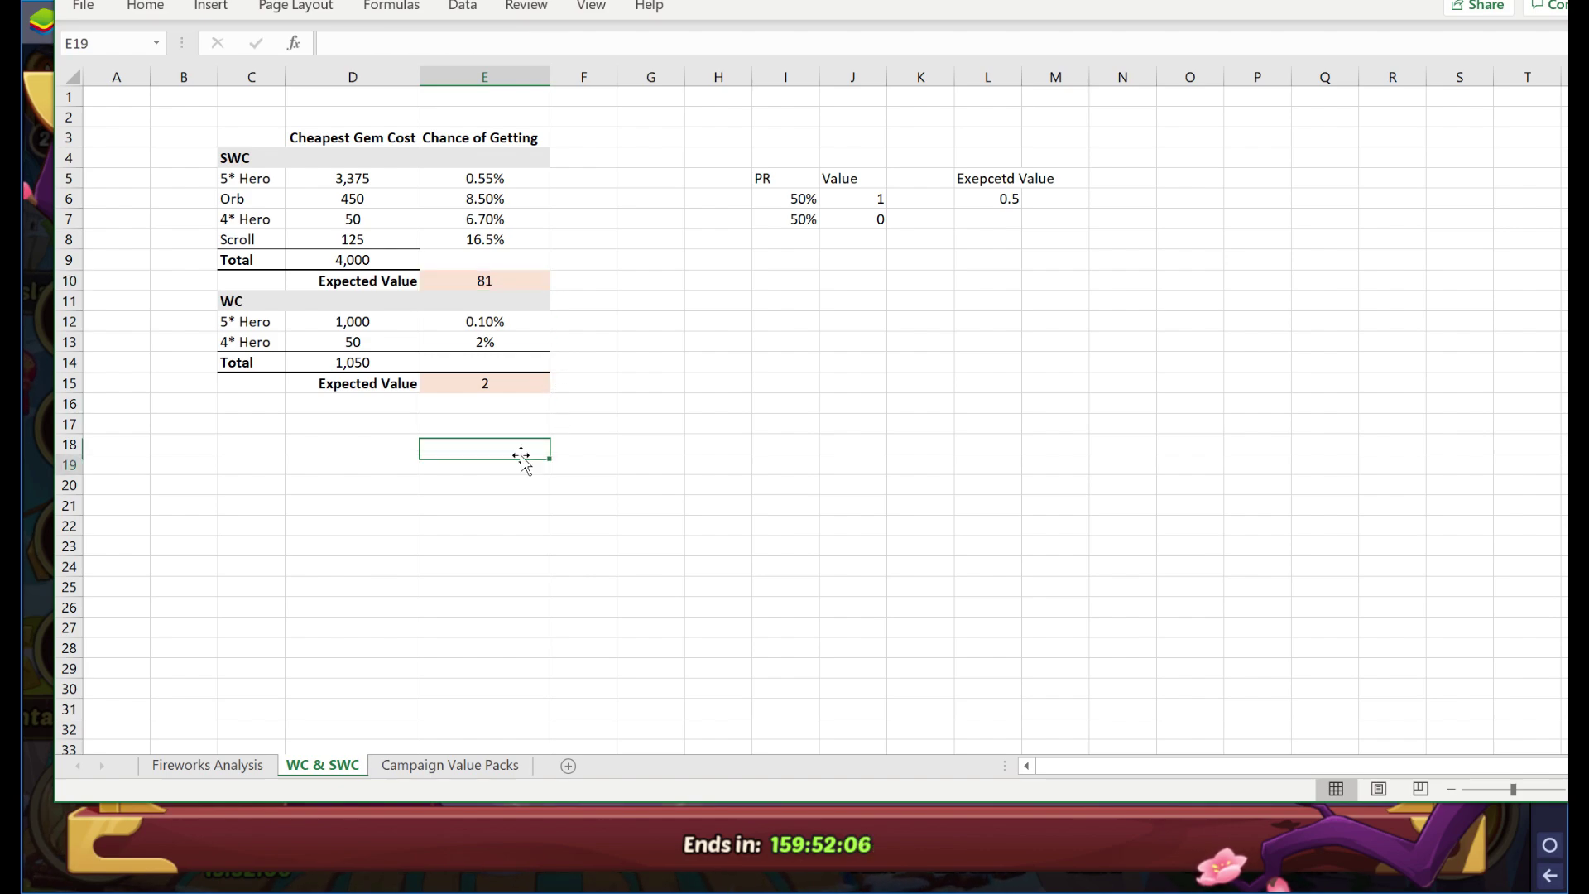
{"action": "left_click", "coordinate": [502, 377]}
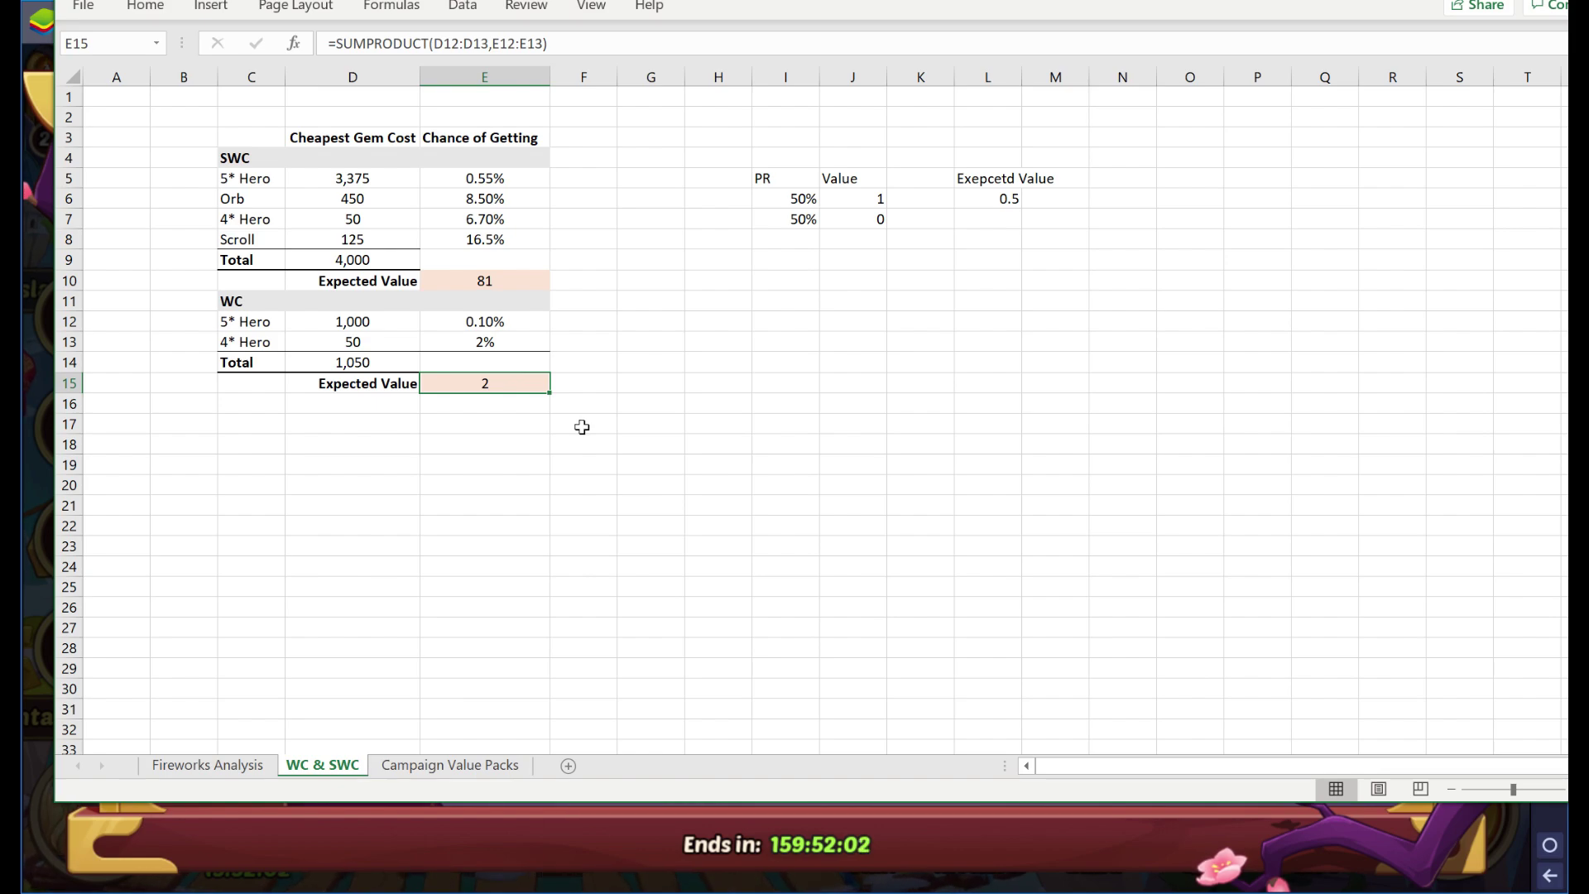
{"action": "left_click", "coordinate": [347, 322]}
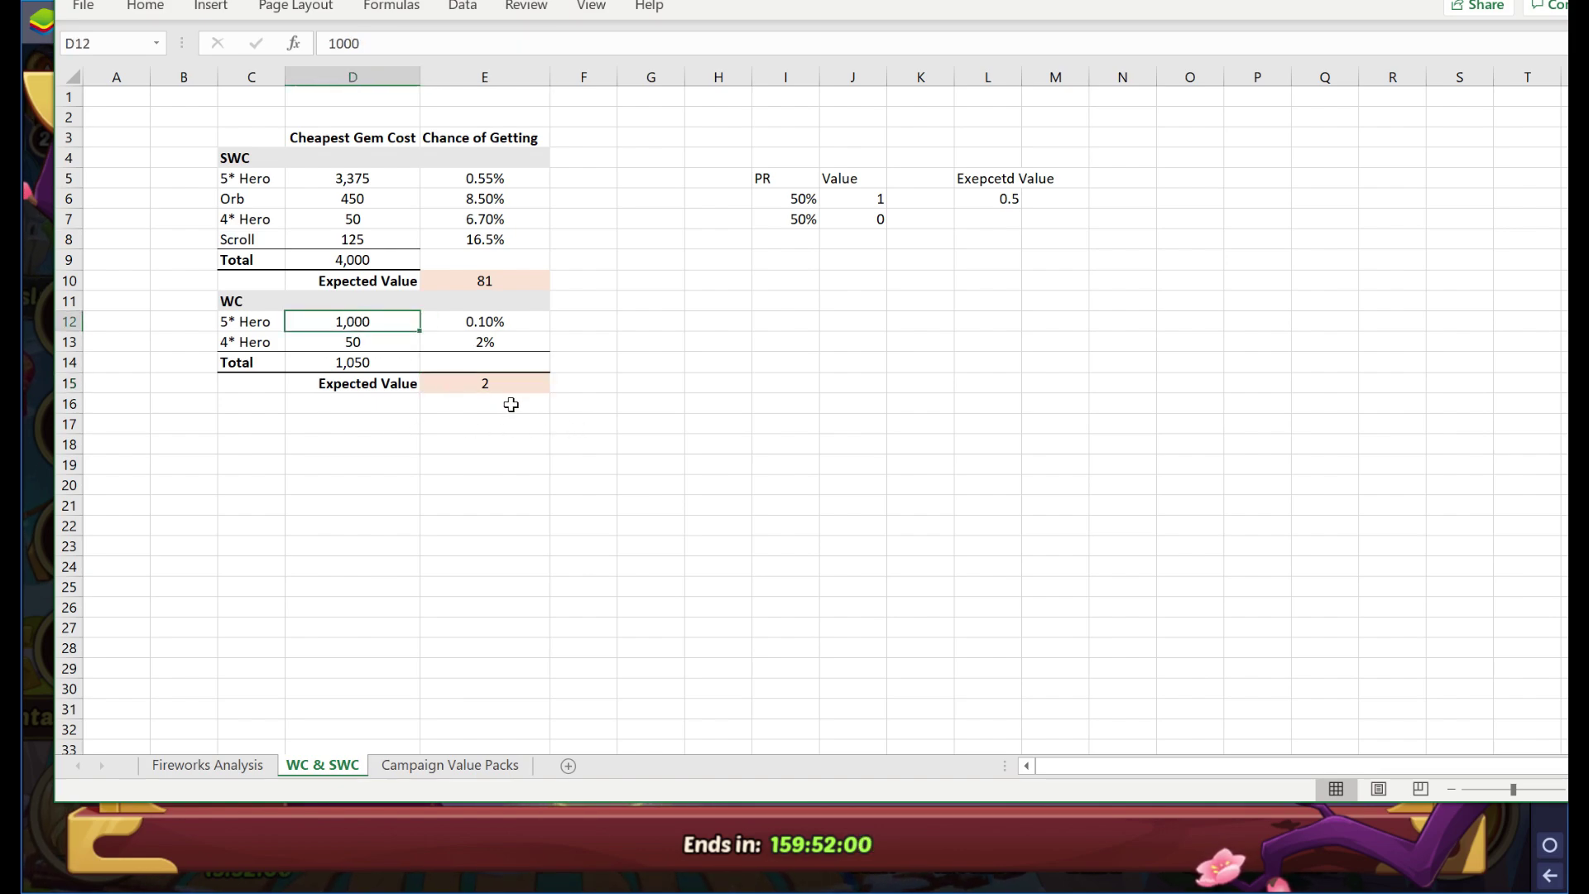
{"action": "left_click", "coordinate": [379, 339]}
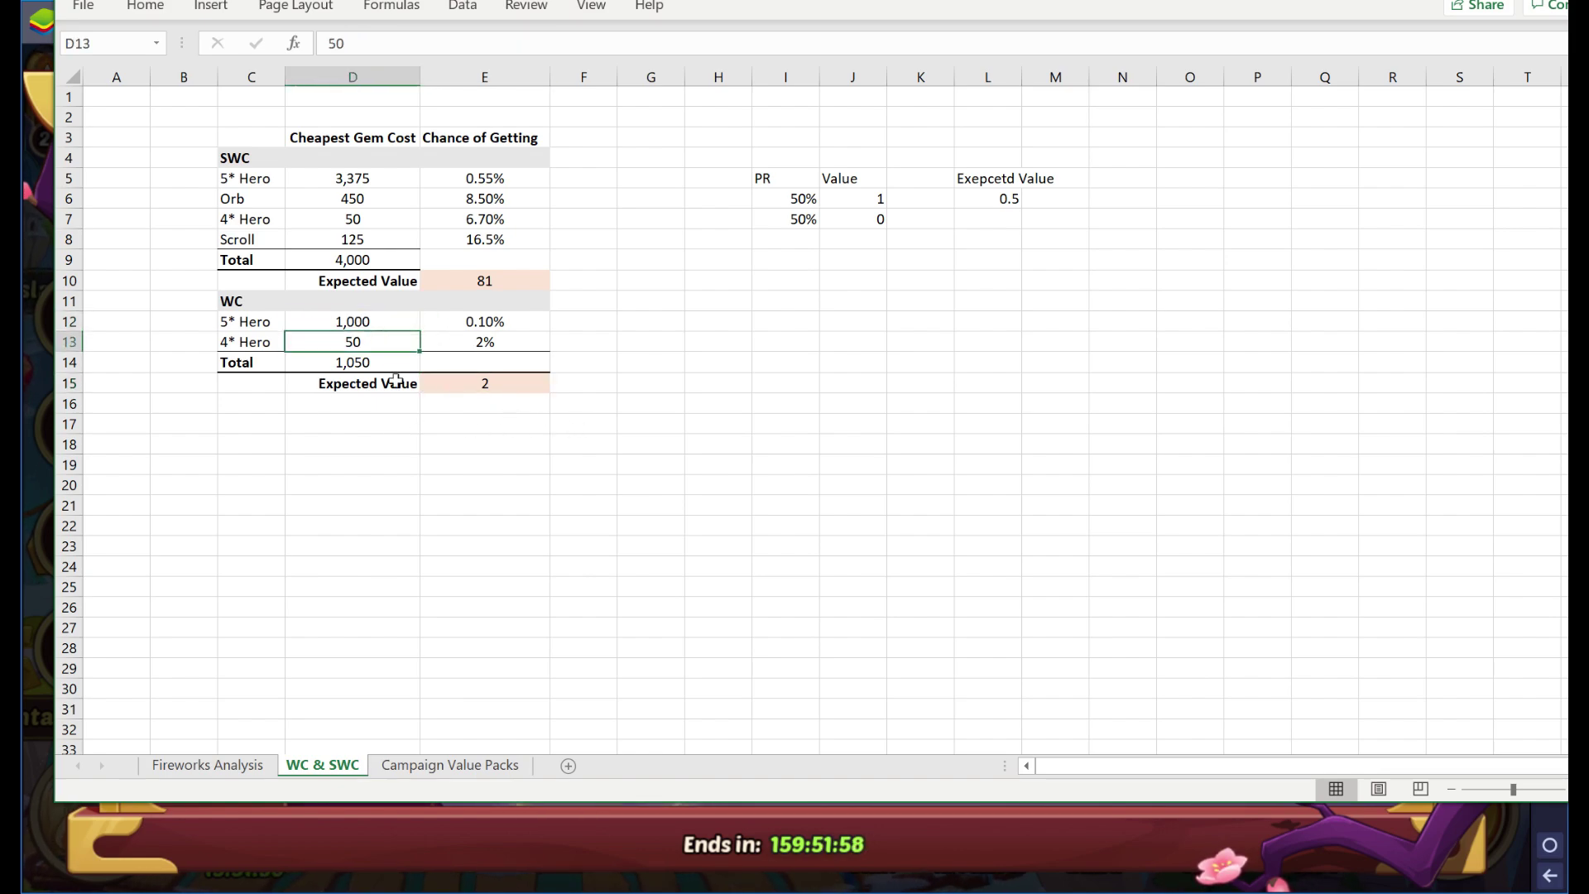
Return to the Fireworks Analysis sheet and review the SWC row and the Tavern Scroll row for Penny.
{"action": "left_click", "coordinate": [243, 767]}
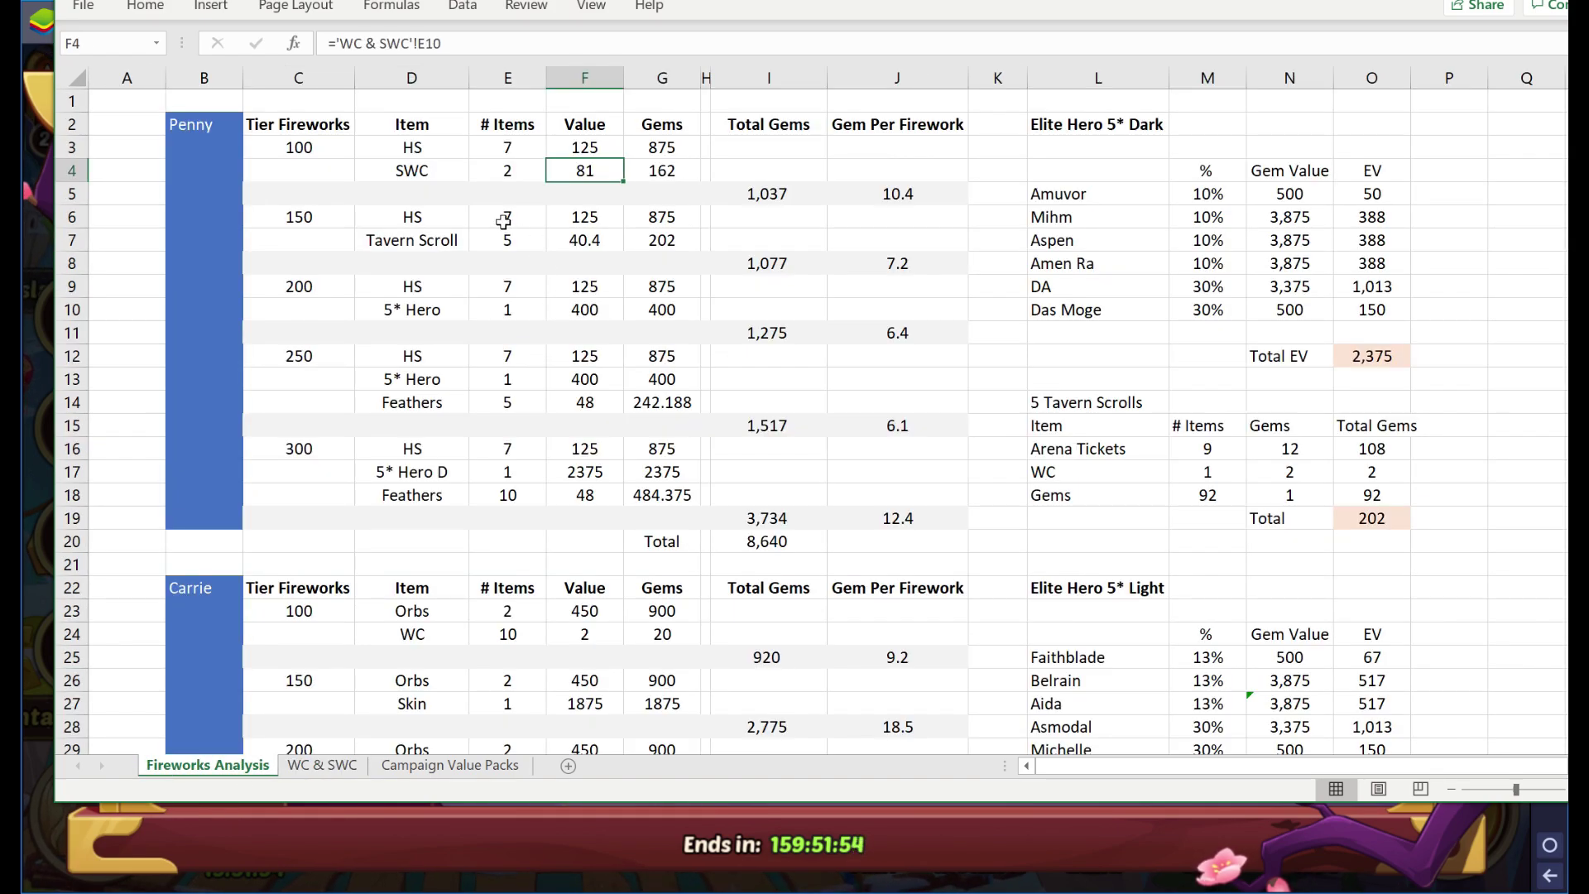
{"action": "left_click_drag", "start_coordinate": [414, 171], "coordinate": [617, 172]}
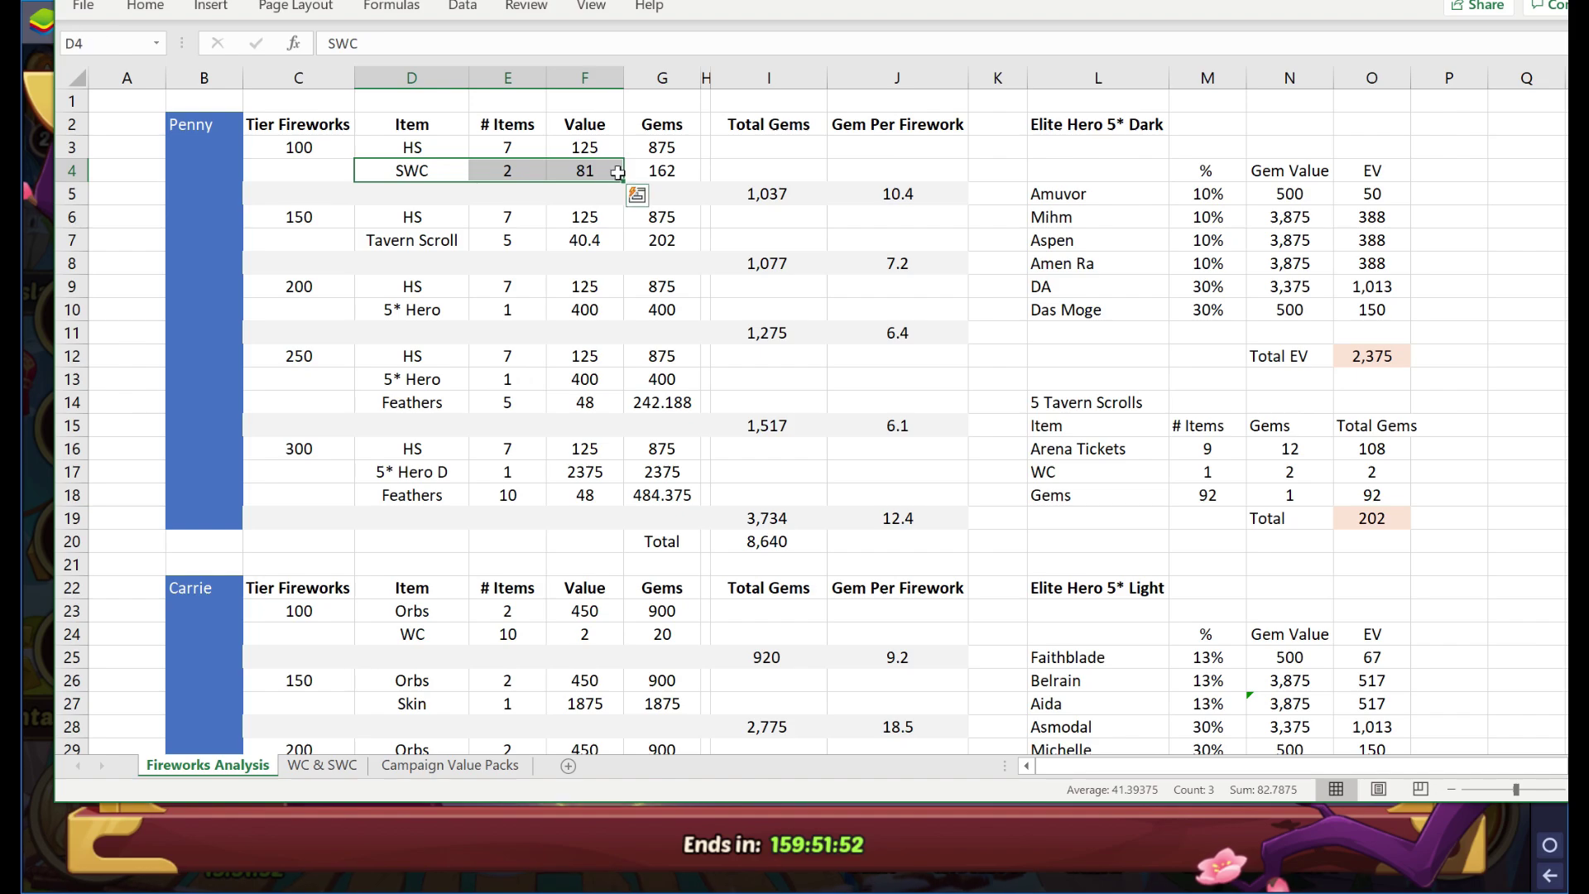
{"action": "left_click", "coordinate": [448, 239]}
Switch to Idle Heroes, preview Penny's 250-firework prizes, and view the description of the Senior Quest Scroll.
{"action": "left_click", "coordinate": [494, 846]}
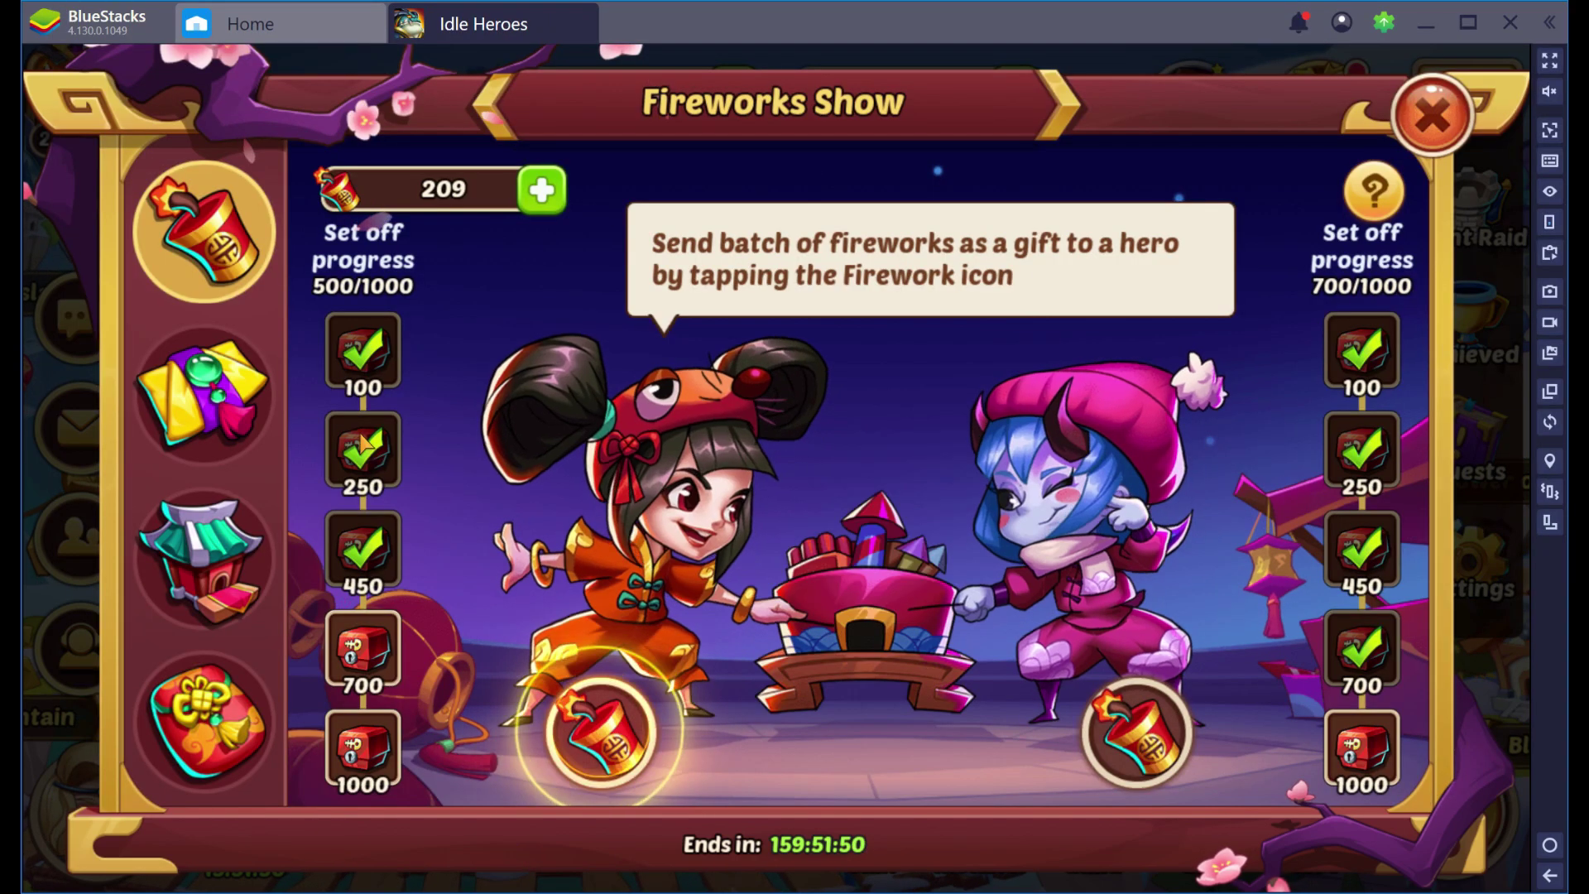
{"action": "left_click", "coordinate": [384, 460]}
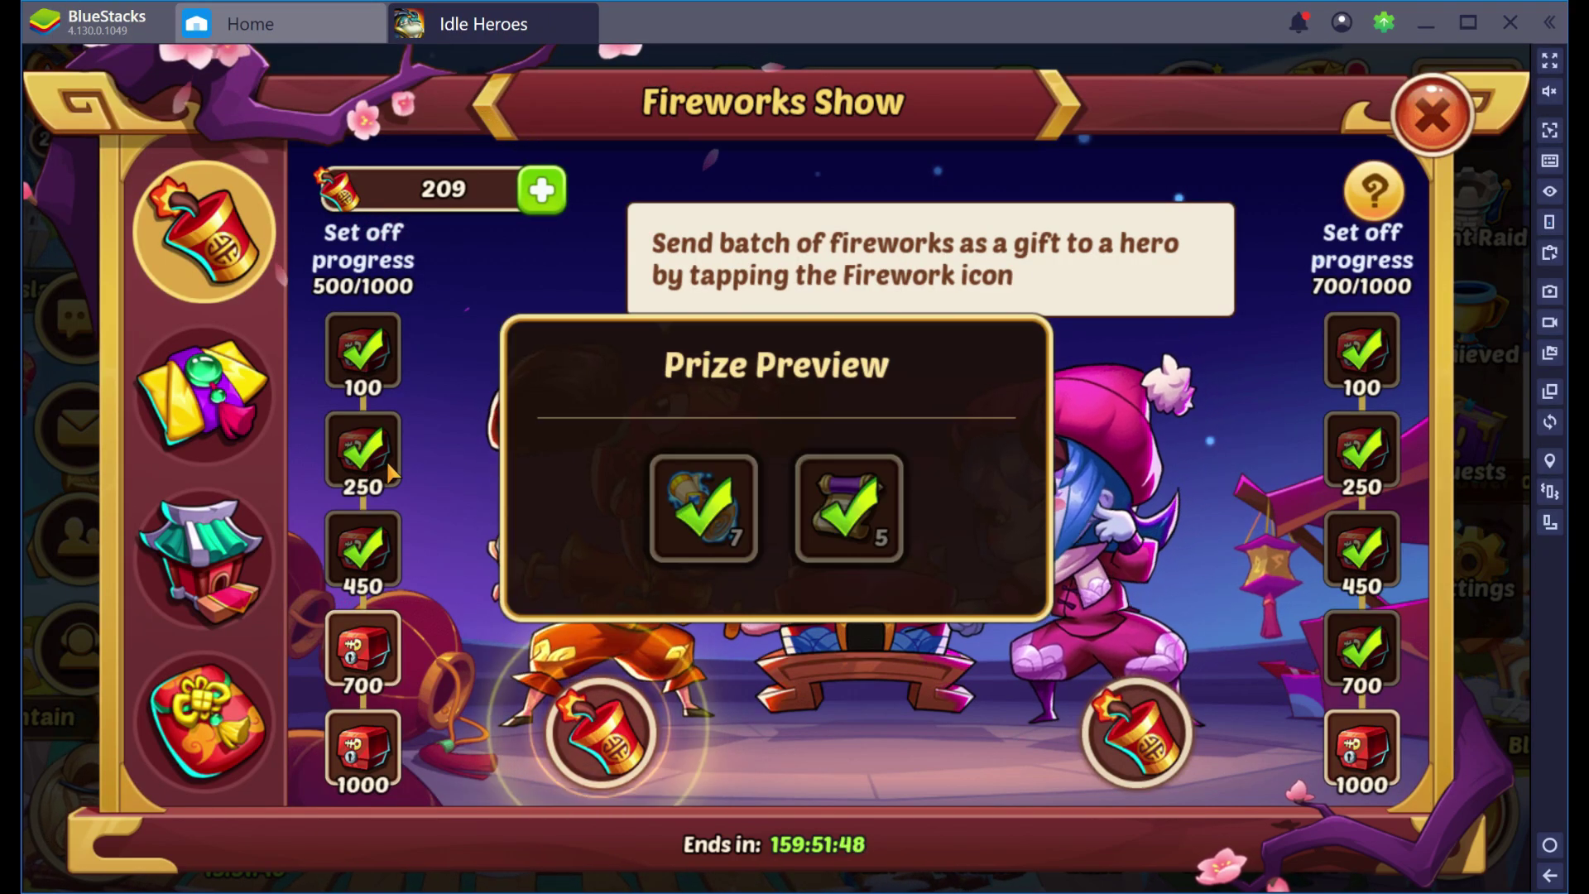
{"action": "left_click", "coordinate": [868, 495]}
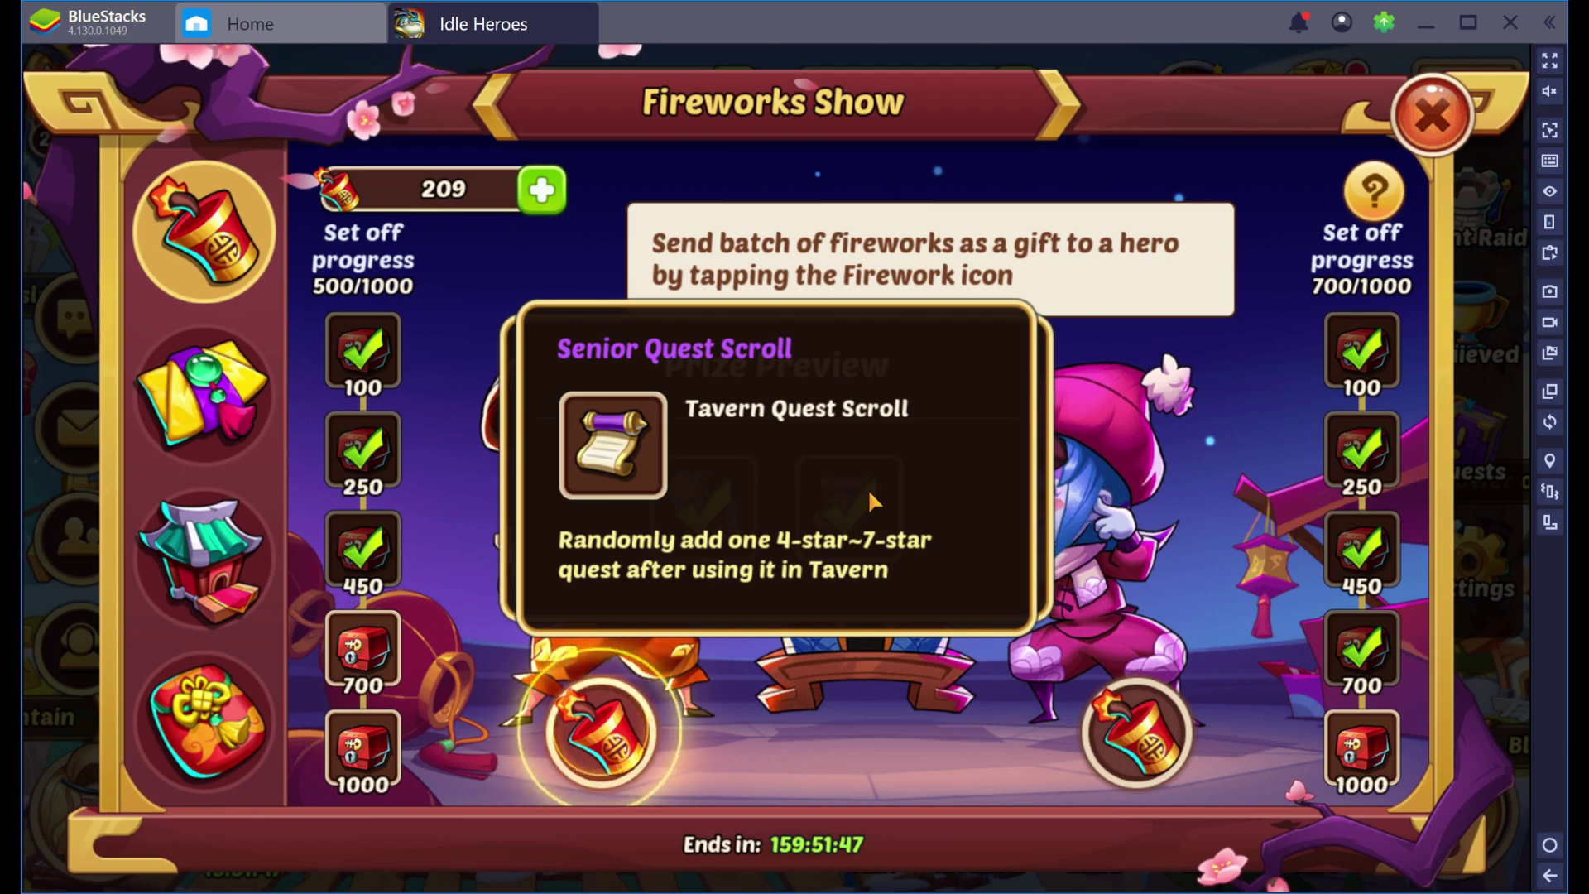
{"action": "left_click", "coordinate": [1055, 411]}
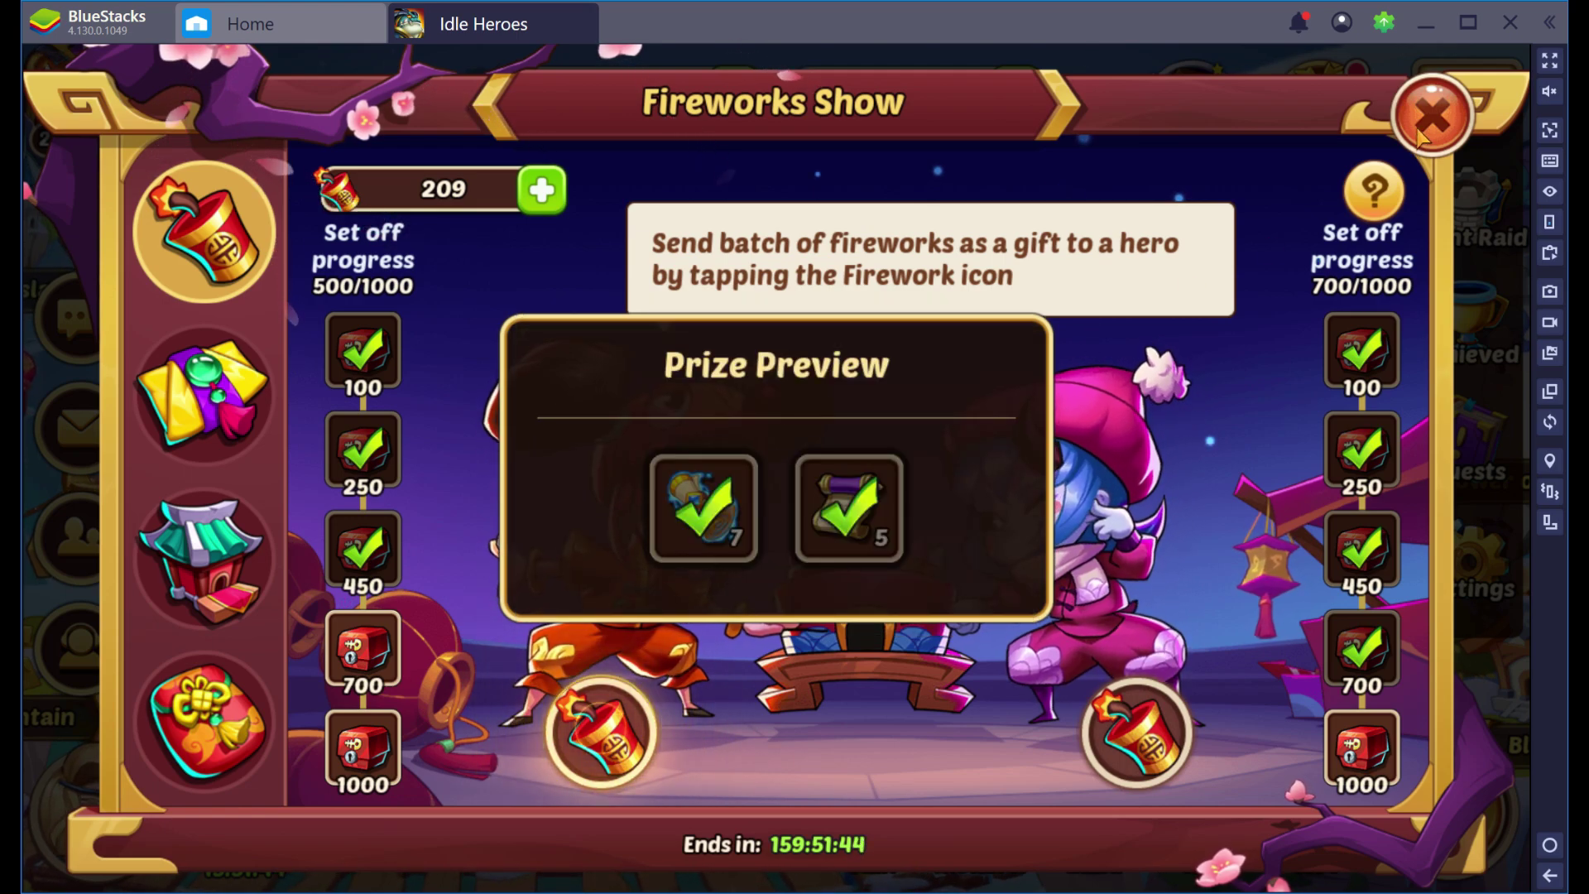
Close the Fireworks Show, look through the quest rewards in the Tavern, and return to the main town view.
{"action": "left_click", "coordinate": [1420, 135]}
{"action": "left_click", "coordinate": [1421, 135]}
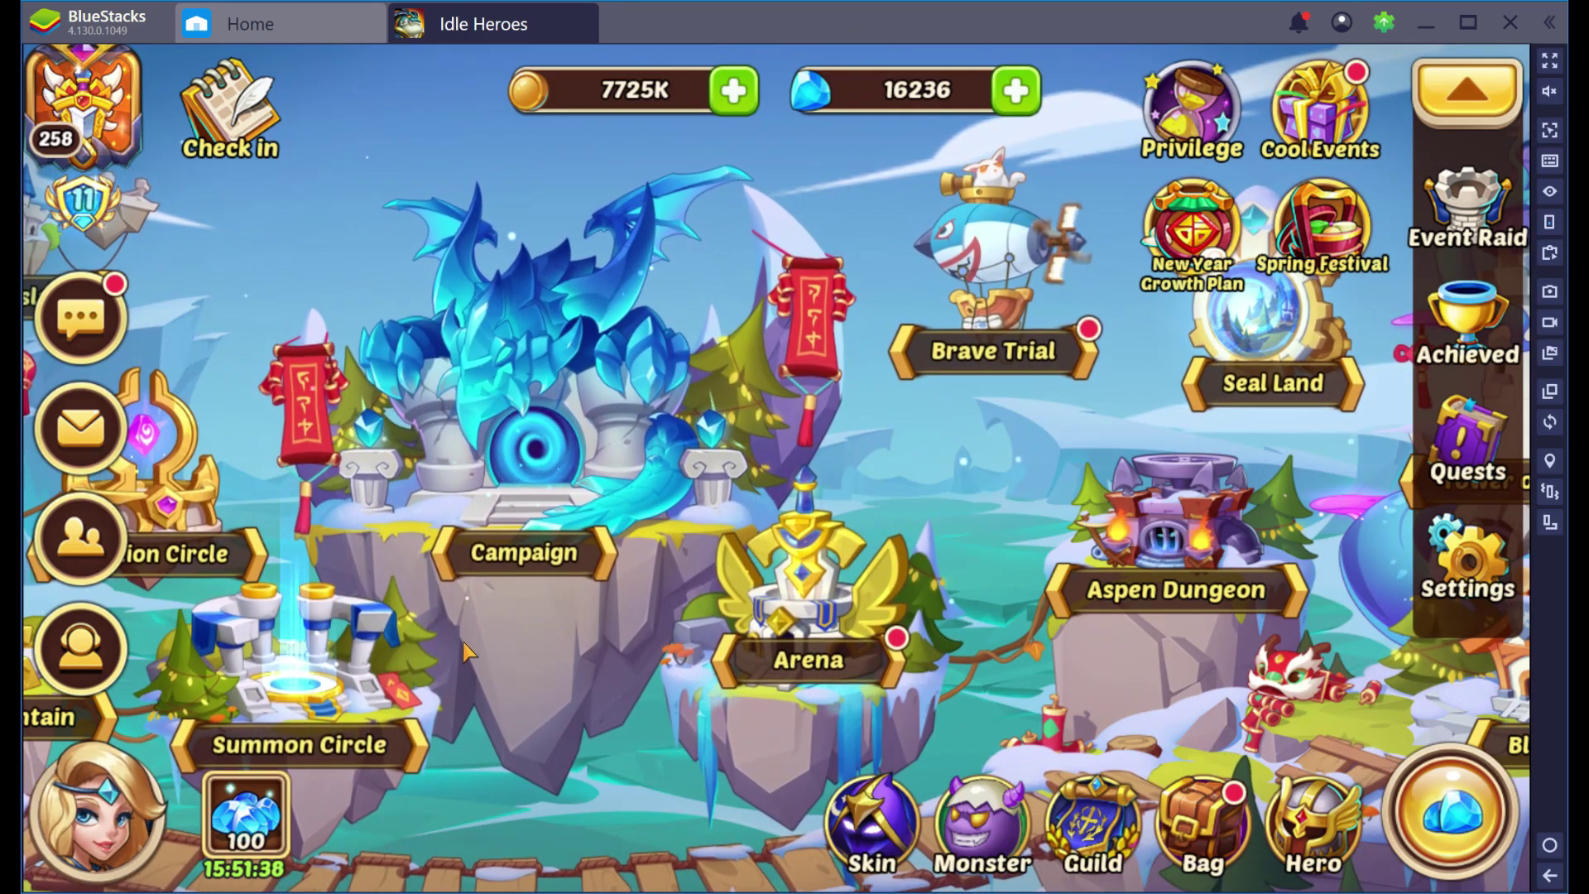
{"action": "left_click_drag", "start_coordinate": [465, 651], "coordinate": [893, 687]}
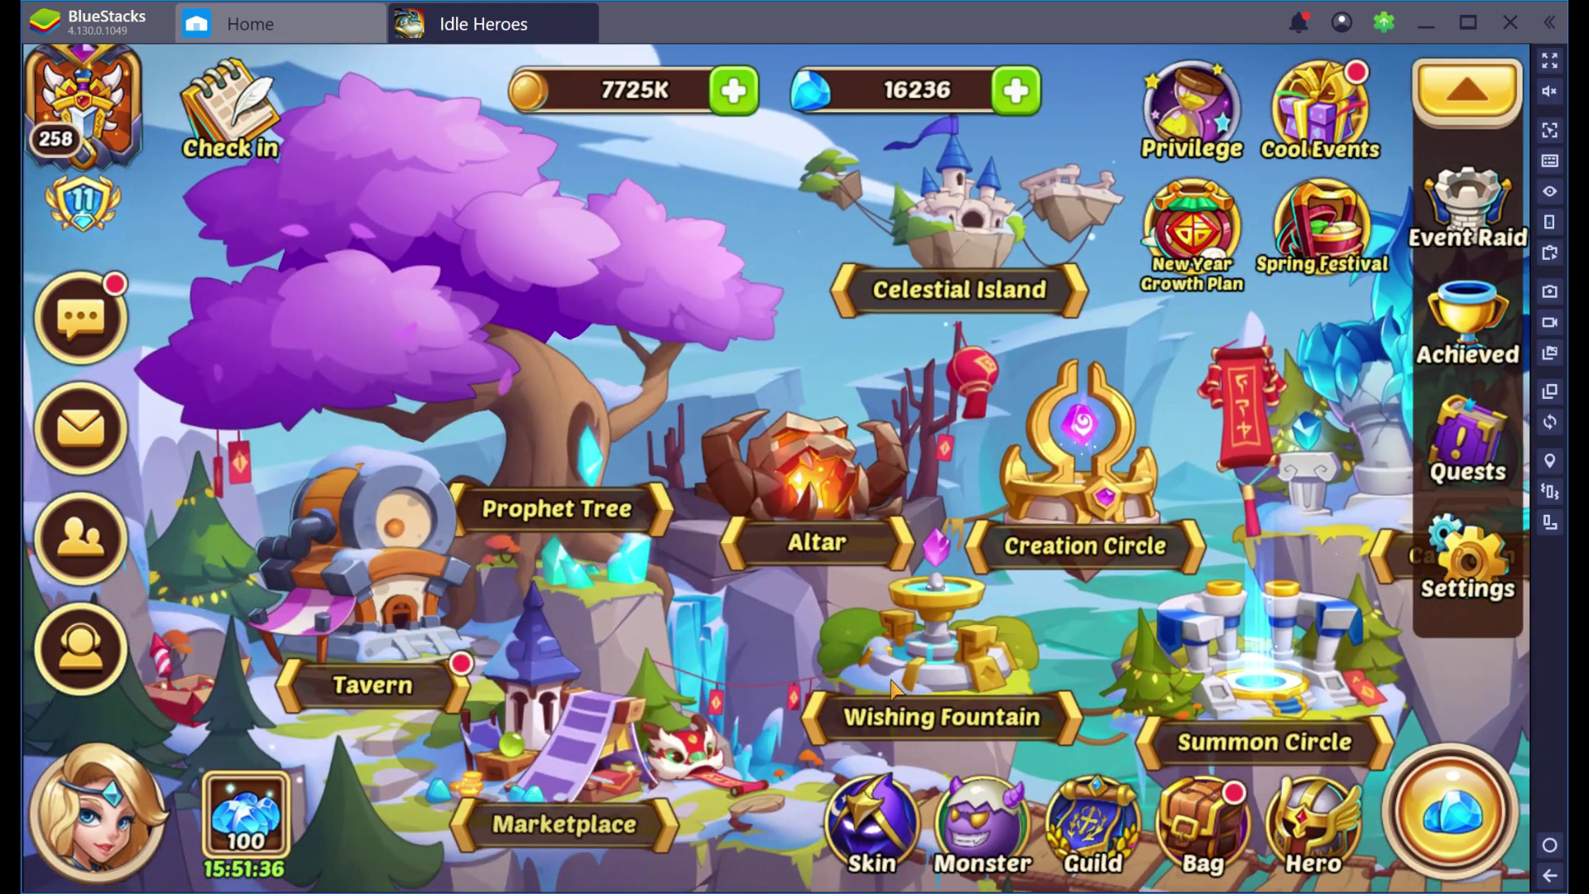
{"action": "left_click", "coordinate": [416, 627]}
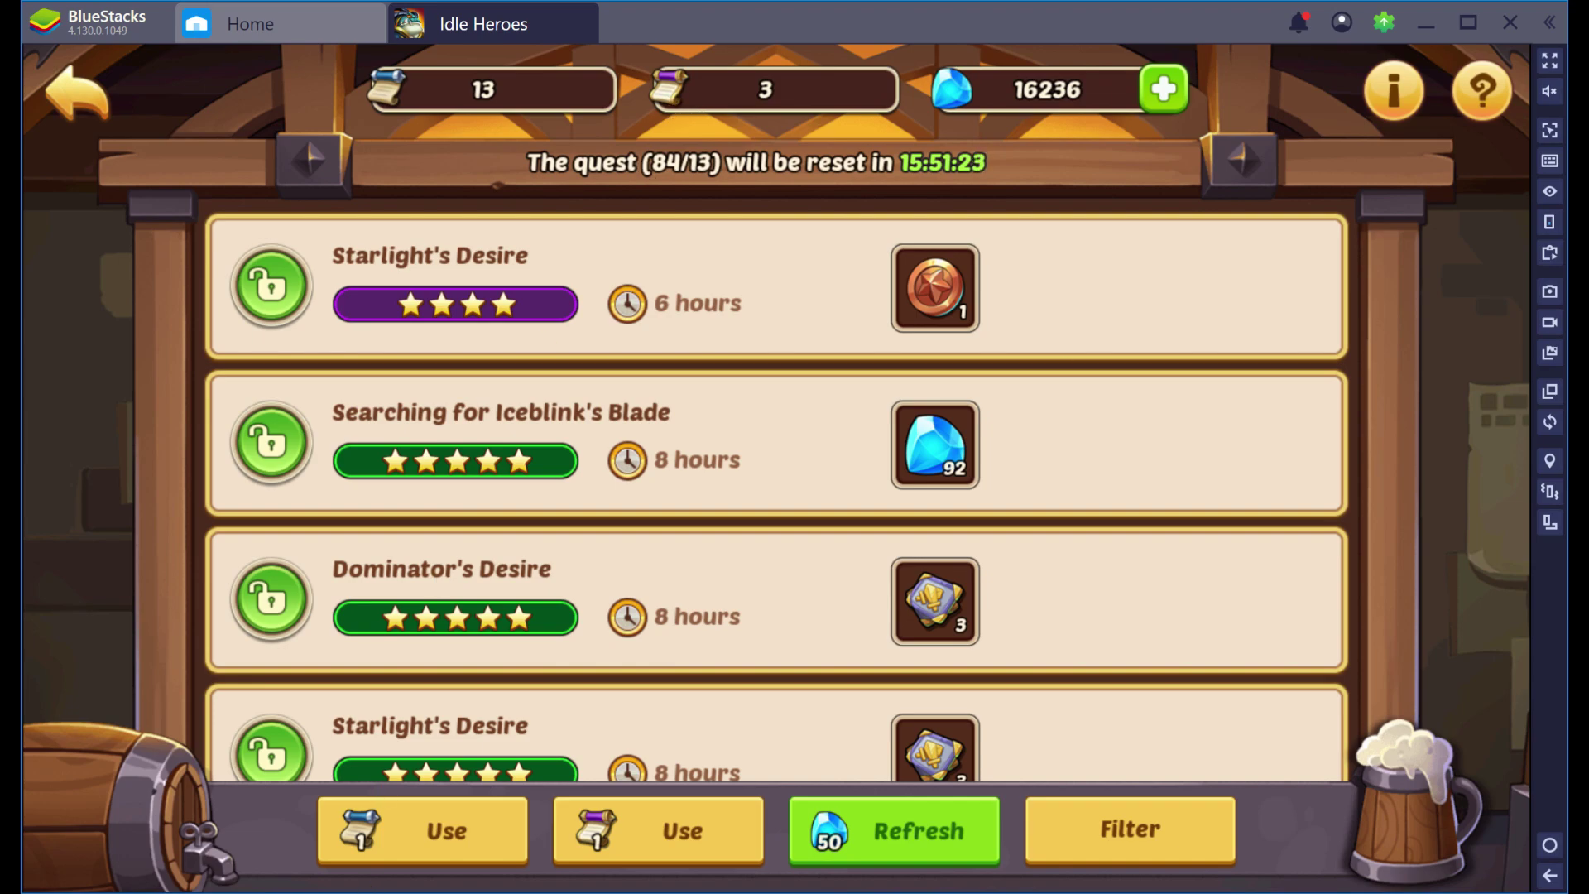
{"action": "mouse_move", "coordinate": [400, 893]}
{"action": "scroll", "coordinate": [837, 336], "scroll_direction": "down", "scroll_amount": 1}
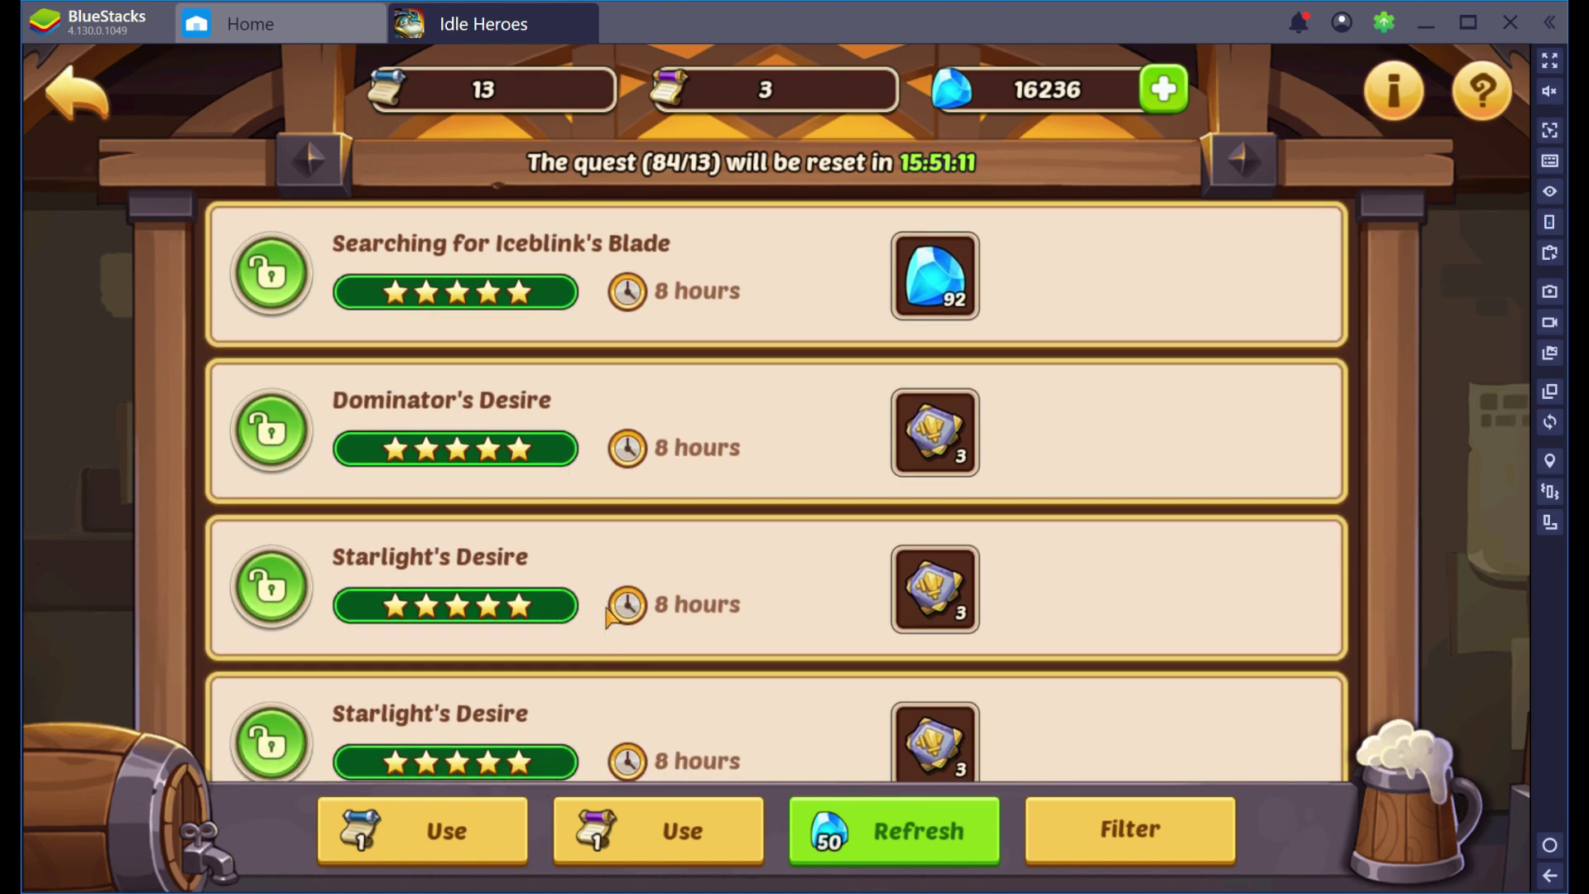
{"action": "left_click", "coordinate": [98, 75]}
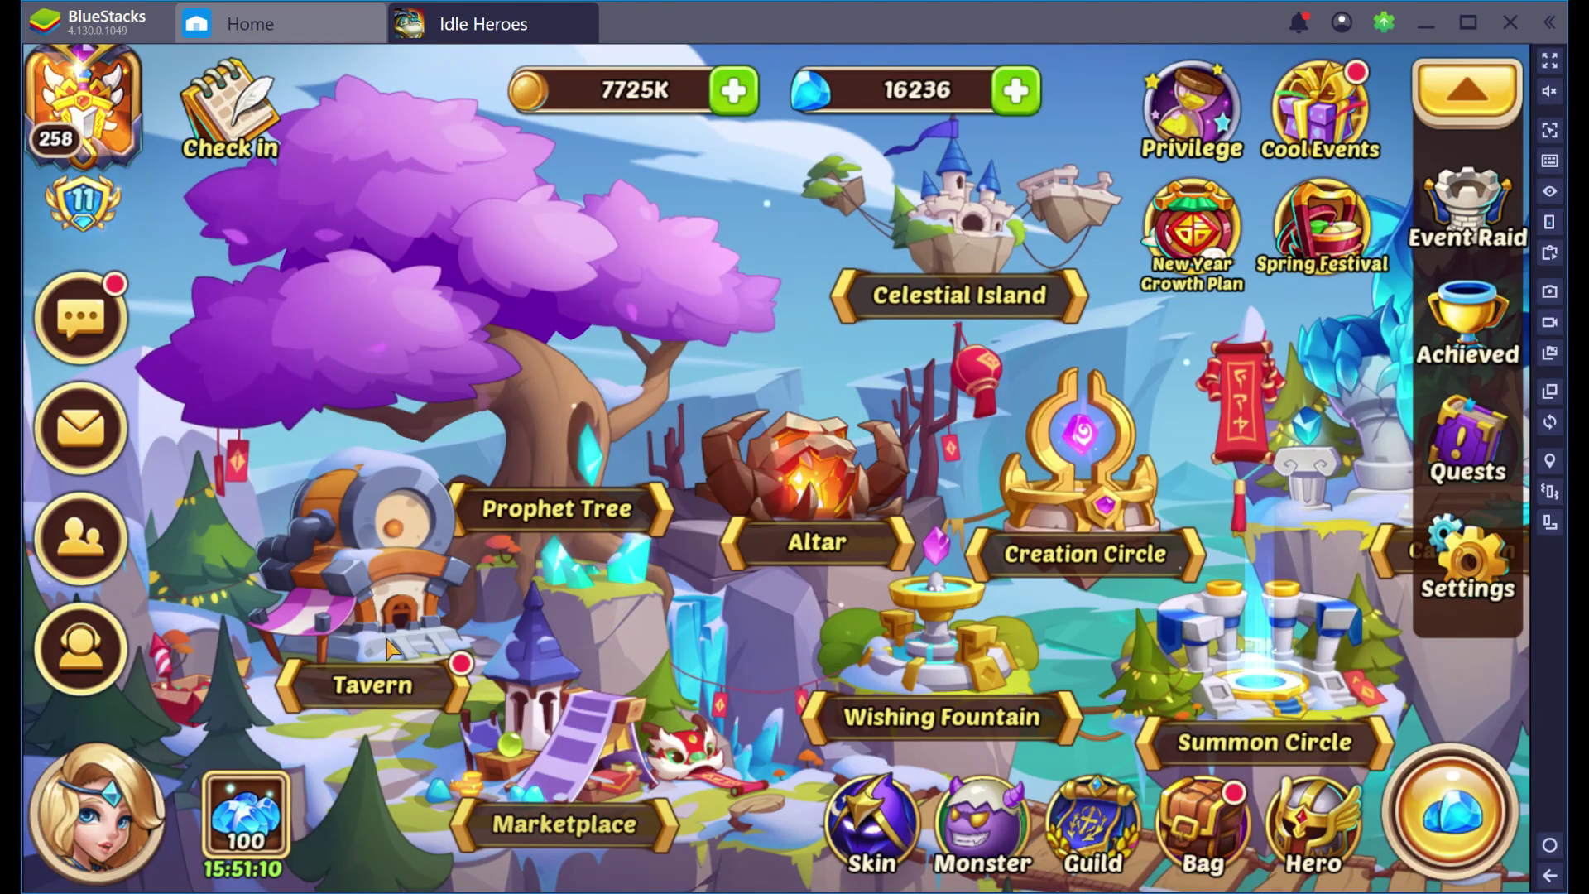
View the Arena Ticket's description in the Marketplace and switch back to the spreadsheet.
{"action": "left_click", "coordinate": [580, 795]}
{"action": "left_click", "coordinate": [1093, 729]}
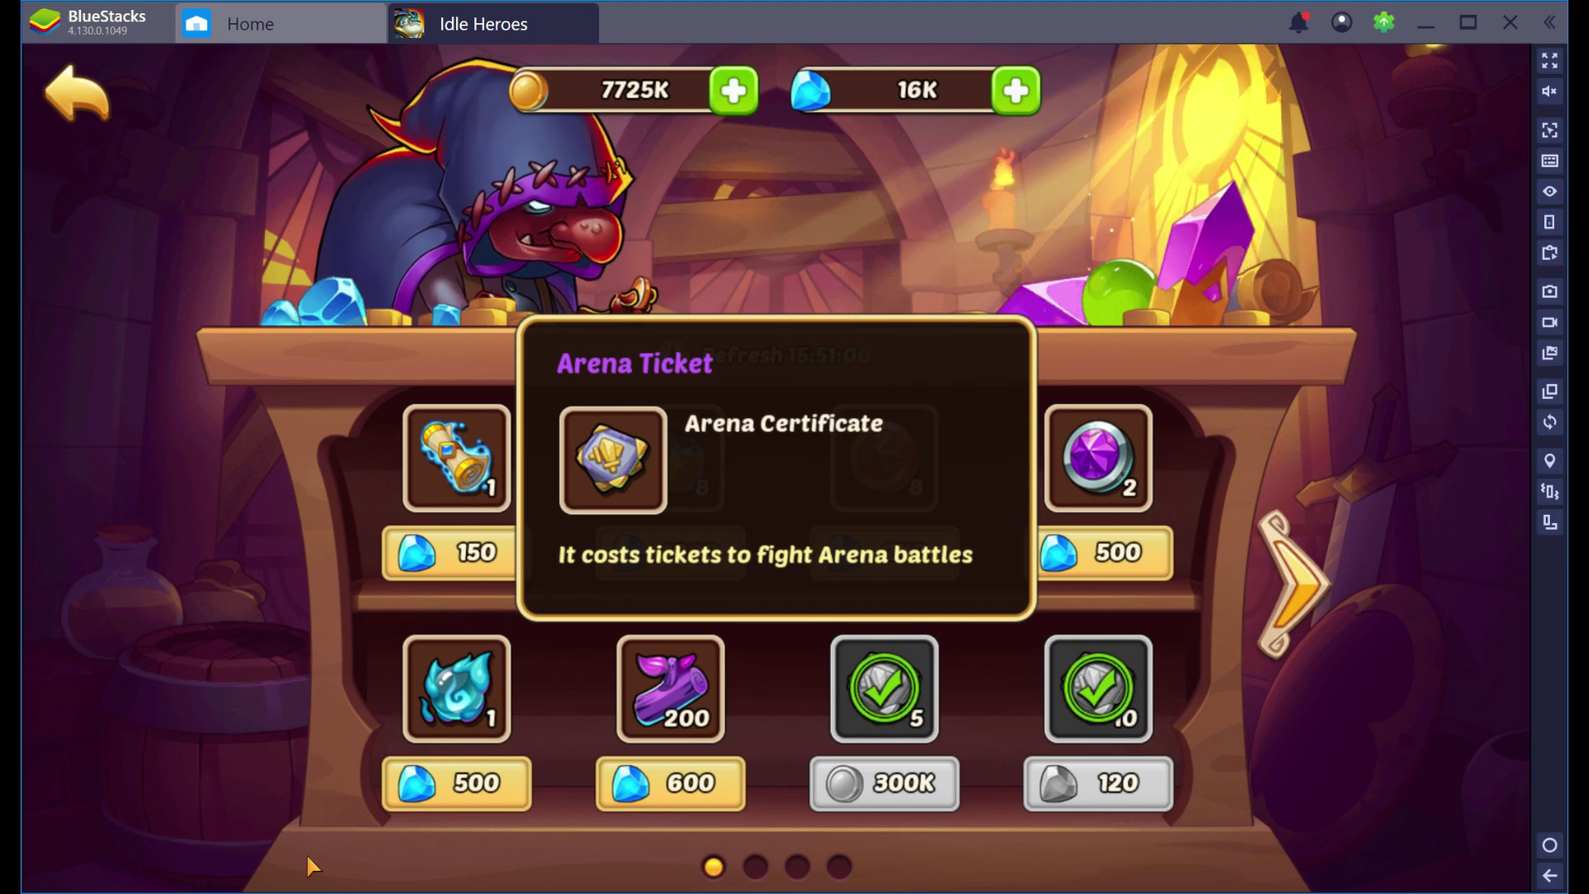
{"action": "key", "text": "alt+Tab"}
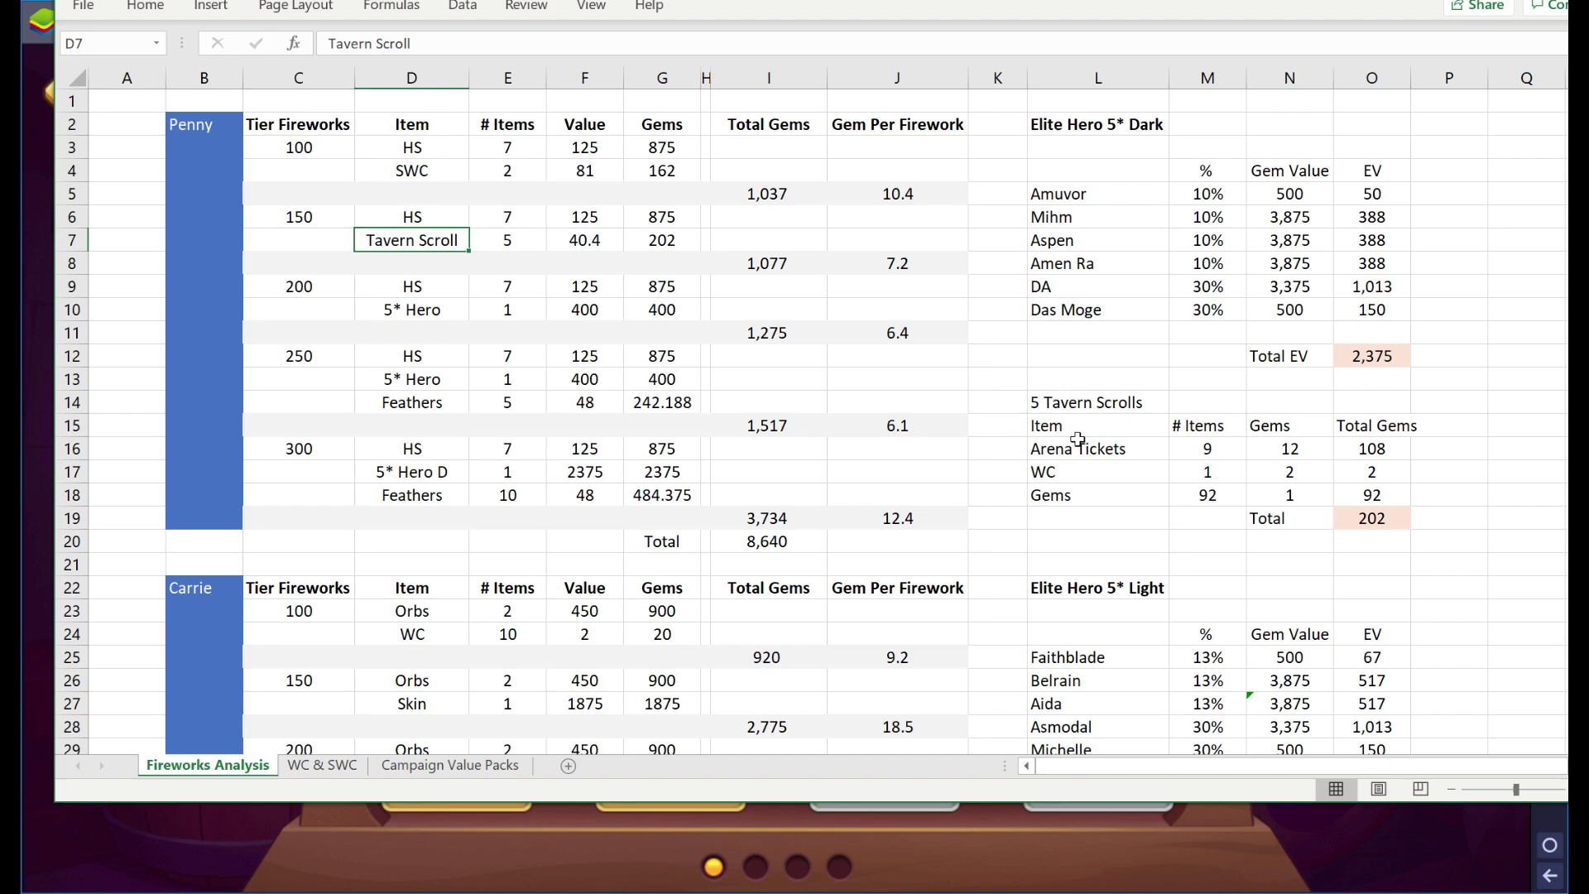
Review Penny's Tavern Scroll quantity against the 5 Tavern Scrolls breakdown of Arena Tickets, WC, Gems and their total.
{"action": "left_click_drag", "start_coordinate": [492, 240], "coordinate": [429, 240]}
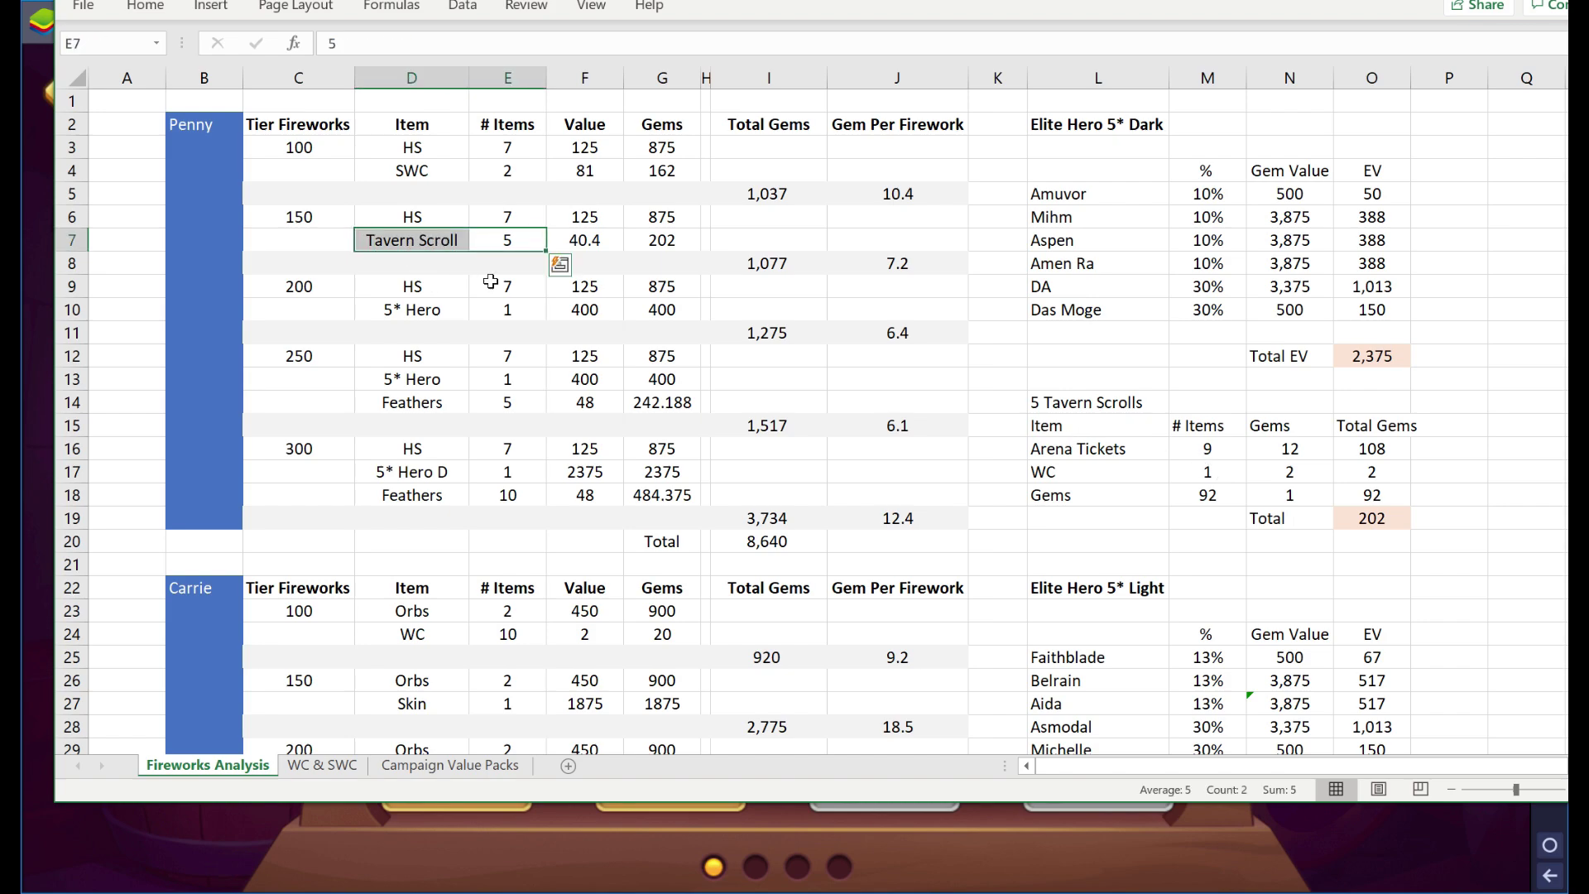
{"action": "left_click", "coordinate": [1357, 524]}
{"action": "left_click", "coordinate": [1230, 453]}
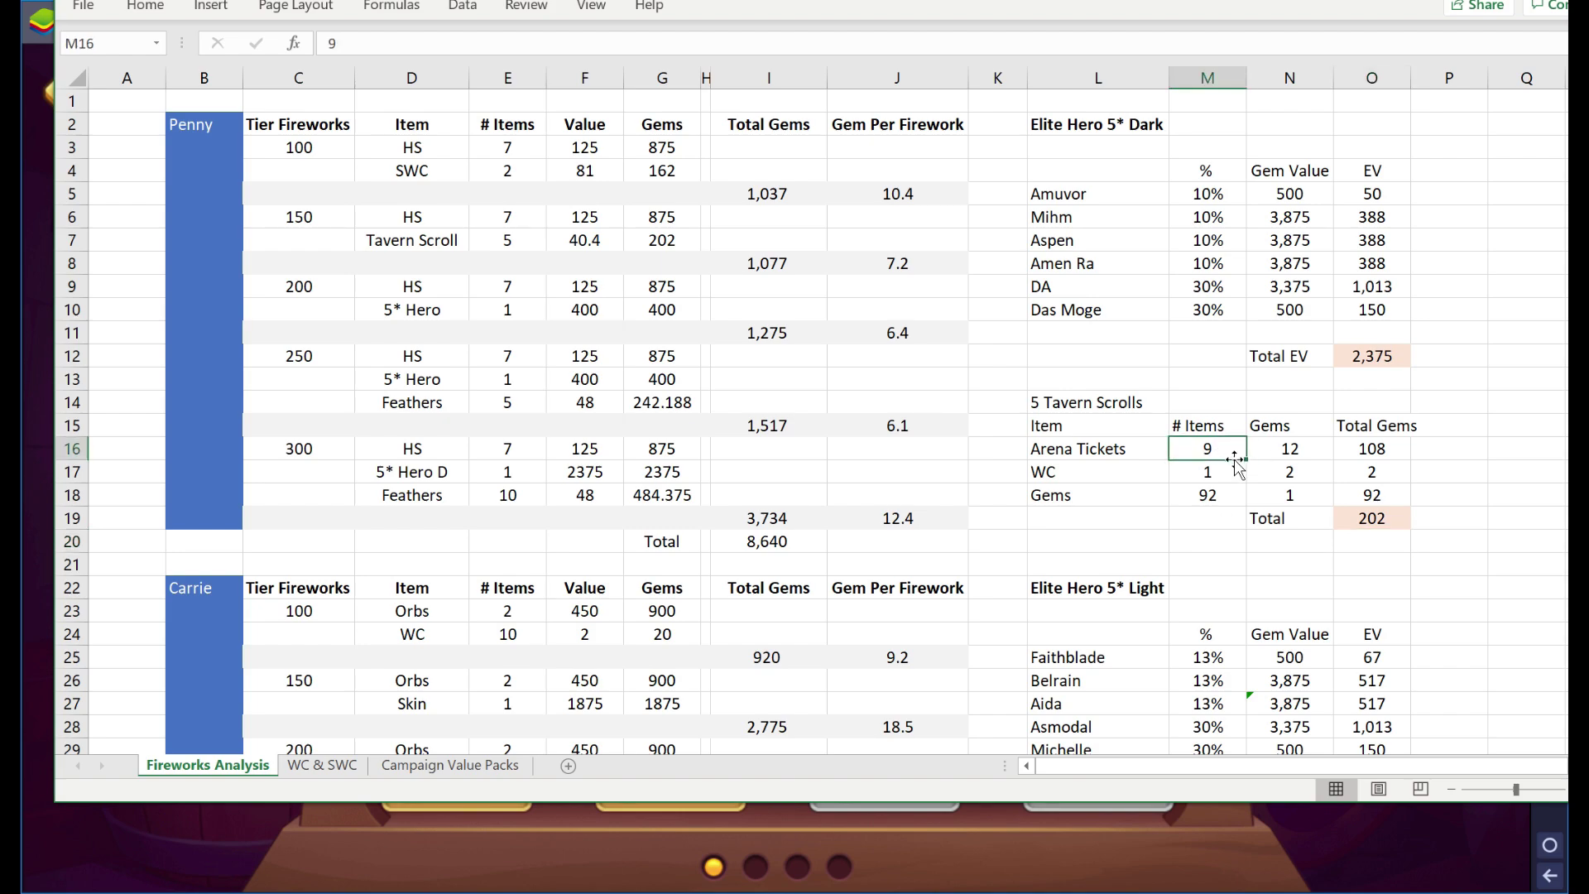
{"action": "left_click", "coordinate": [1200, 476]}
{"action": "left_click", "coordinate": [1207, 493]}
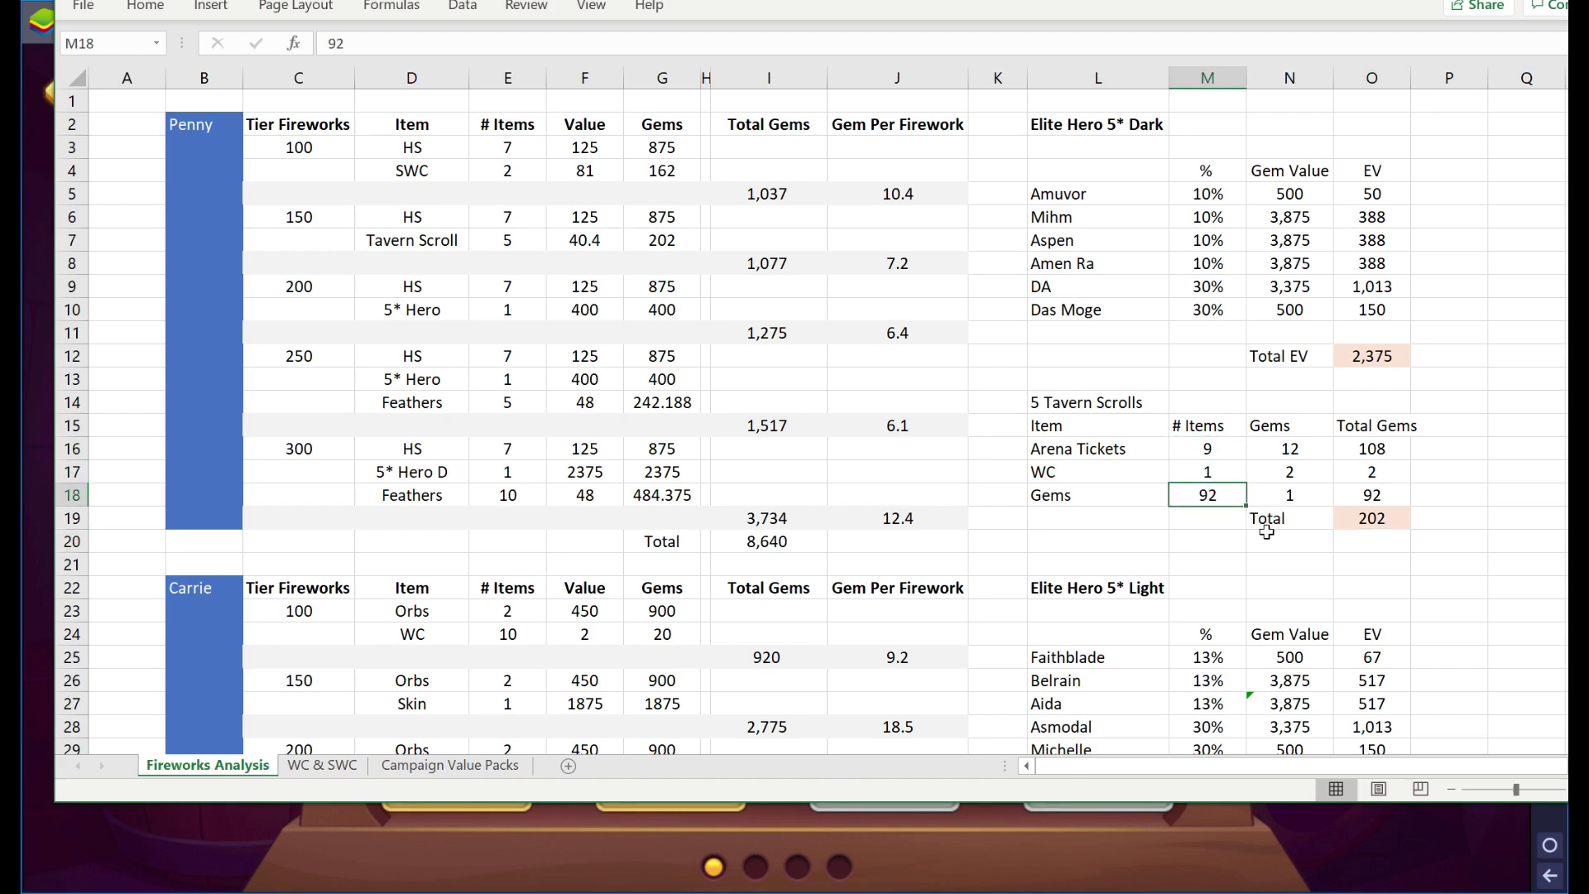
{"action": "left_click", "coordinate": [1382, 518]}
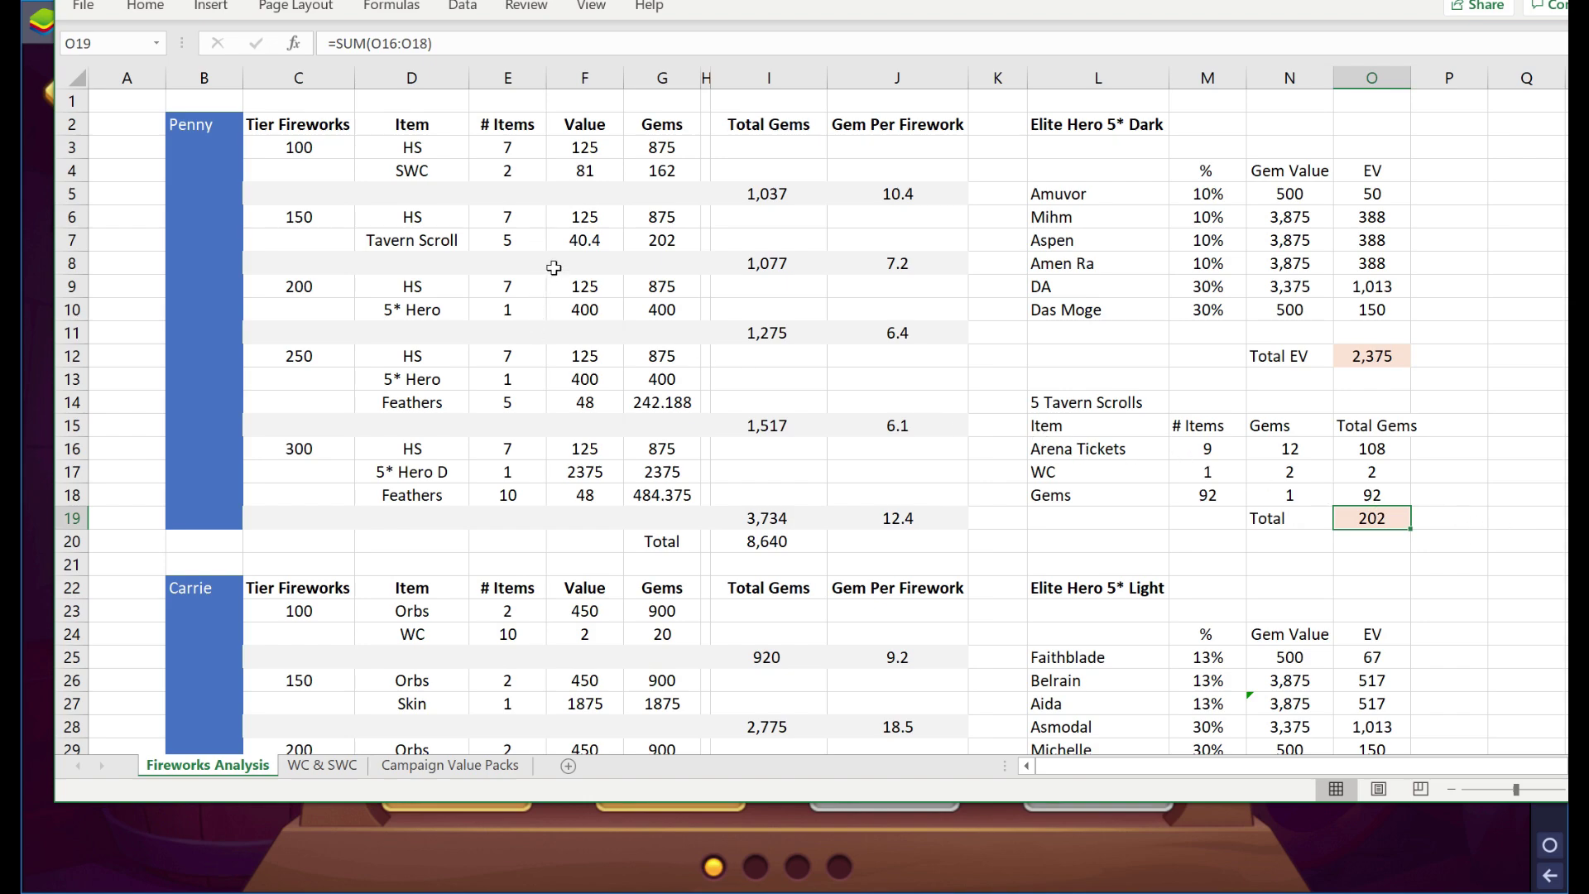
Inspect the Value and Gems formulas of Penny's Tavern Scroll and the 5* Hero value in the 200-firework tier.
{"action": "left_click", "coordinate": [570, 245]}
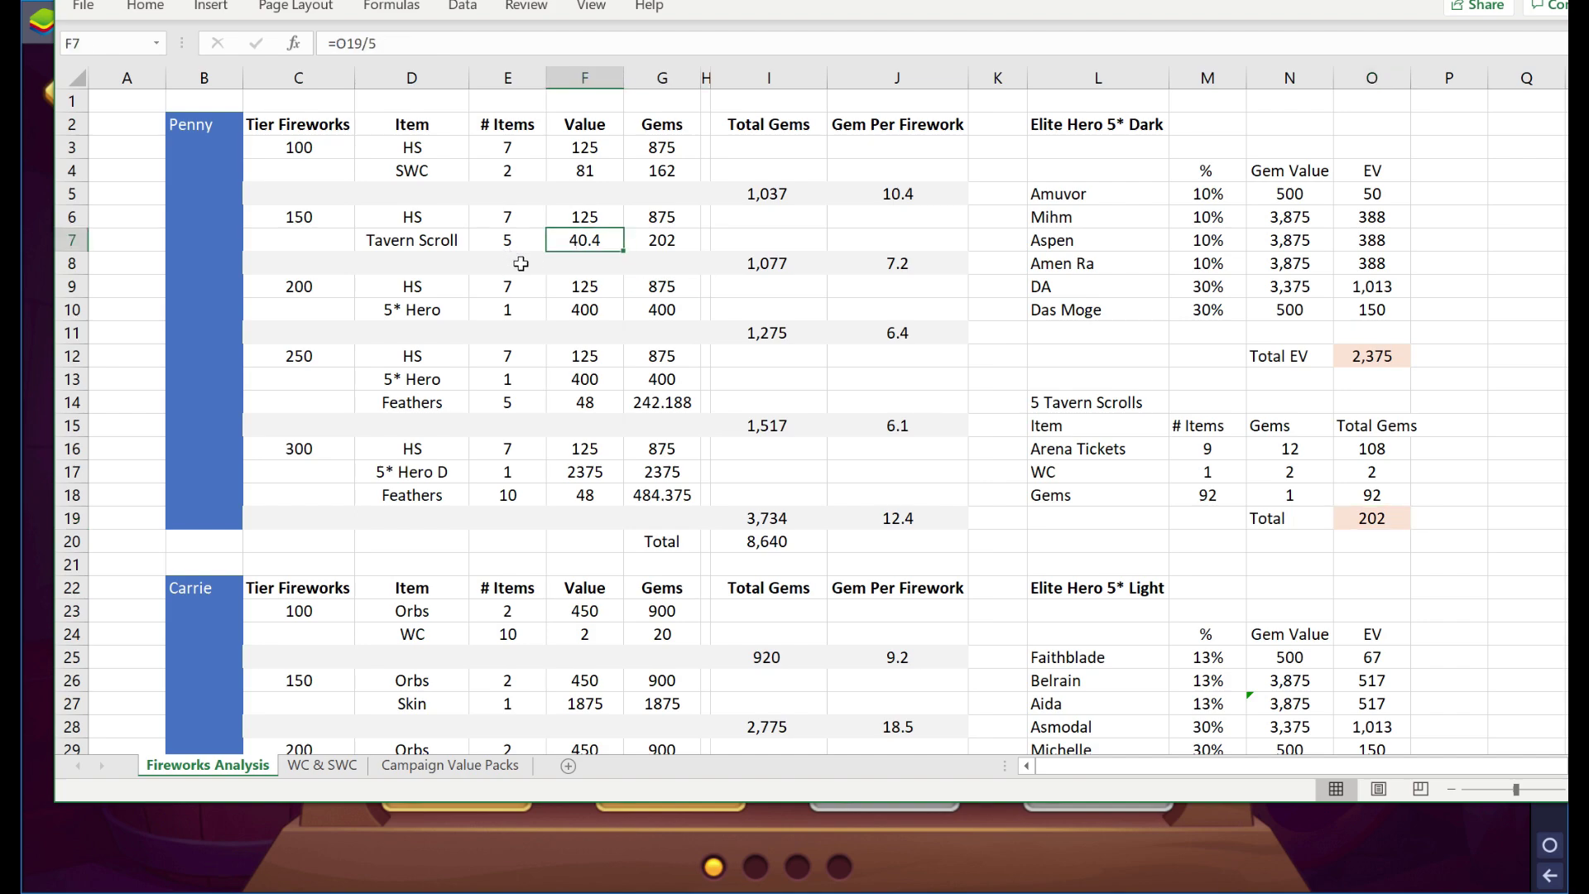
{"action": "left_click", "coordinate": [641, 241]}
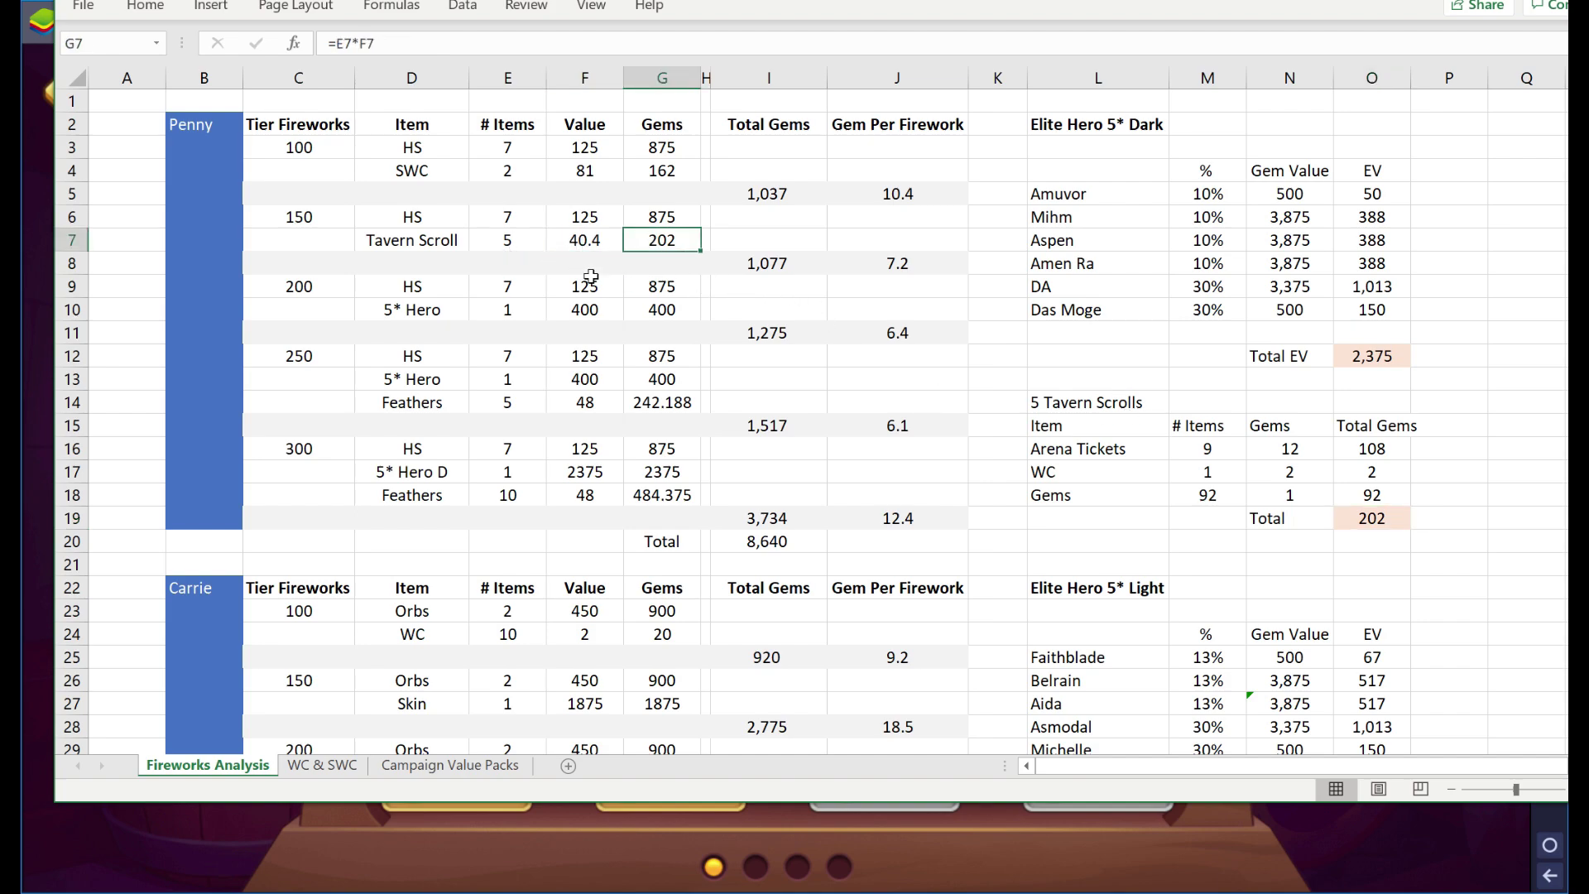
{"action": "left_click", "coordinate": [443, 309]}
{"action": "left_click", "coordinate": [601, 312]}
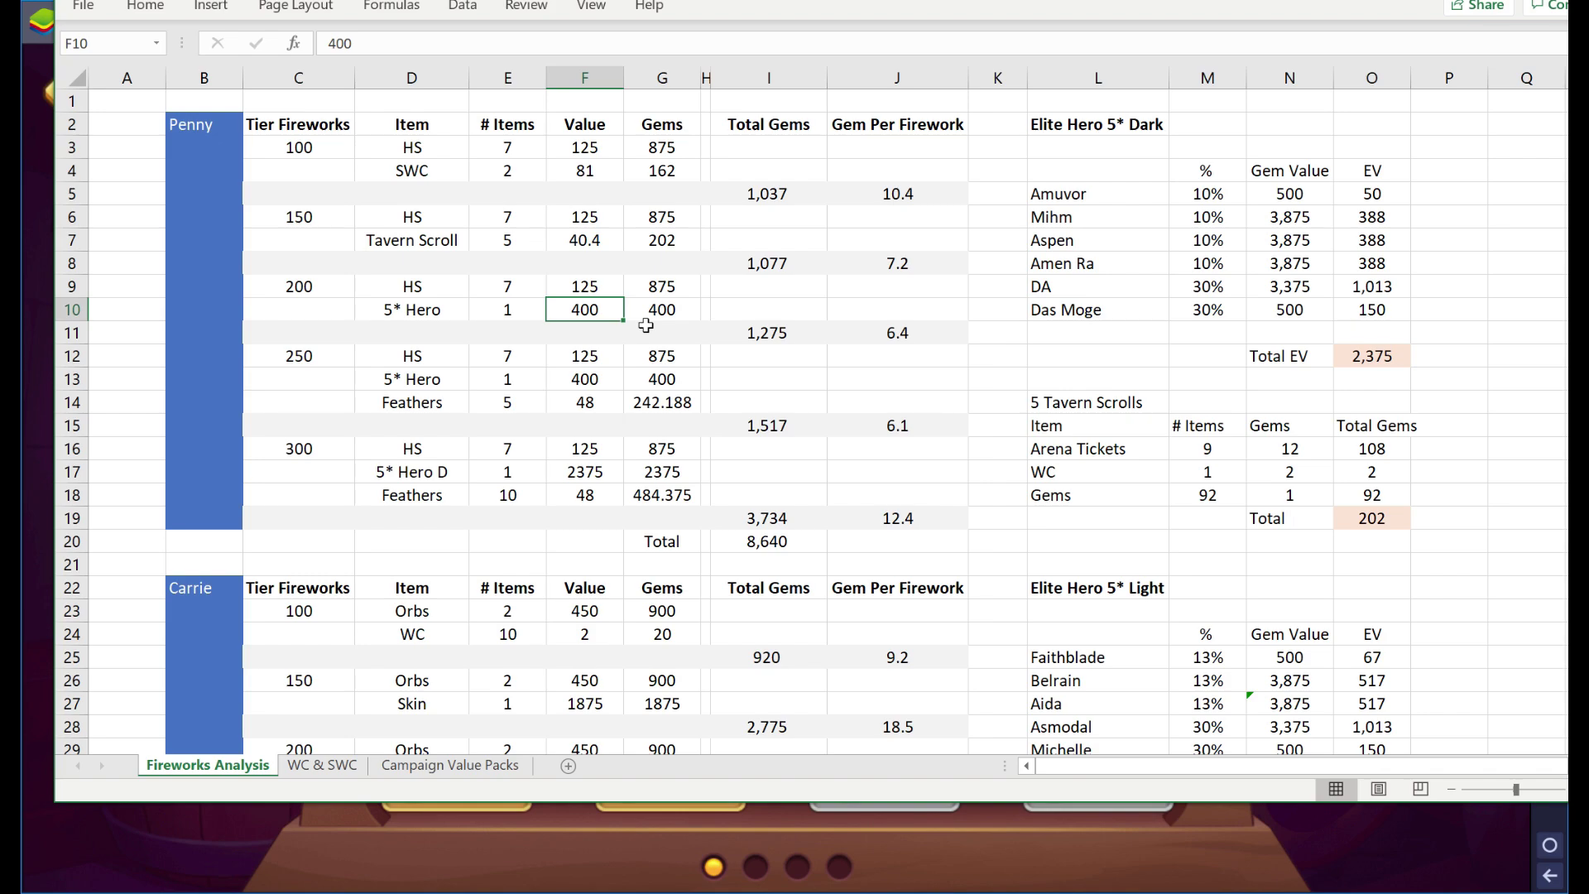
Switch to Idle Heroes, leave the Marketplace, and view the 4-Star Hero Shard description in the Event Raid's Hero Challenge.
{"action": "left_click", "coordinate": [534, 853]}
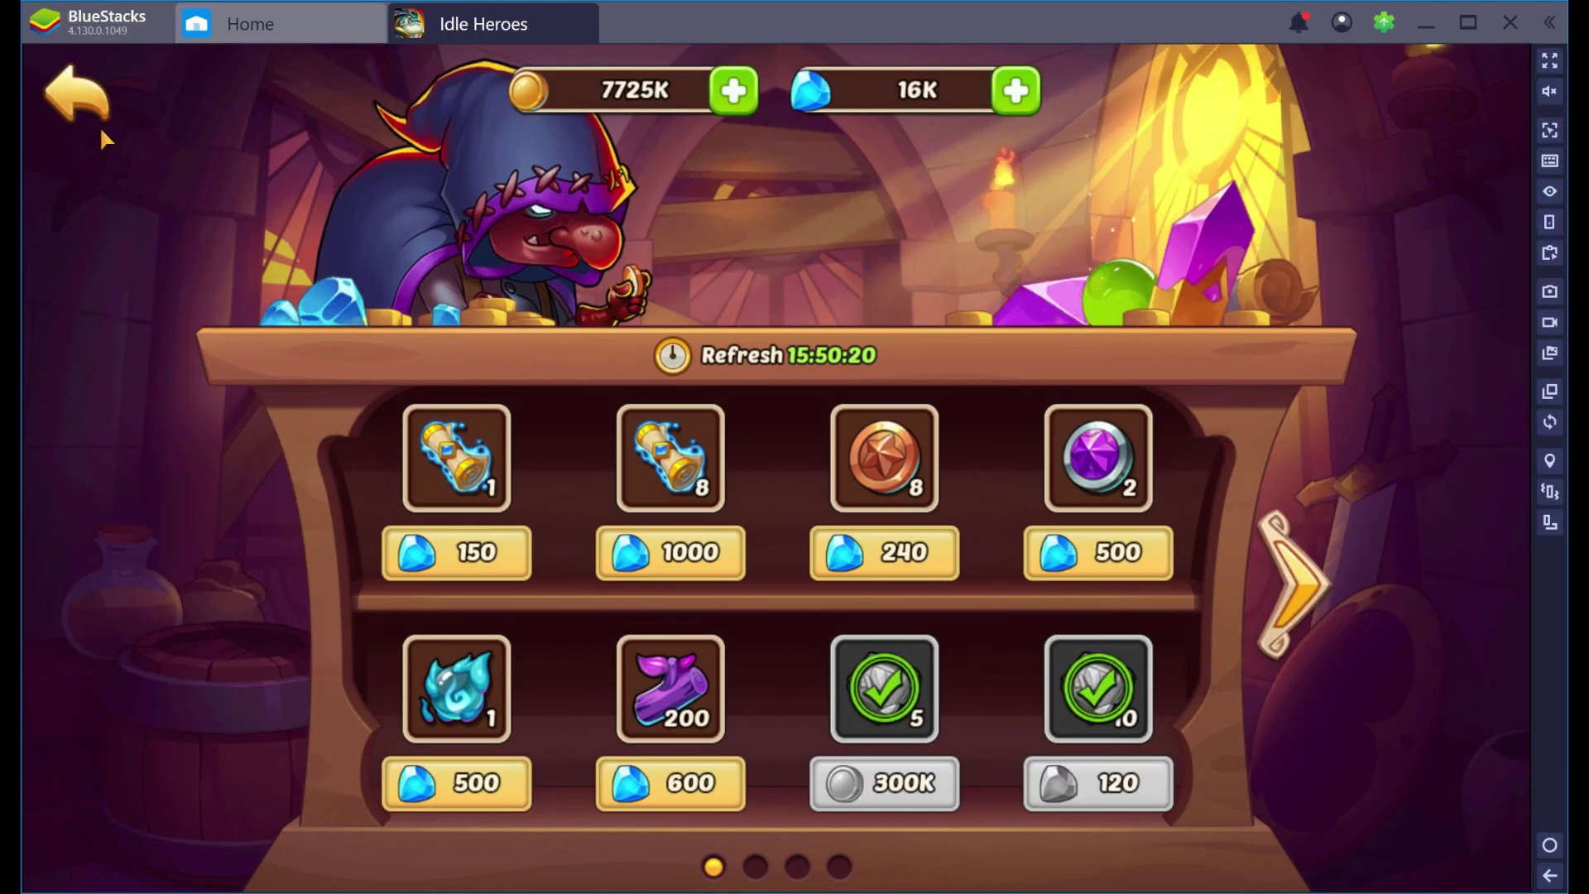
{"action": "left_click", "coordinate": [73, 97]}
{"action": "left_click", "coordinate": [1485, 216]}
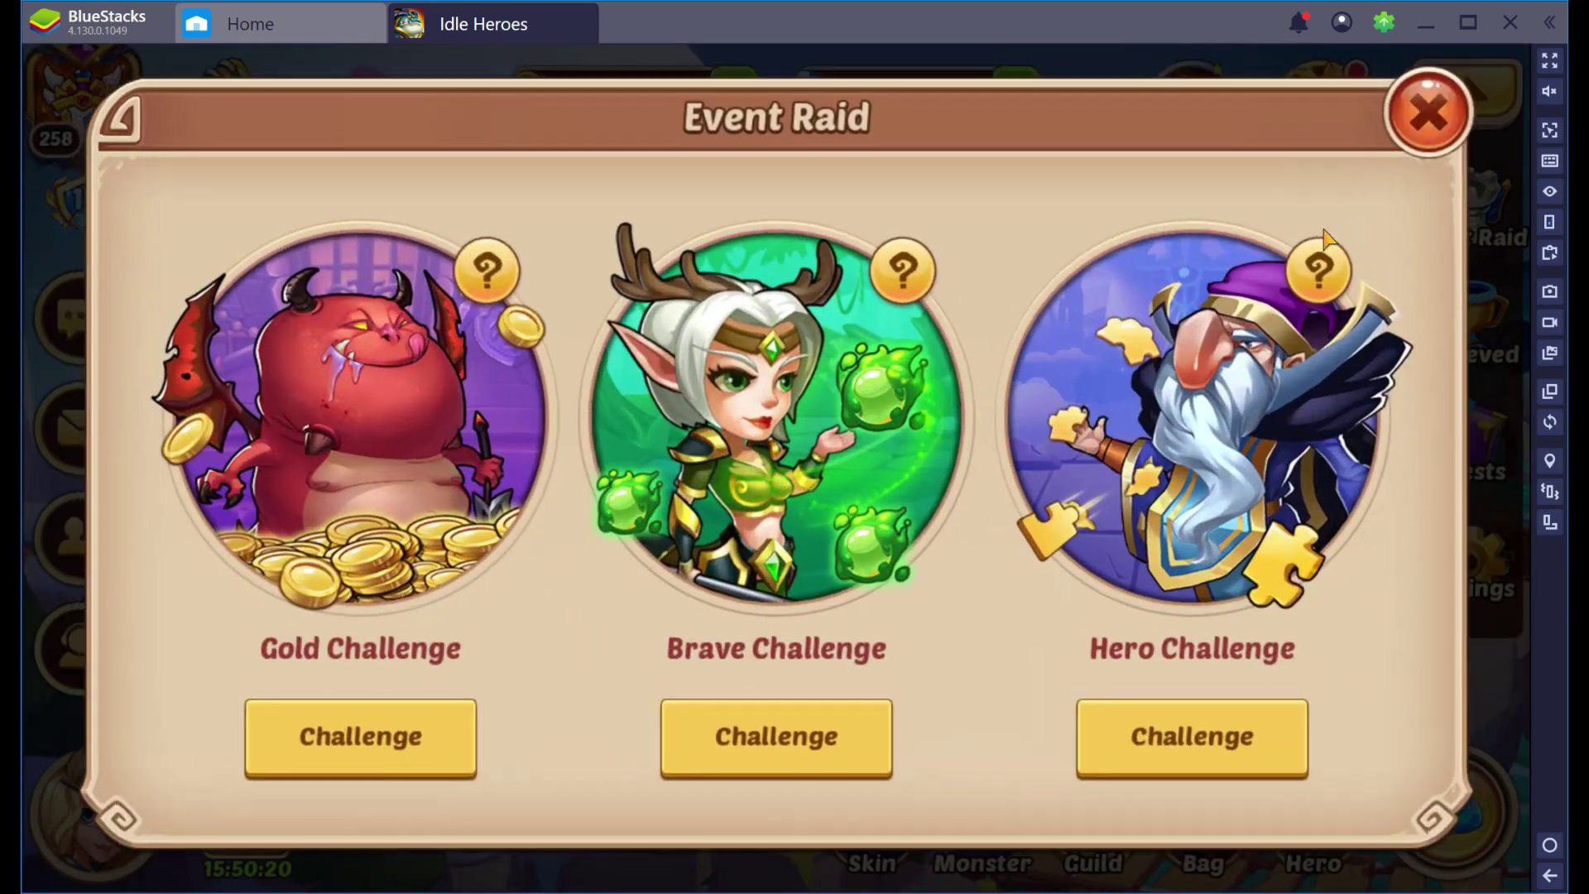
{"action": "left_click", "coordinate": [1213, 711]}
{"action": "left_click", "coordinate": [675, 202]}
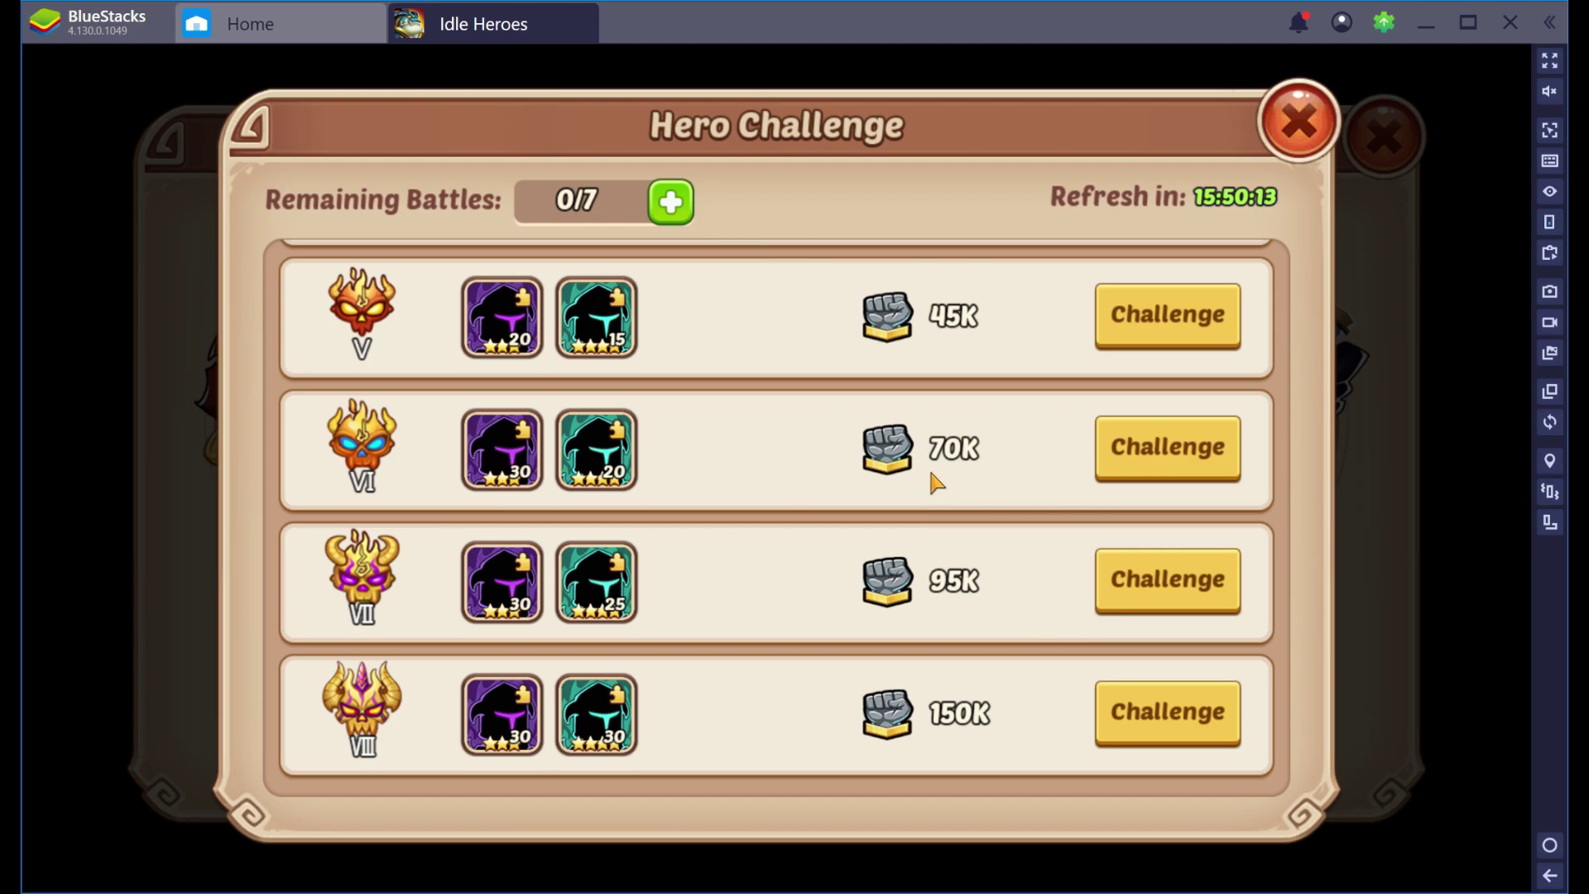
{"action": "left_click", "coordinate": [670, 203]}
{"action": "left_click", "coordinate": [609, 739]}
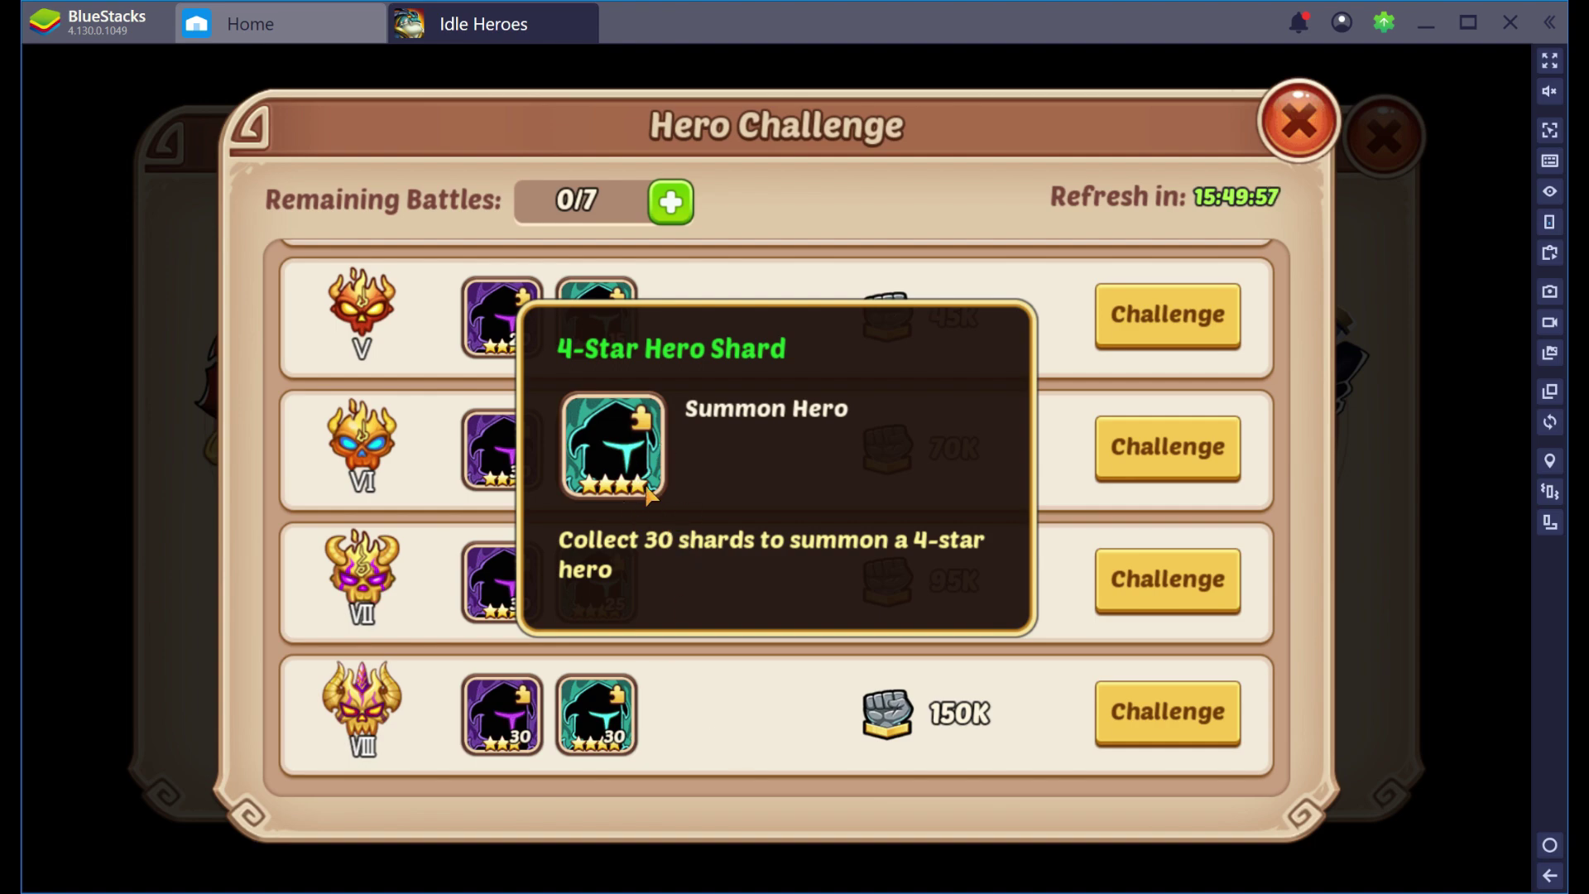
Close the Hero Challenge and Event Raid windows and return to the spreadsheet.
{"action": "left_click", "coordinate": [1369, 129]}
{"action": "left_click", "coordinate": [1299, 126]}
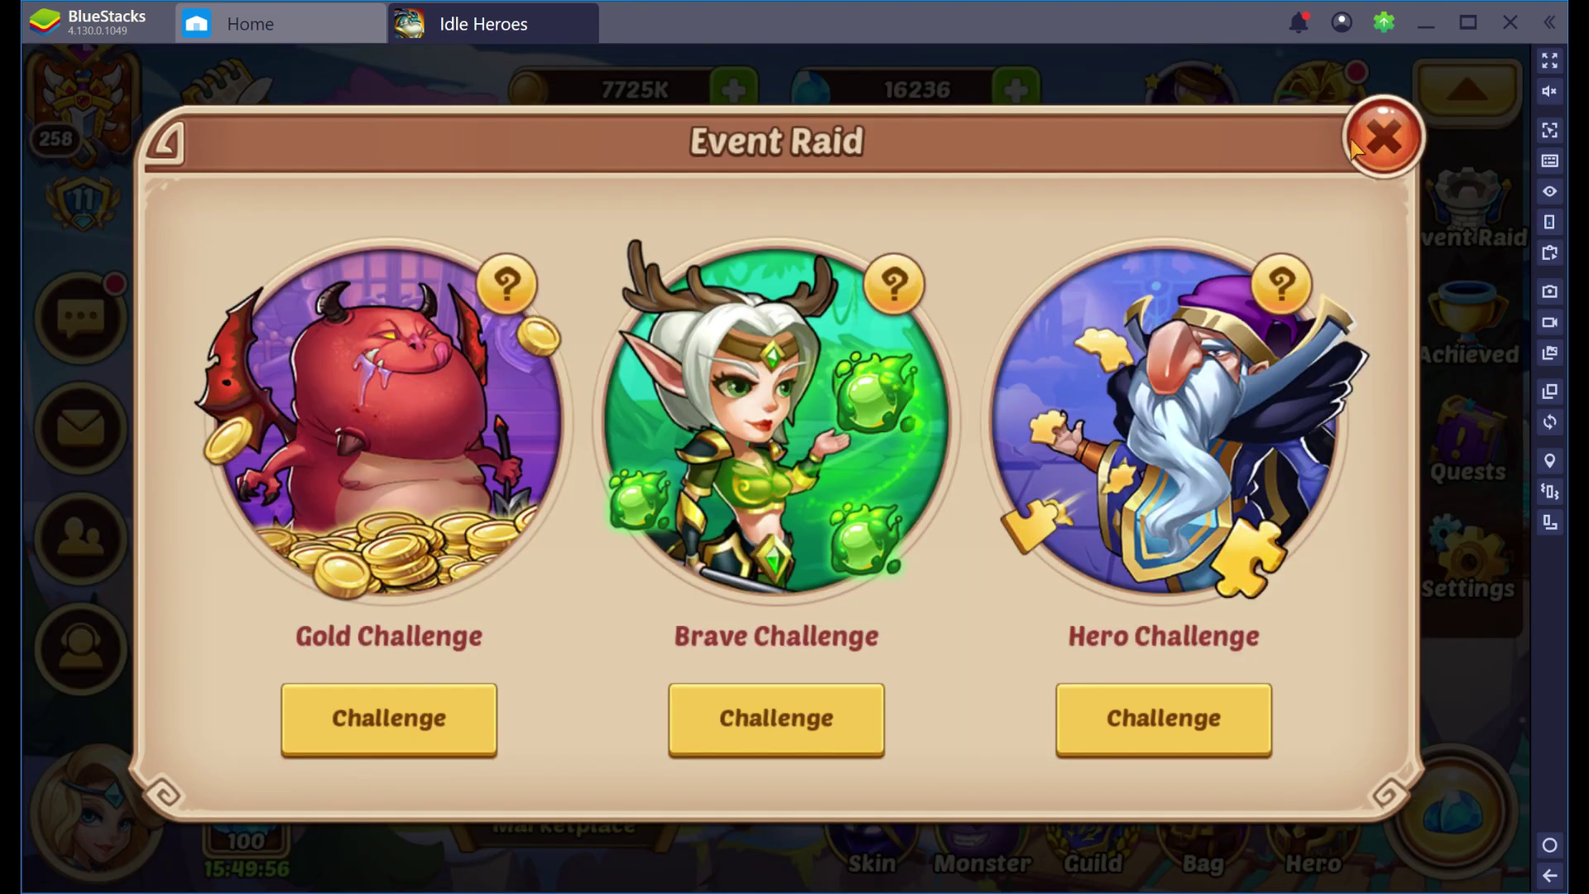
{"action": "left_click", "coordinate": [1396, 151]}
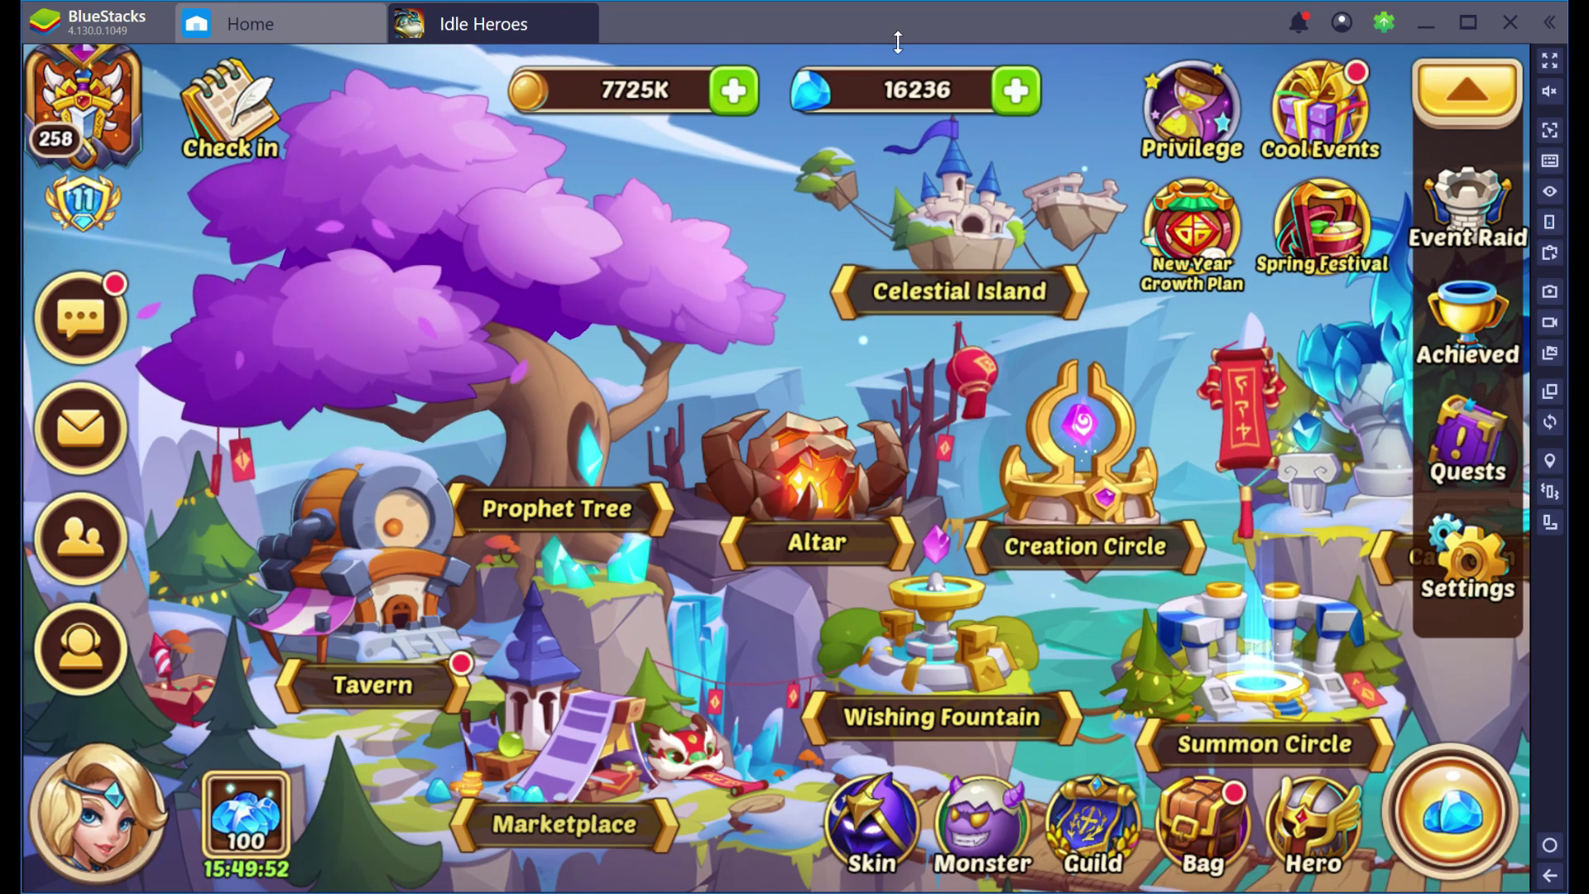
{"action": "key", "text": "alt+Tab"}
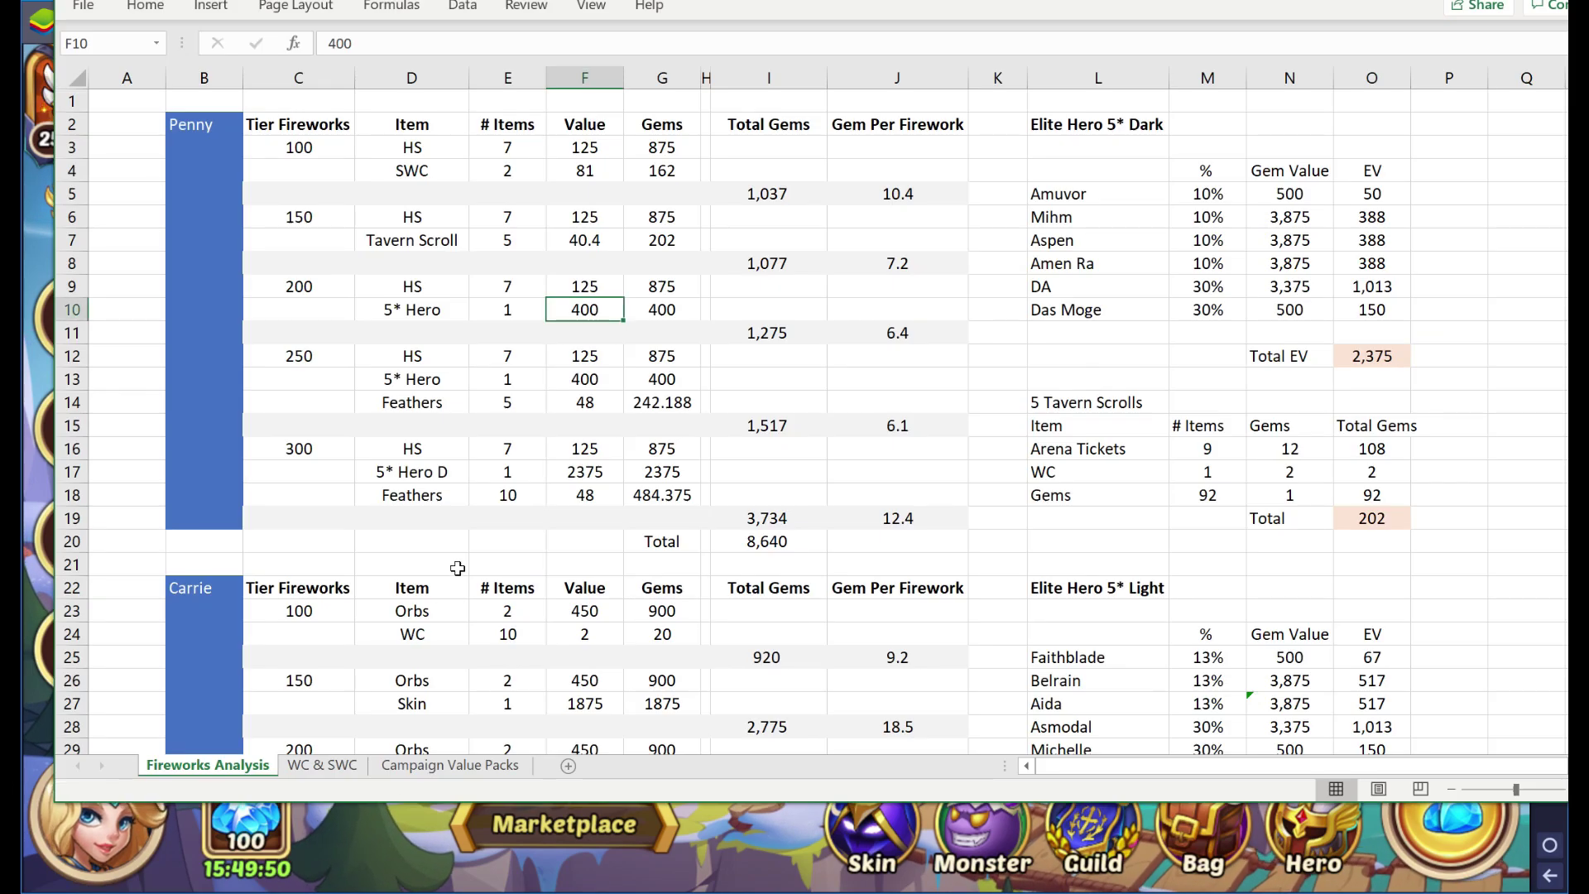
Check Penny's 5* Hero value in the 200-firework tier and the Feathers value formula in the 250-firework tier.
{"action": "left_click", "coordinate": [422, 310]}
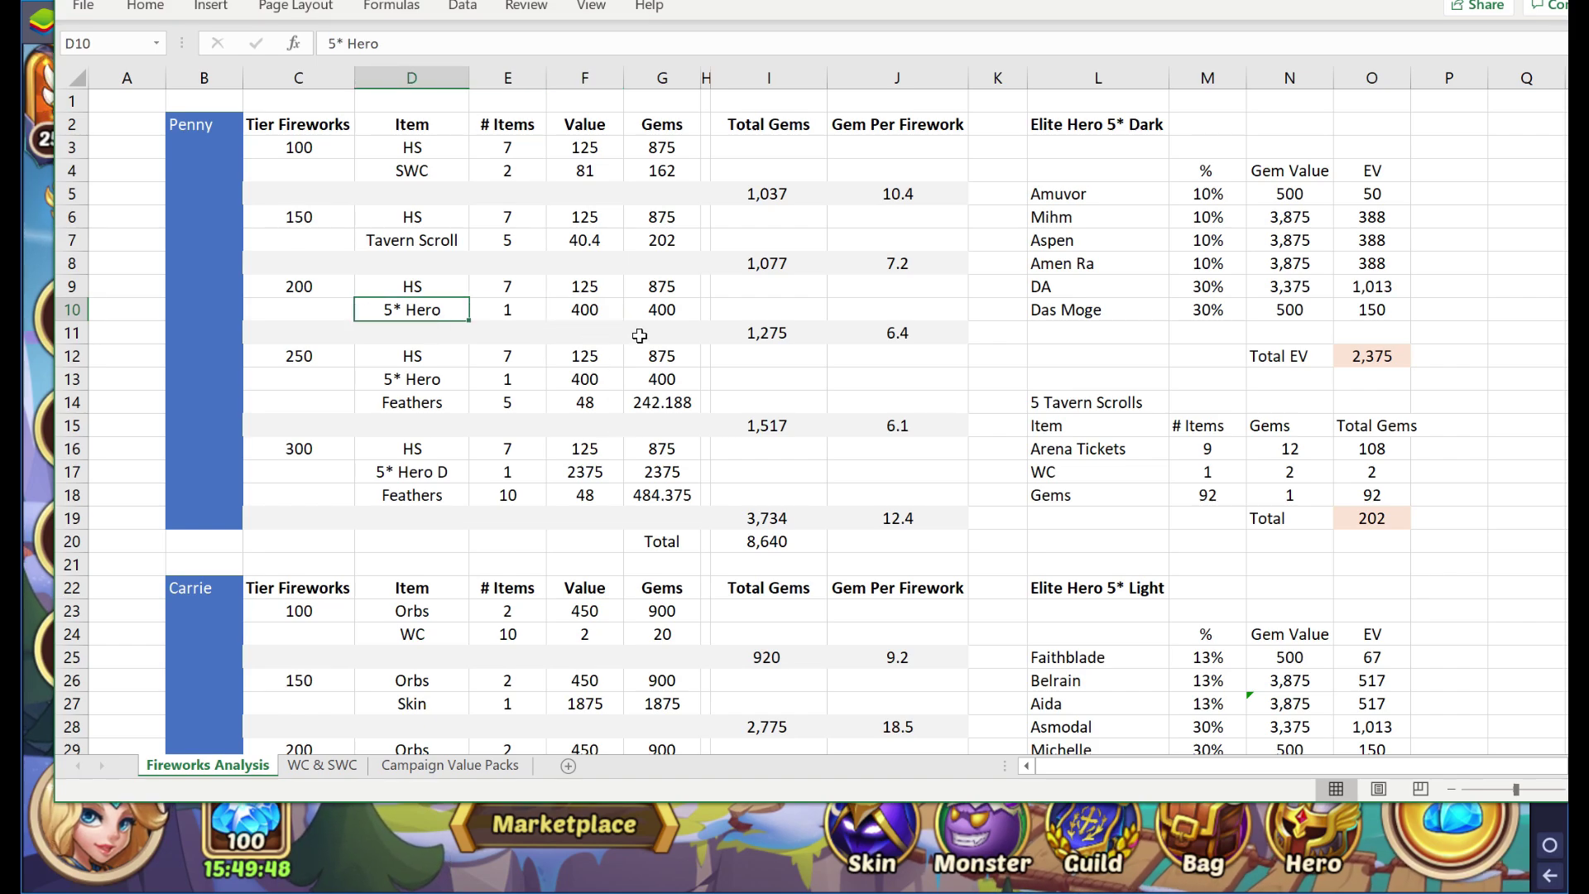
{"action": "left_click", "coordinate": [585, 309]}
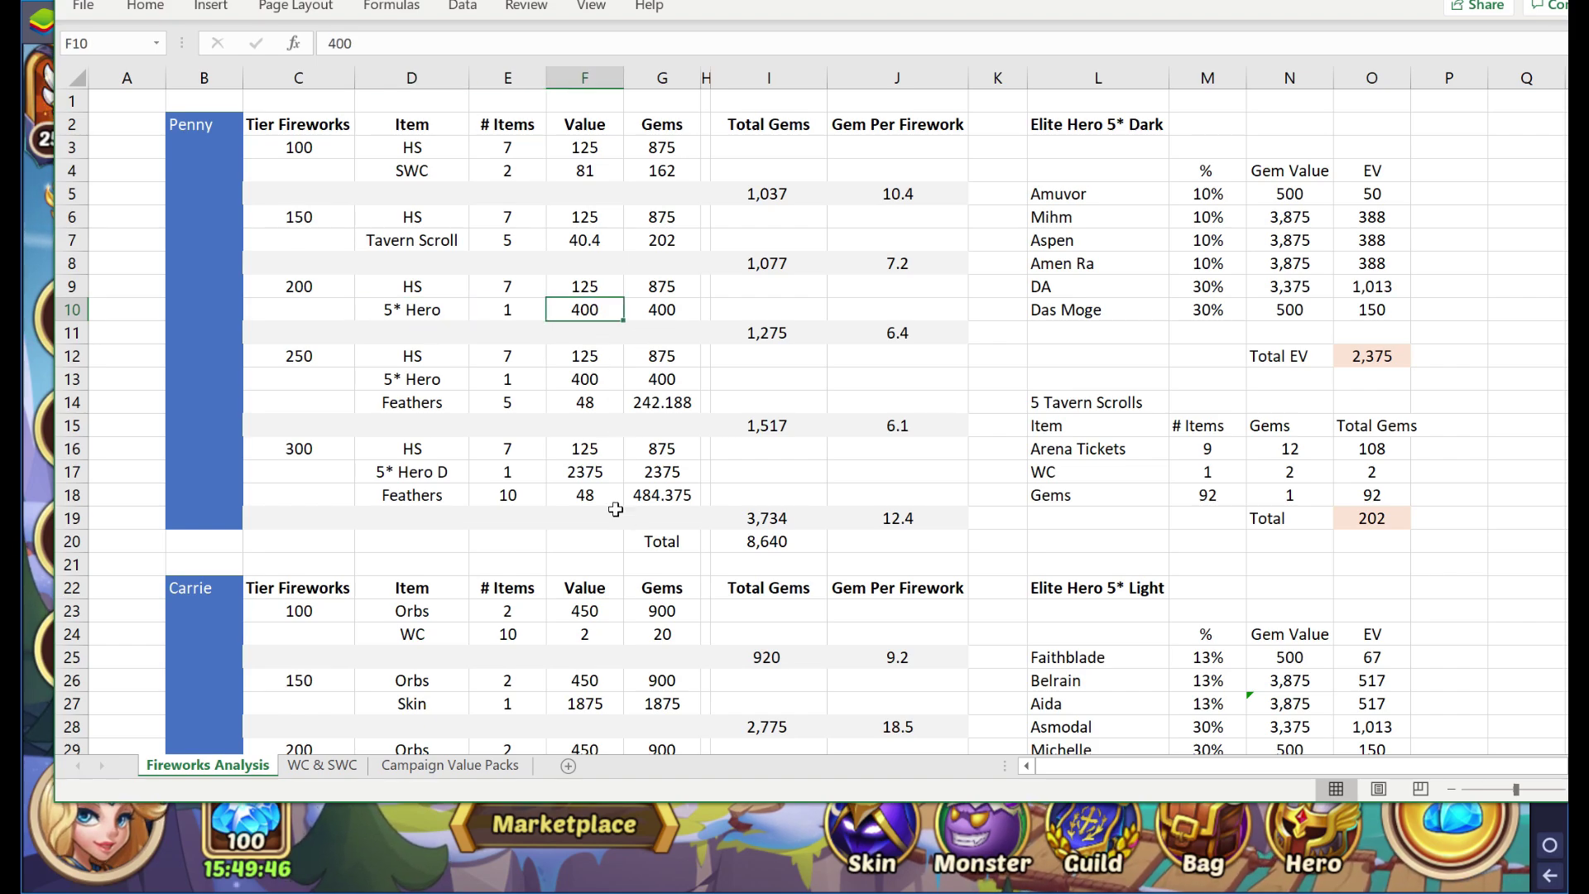
{"action": "left_click", "coordinate": [590, 407]}
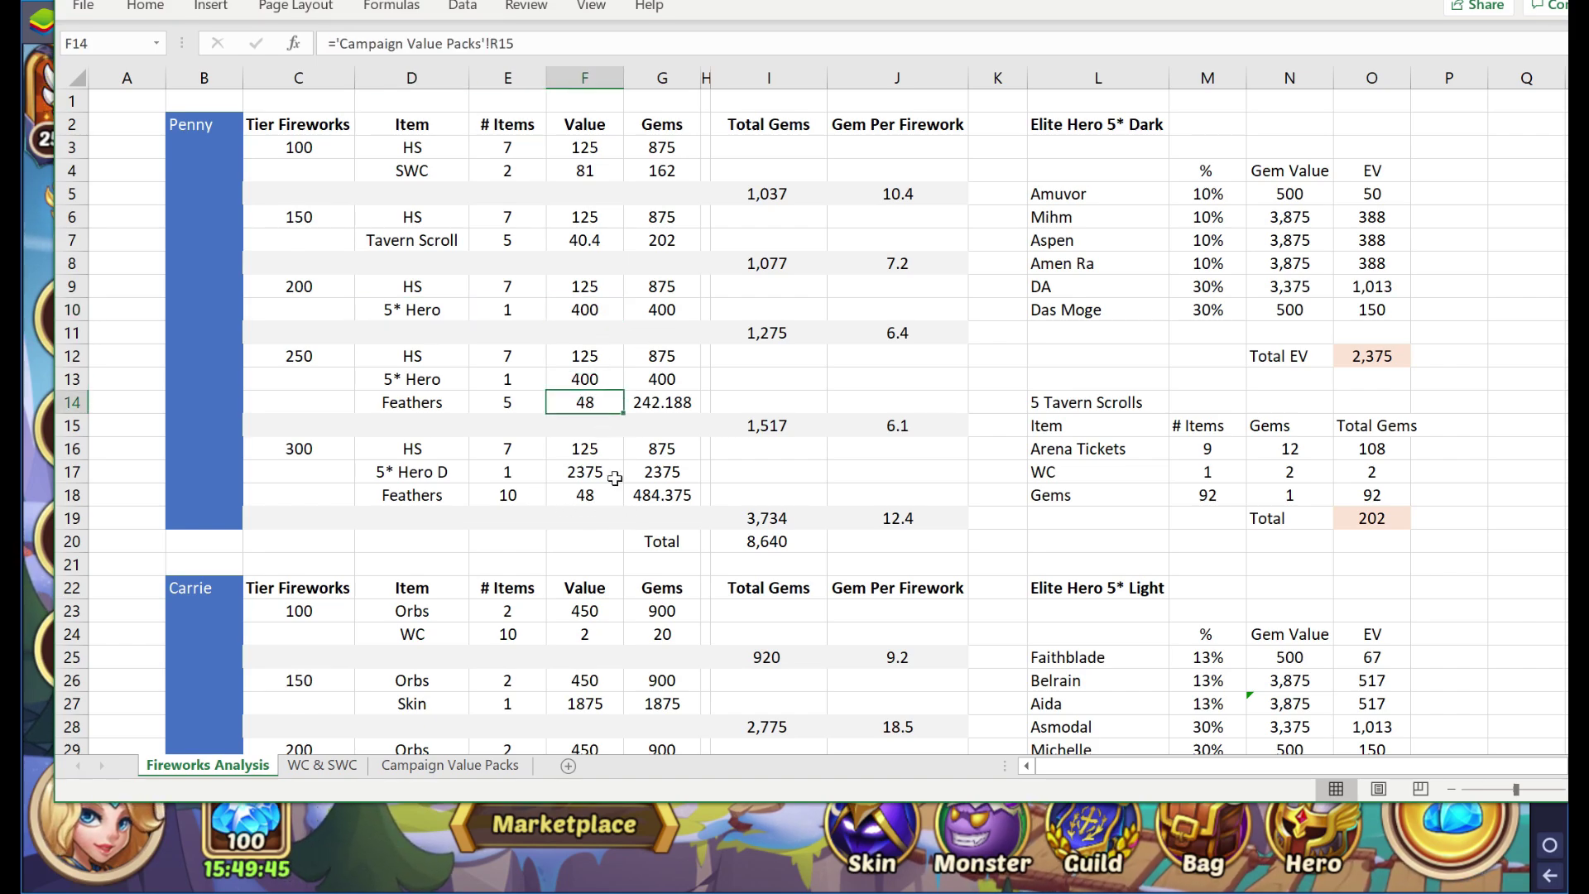
Open the Campaign Value Packs sheet and examine both Gems columns, including the Heroic Scroll's value under the 1.25 conversion factor.
{"action": "left_click", "coordinate": [449, 765]}
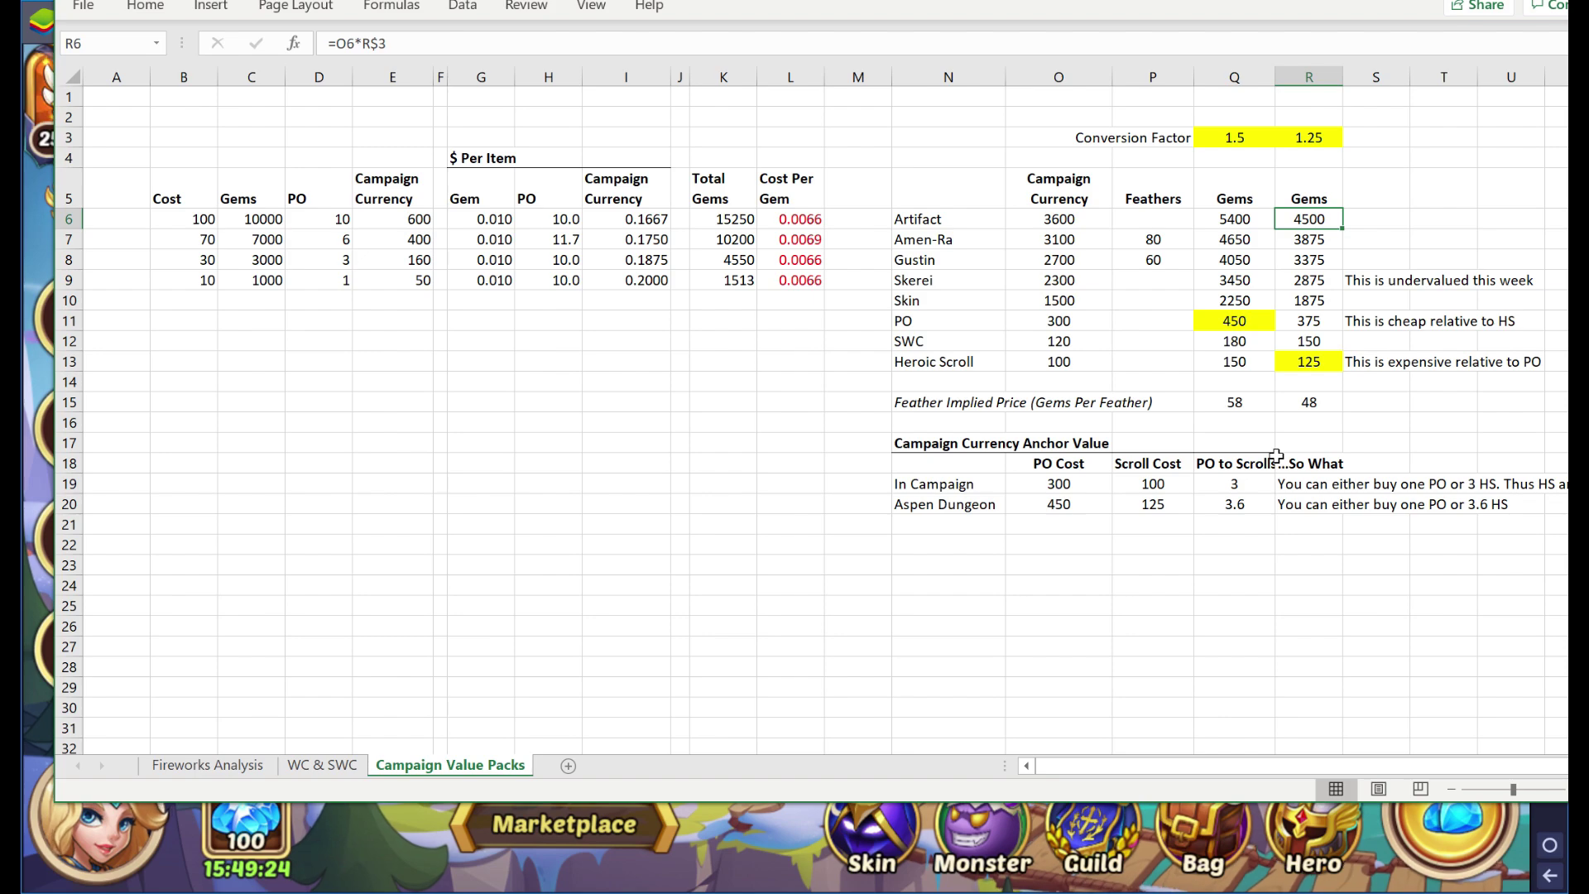
{"action": "left_click_drag", "start_coordinate": [1227, 199], "coordinate": [1317, 405]}
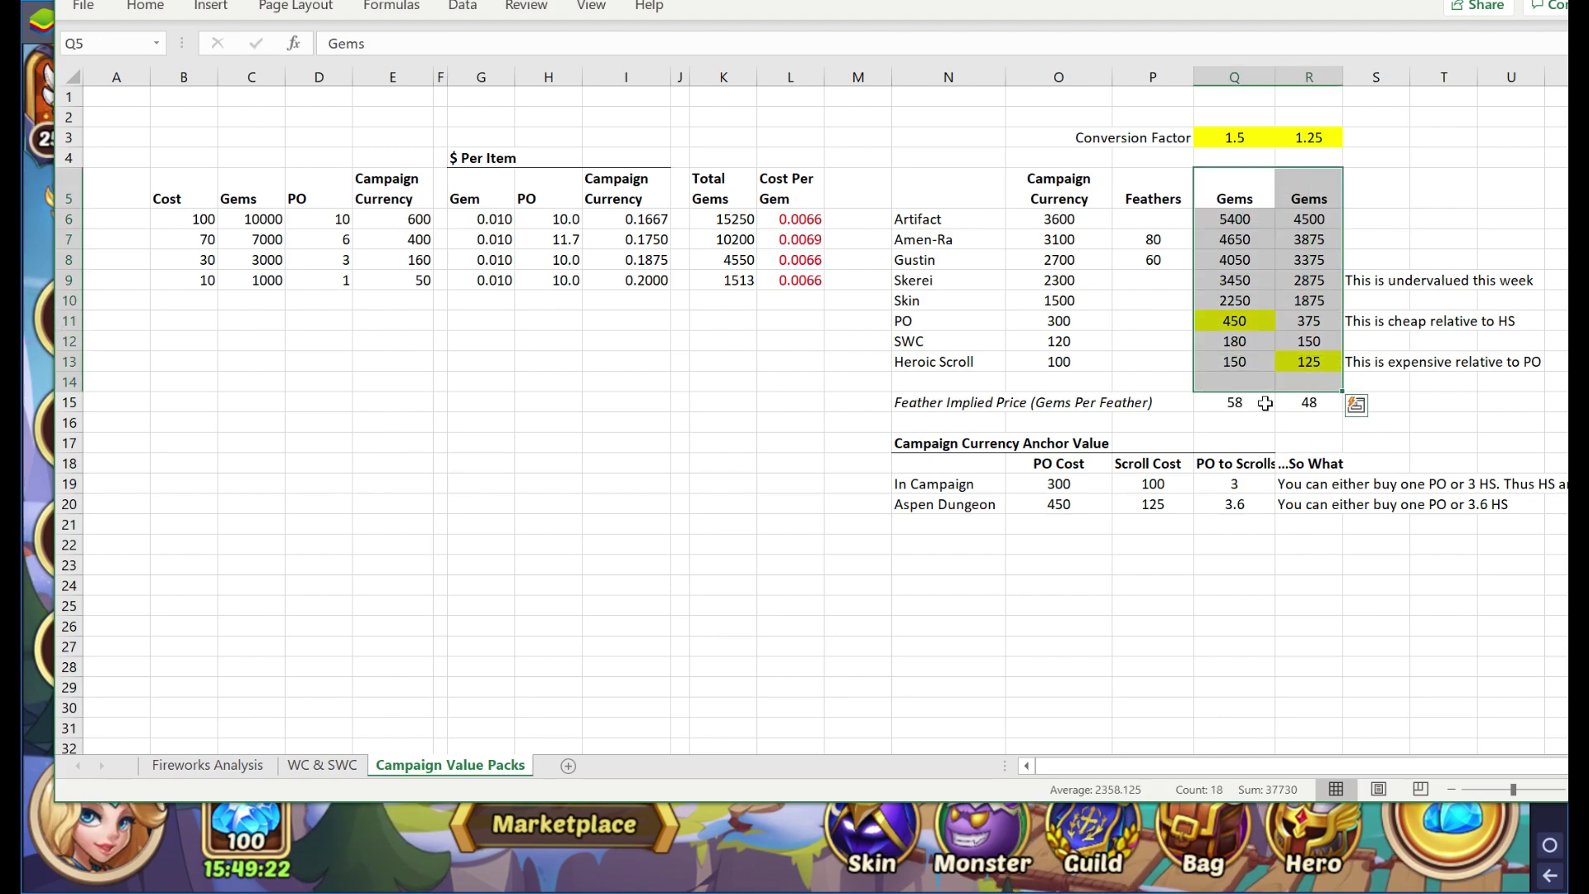
{"action": "left_click", "coordinate": [1265, 403]}
{"action": "left_click", "coordinate": [1307, 370]}
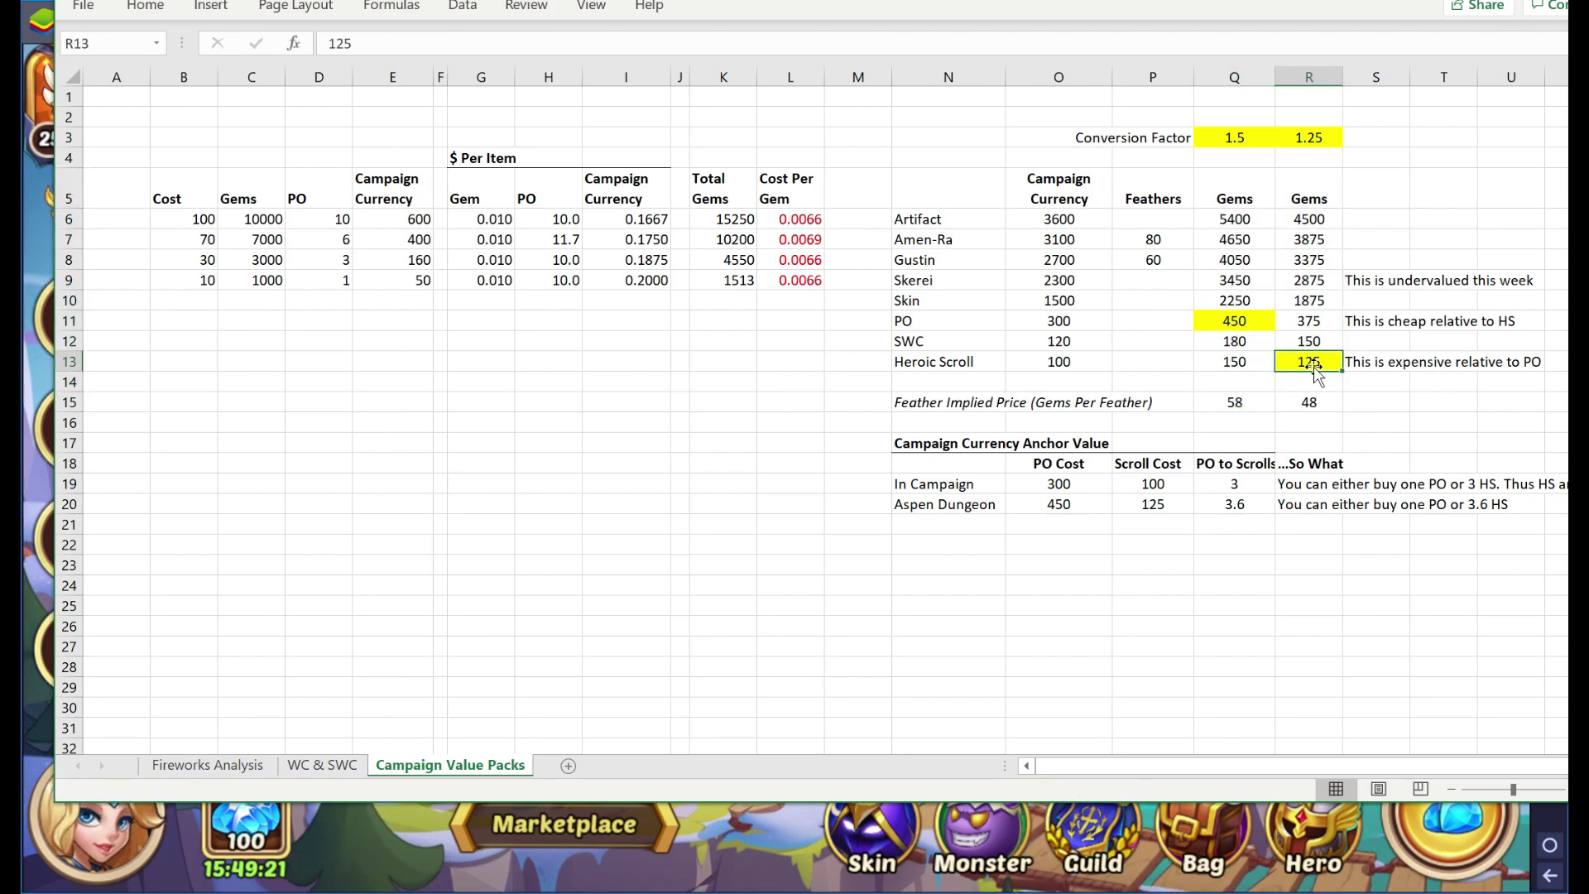
Examine the item list and its Campaign Currency costs from Artifact down to Heroic Scroll.
{"action": "left_click_drag", "start_coordinate": [947, 230], "coordinate": [953, 343]}
{"action": "left_click", "coordinate": [964, 371]}
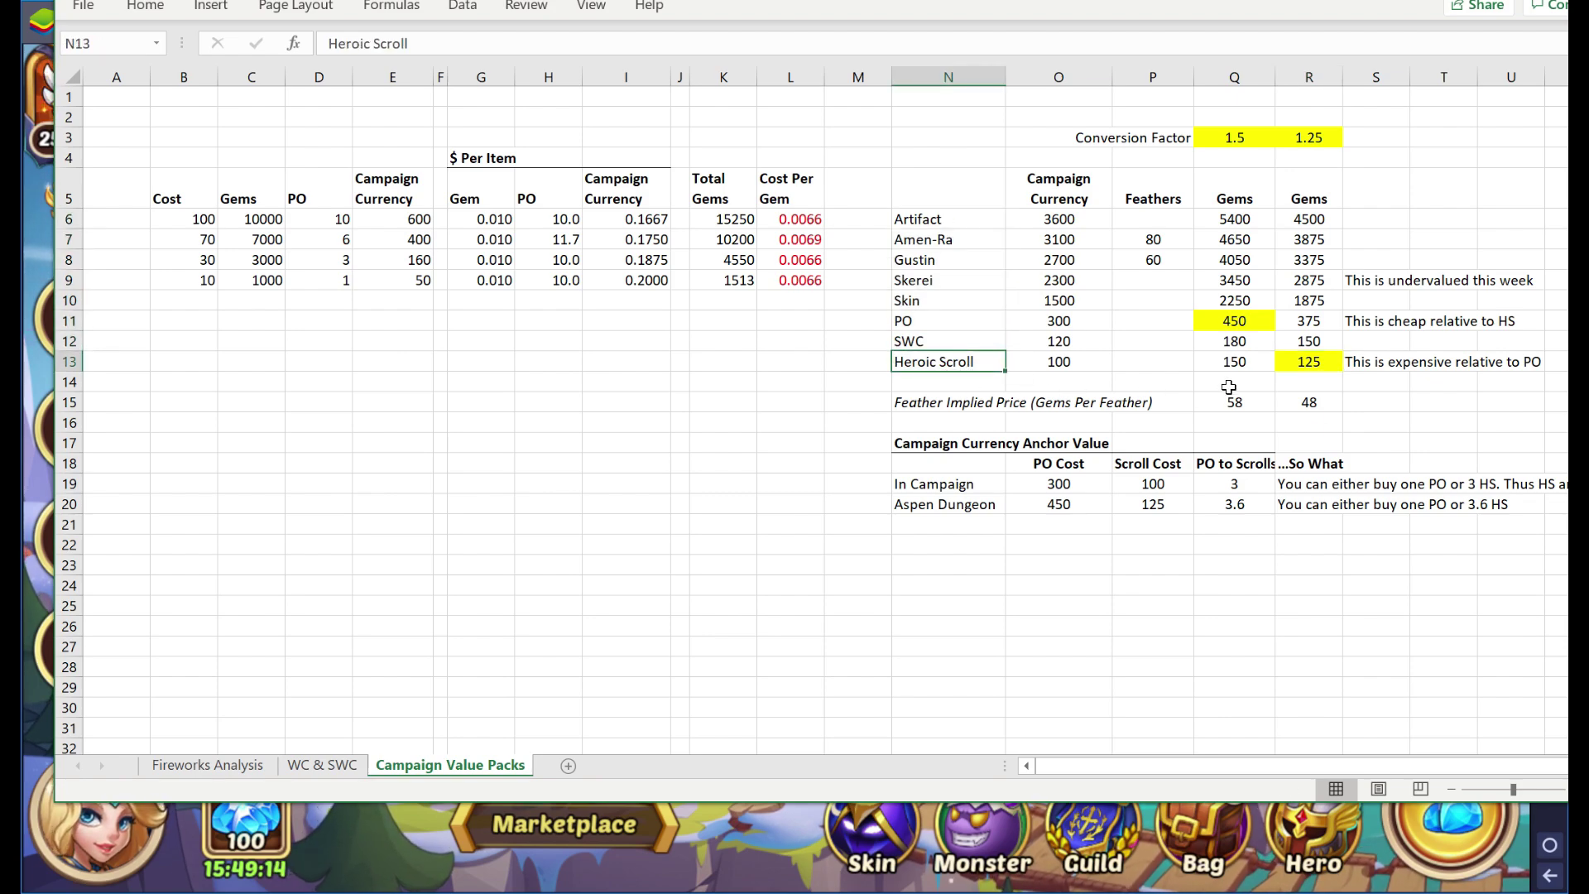
{"action": "left_click", "coordinate": [1062, 358]}
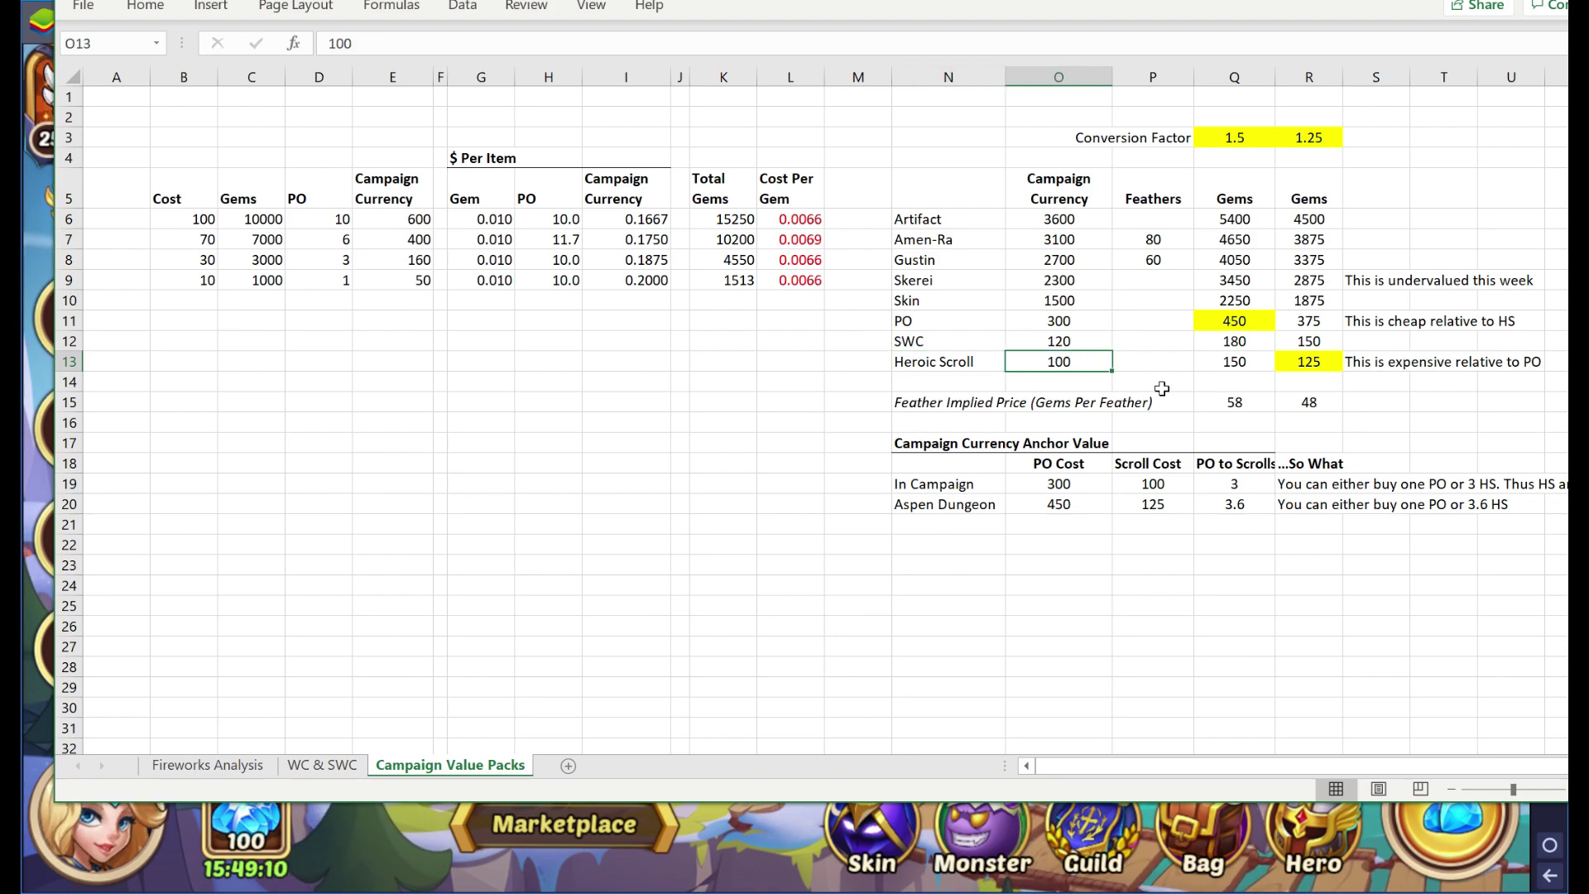
{"action": "left_click_drag", "start_coordinate": [1086, 217], "coordinate": [1095, 372]}
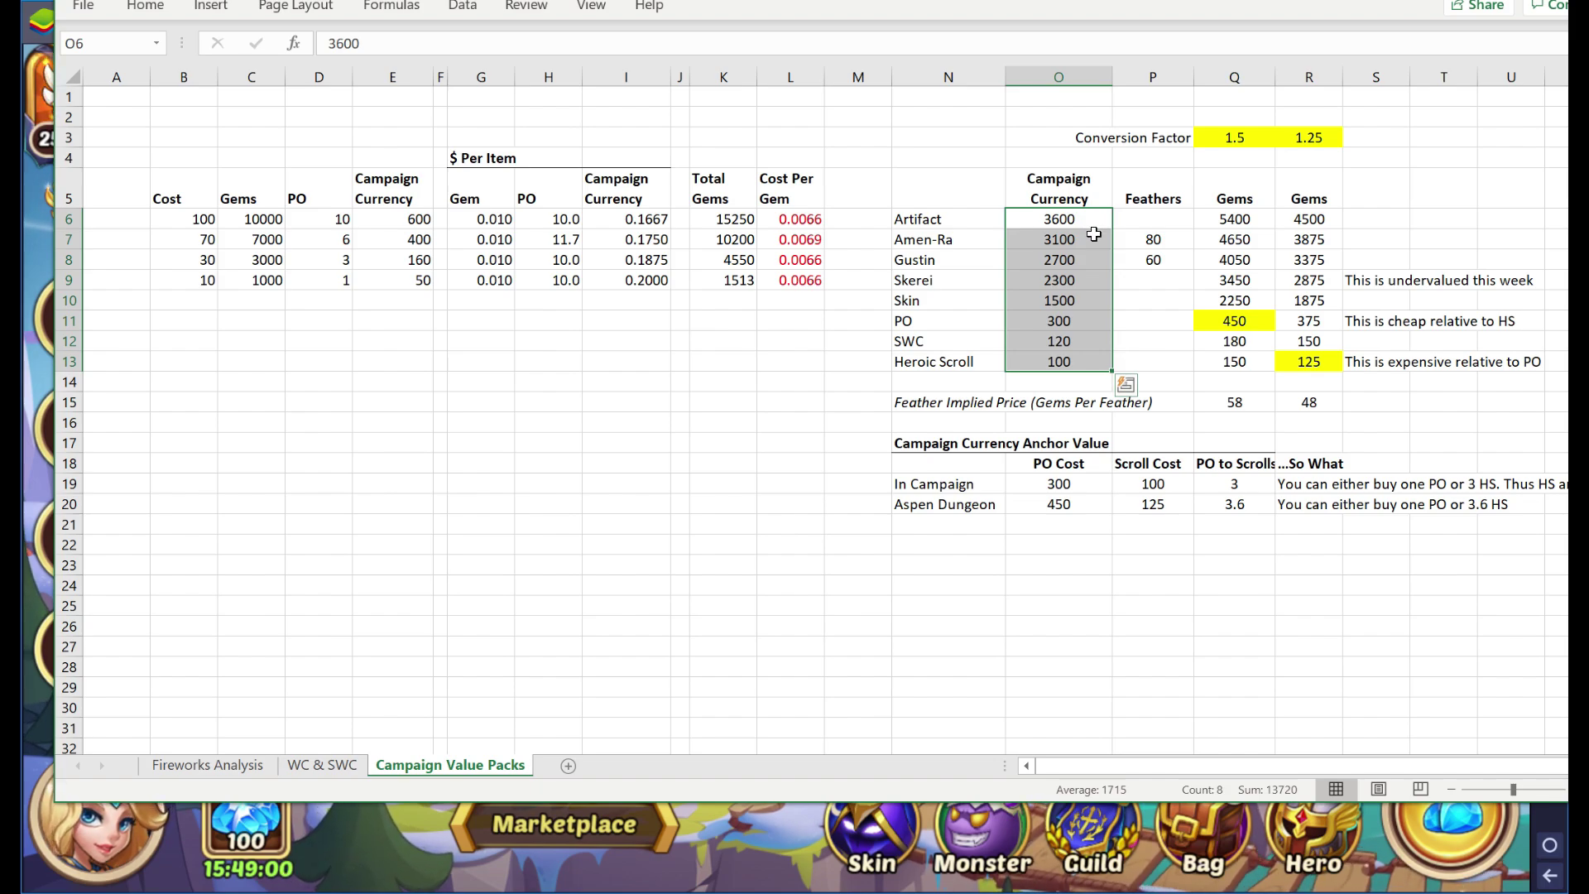
{"action": "left_click", "coordinate": [1074, 364]}
{"action": "left_click", "coordinate": [1073, 221], "text": "shift"}
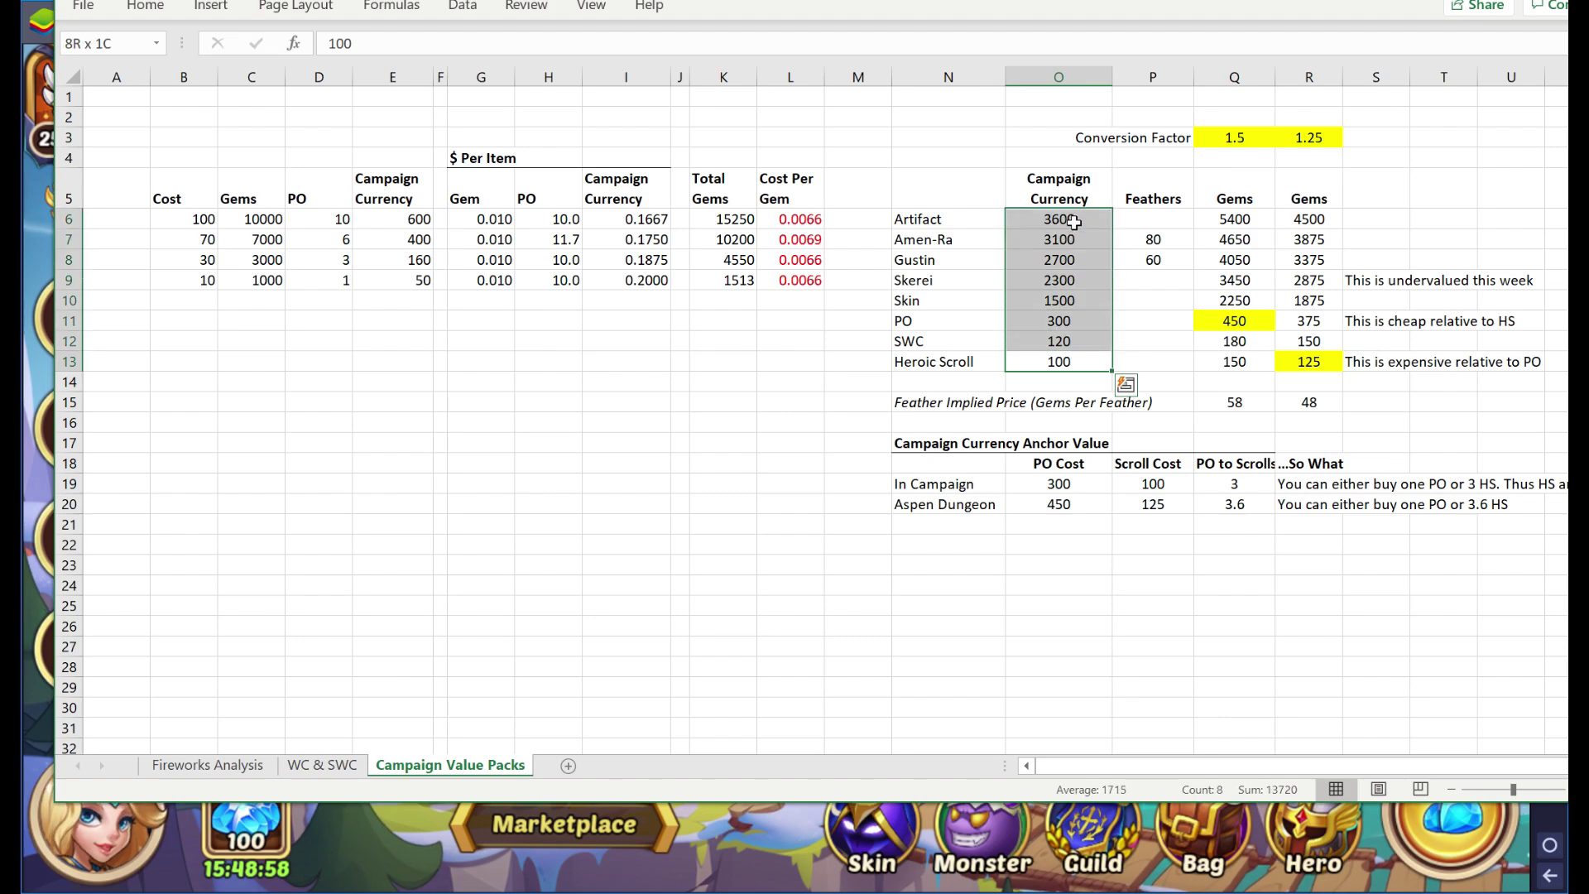
Compare the Heroic Scroll's Campaign Currency cost with its gem value under the 1.25 conversion factor.
{"action": "left_click", "coordinate": [1316, 381]}
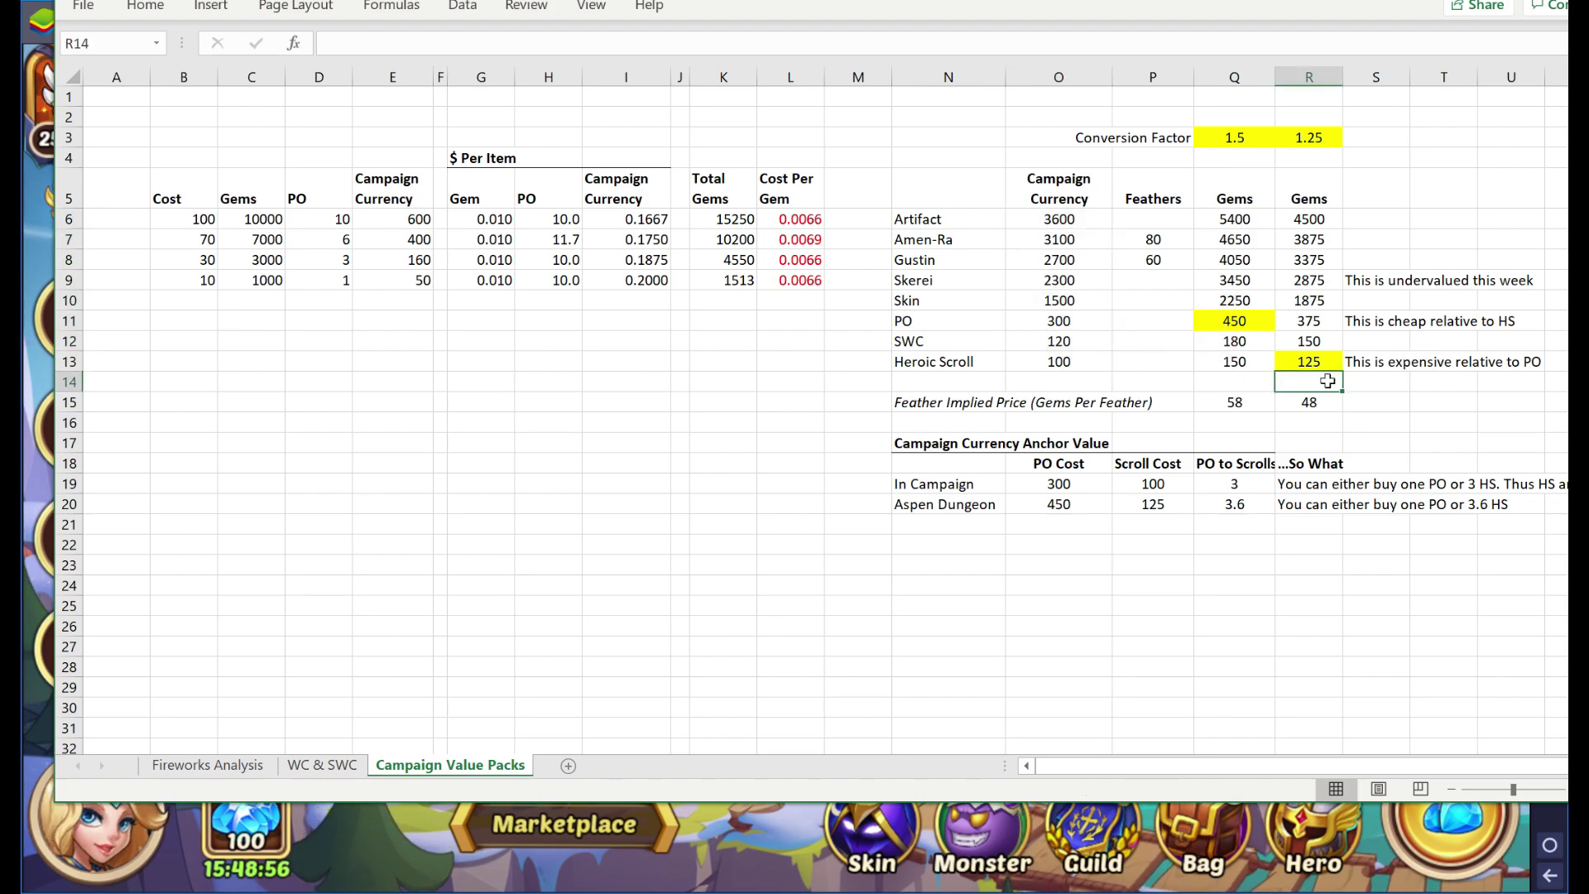
{"action": "left_click", "coordinate": [1066, 364]}
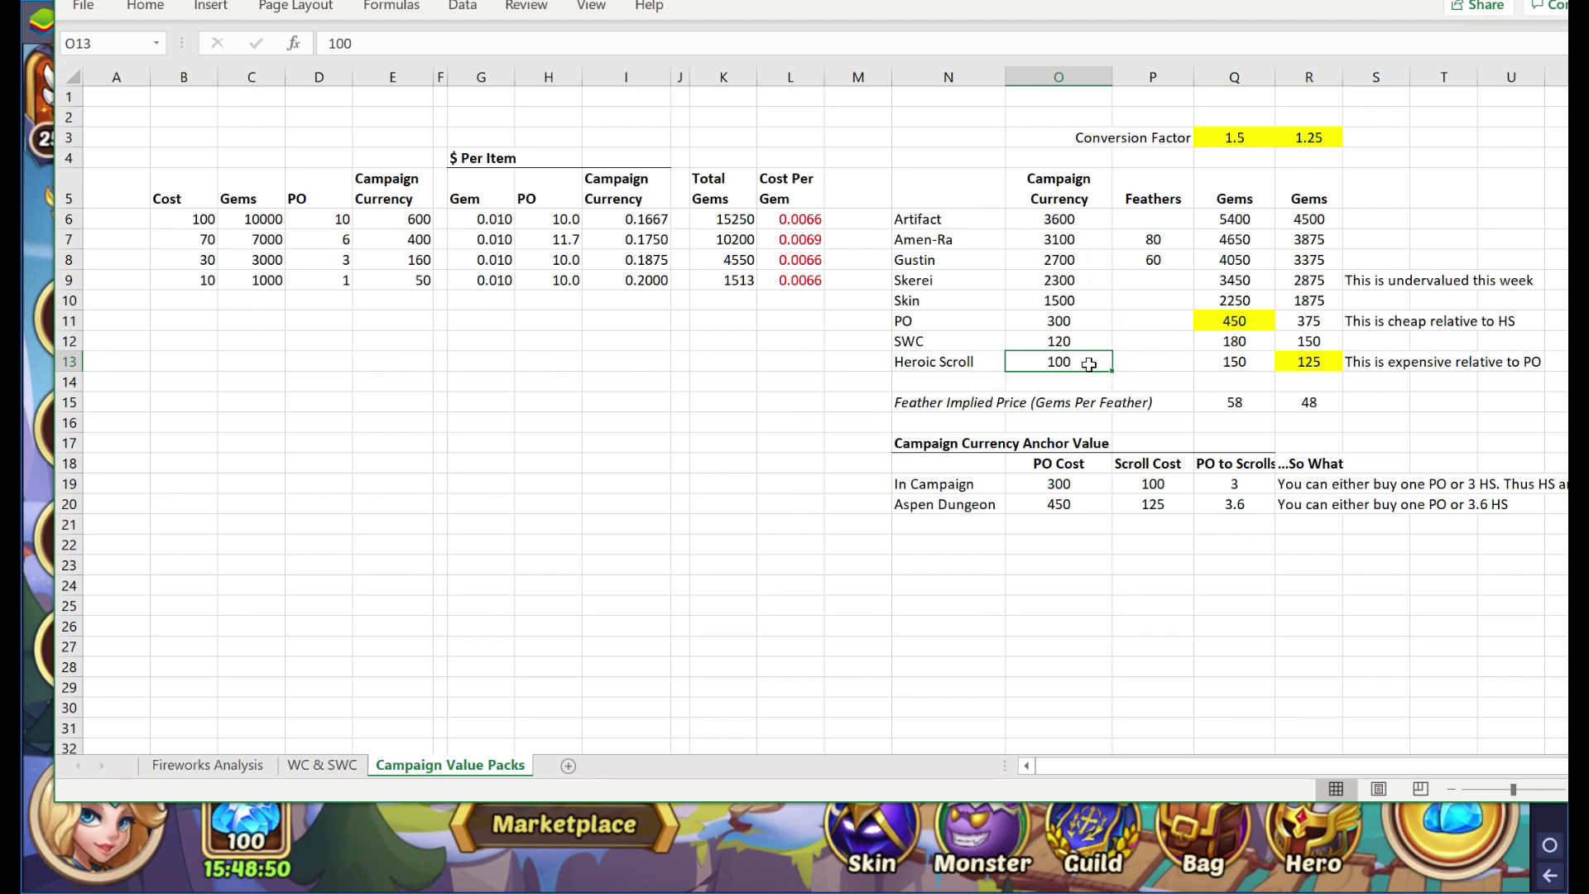
{"action": "left_click", "coordinate": [1313, 358]}
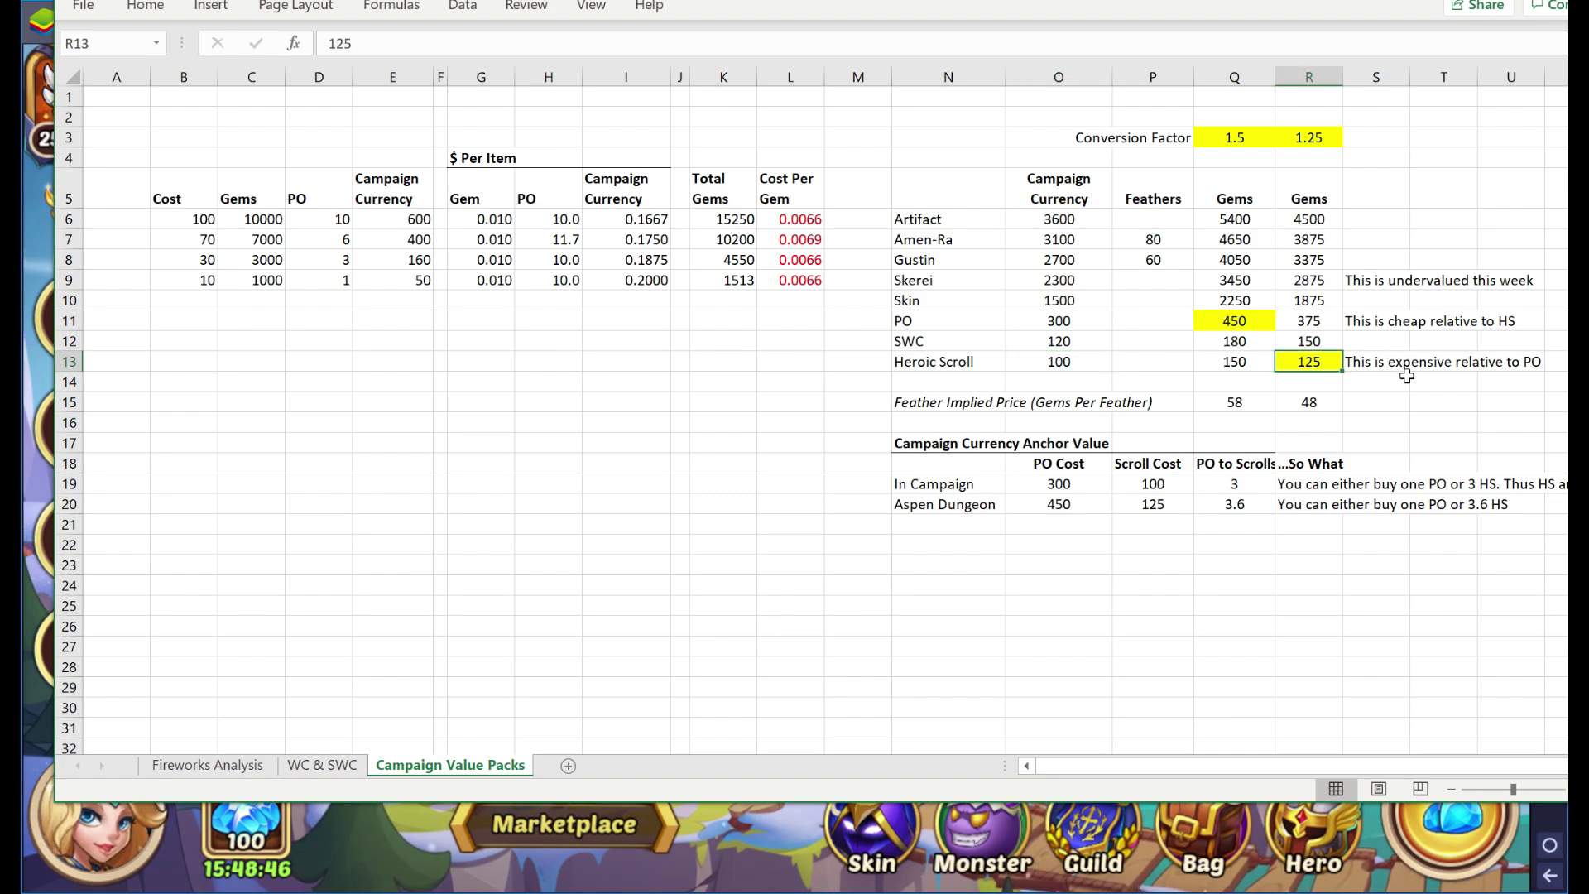
{"action": "left_click", "coordinate": [1108, 365]}
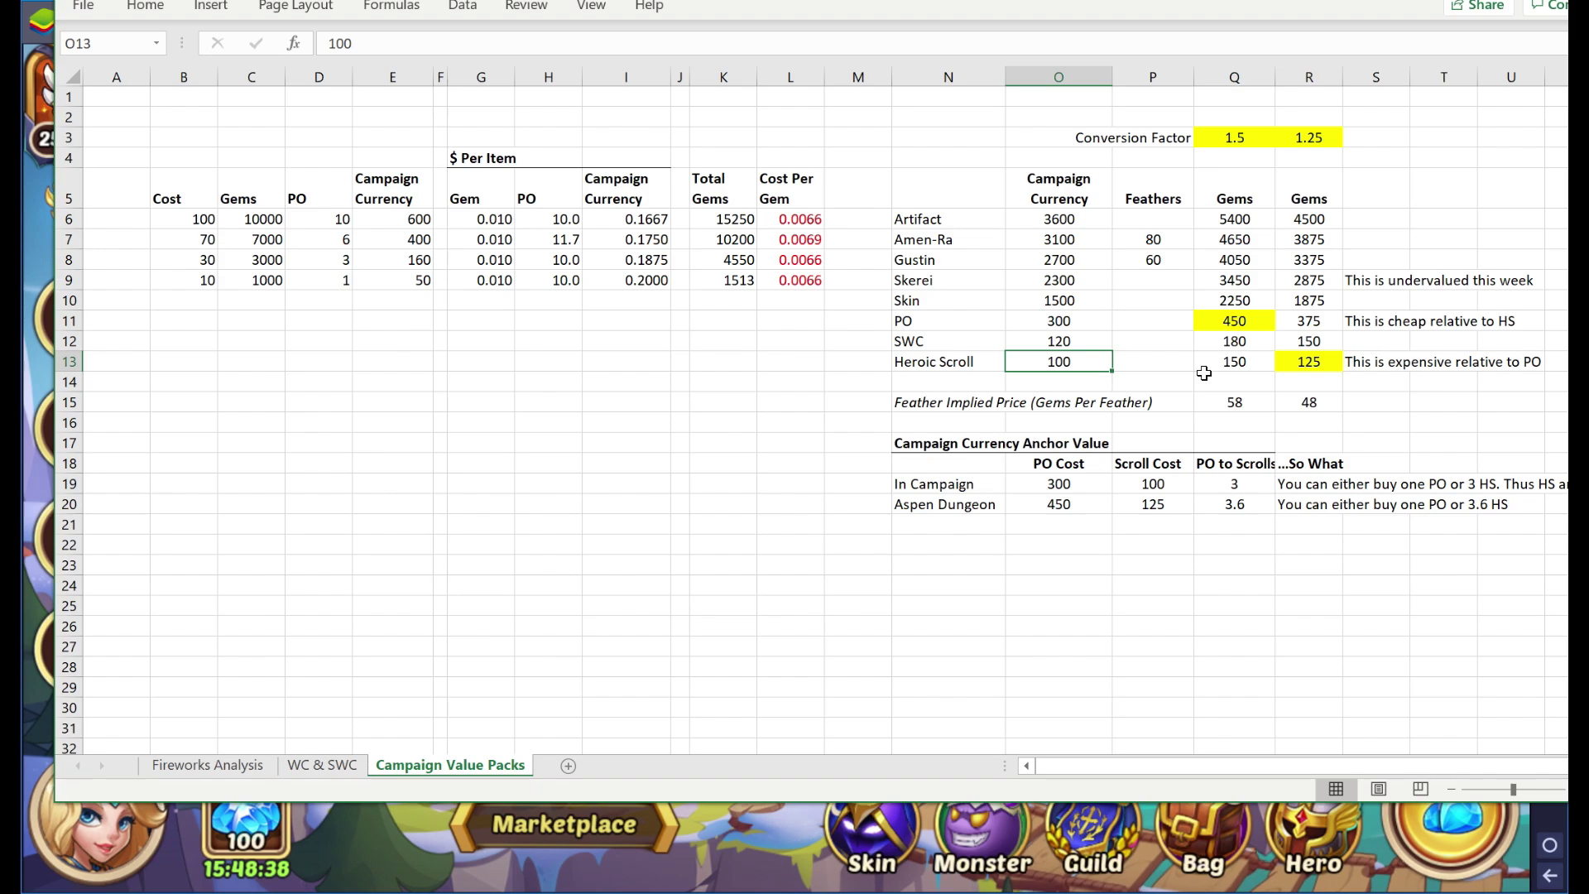
Examine the campaign items from Artifact down to SWC and inspect SWC's gem value formula under the 1.25 conversion factor.
{"action": "left_click_drag", "start_coordinate": [1308, 228], "coordinate": [1310, 343]}
{"action": "left_click", "coordinate": [969, 213]}
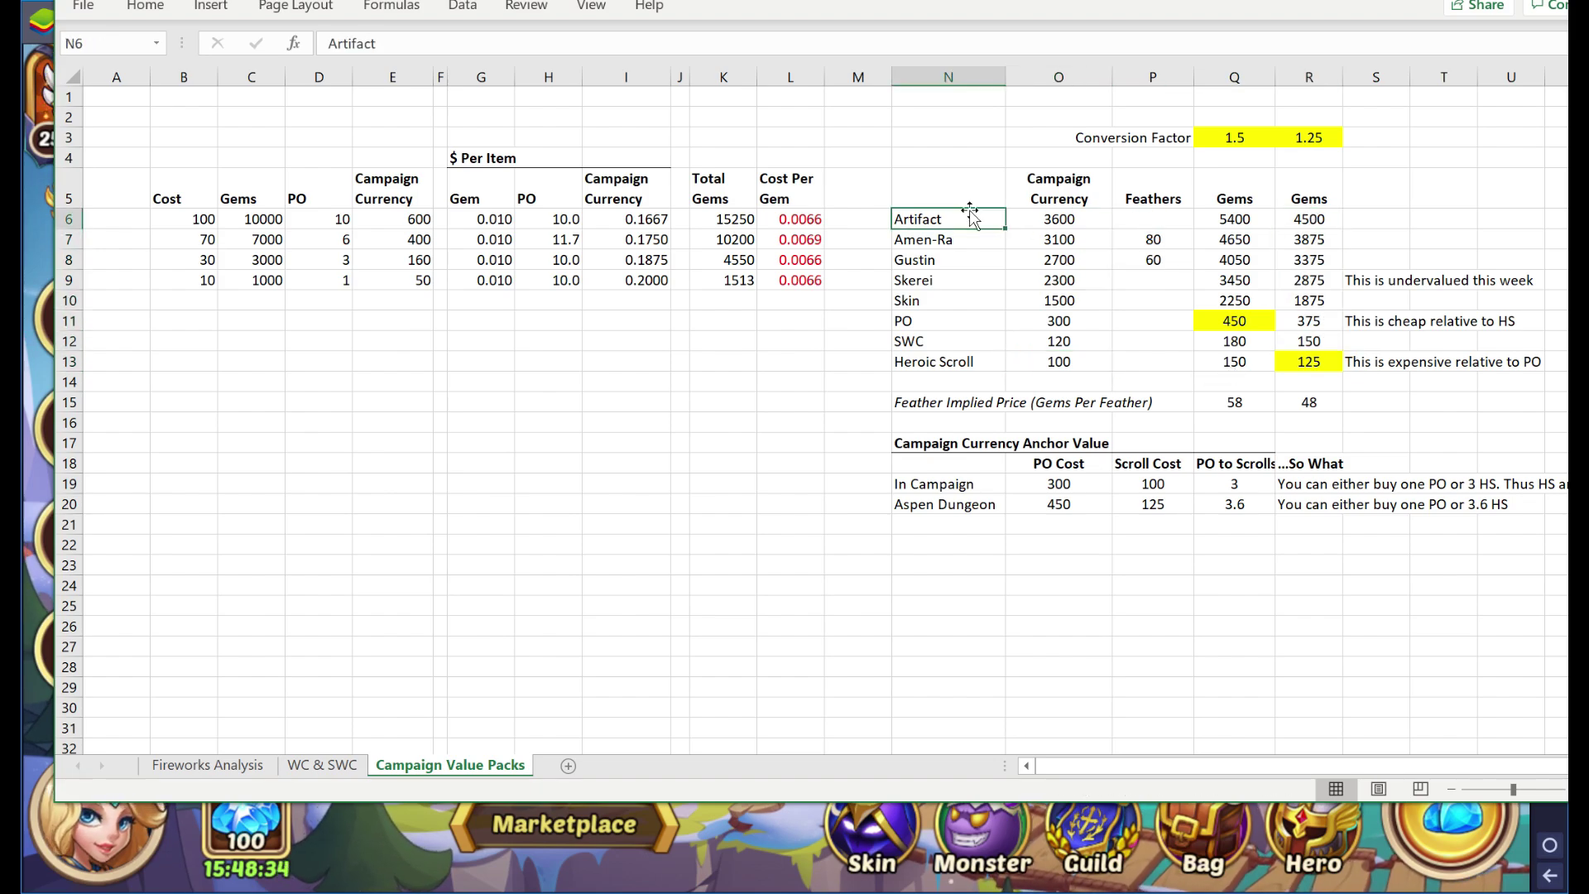
{"action": "left_click", "coordinate": [967, 239]}
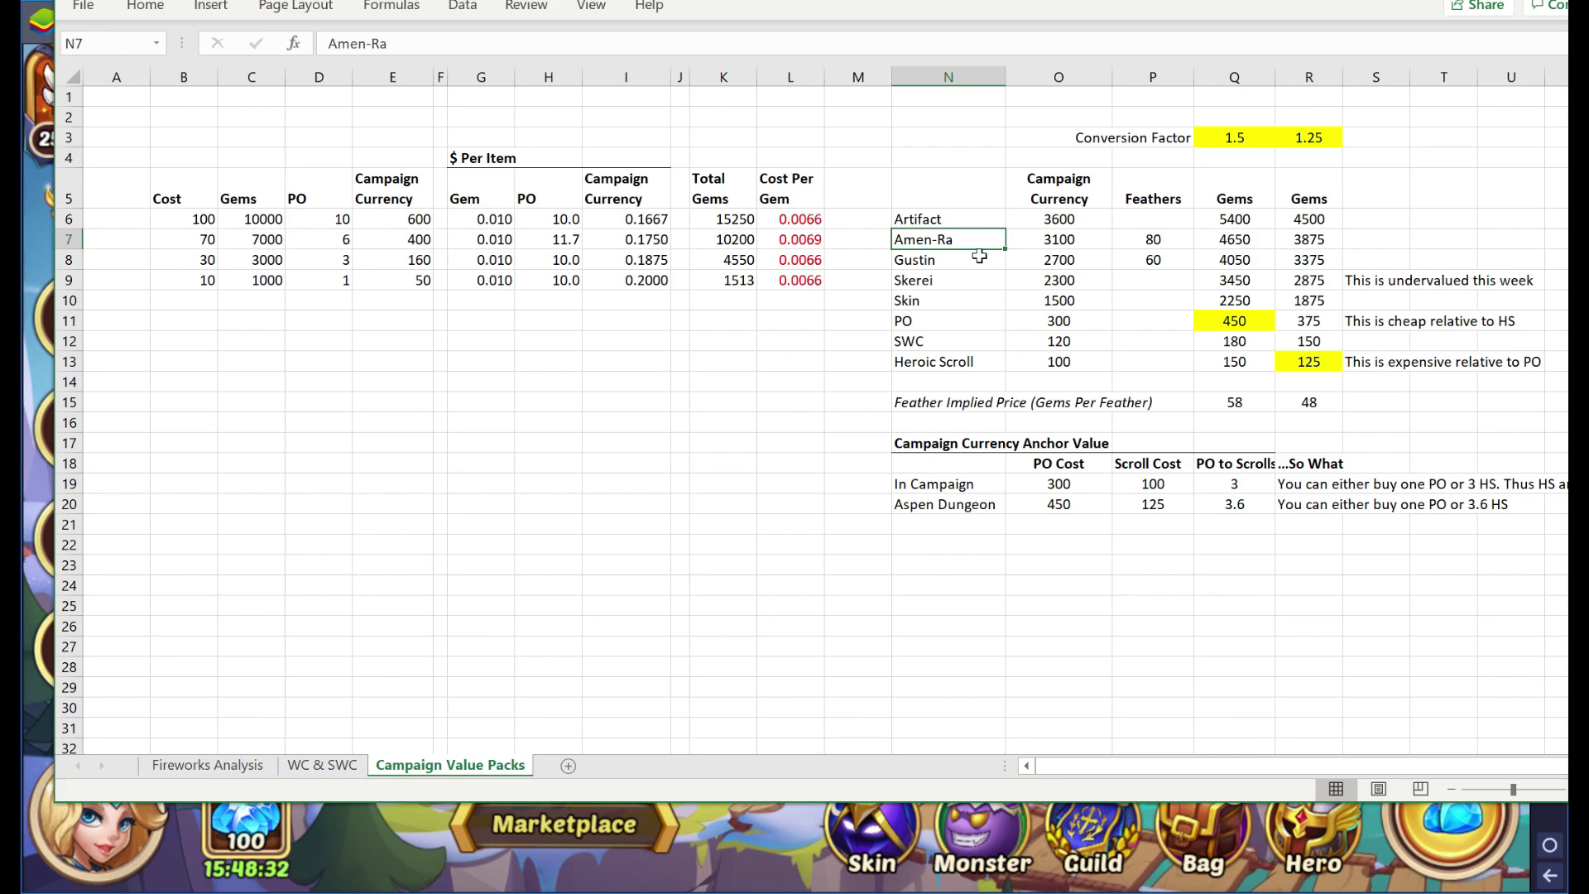
{"action": "left_click", "coordinate": [980, 259]}
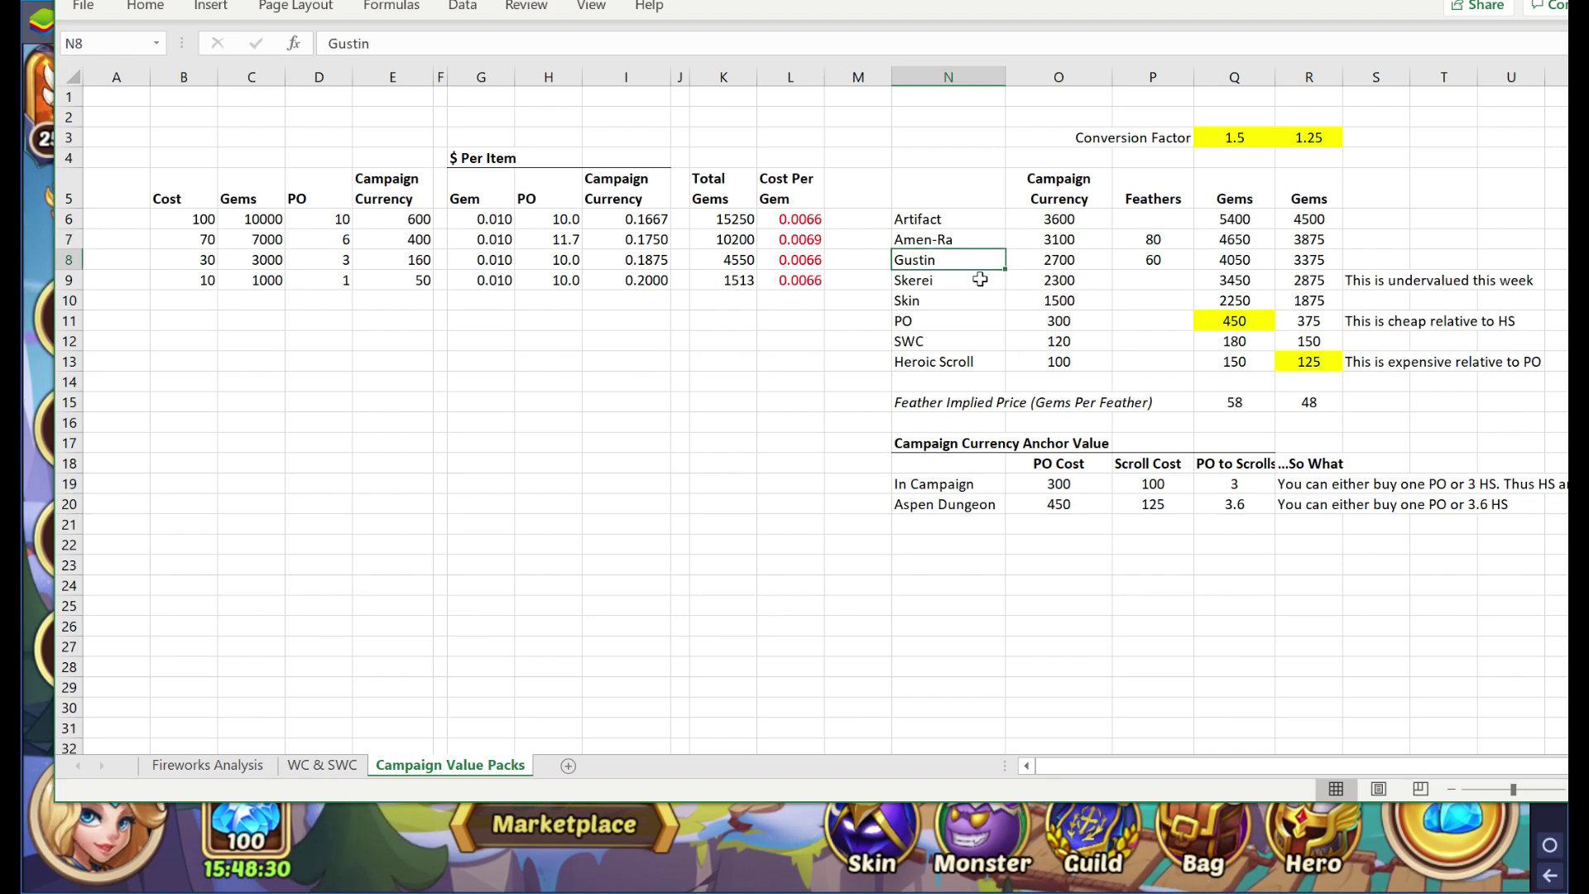
{"action": "left_click", "coordinate": [980, 280]}
{"action": "left_click", "coordinate": [961, 298]}
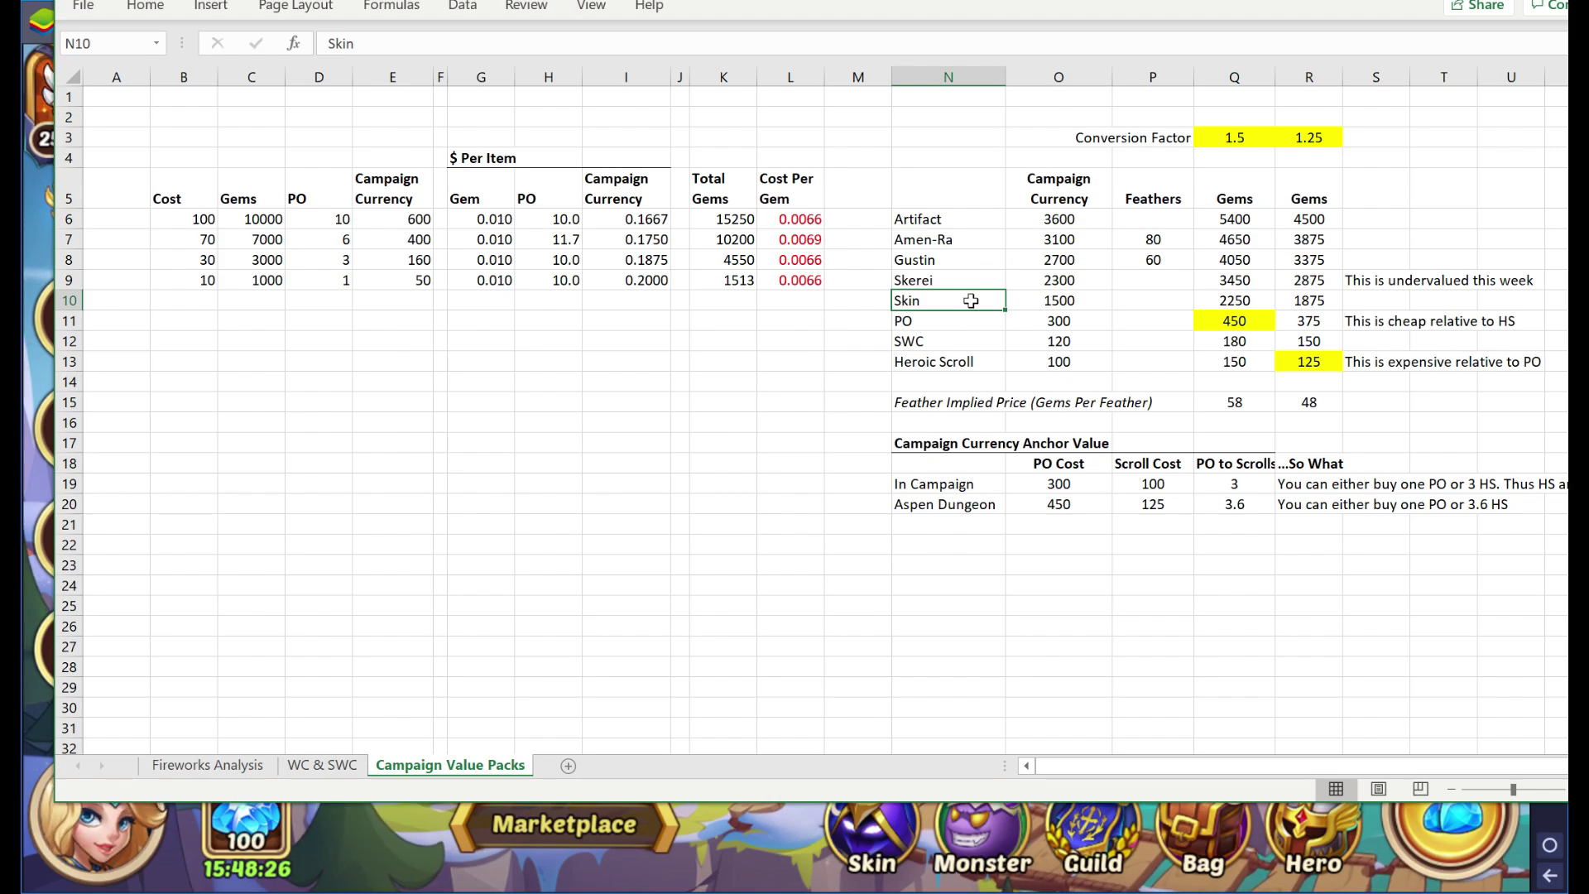
{"action": "left_click", "coordinate": [980, 325]}
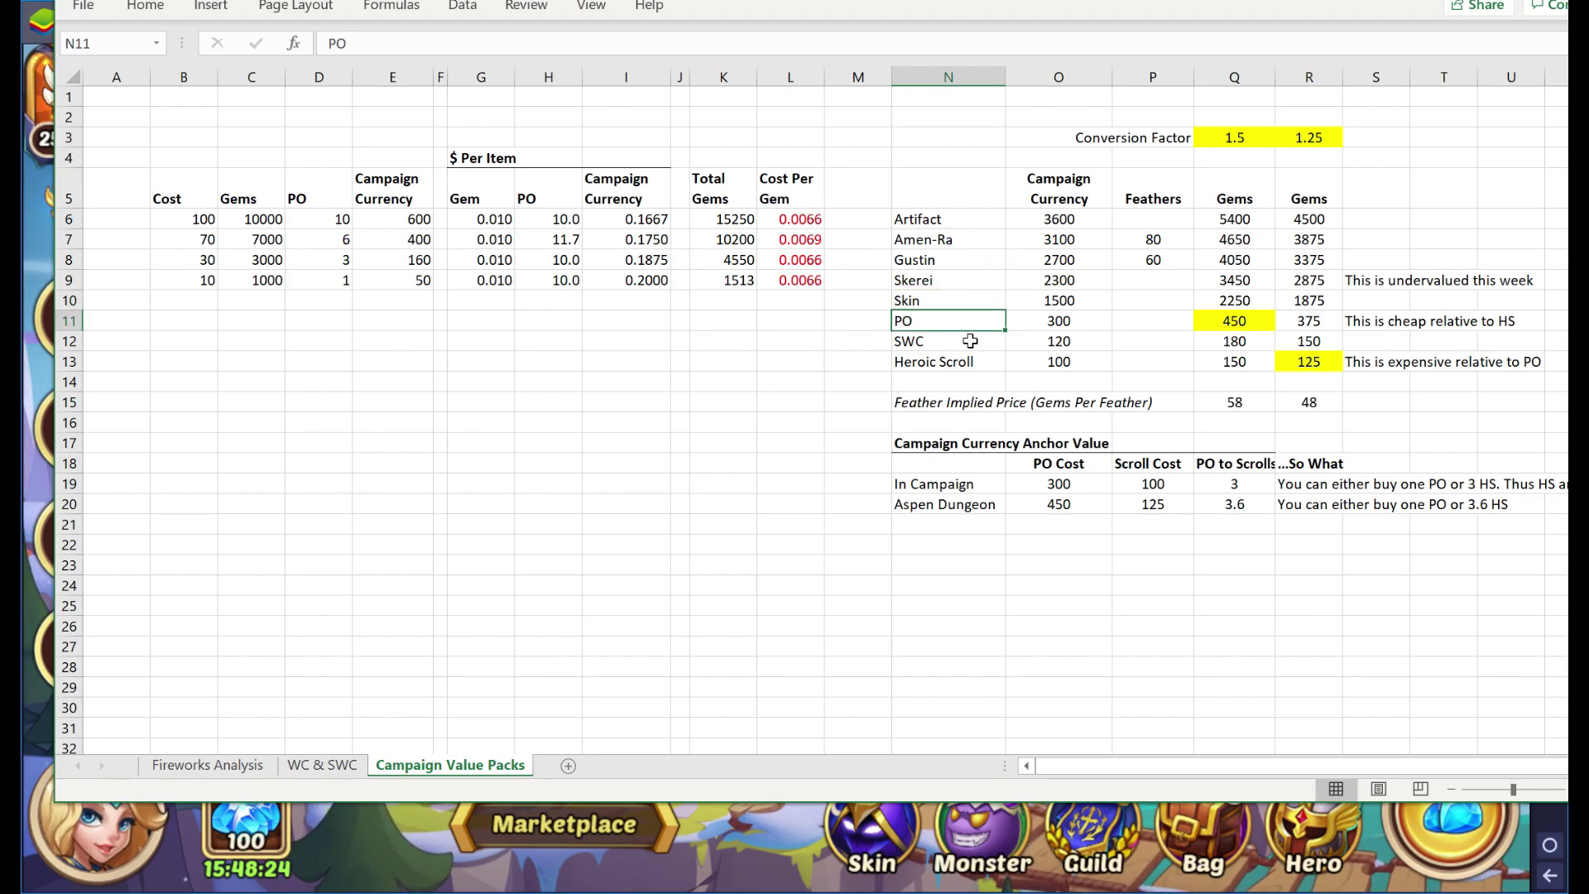
{"action": "left_click", "coordinate": [968, 342]}
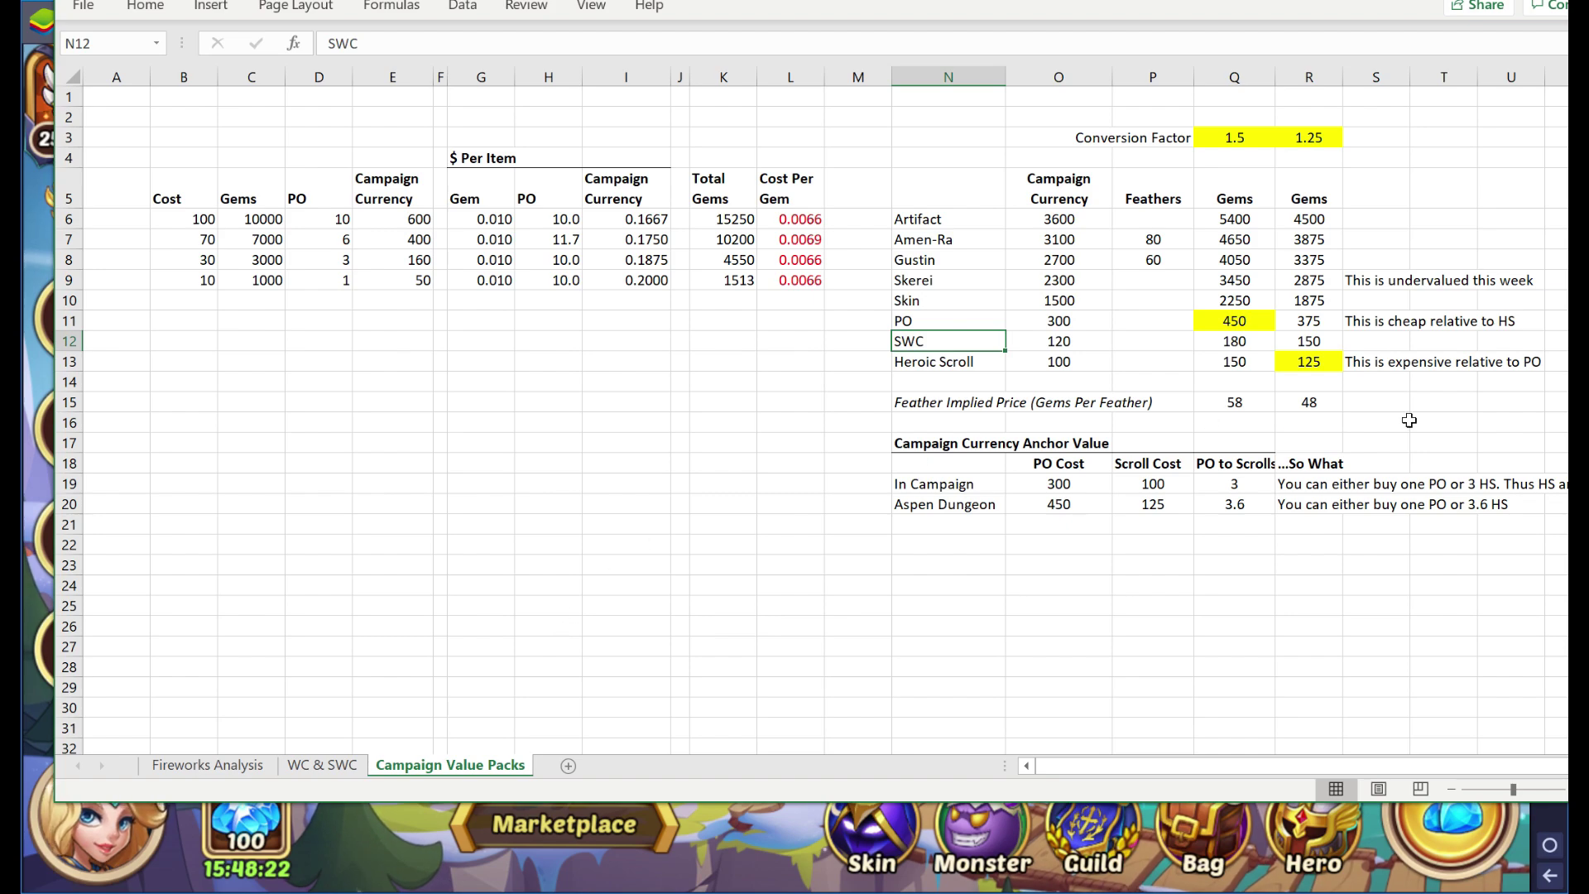
{"action": "left_click", "coordinate": [1334, 343]}
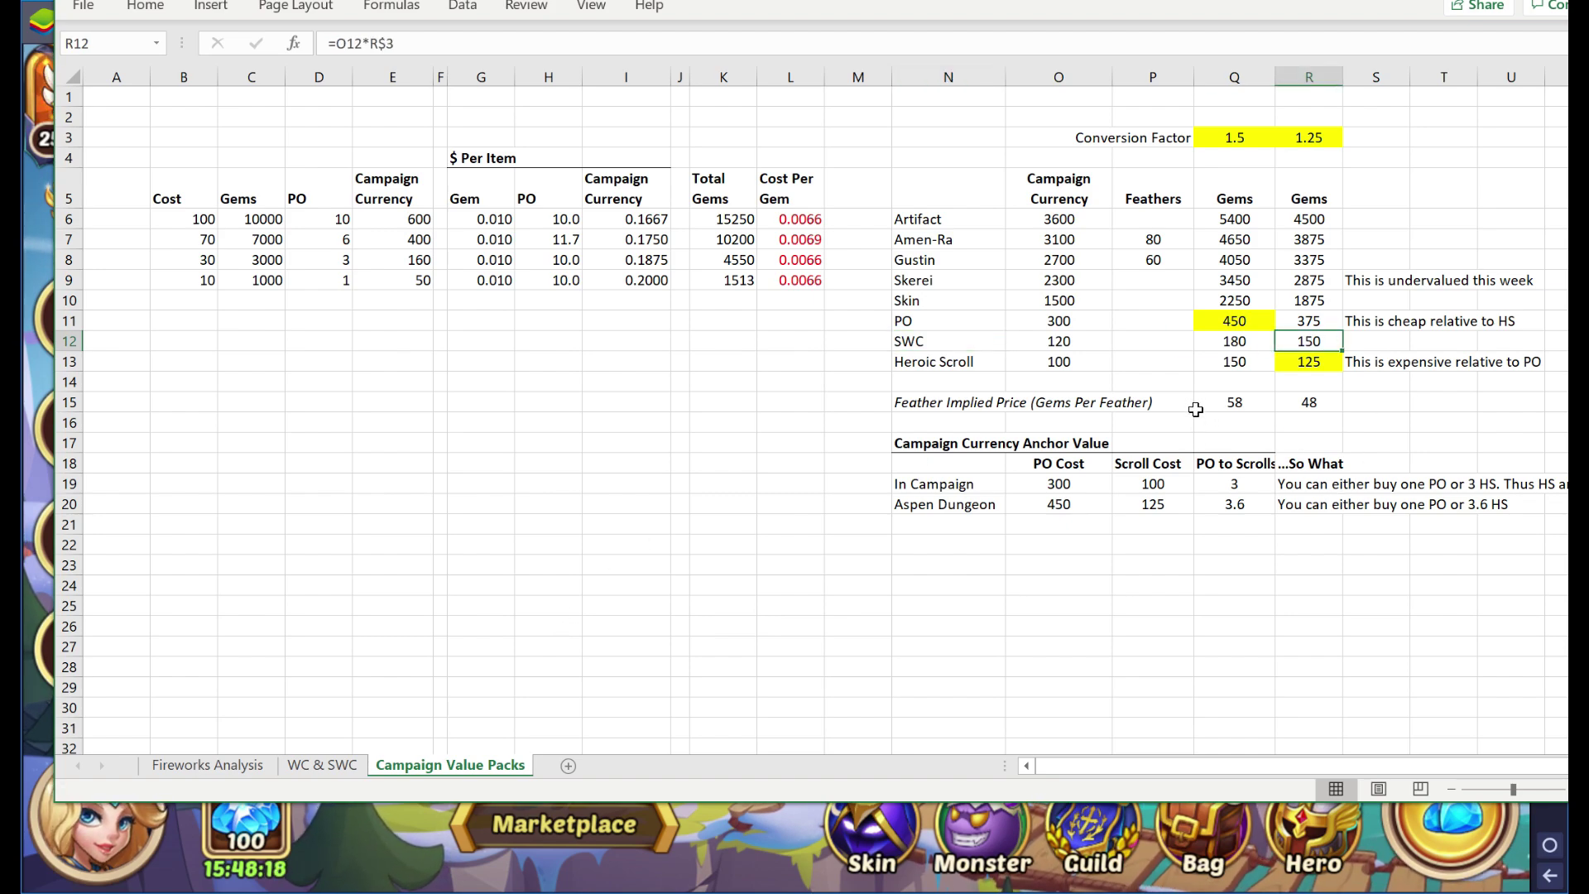
Return to the Fireworks Analysis sheet and inspect Penny's SWC, Tavern Scroll, 5* Hero and 5* Hero D values.
{"action": "left_click", "coordinate": [208, 765]}
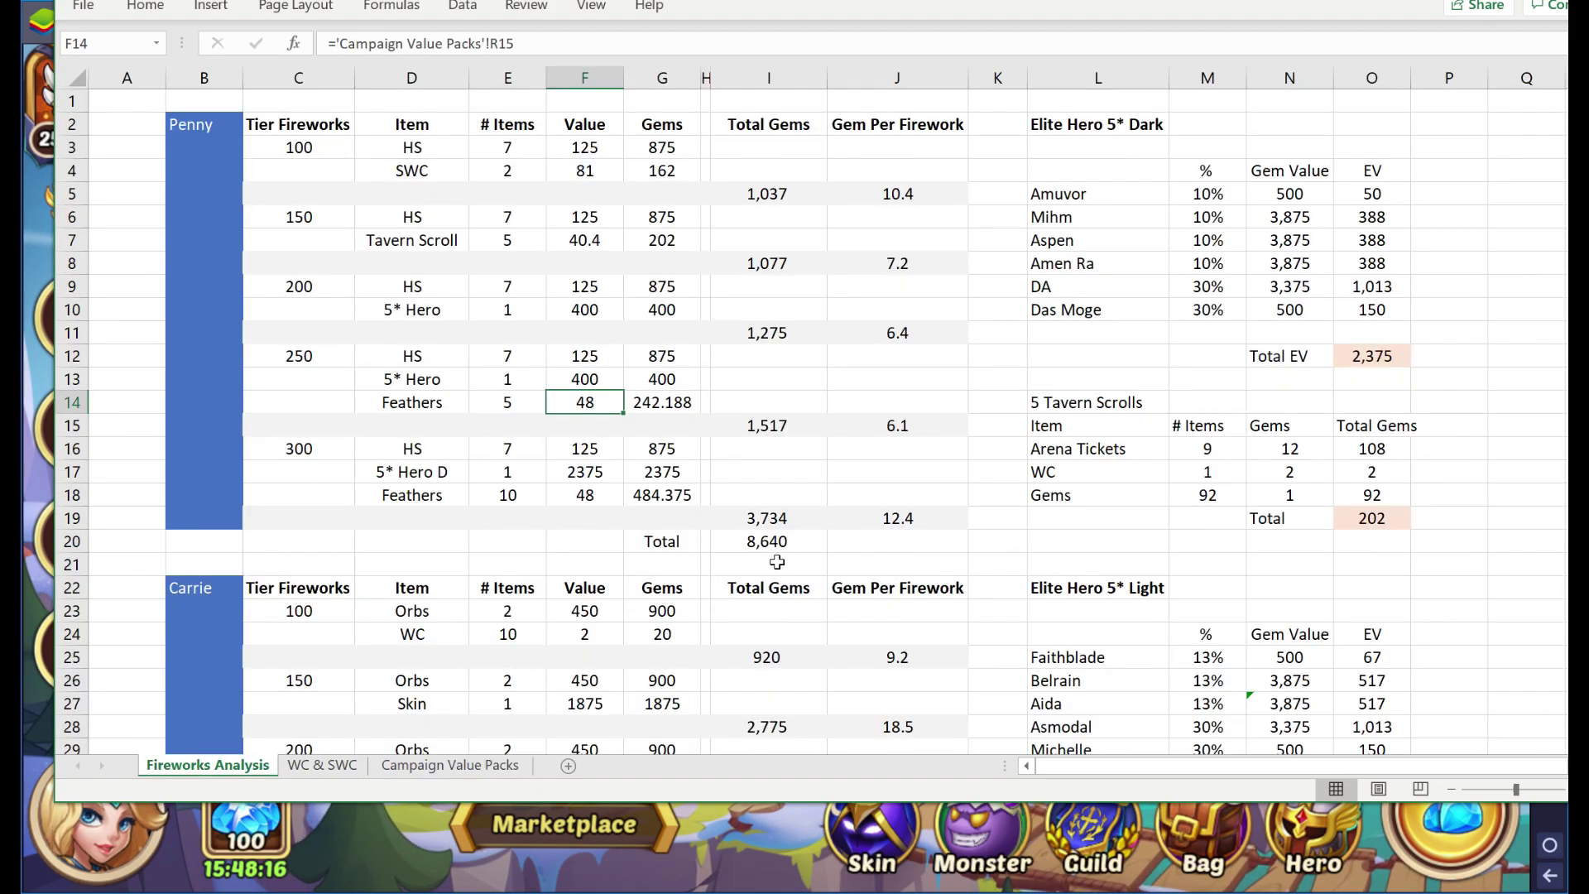
{"action": "left_click", "coordinate": [588, 174]}
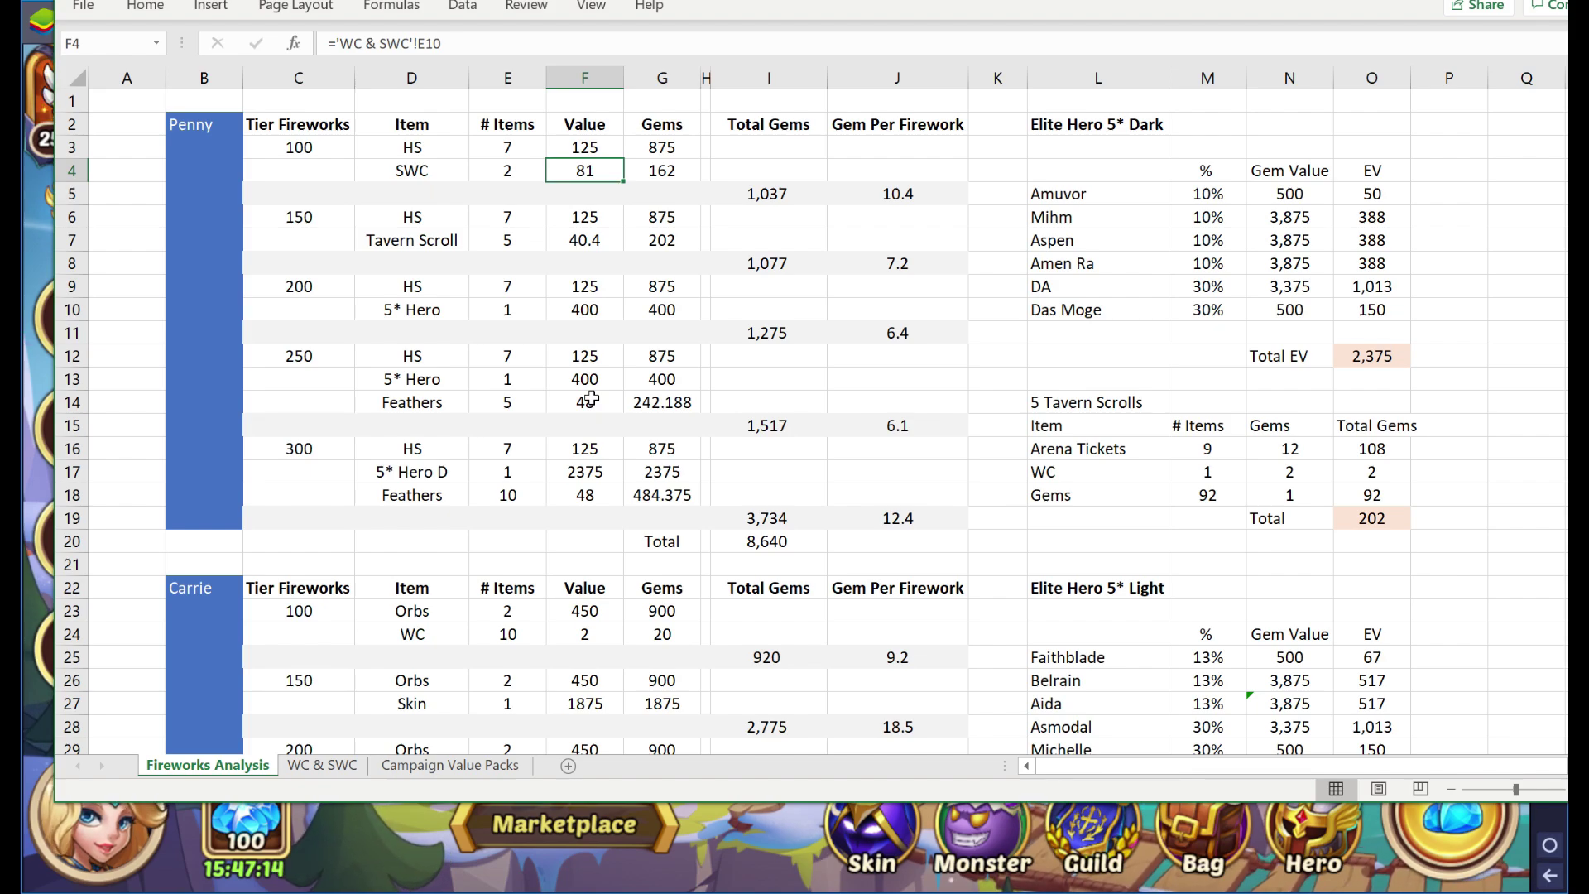
{"action": "left_click", "coordinate": [592, 475]}
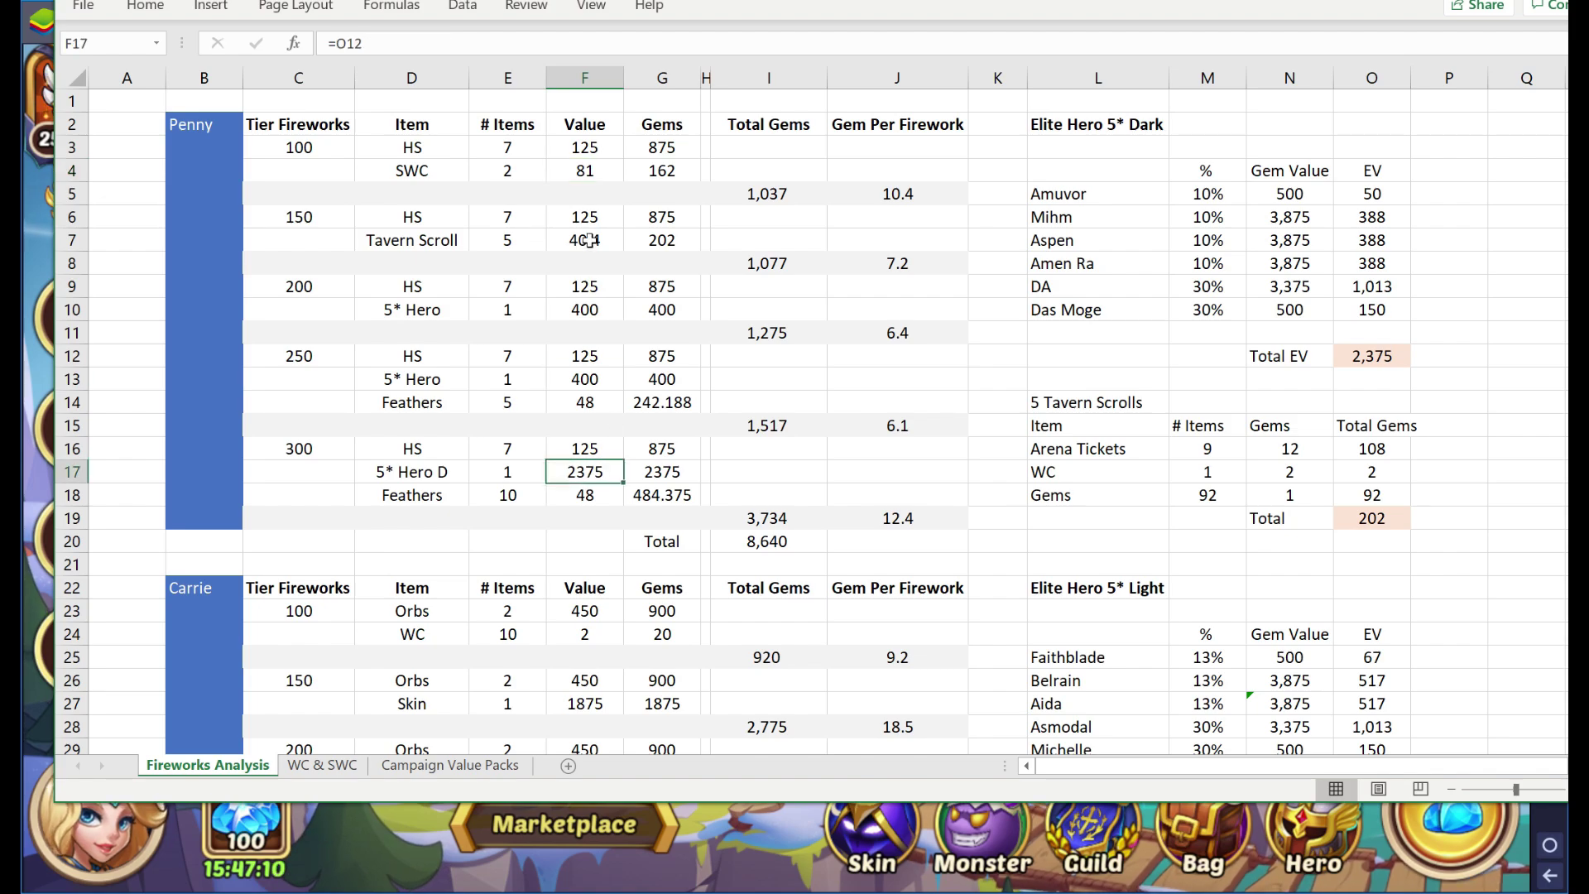
{"action": "left_click", "coordinate": [589, 170]}
{"action": "left_click", "coordinate": [595, 242]}
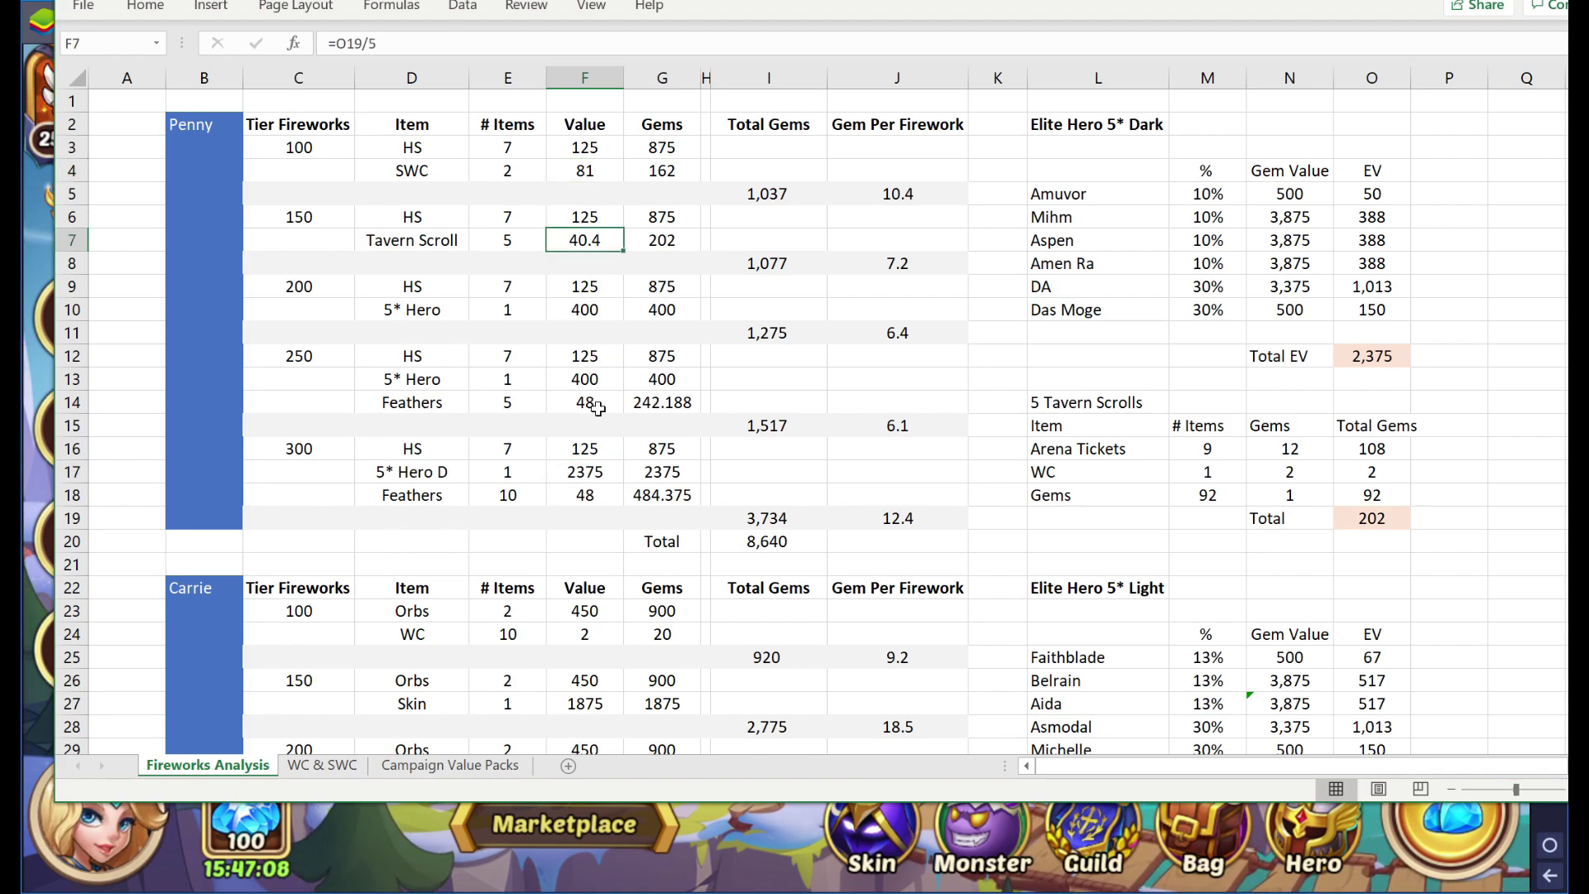
{"action": "left_click", "coordinate": [592, 380]}
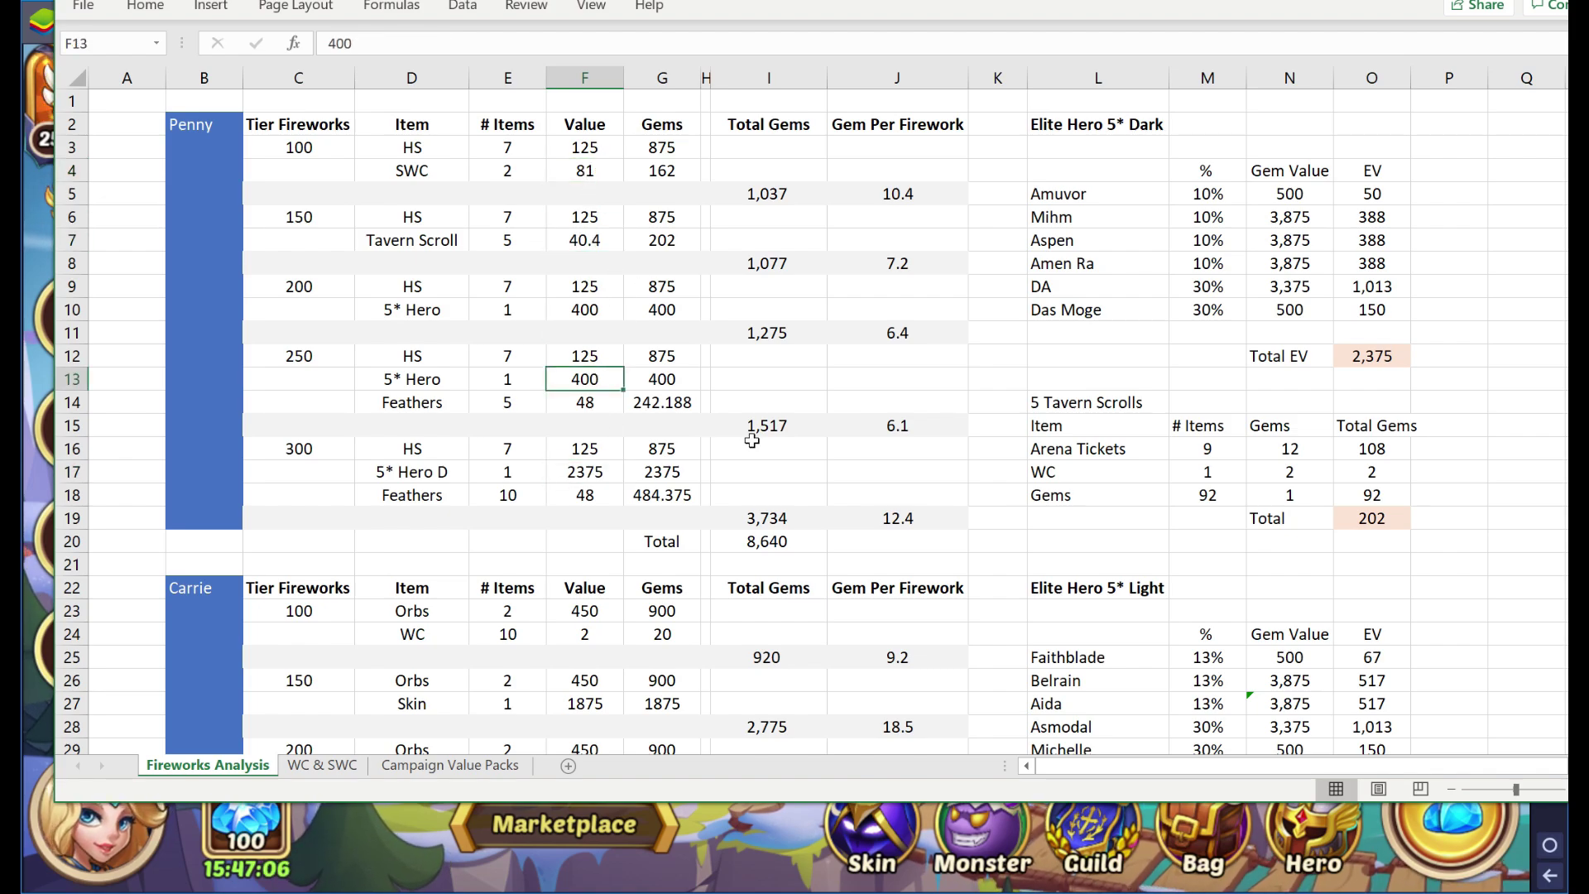
Review Penny's whole Value column against the formula for her overall Total Gems.
{"action": "left_click", "coordinate": [799, 535]}
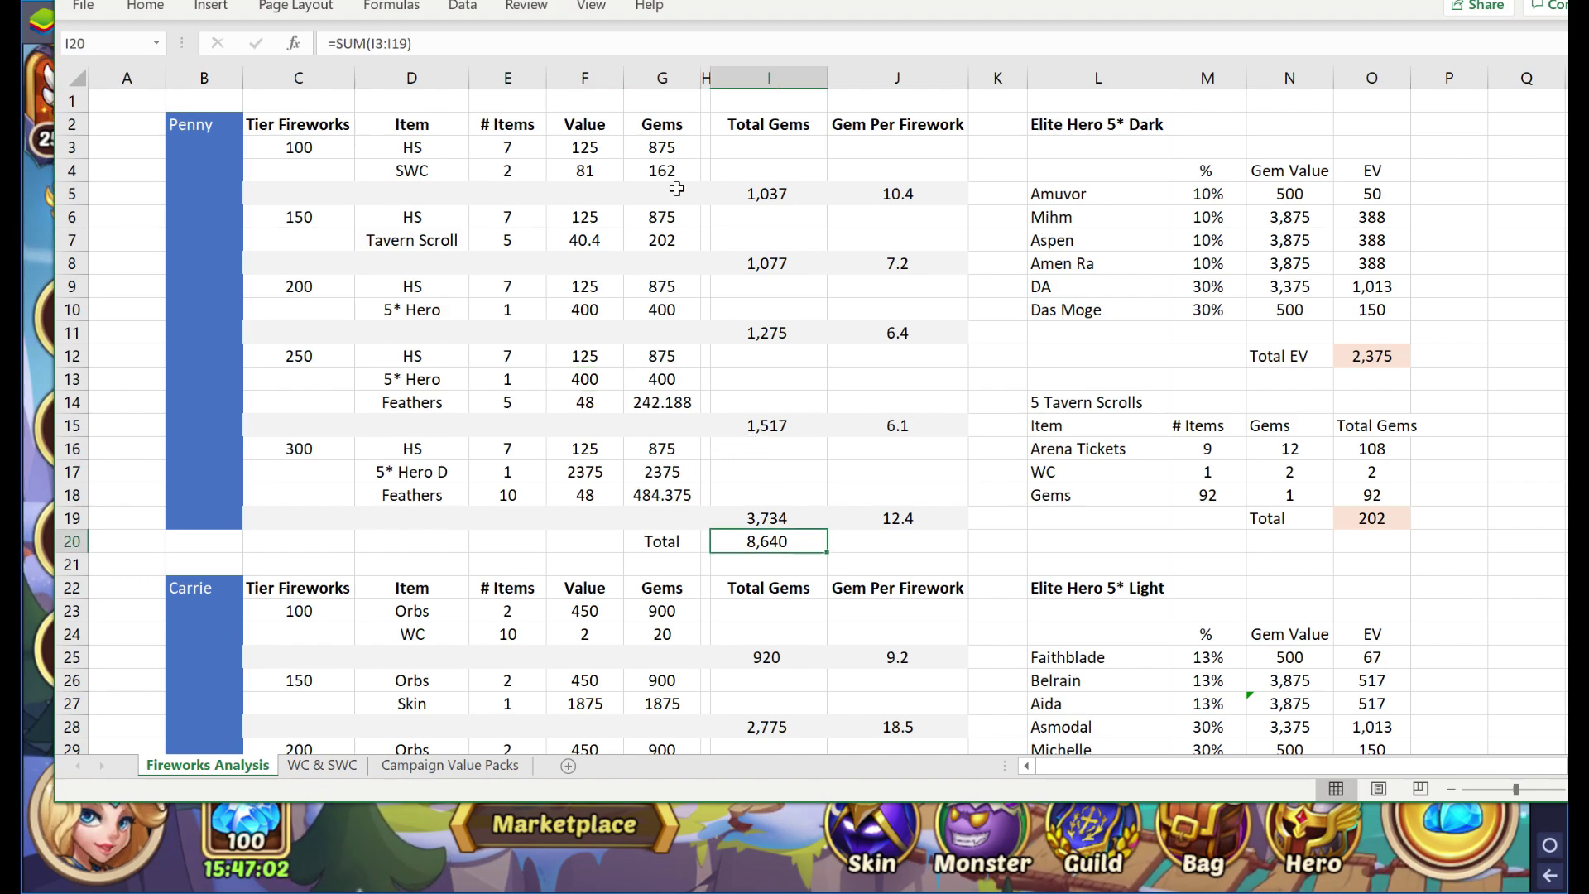
{"action": "left_click_drag", "start_coordinate": [575, 147], "coordinate": [585, 522]}
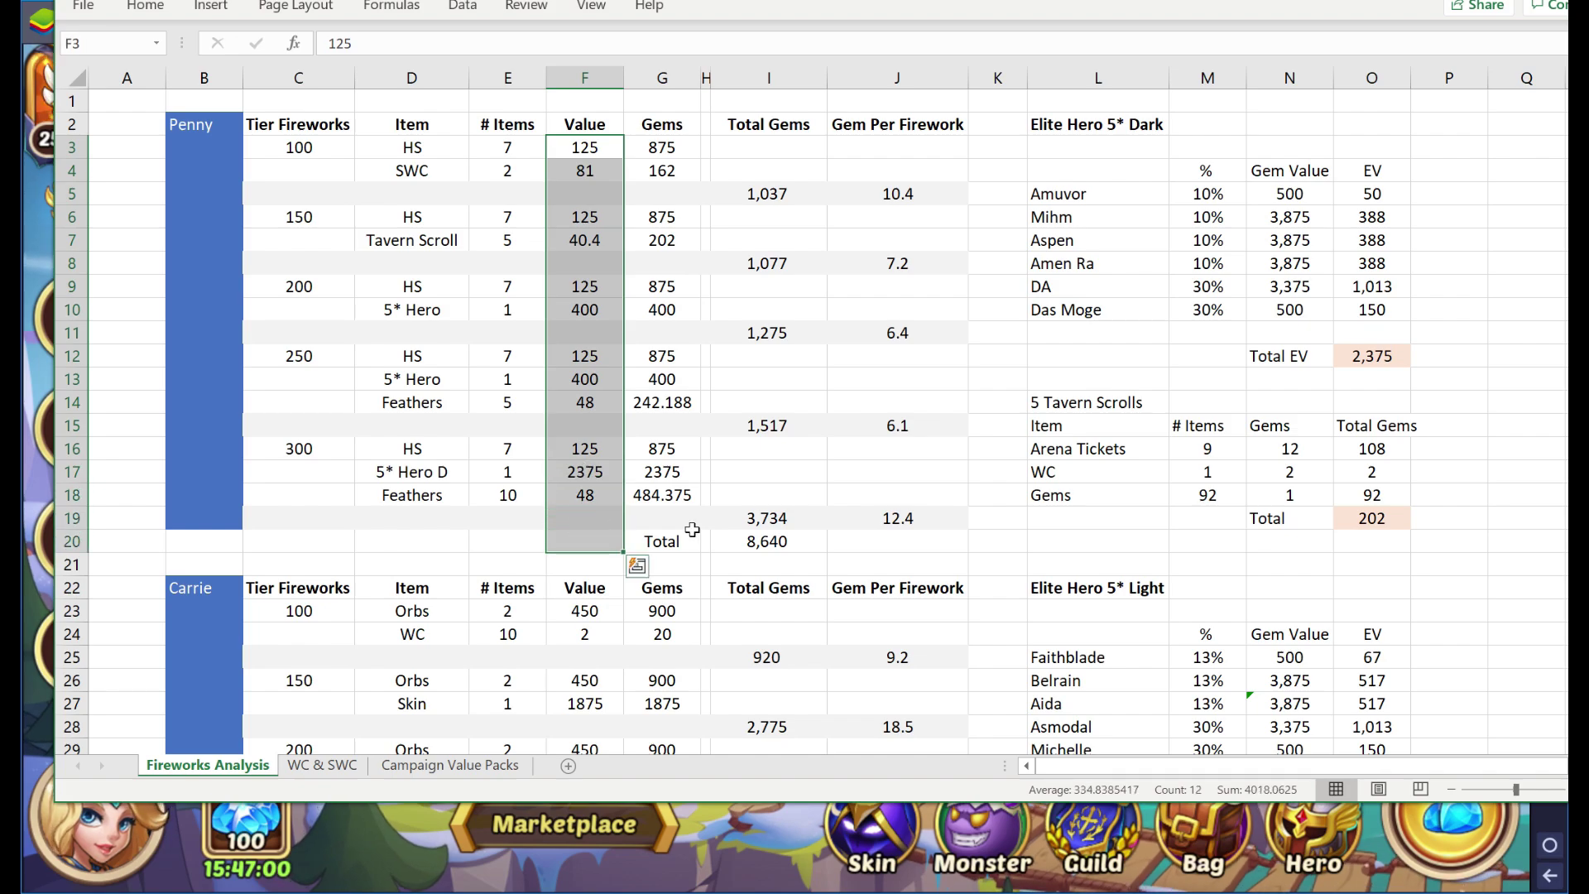
{"action": "left_click", "coordinate": [734, 546]}
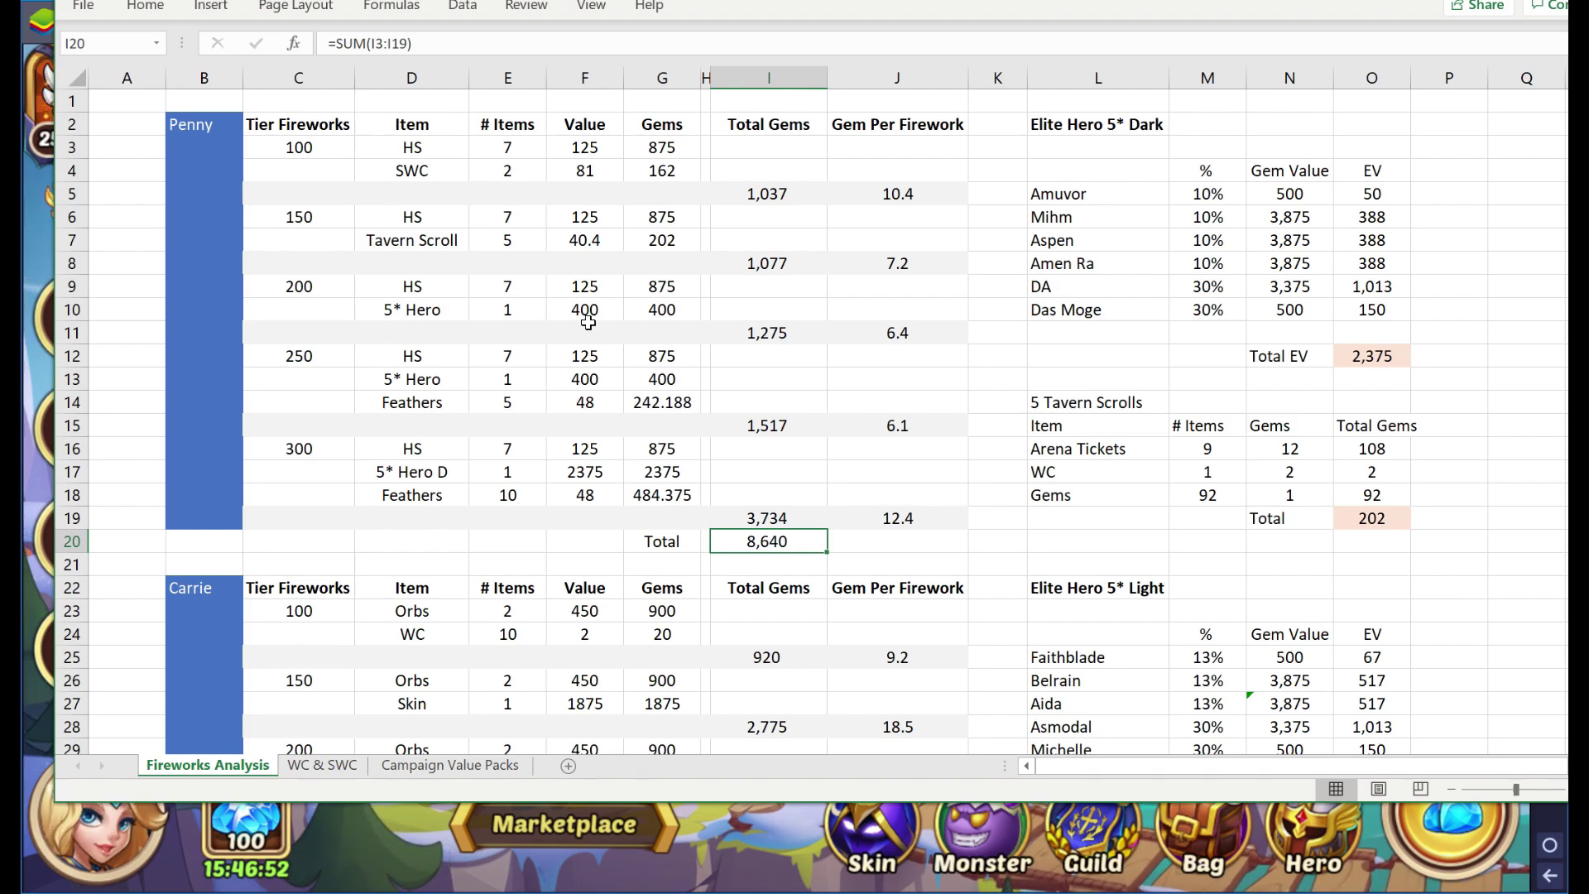
Switch to Idle Heroes, open the Spring Festival's Fireworks Show and check the gem price of buying one firework.
{"action": "left_click", "coordinate": [736, 855]}
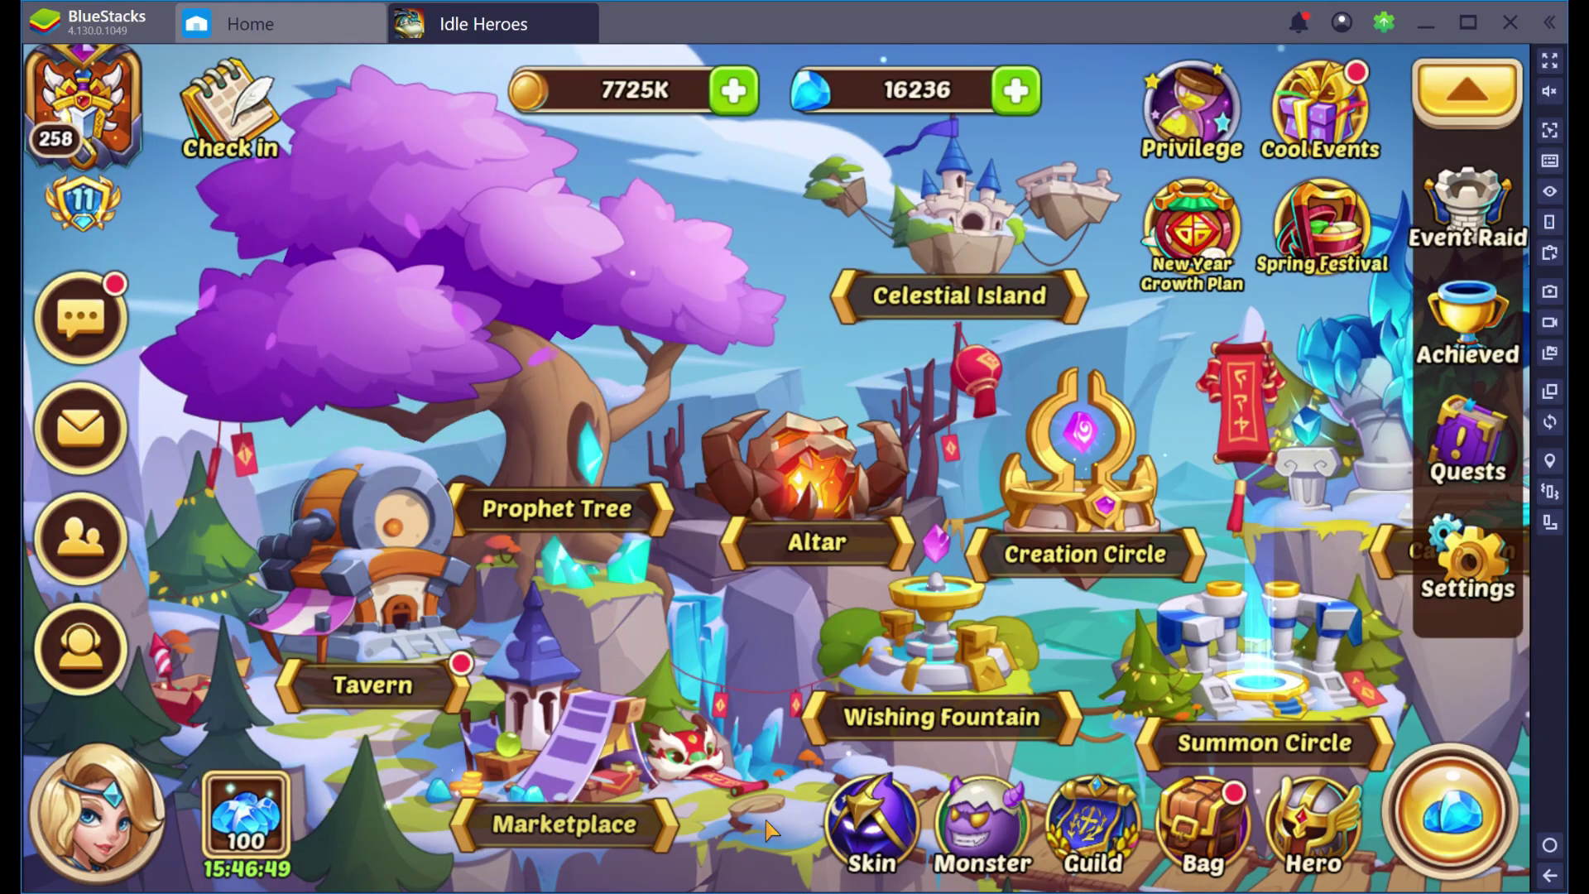
{"action": "left_click", "coordinate": [1337, 221]}
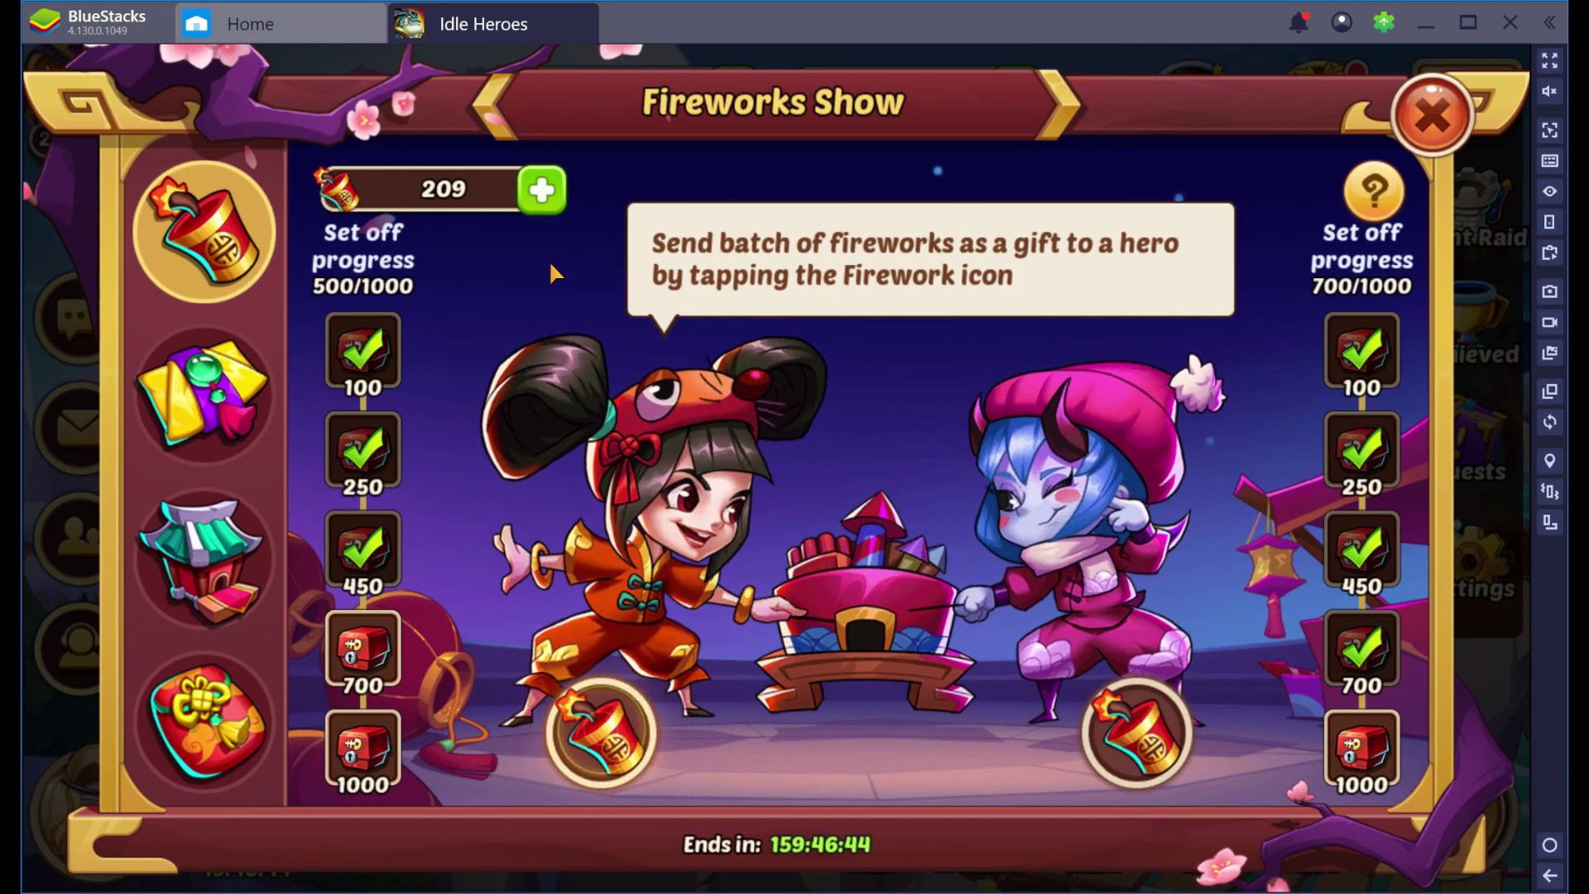
{"action": "left_click", "coordinate": [543, 190]}
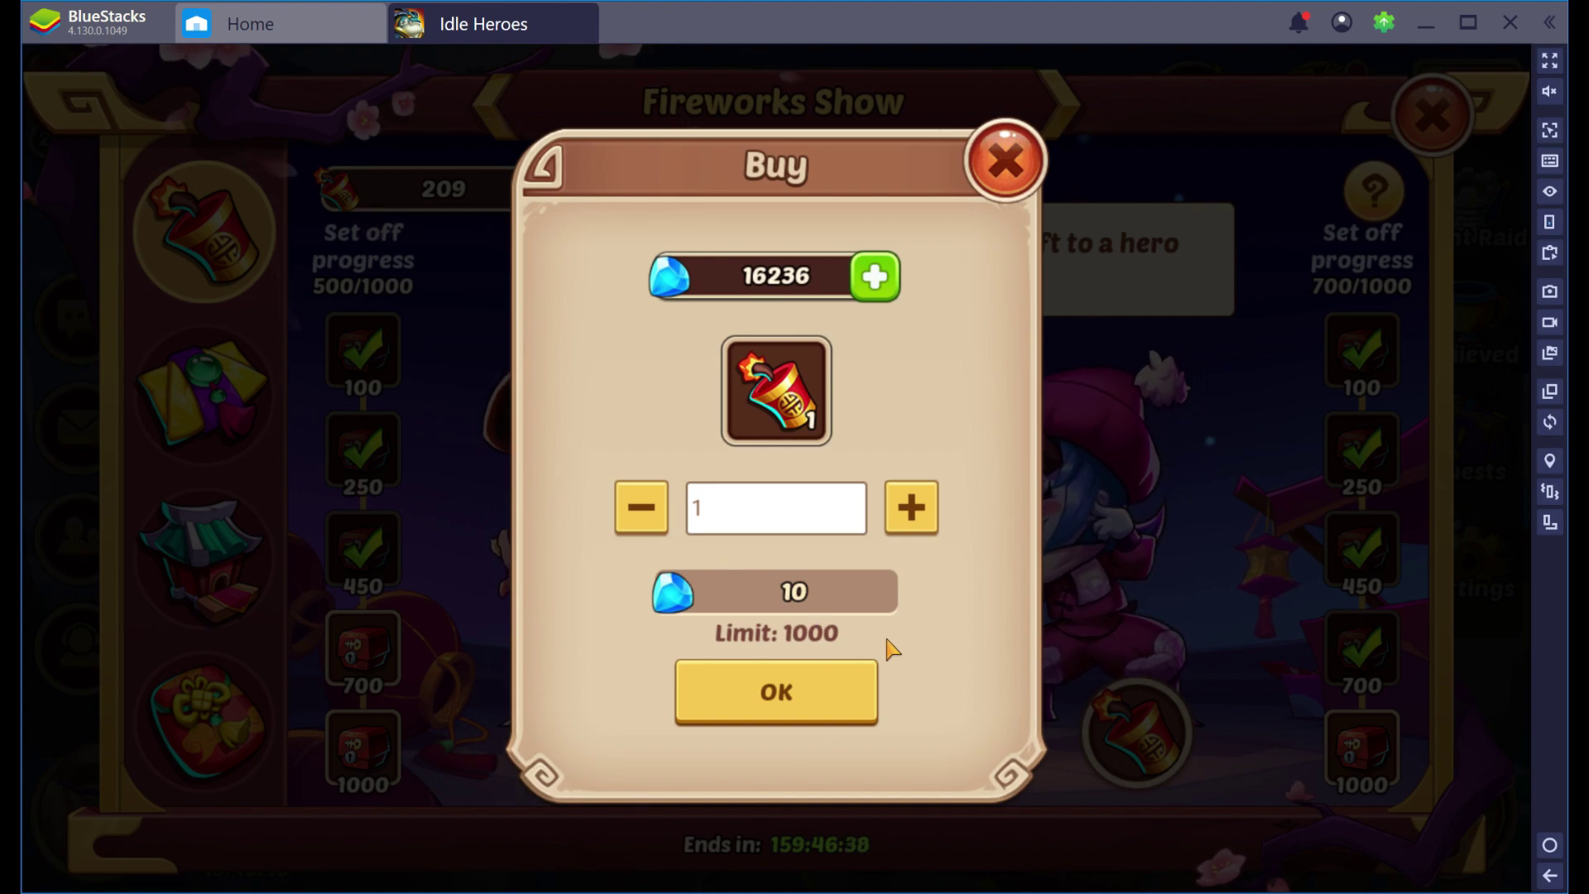
{"action": "left_click", "coordinate": [985, 180]}
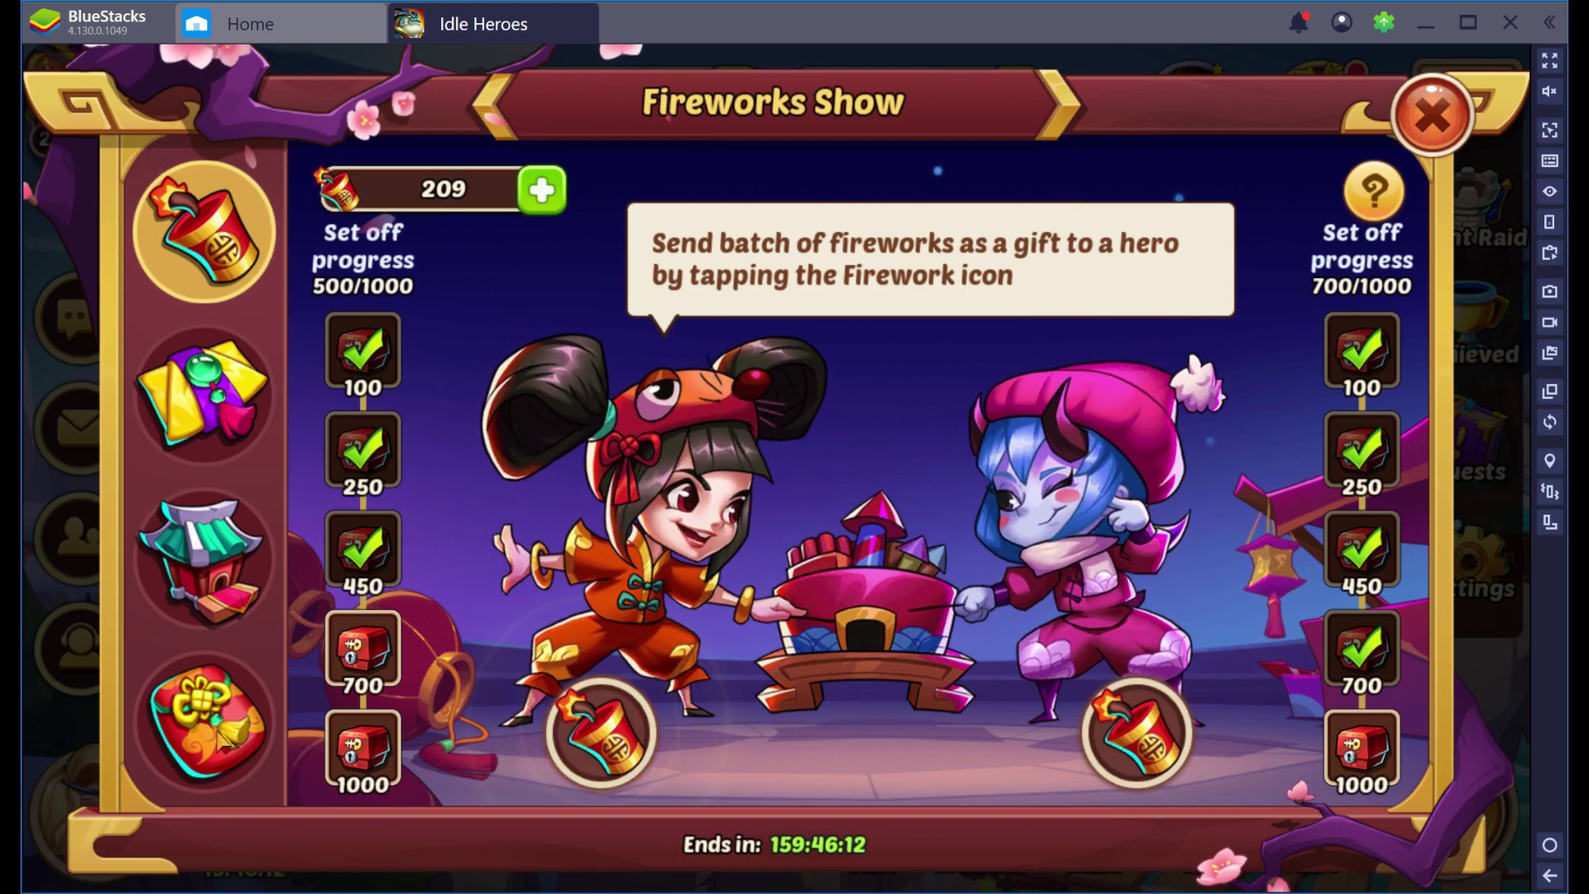
View the New Year Greeting Packages and Sleepless Eve's Invite 1 and Invite 2 prizes, and reopen the Fireworks Show.
{"action": "left_click_drag", "start_coordinate": [488, 571], "coordinate": [708, 633]}
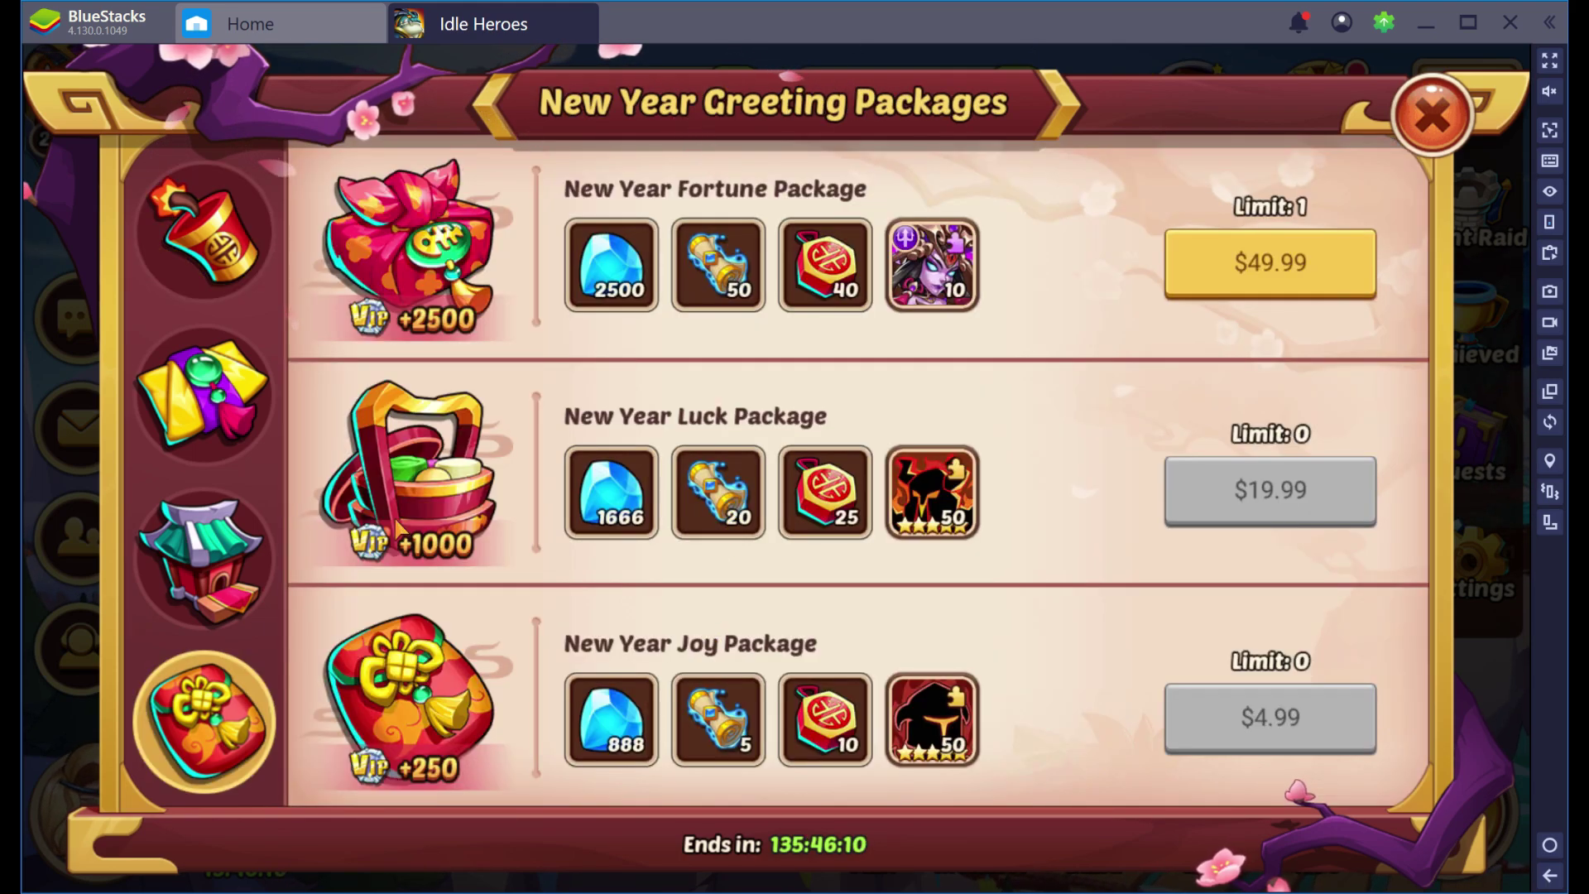
{"action": "left_click", "coordinate": [256, 548]}
{"action": "left_click", "coordinate": [203, 393]}
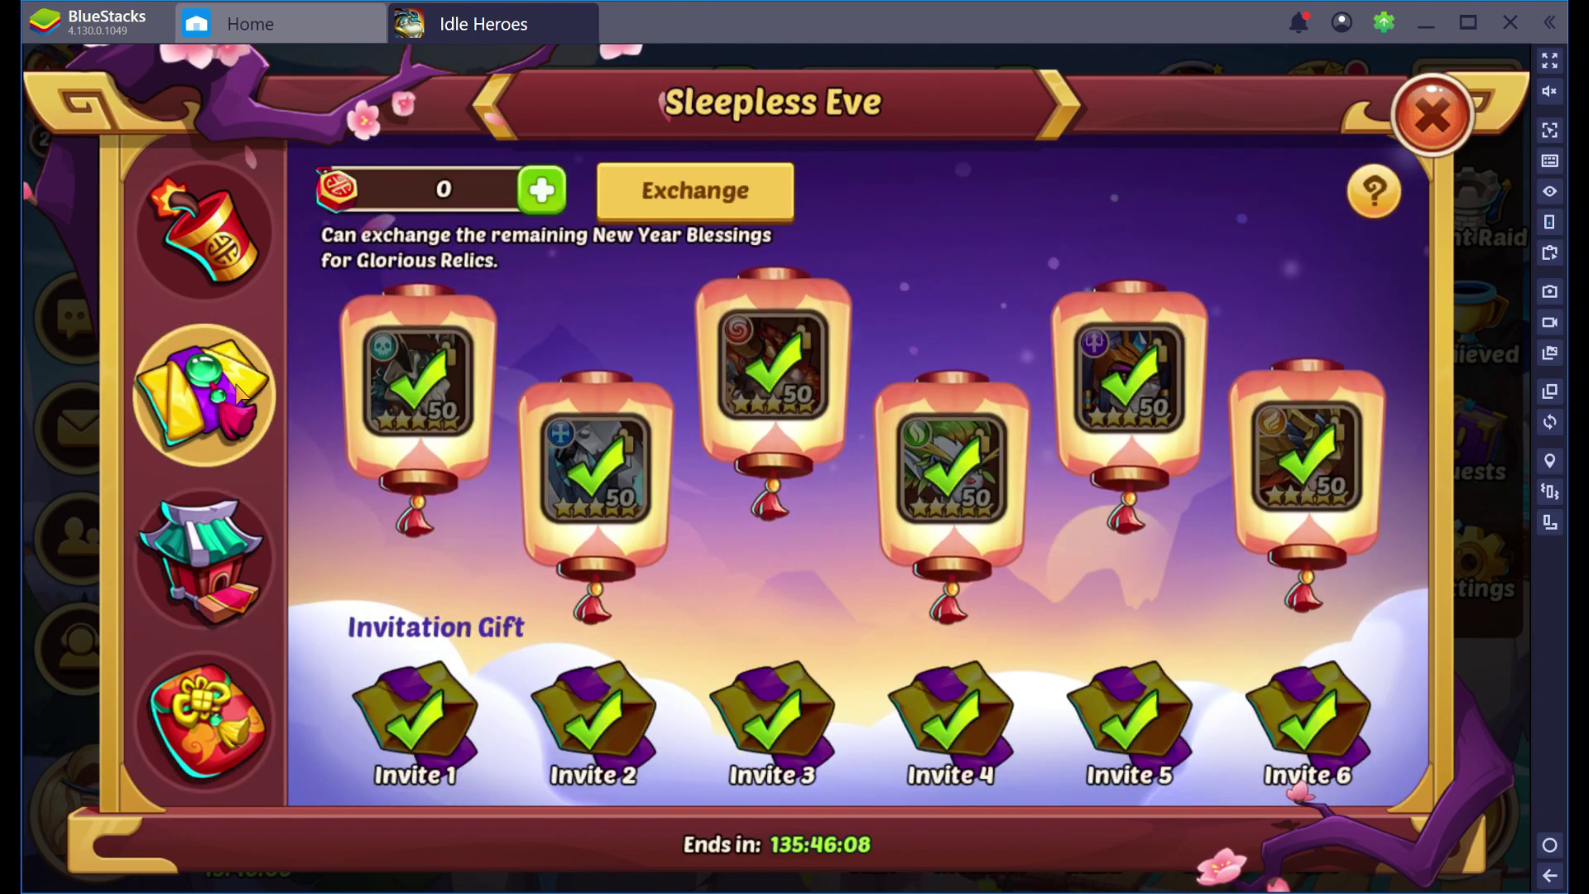
{"action": "left_click", "coordinate": [412, 716]}
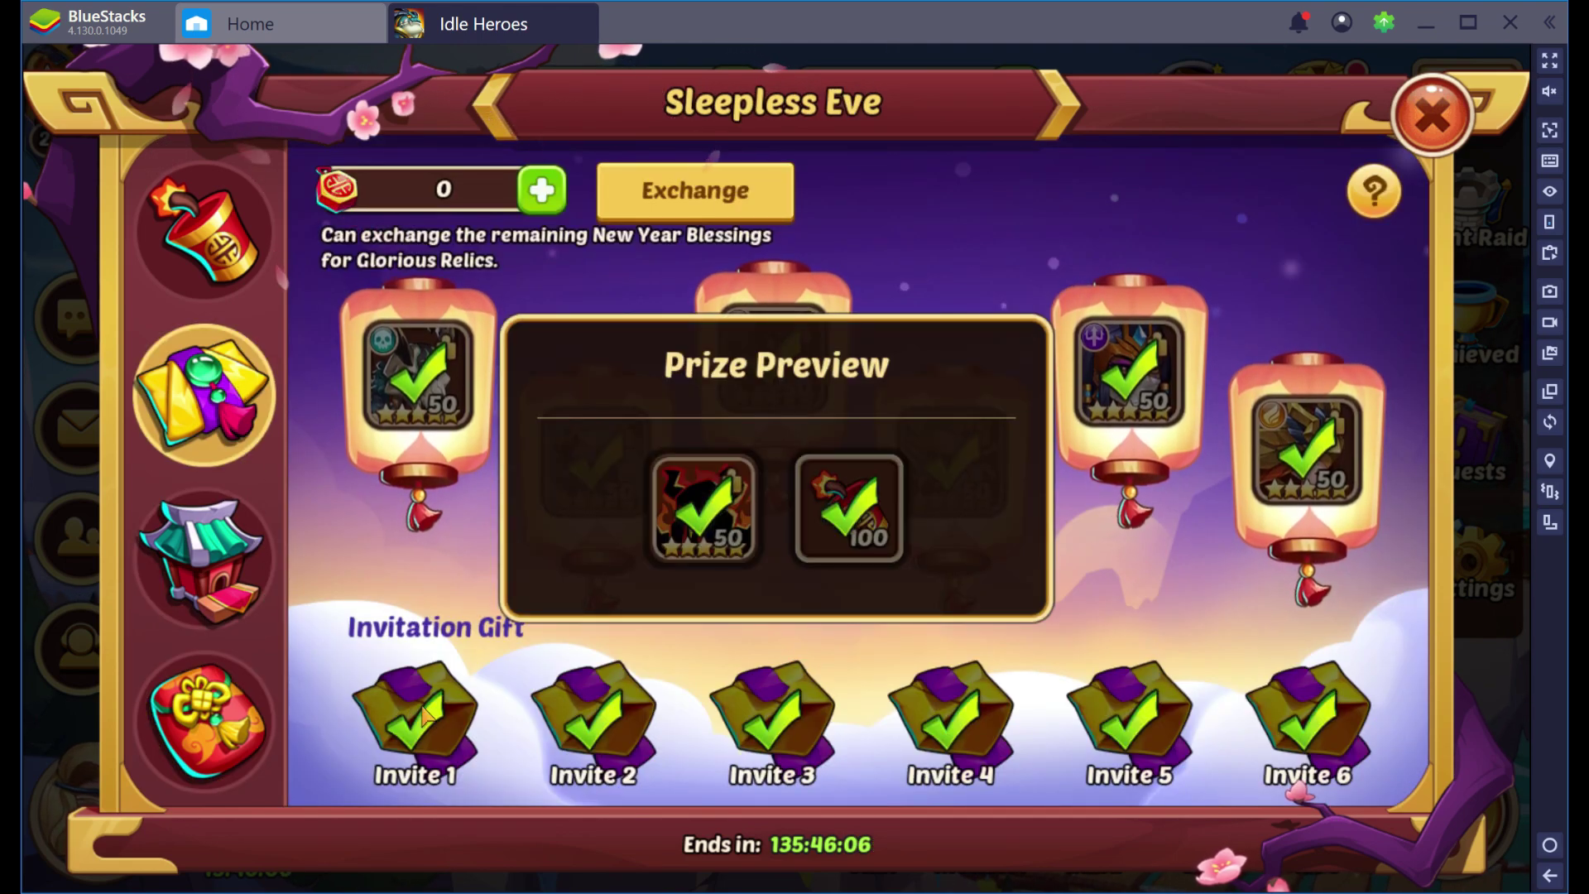
{"action": "left_click", "coordinate": [620, 729]}
{"action": "left_click", "coordinate": [621, 729]}
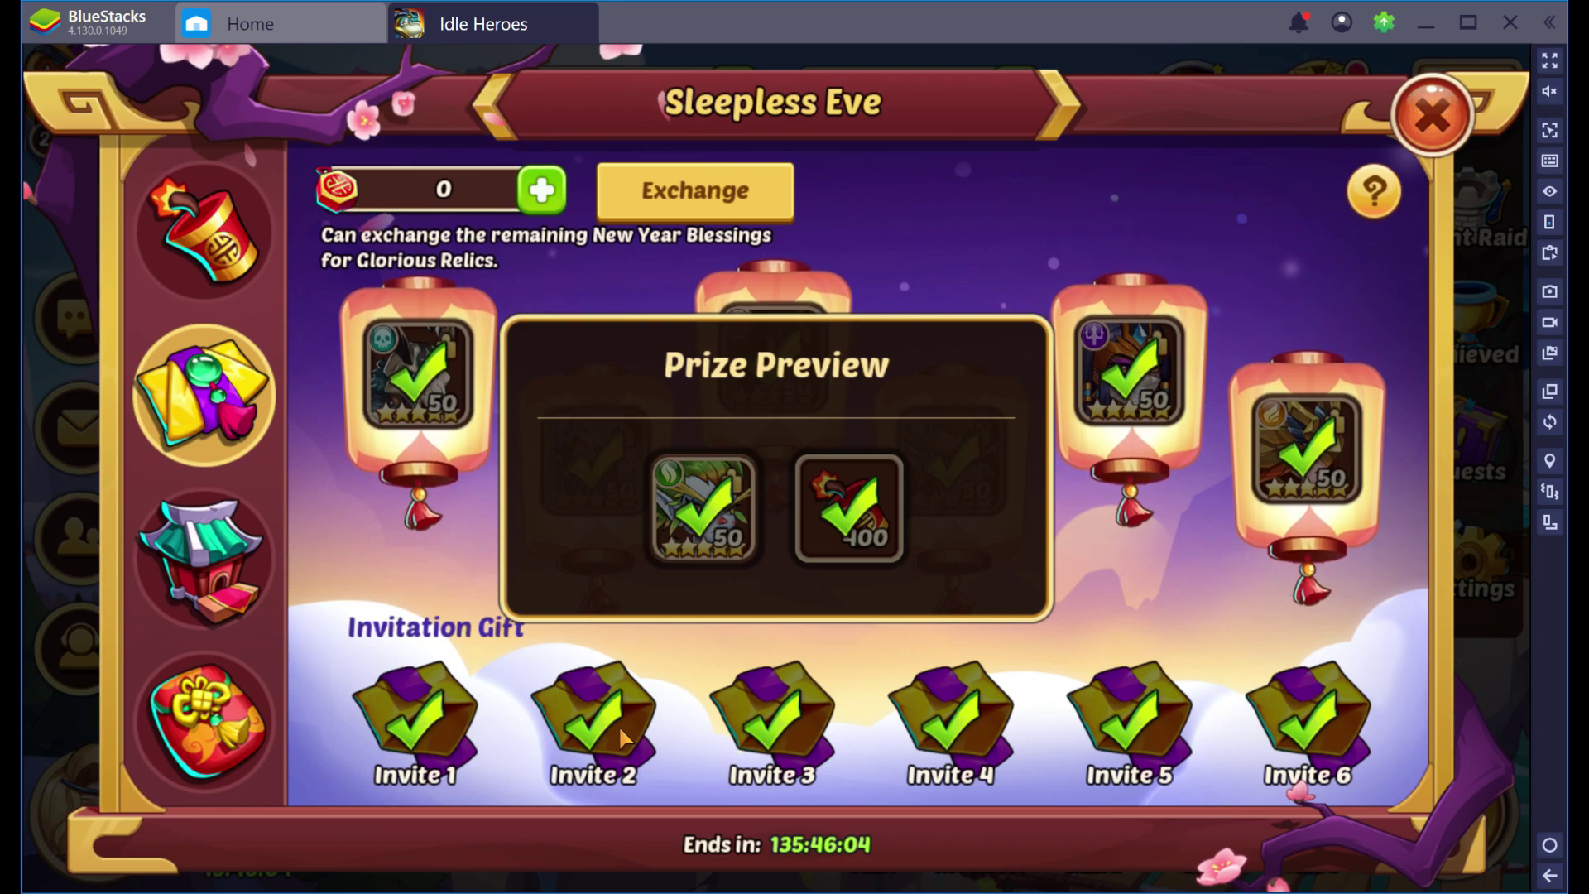
{"action": "left_click", "coordinate": [657, 674]}
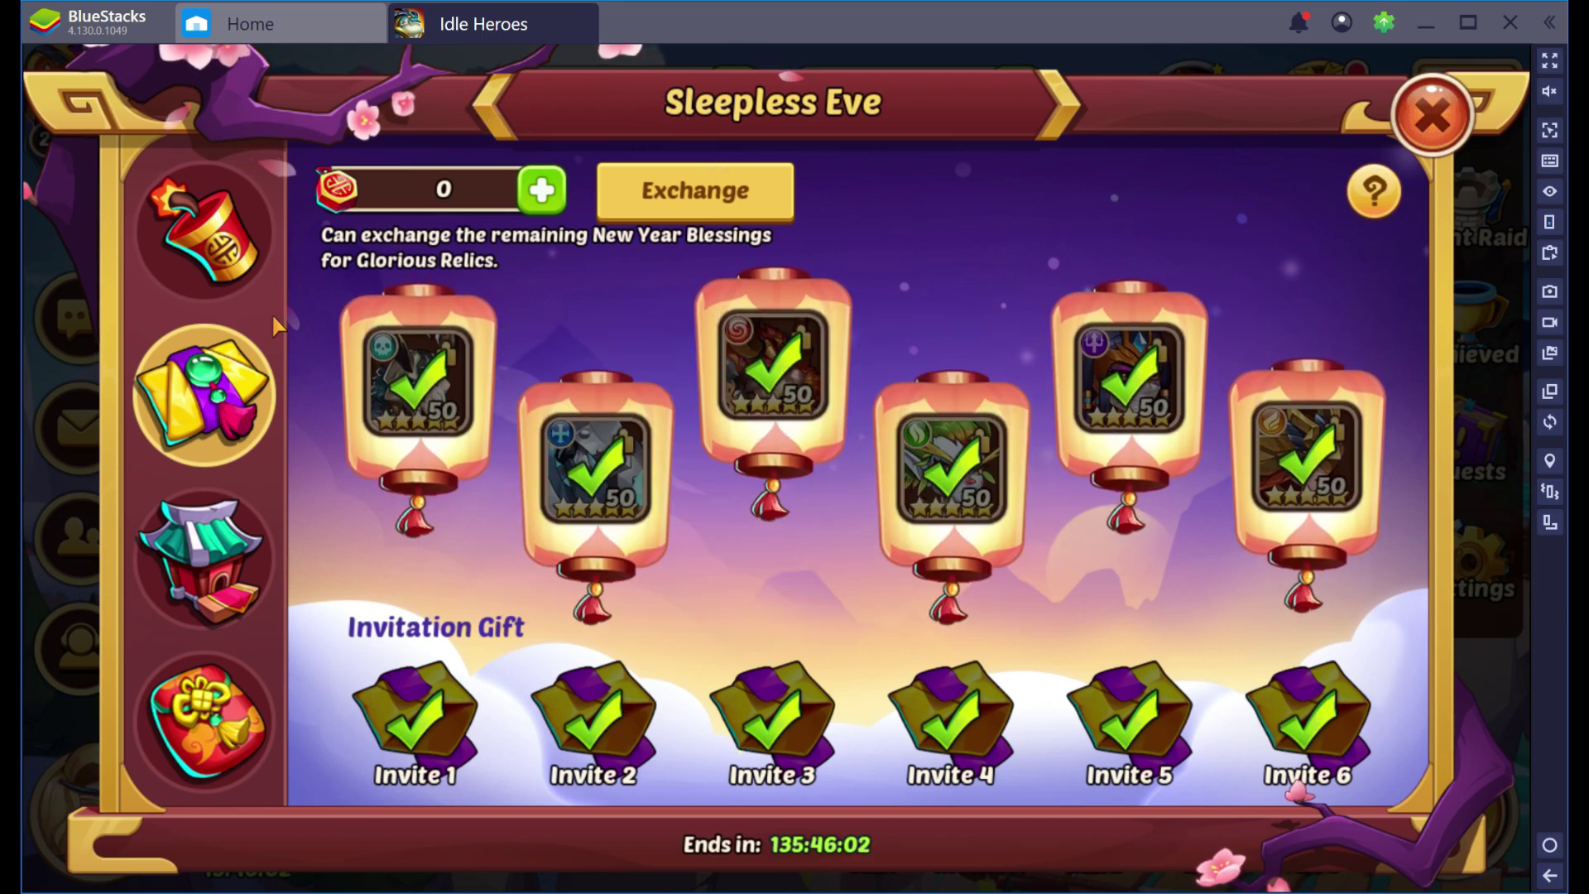
{"action": "left_click", "coordinate": [1433, 116]}
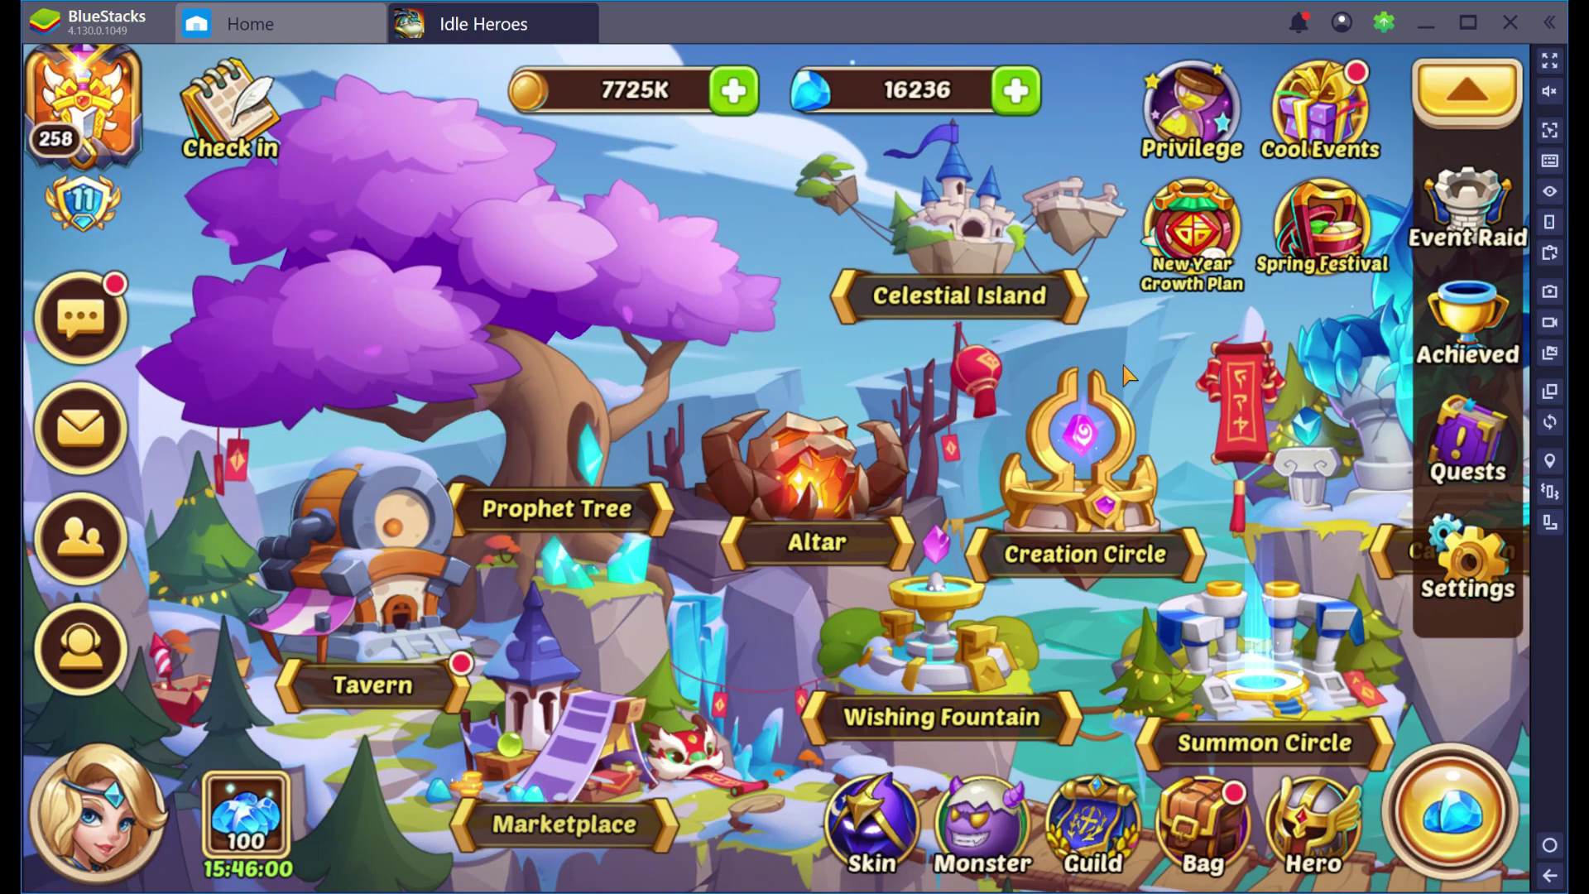
{"action": "left_click", "coordinate": [1299, 250]}
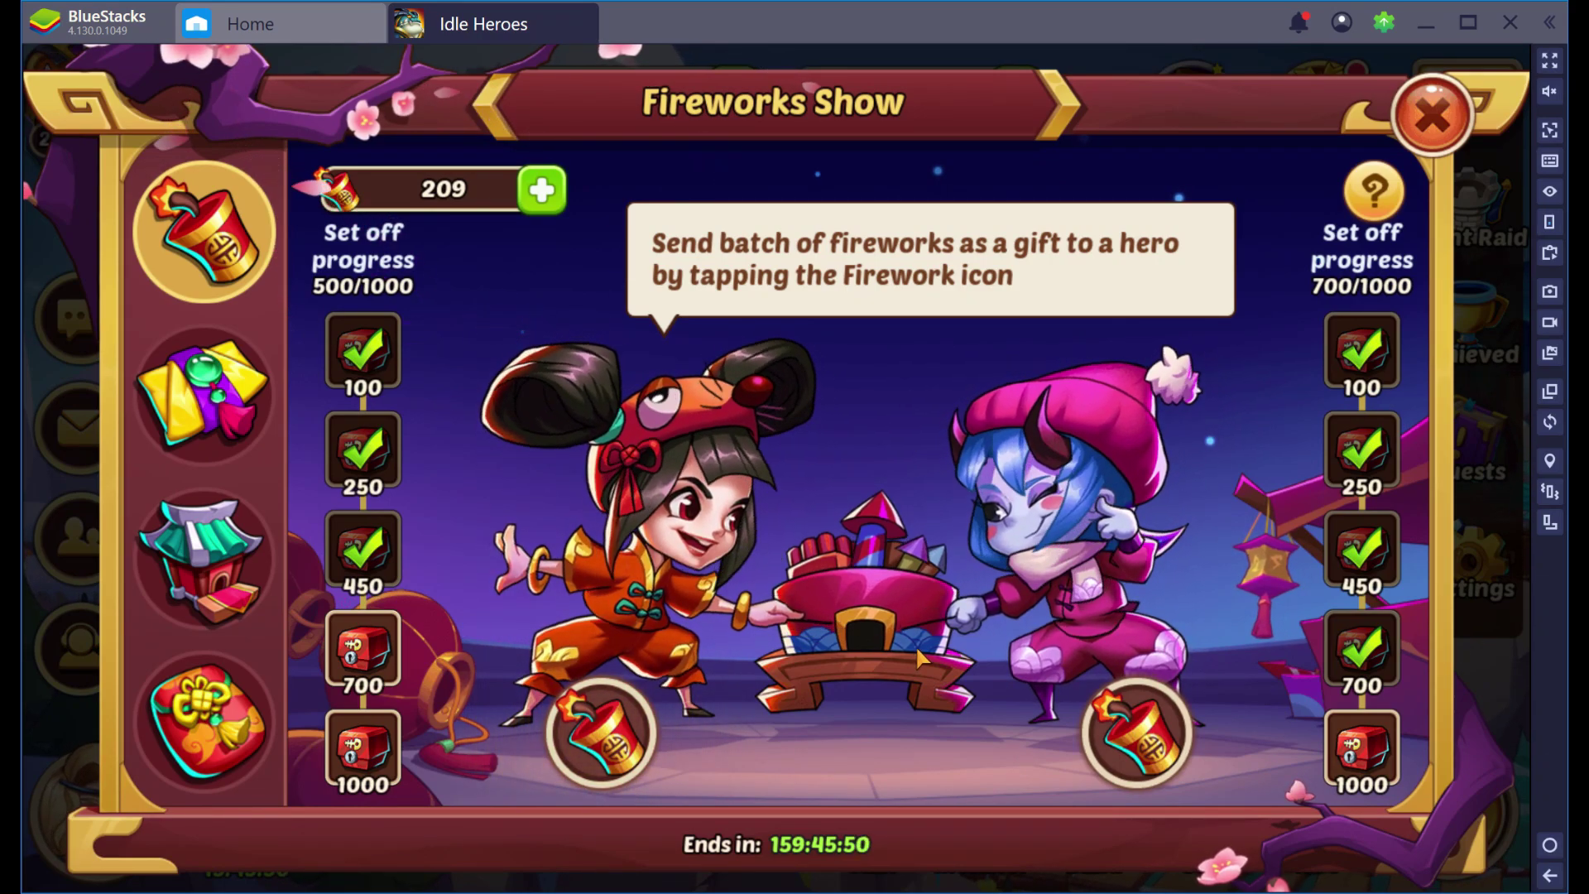
Switch to the Excel workbook and compare Carrie's overall Total Gems with Penny's on the Fireworks Analysis sheet.
{"action": "key", "text": "alt+Tab"}
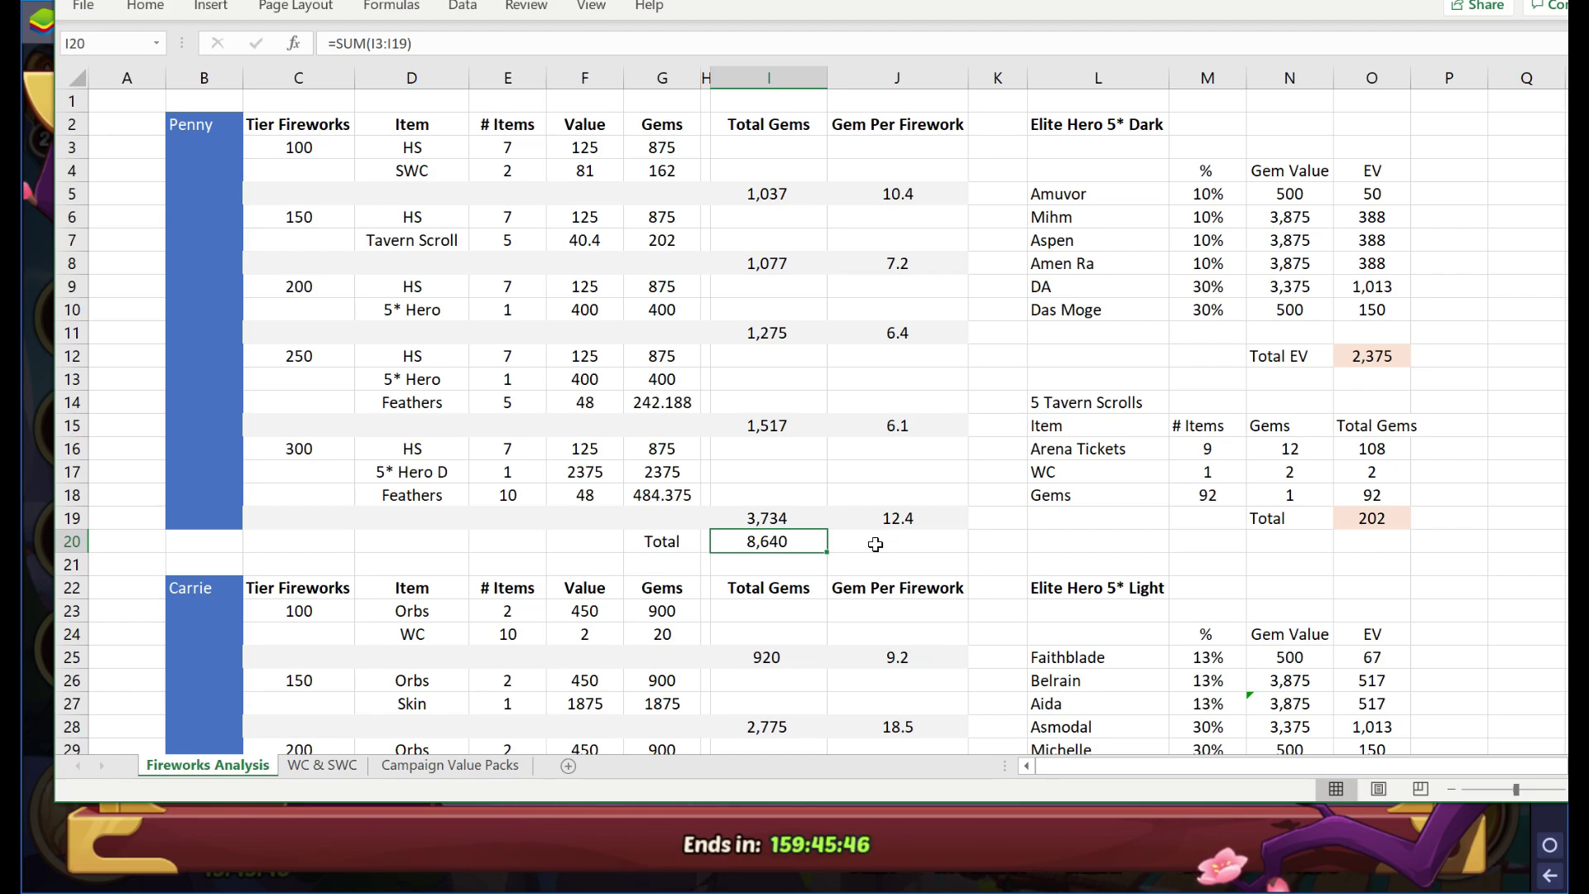
{"action": "scroll", "coordinate": [876, 543], "scroll_direction": "down", "scroll_amount": 2}
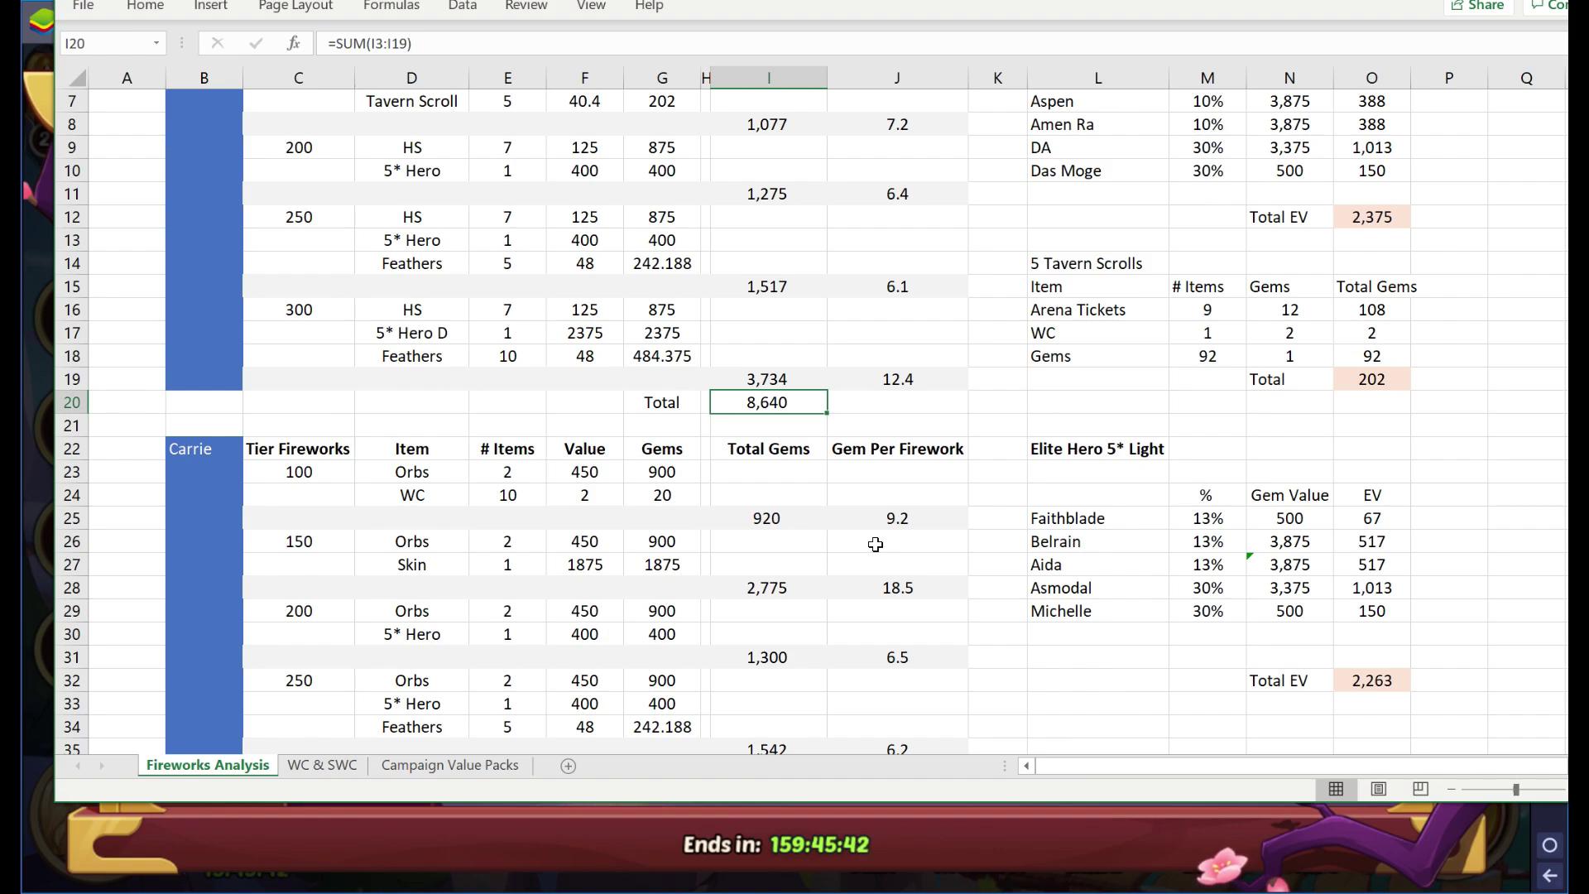
{"action": "scroll", "coordinate": [876, 544], "scroll_direction": "down", "scroll_amount": 2}
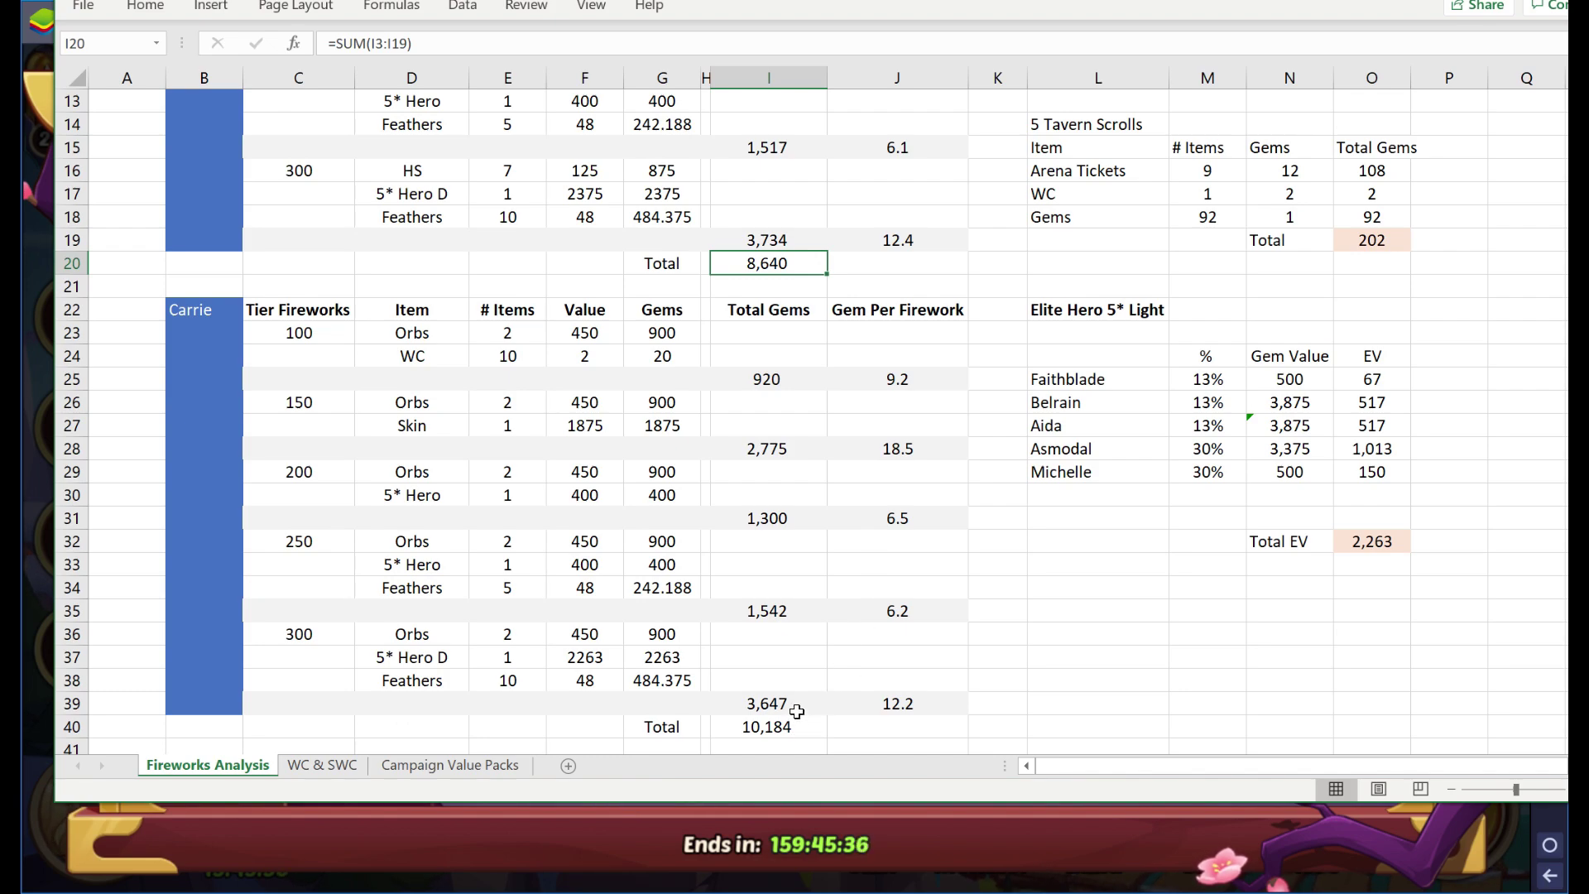
{"action": "left_click", "coordinate": [768, 681]}
{"action": "left_click", "coordinate": [768, 726]}
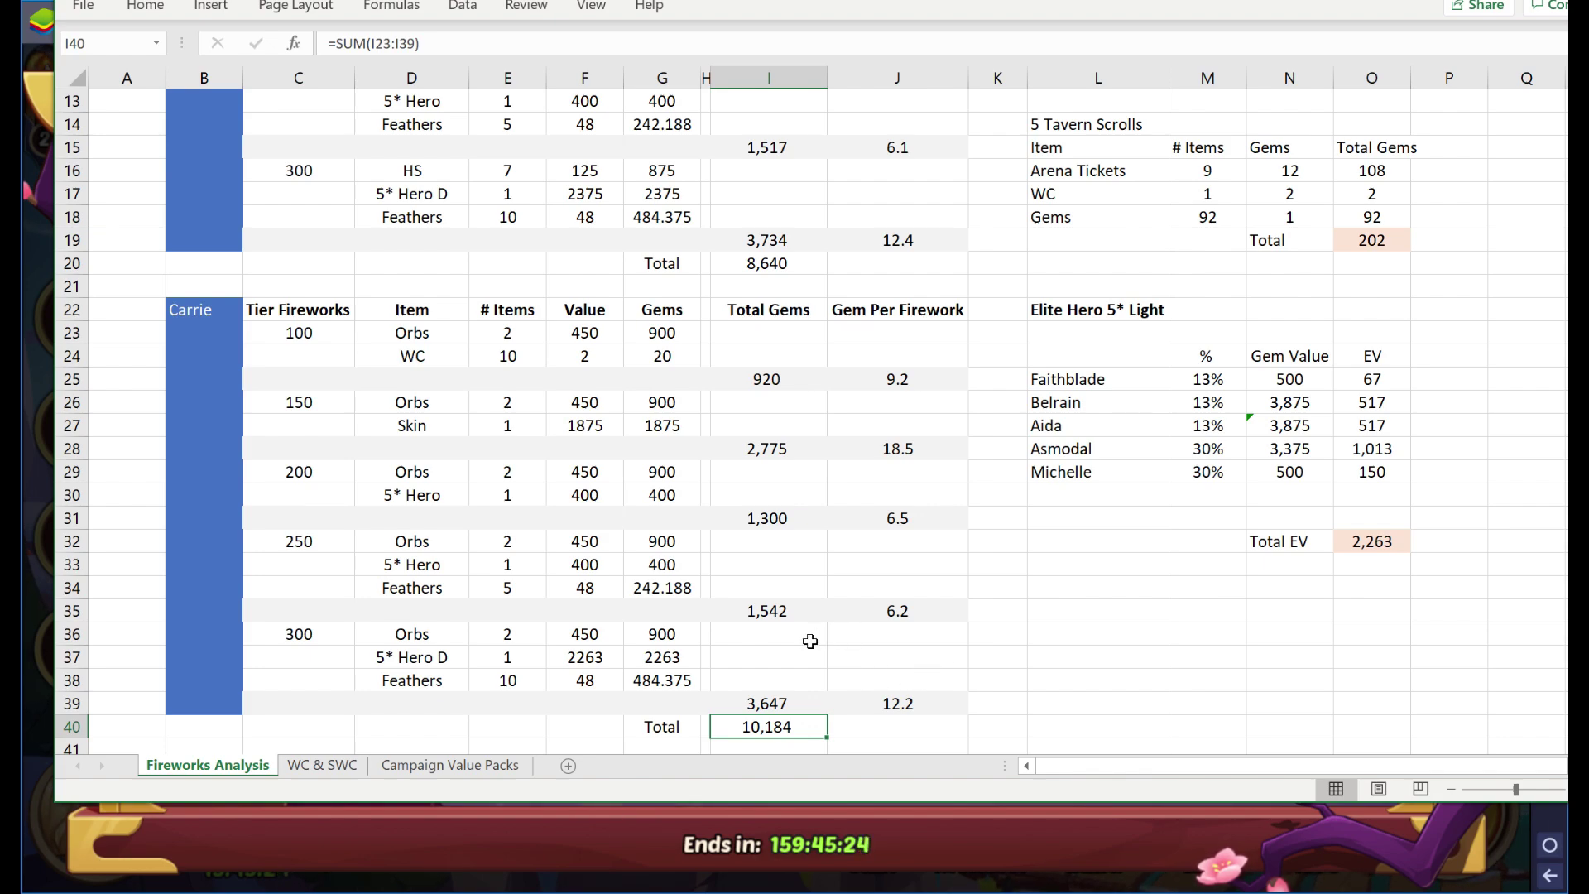
{"action": "scroll", "coordinate": [816, 649], "scroll_direction": "up", "scroll_amount": 4}
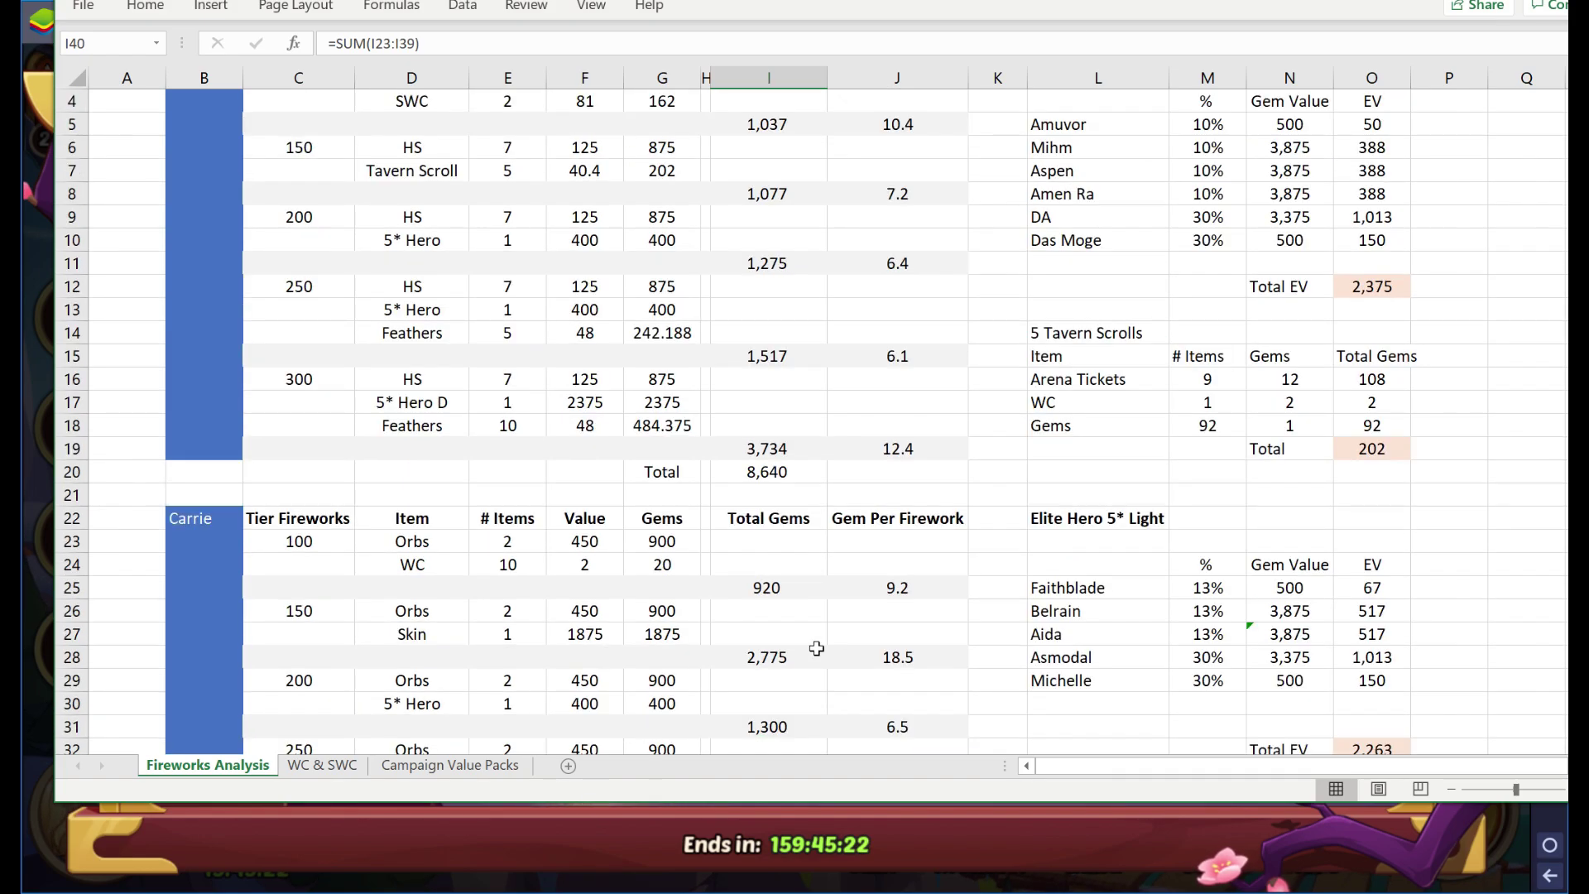
{"action": "scroll", "coordinate": [817, 649], "scroll_direction": "down", "scroll_amount": 2}
{"action": "scroll", "coordinate": [816, 648], "scroll_direction": "down", "scroll_amount": 2}
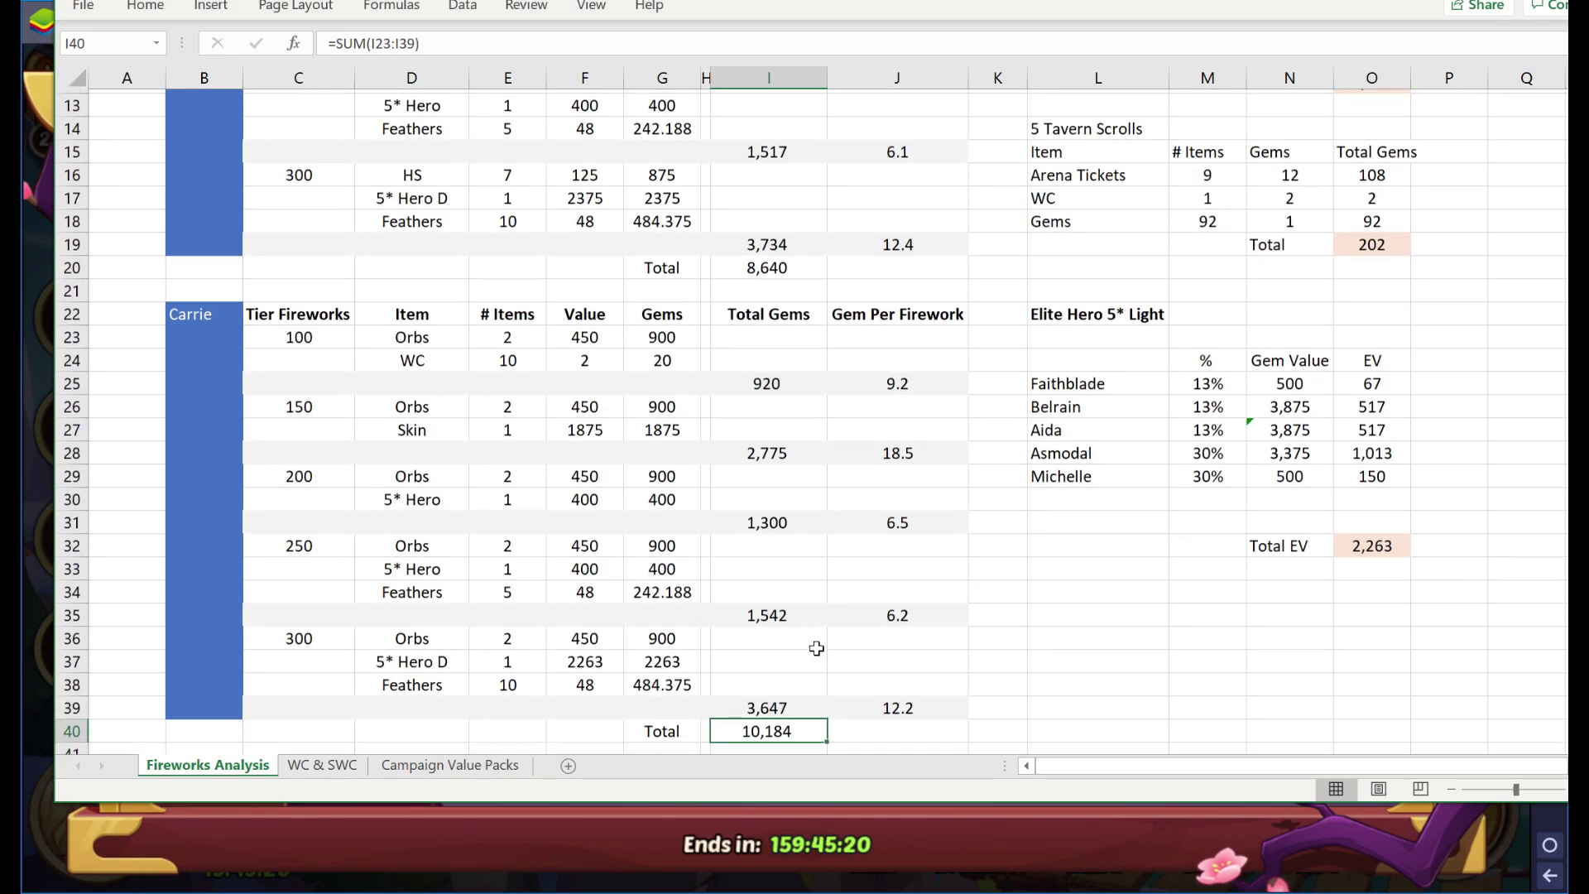
Examine Carrie's 150-firework tier, including its Skin quantity, and open the Campaign Value Packs sheet.
{"action": "left_click", "coordinate": [310, 400]}
{"action": "left_click_drag", "start_coordinate": [418, 412], "coordinate": [958, 447]}
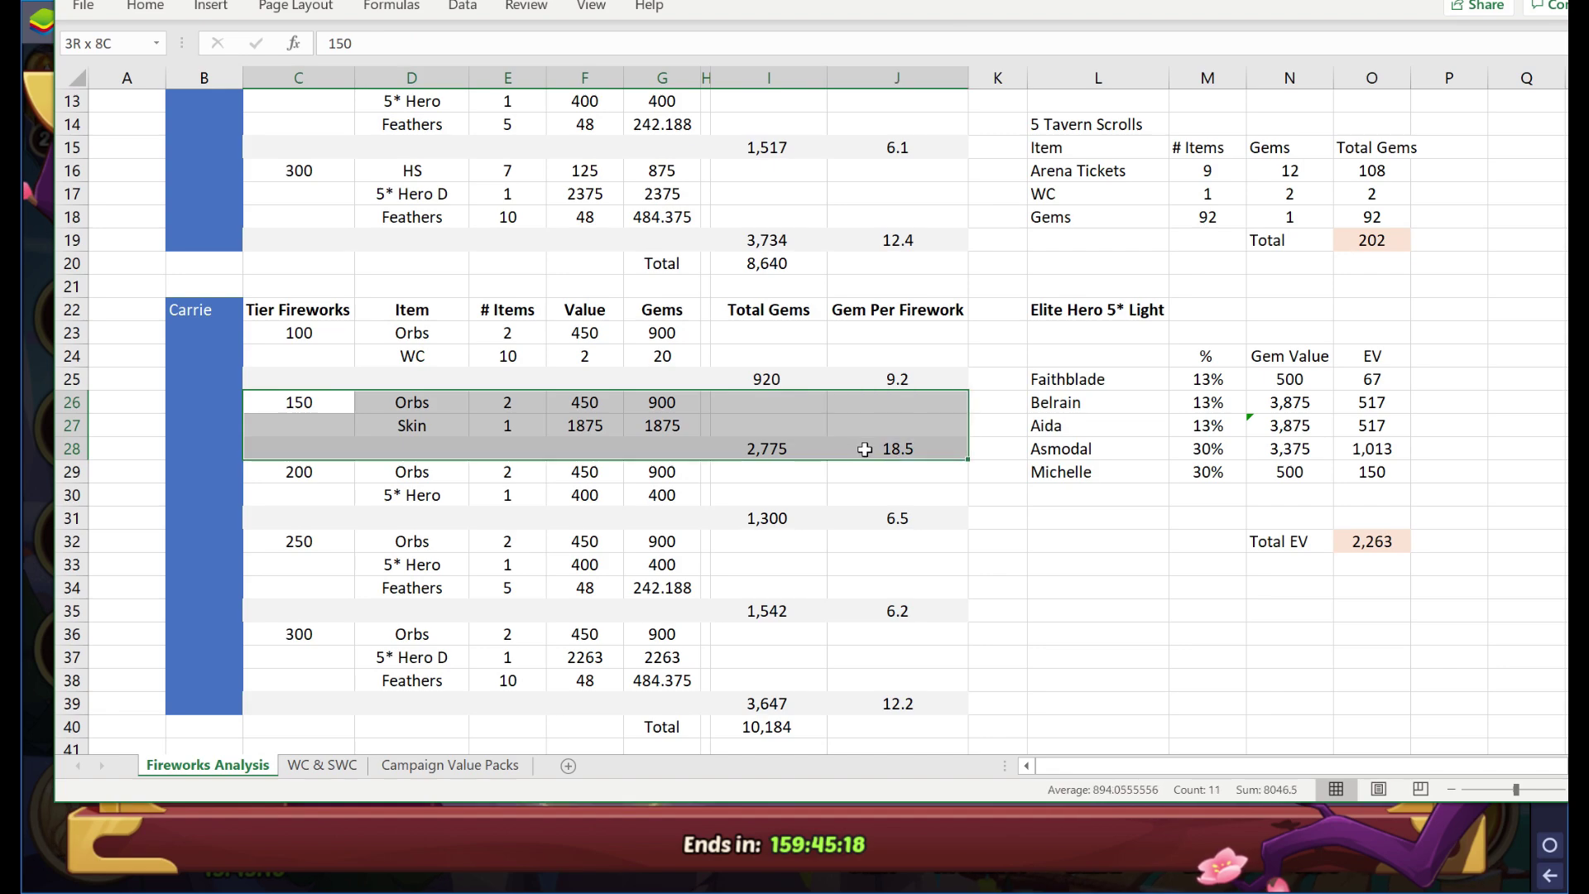
{"action": "left_click", "coordinate": [490, 426]}
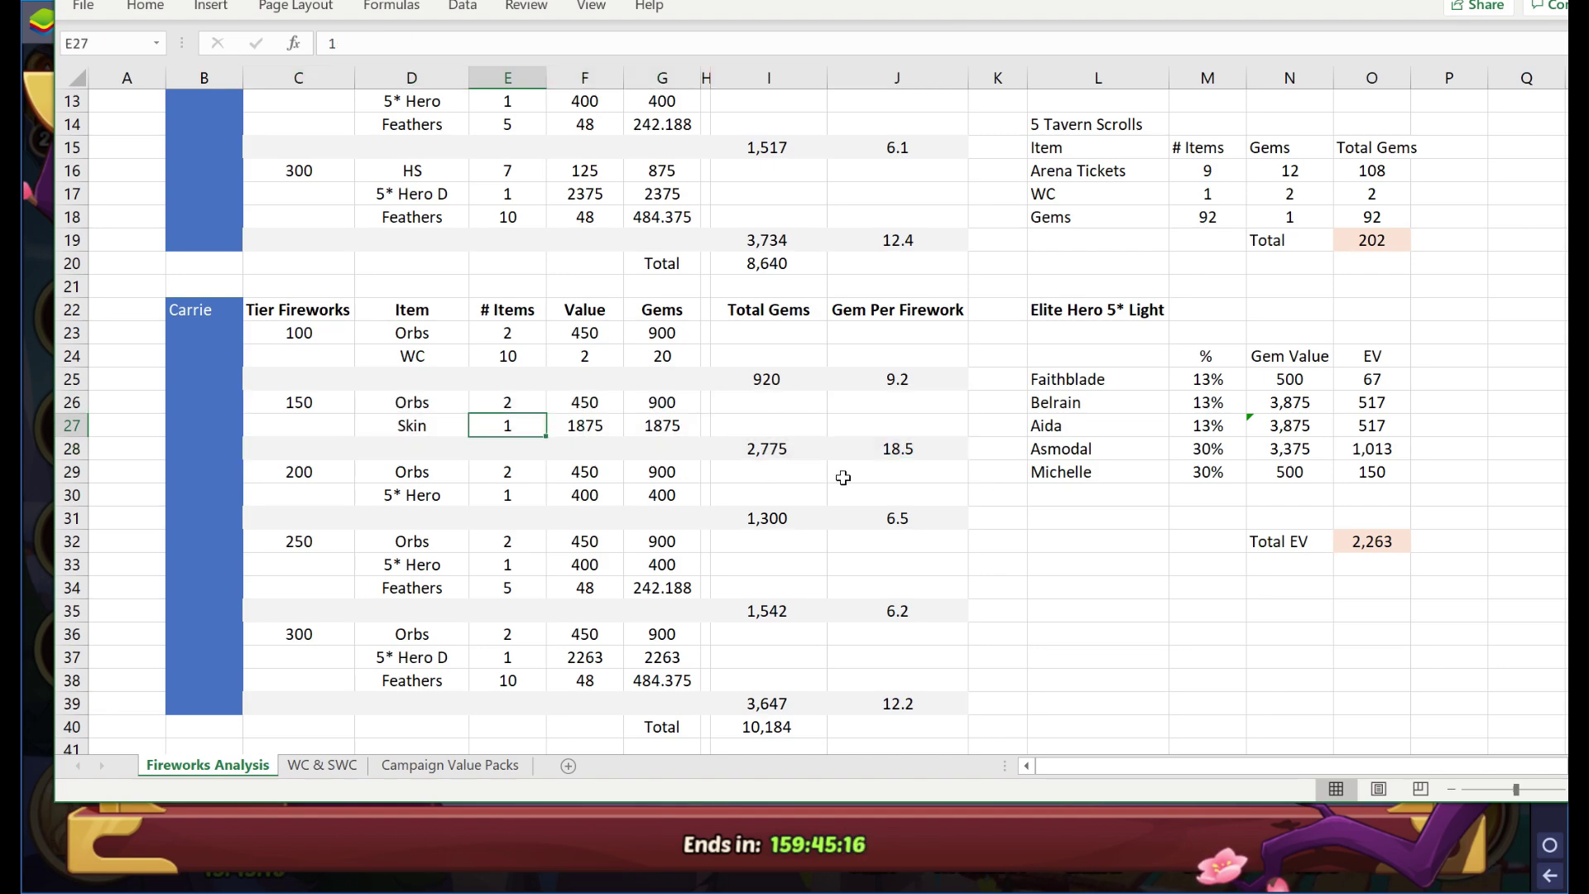
{"action": "left_click", "coordinate": [422, 766]}
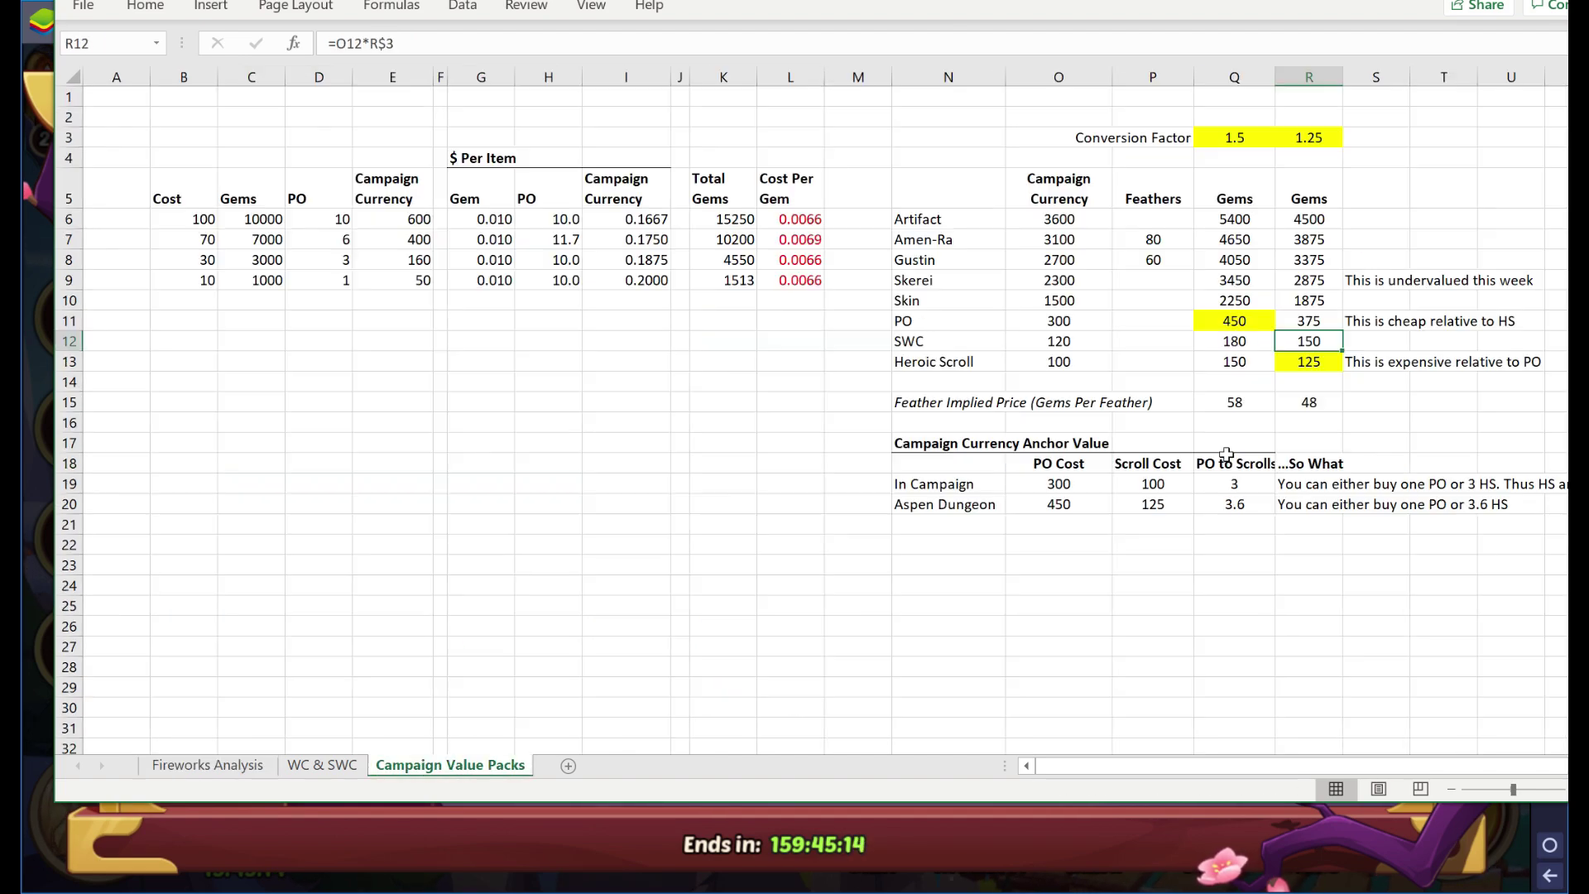
Check the Skin's gem value at the 1.25 conversion factor, and return to the Fireworks Analysis sheet.
{"action": "left_click", "coordinate": [1328, 302]}
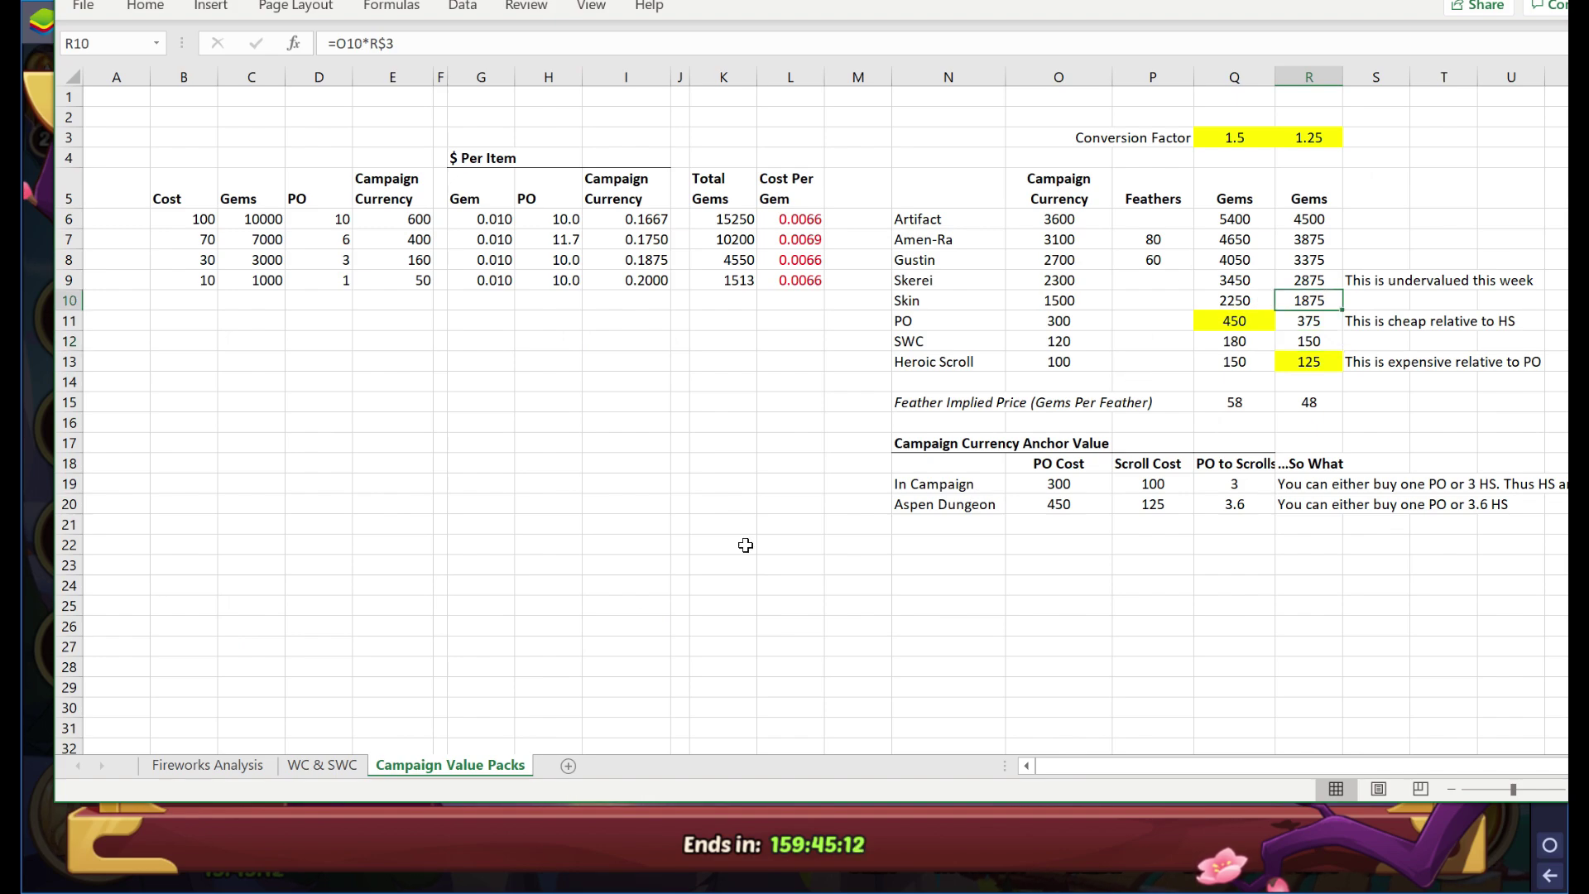
{"action": "left_click", "coordinate": [222, 765]}
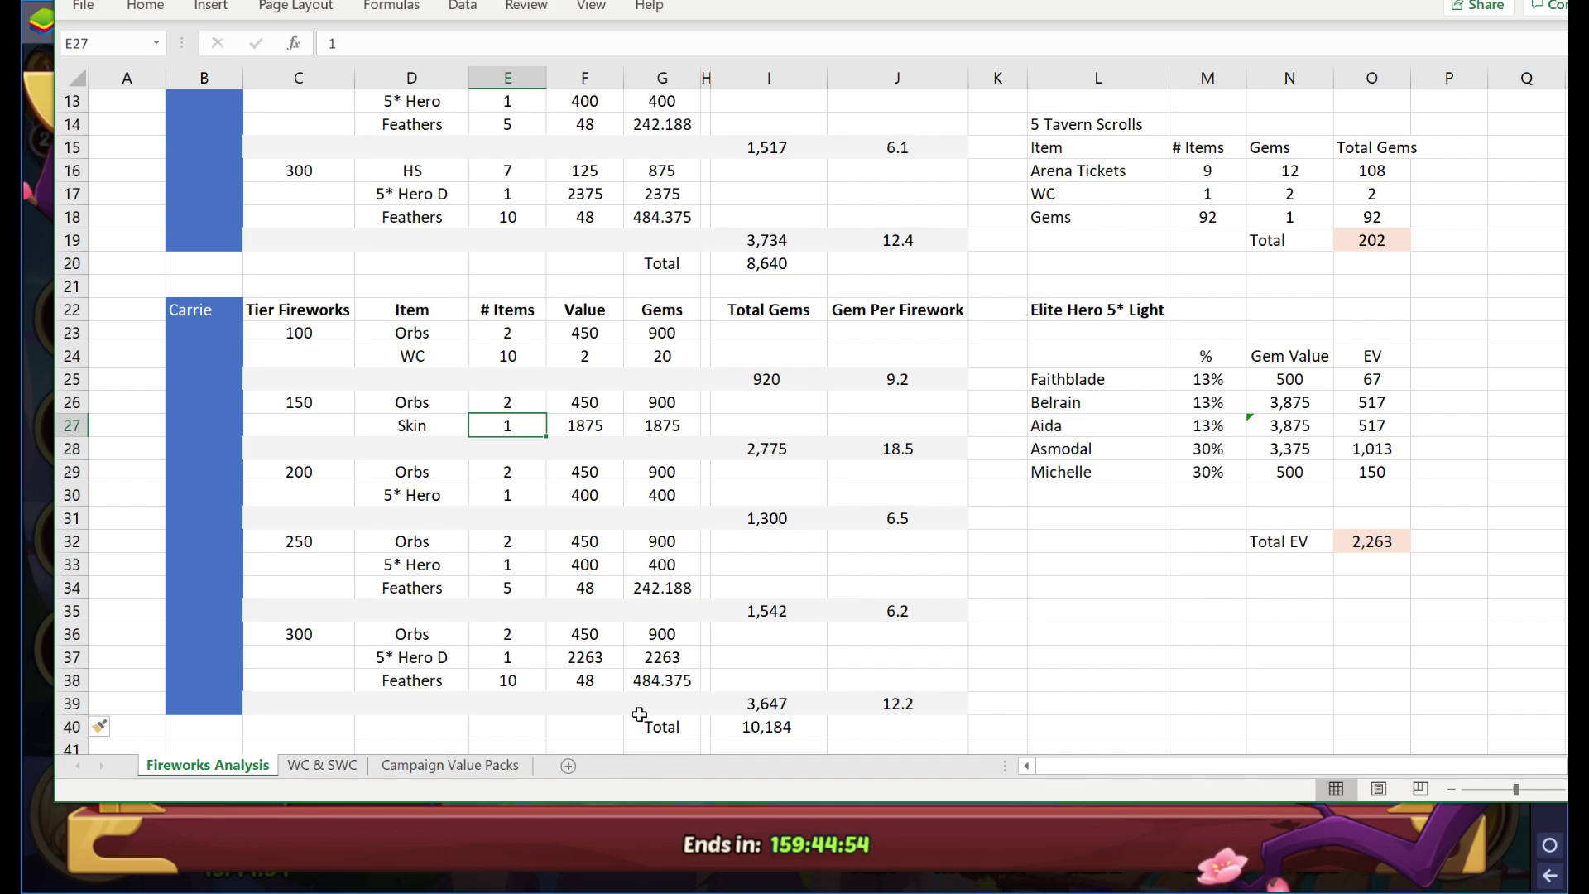
Switch to Idle Heroes, leave the Fireworks Show and browse the Skin Gallery.
{"action": "key", "text": "alt+Tab"}
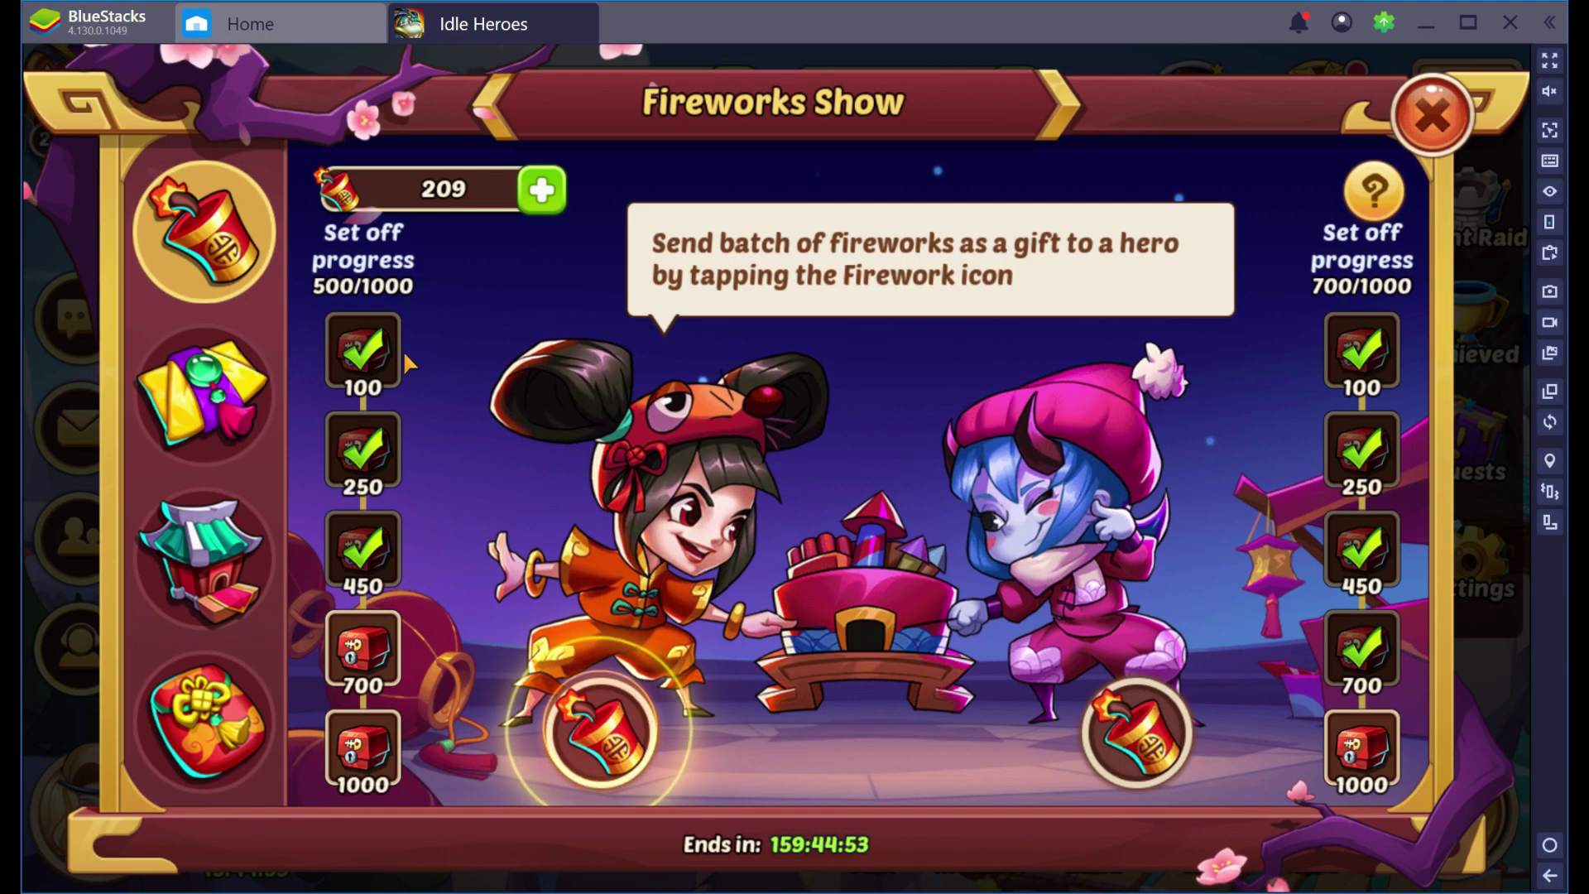
{"action": "left_click", "coordinate": [1397, 116]}
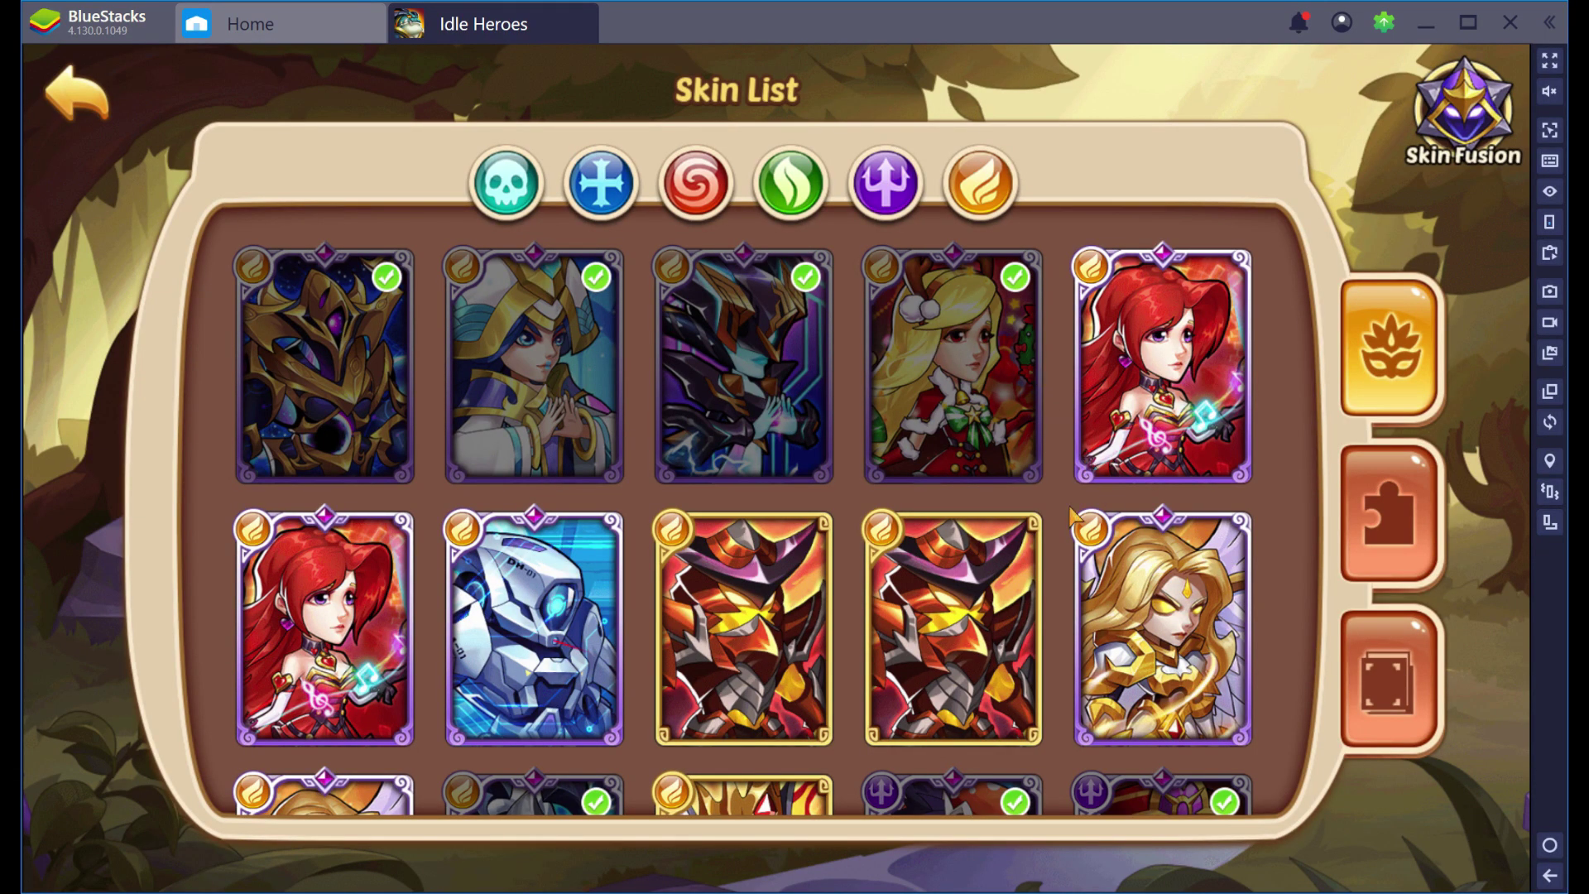
{"action": "left_click", "coordinate": [1367, 516]}
{"action": "left_click", "coordinate": [1370, 642]}
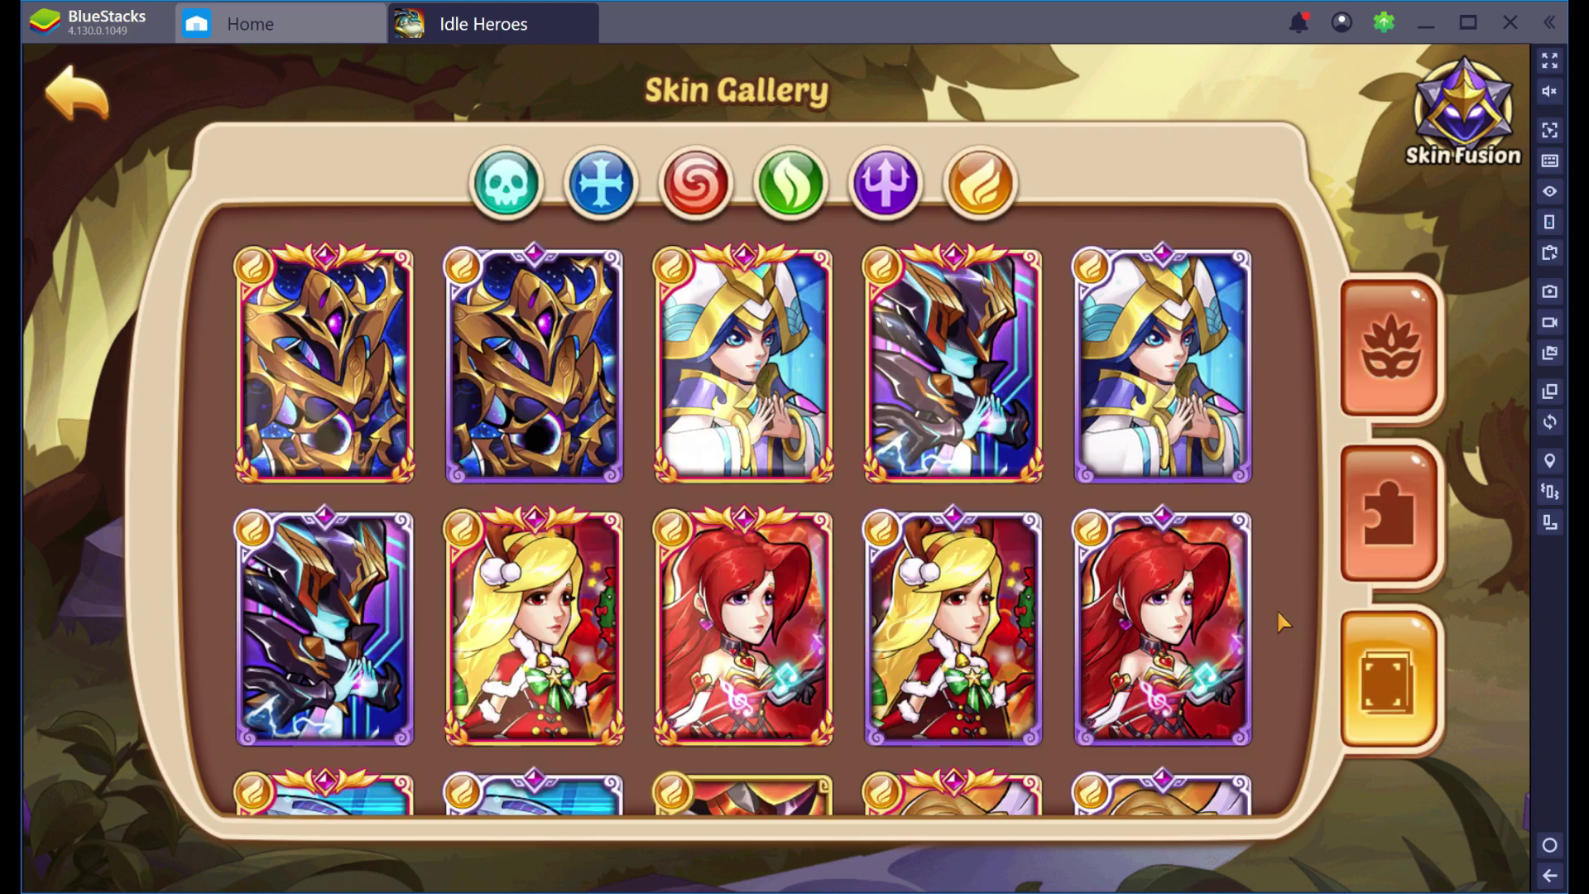
{"action": "scroll", "coordinate": [910, 459], "scroll_direction": "down", "scroll_amount": 3}
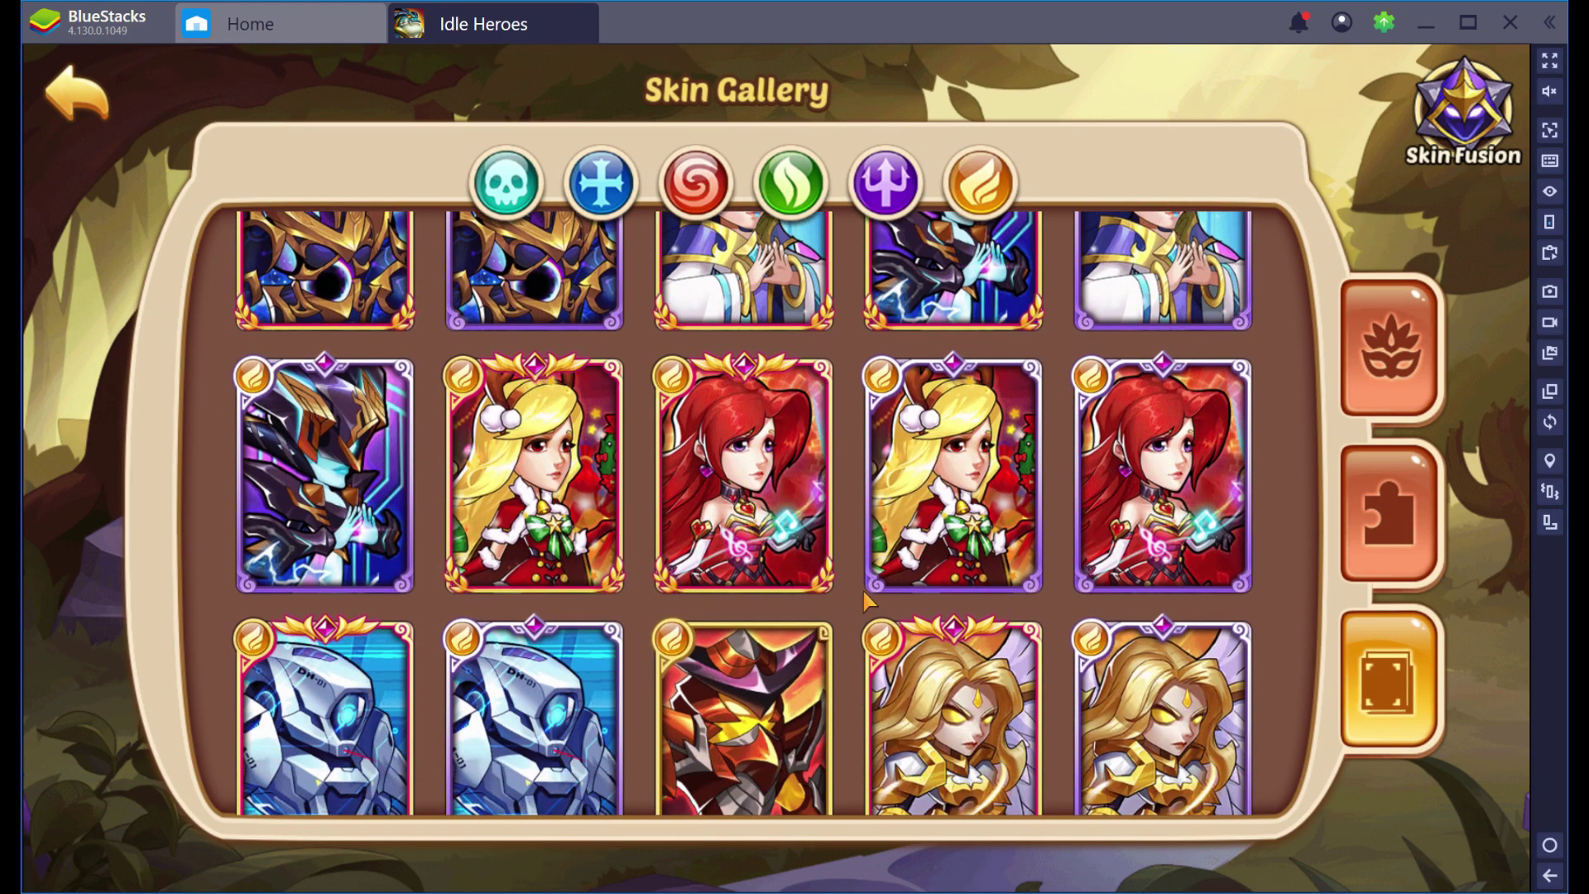
Open Skin Fusion, browse the skins available for forging and close it without forging anything.
{"action": "left_click", "coordinate": [1487, 159]}
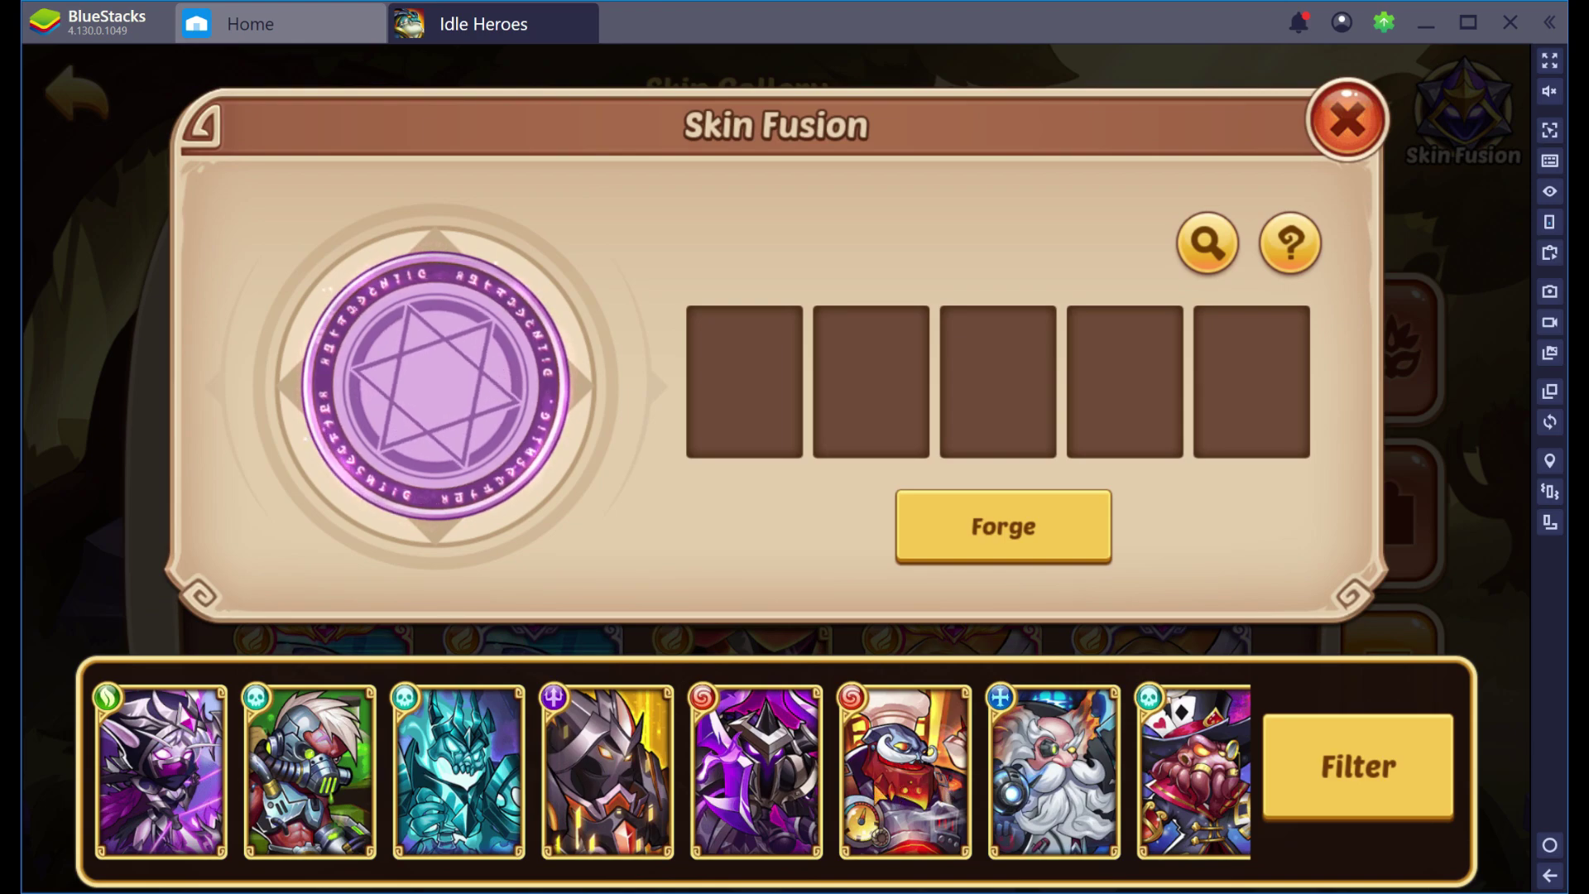
{"action": "scroll", "coordinate": [678, 782], "scroll_direction": "down", "scroll_amount": 3}
{"action": "scroll", "coordinate": [677, 782], "scroll_direction": "down", "scroll_amount": 5}
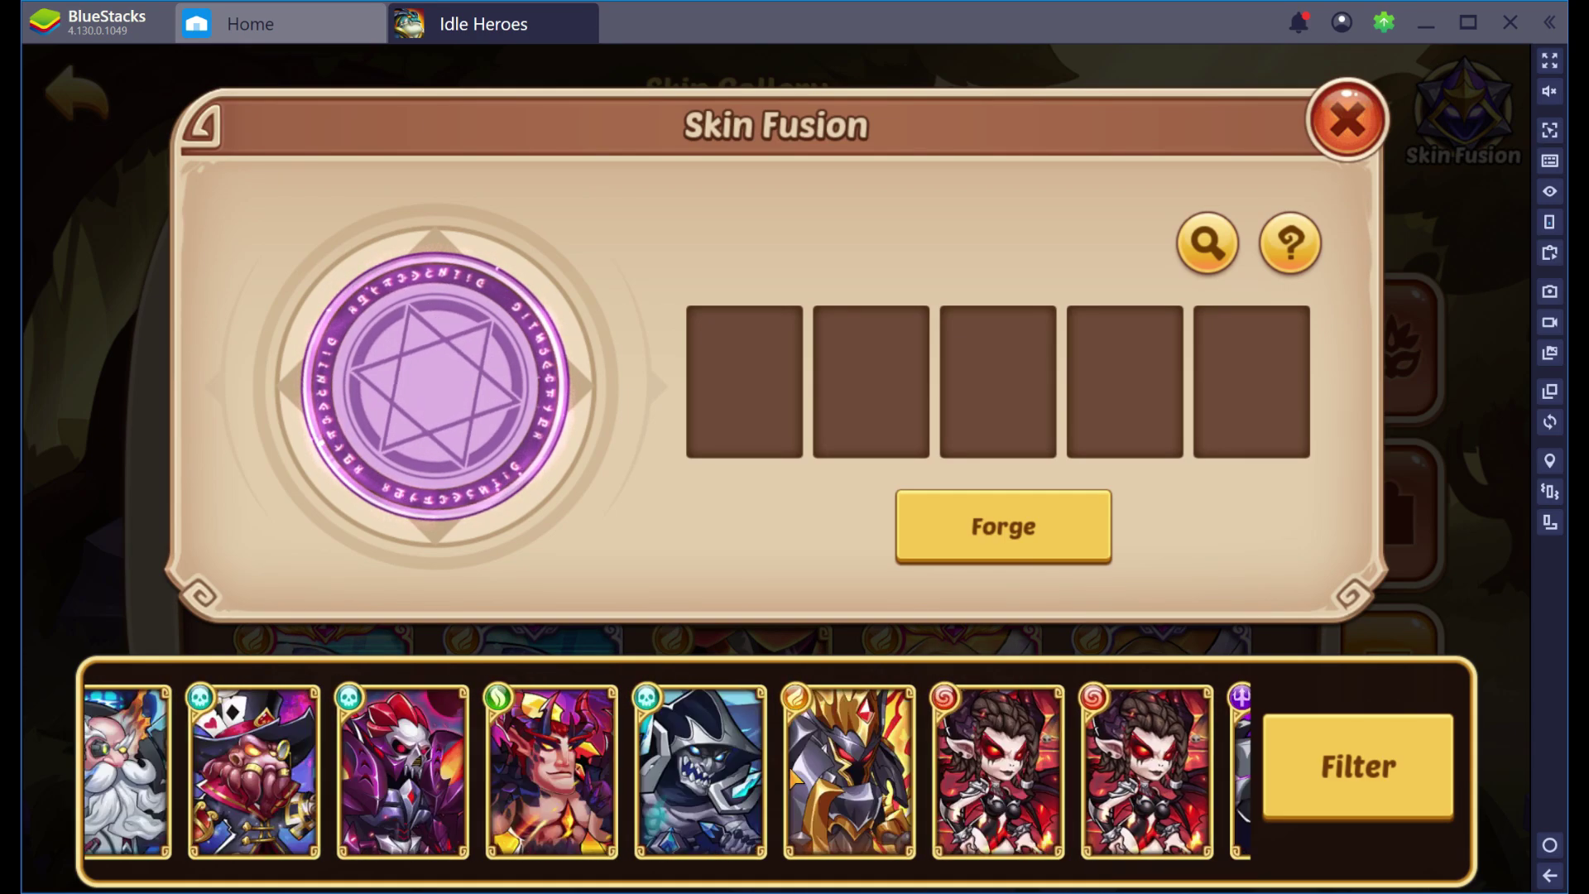
{"action": "scroll", "coordinate": [869, 770], "scroll_direction": "down", "scroll_amount": 5}
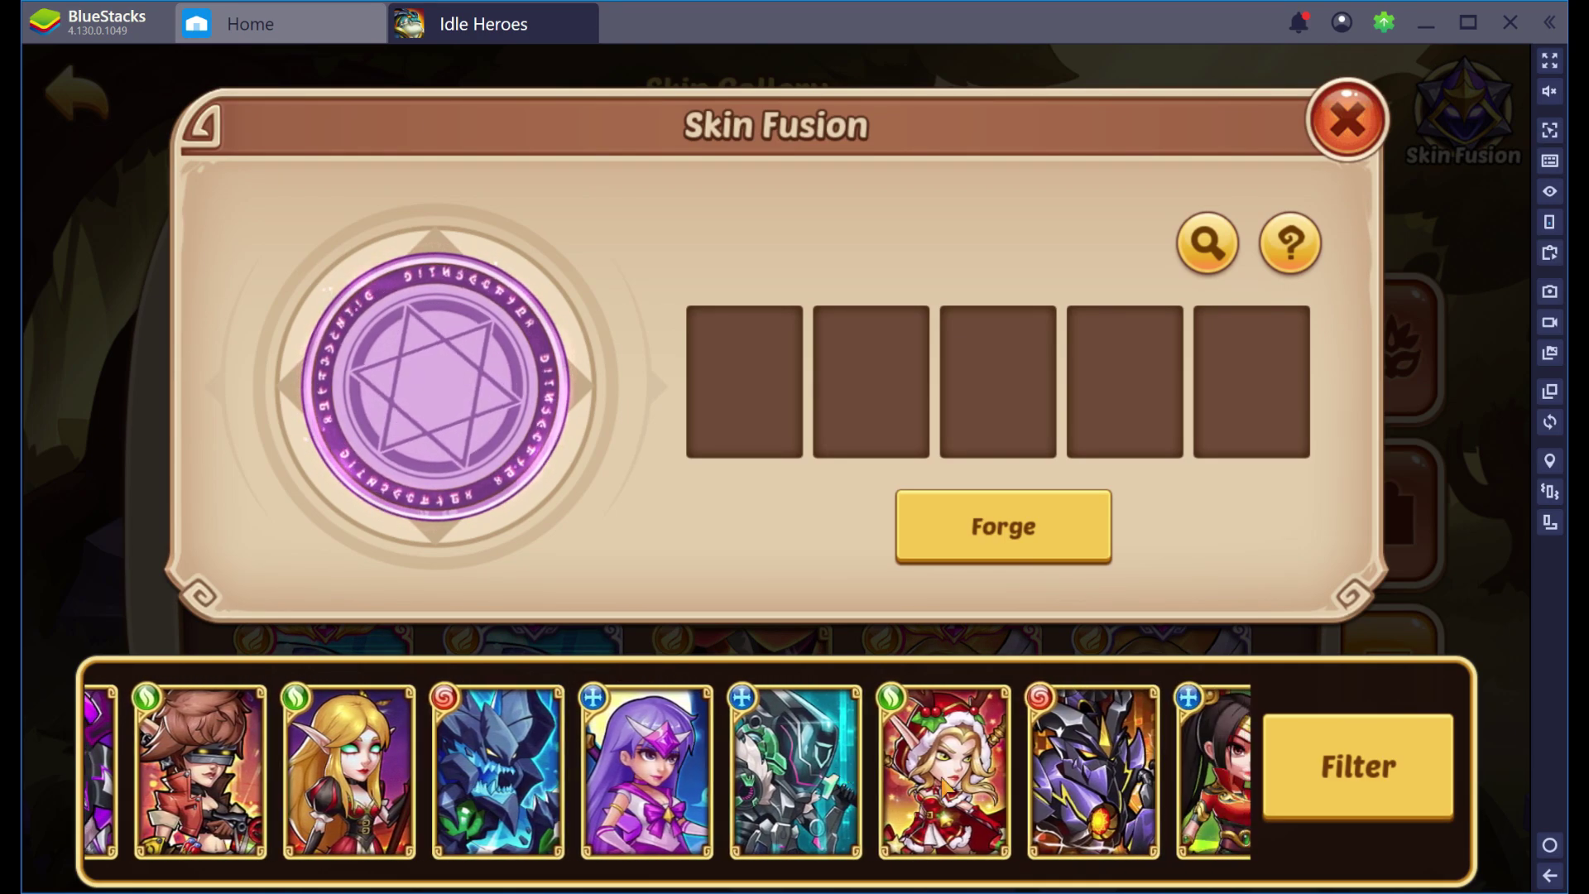
{"action": "scroll", "coordinate": [761, 764], "scroll_direction": "down", "scroll_amount": 5}
{"action": "left_click_drag", "start_coordinate": [641, 776], "coordinate": [1076, 745]}
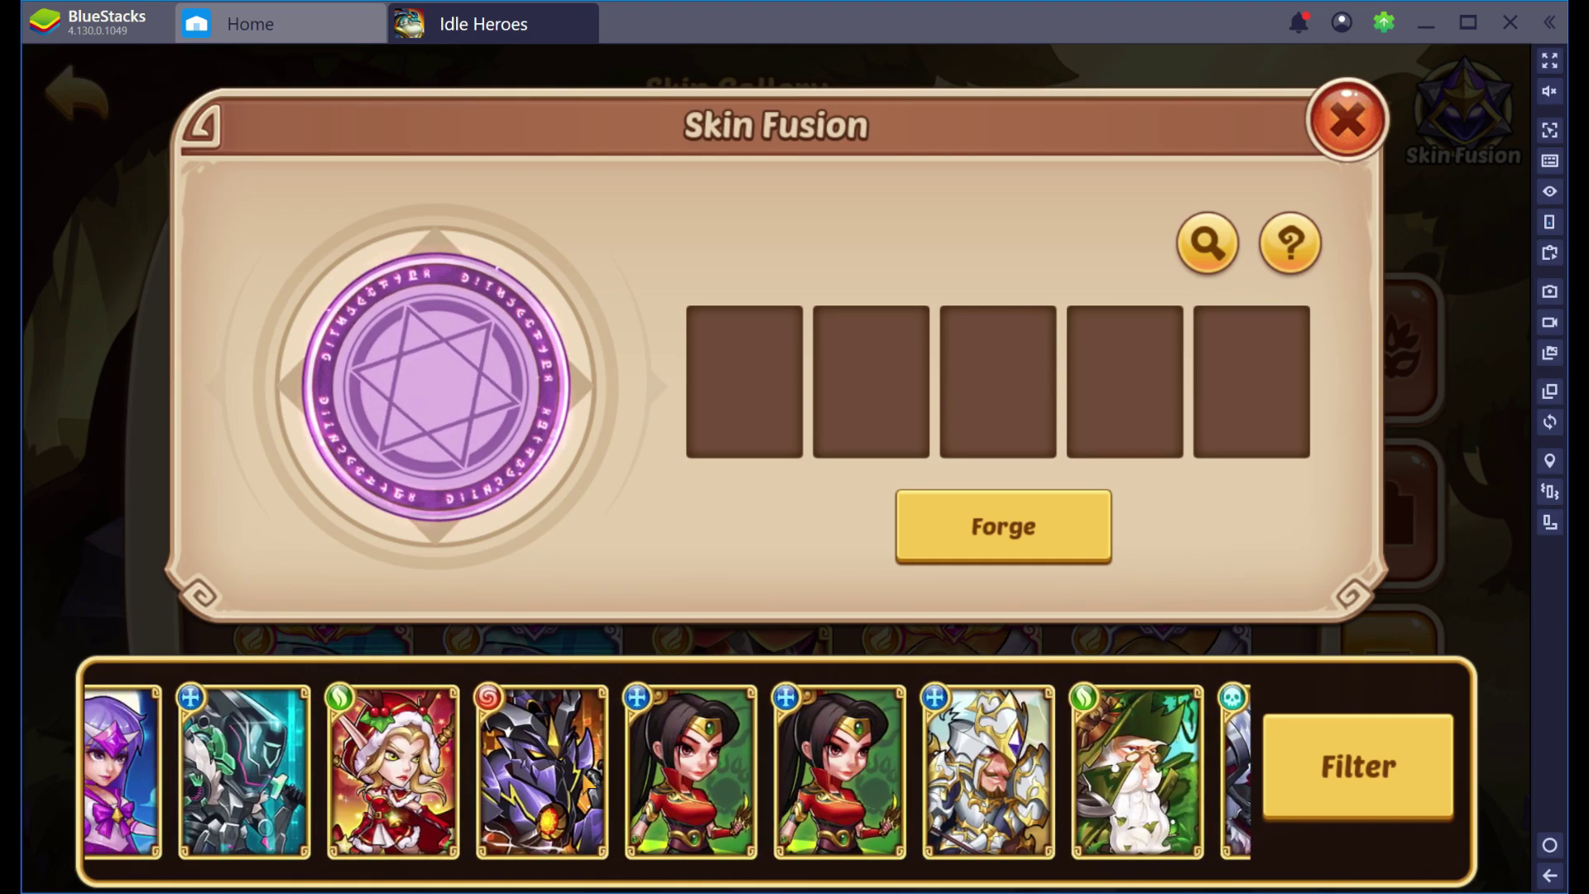
{"action": "left_click", "coordinate": [1347, 121]}
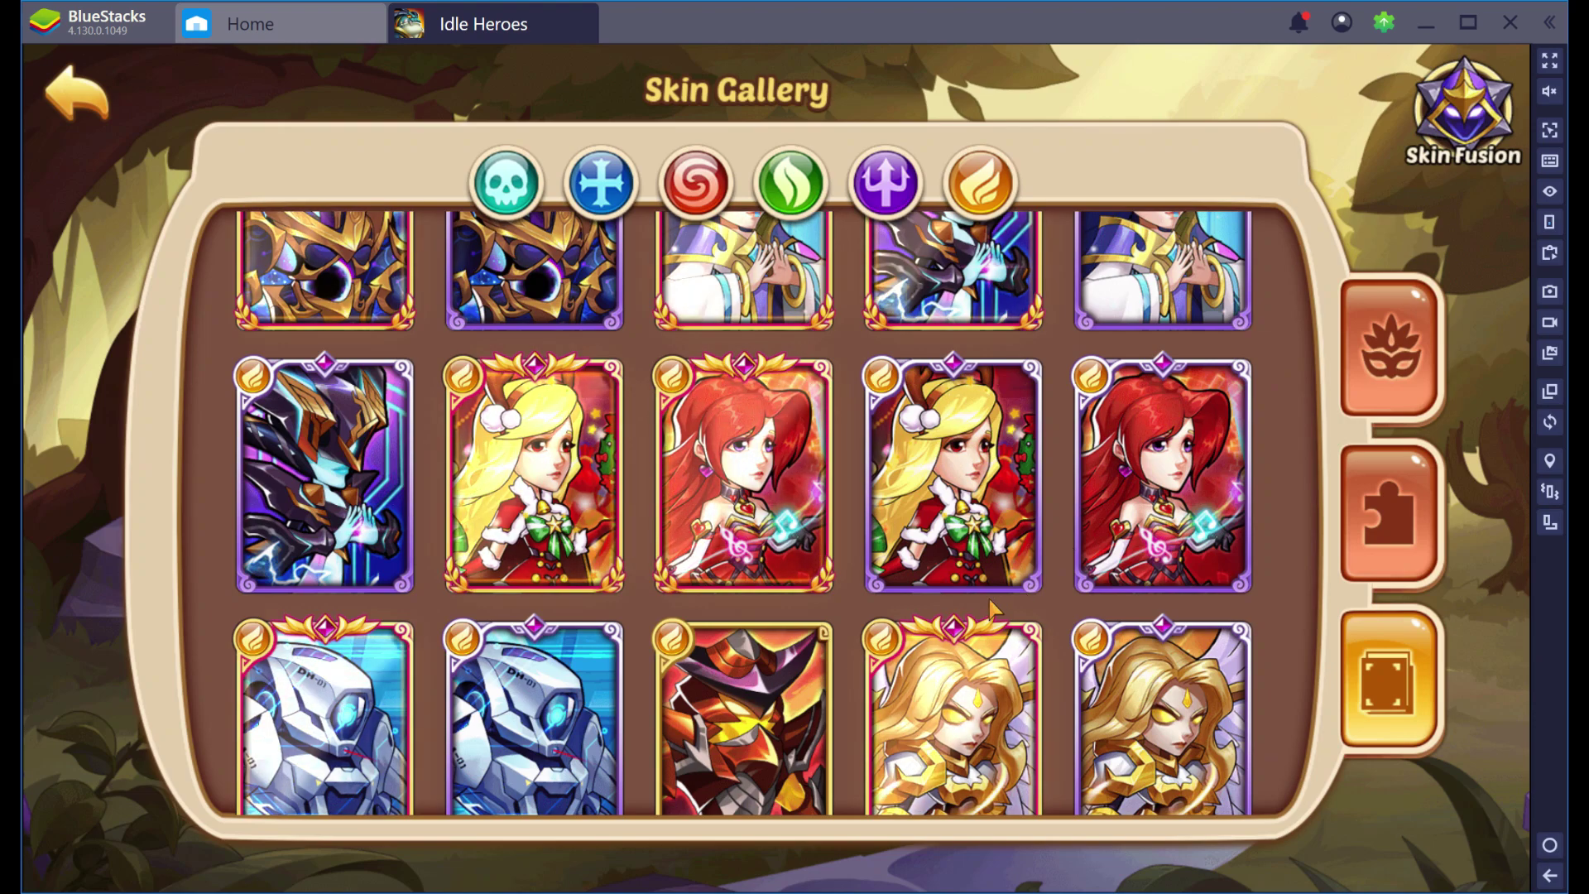
Look through the Skin Gallery and view the details of Mihm's New Year Limited: Ace Quarterback skin.
{"action": "scroll", "coordinate": [1056, 402], "scroll_direction": "down", "scroll_amount": 3}
{"action": "scroll", "coordinate": [976, 245], "scroll_direction": "down", "scroll_amount": 6}
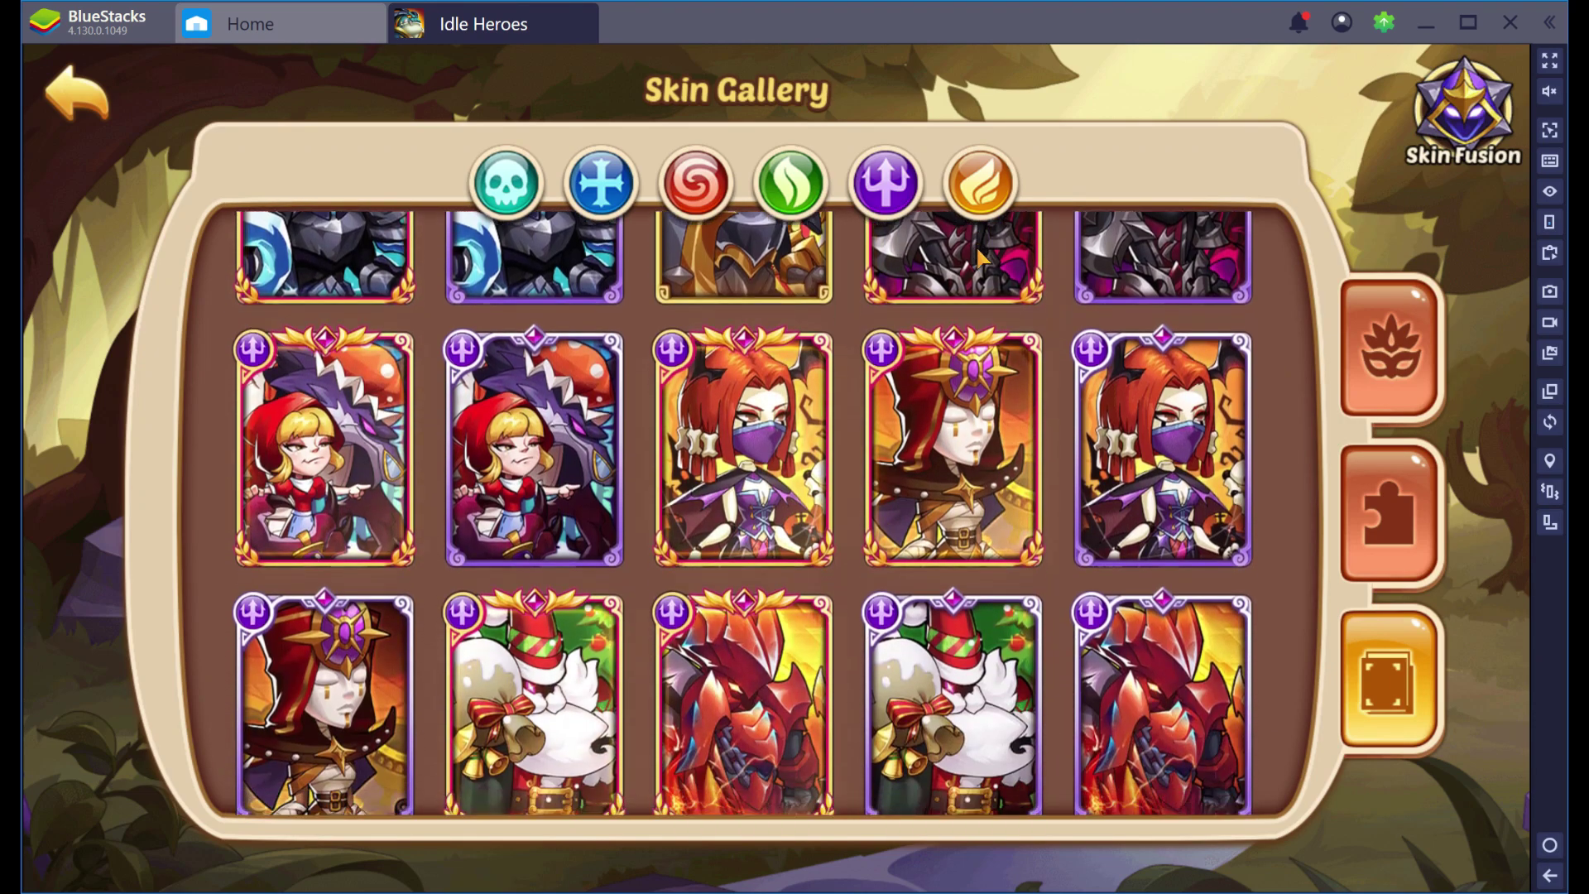
{"action": "scroll", "coordinate": [770, 481], "scroll_direction": "down", "scroll_amount": 2}
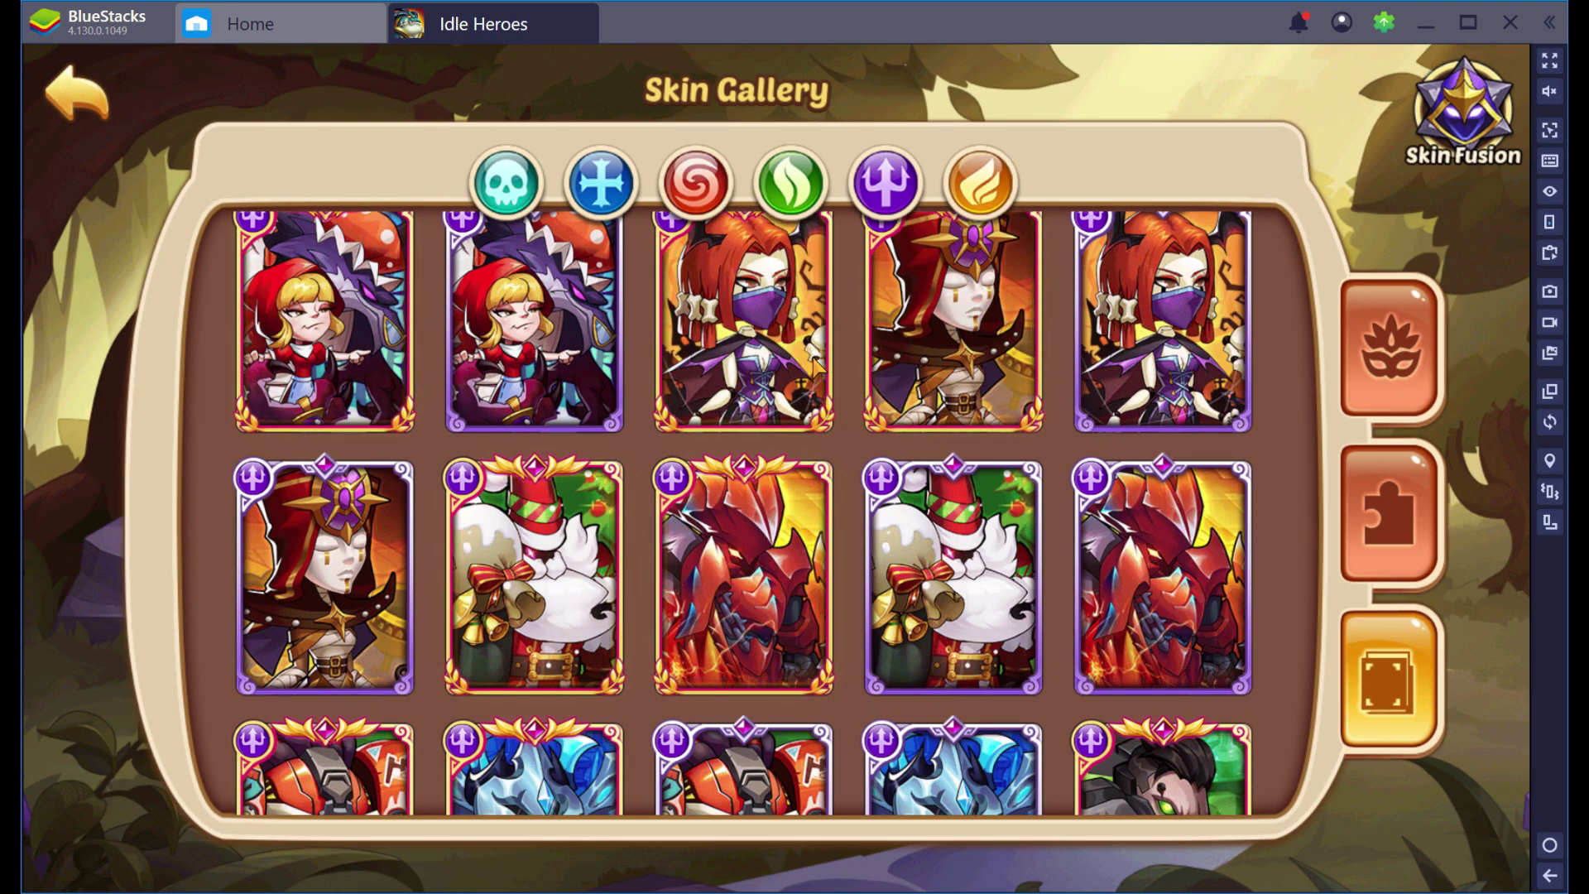
{"action": "scroll", "coordinate": [882, 500], "scroll_direction": "down", "scroll_amount": 3}
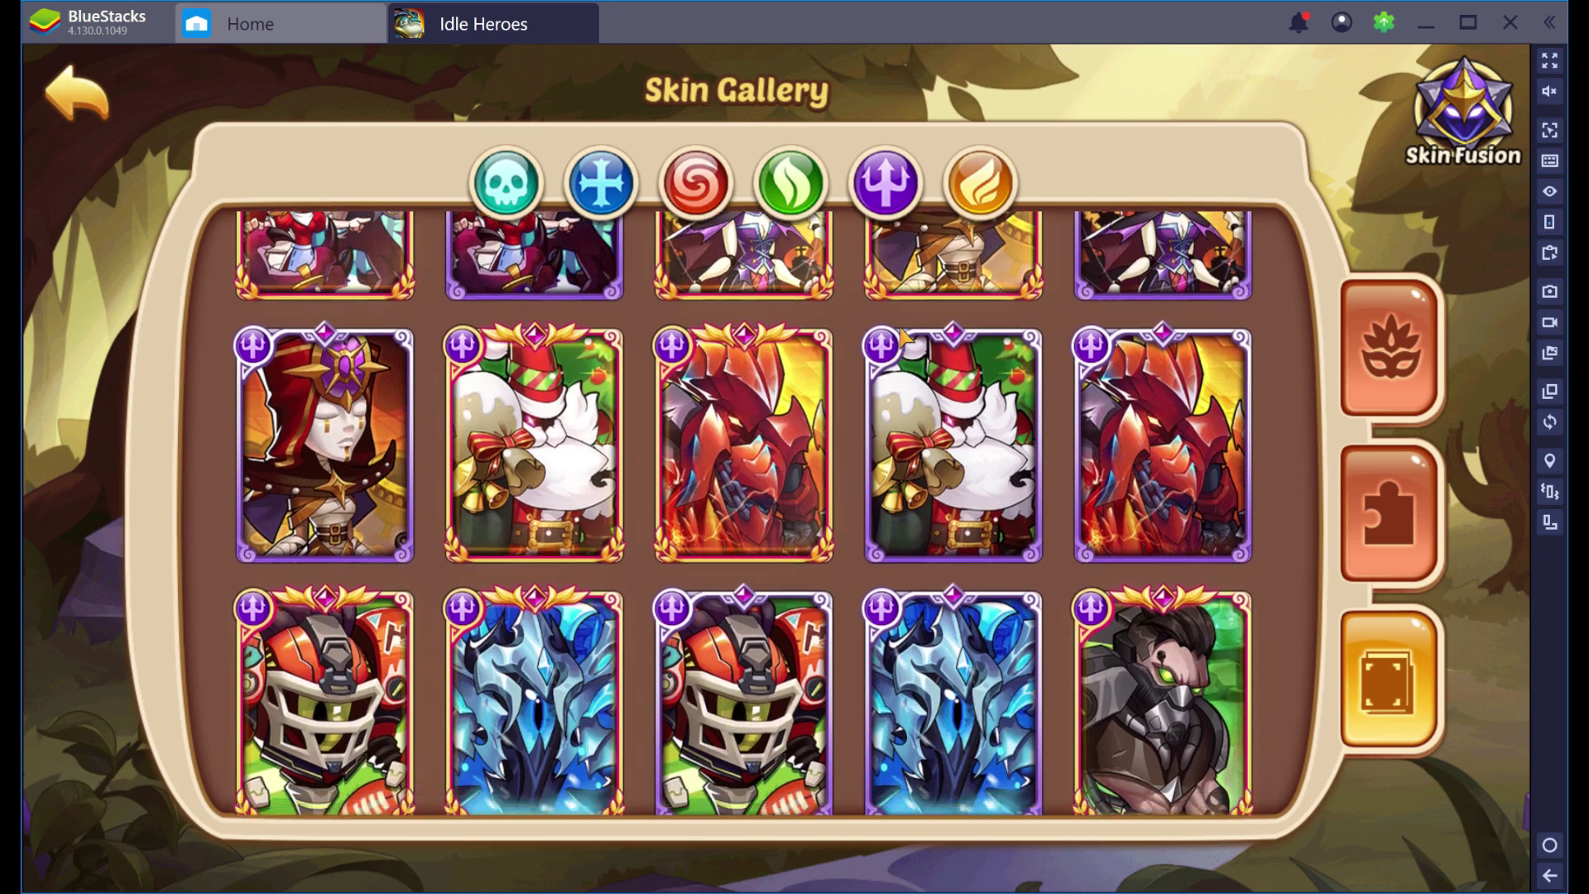
{"action": "scroll", "coordinate": [878, 498], "scroll_direction": "down", "scroll_amount": 2}
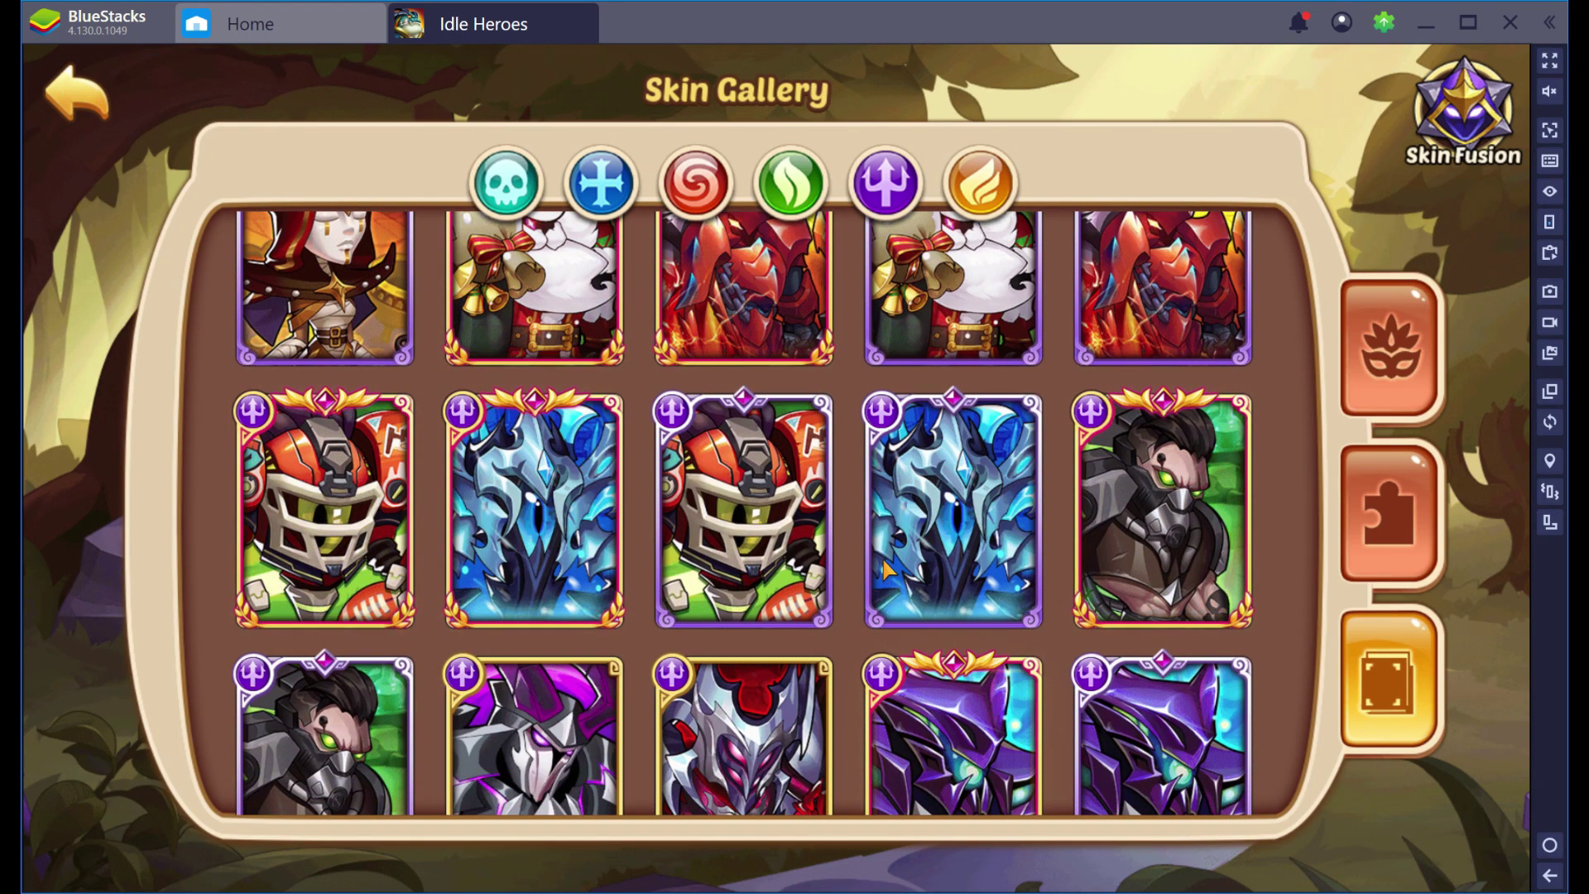
{"action": "left_click_drag", "start_coordinate": [893, 586], "coordinate": [863, 422]}
{"action": "left_click", "coordinate": [748, 373]}
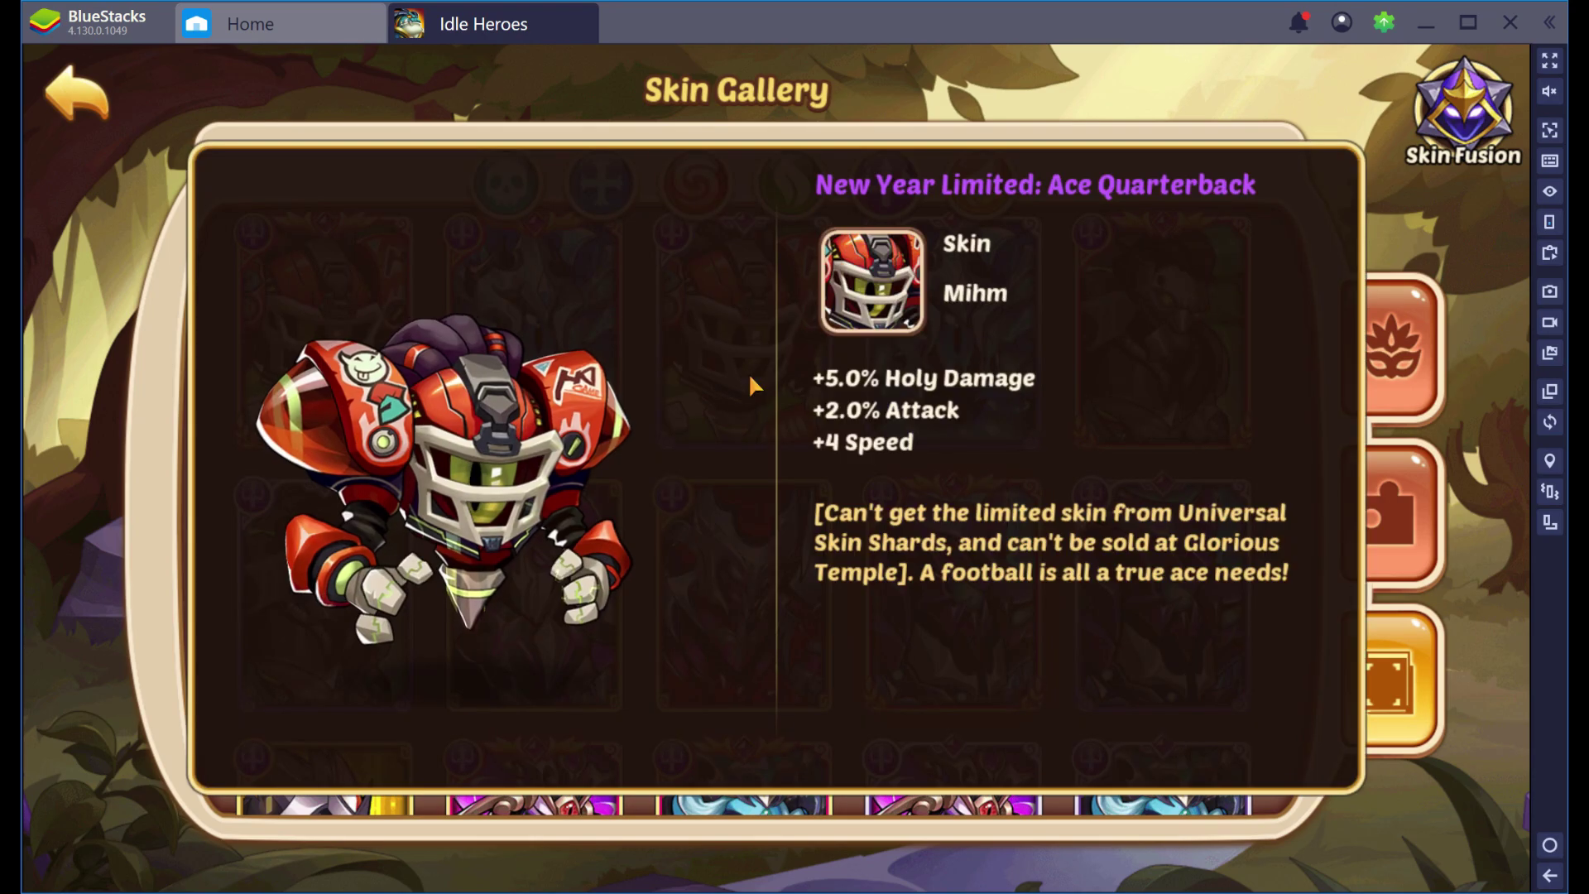
{"action": "left_click", "coordinate": [1044, 688]}
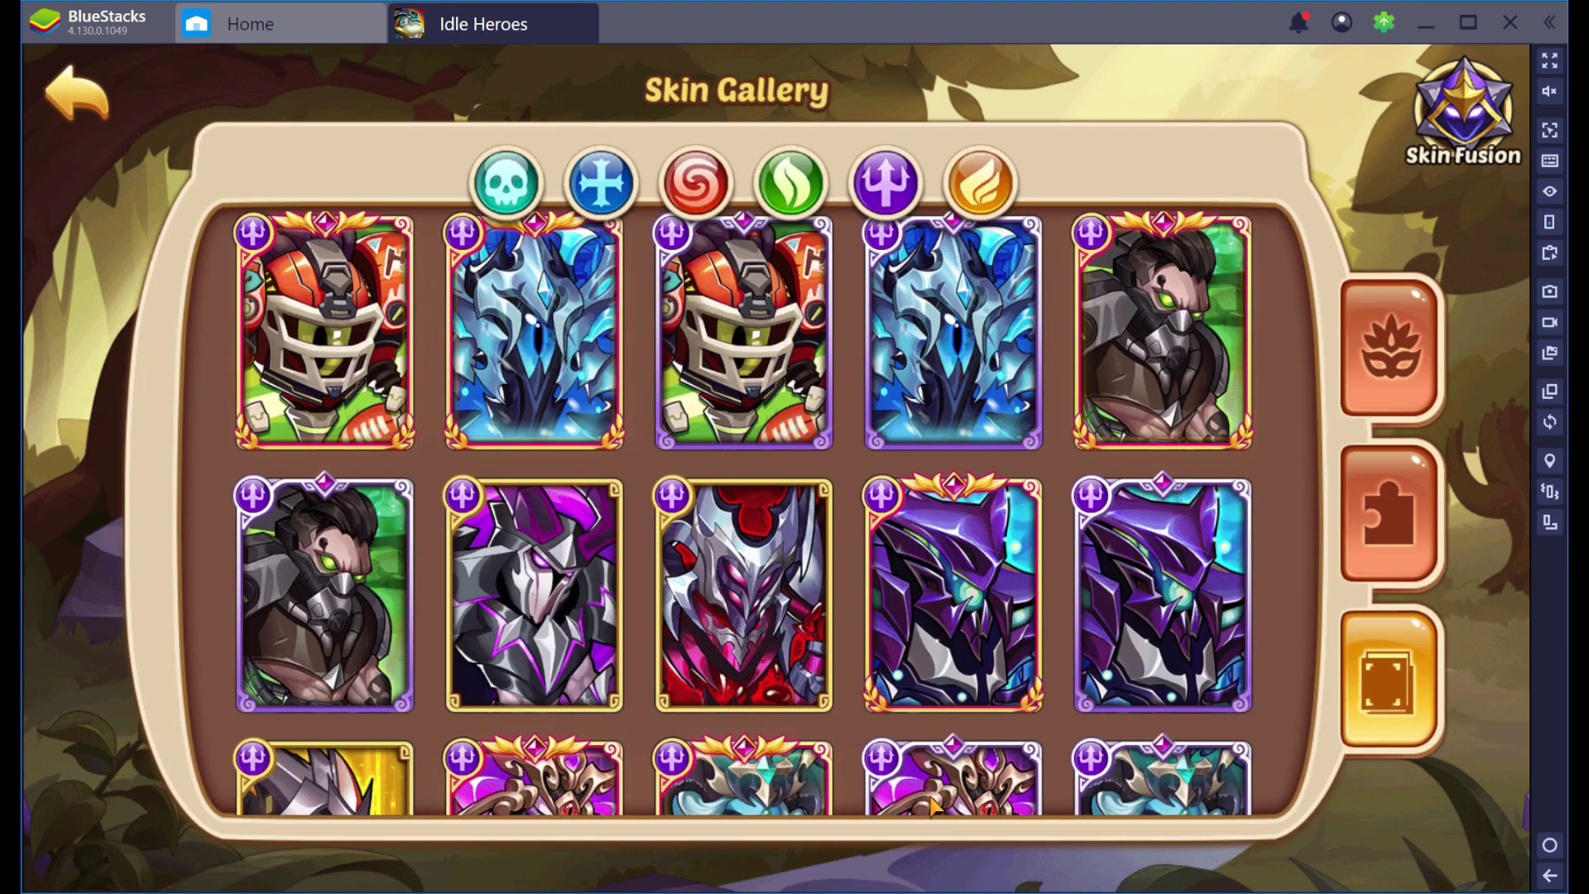
Open the Skin List of owned skins and view the details of Amen-Ra's Limited: Monstrous Tribunal skin.
{"action": "scroll", "coordinate": [1044, 689], "scroll_direction": "down", "scroll_amount": 5}
{"action": "left_click", "coordinate": [1411, 521]}
{"action": "left_click", "coordinate": [1415, 389]}
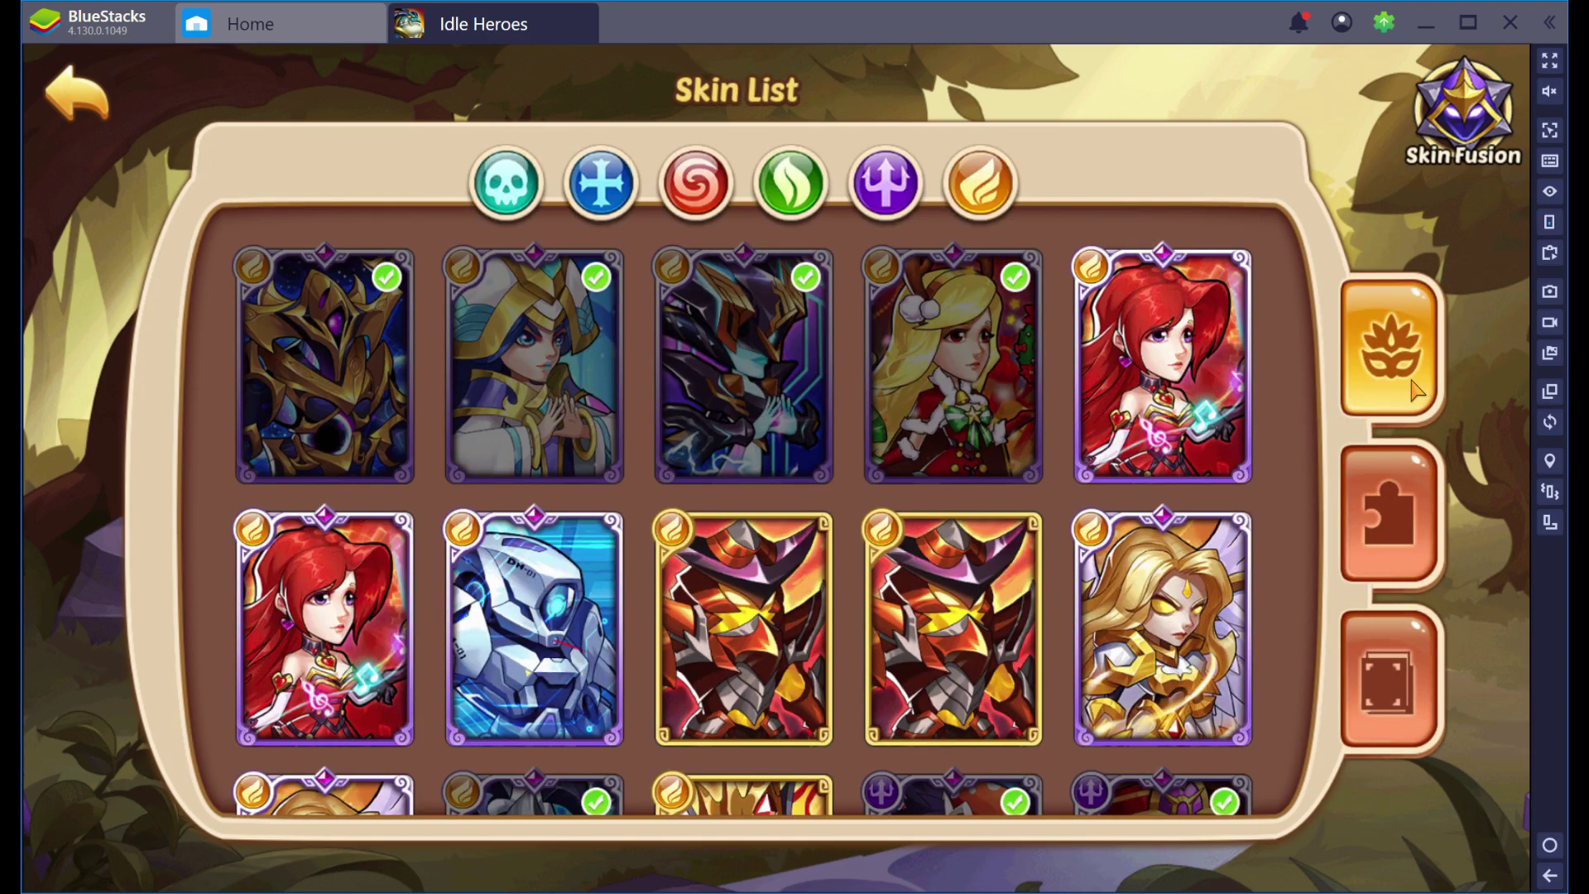
{"action": "left_click_drag", "start_coordinate": [1031, 658], "coordinate": [968, 749]}
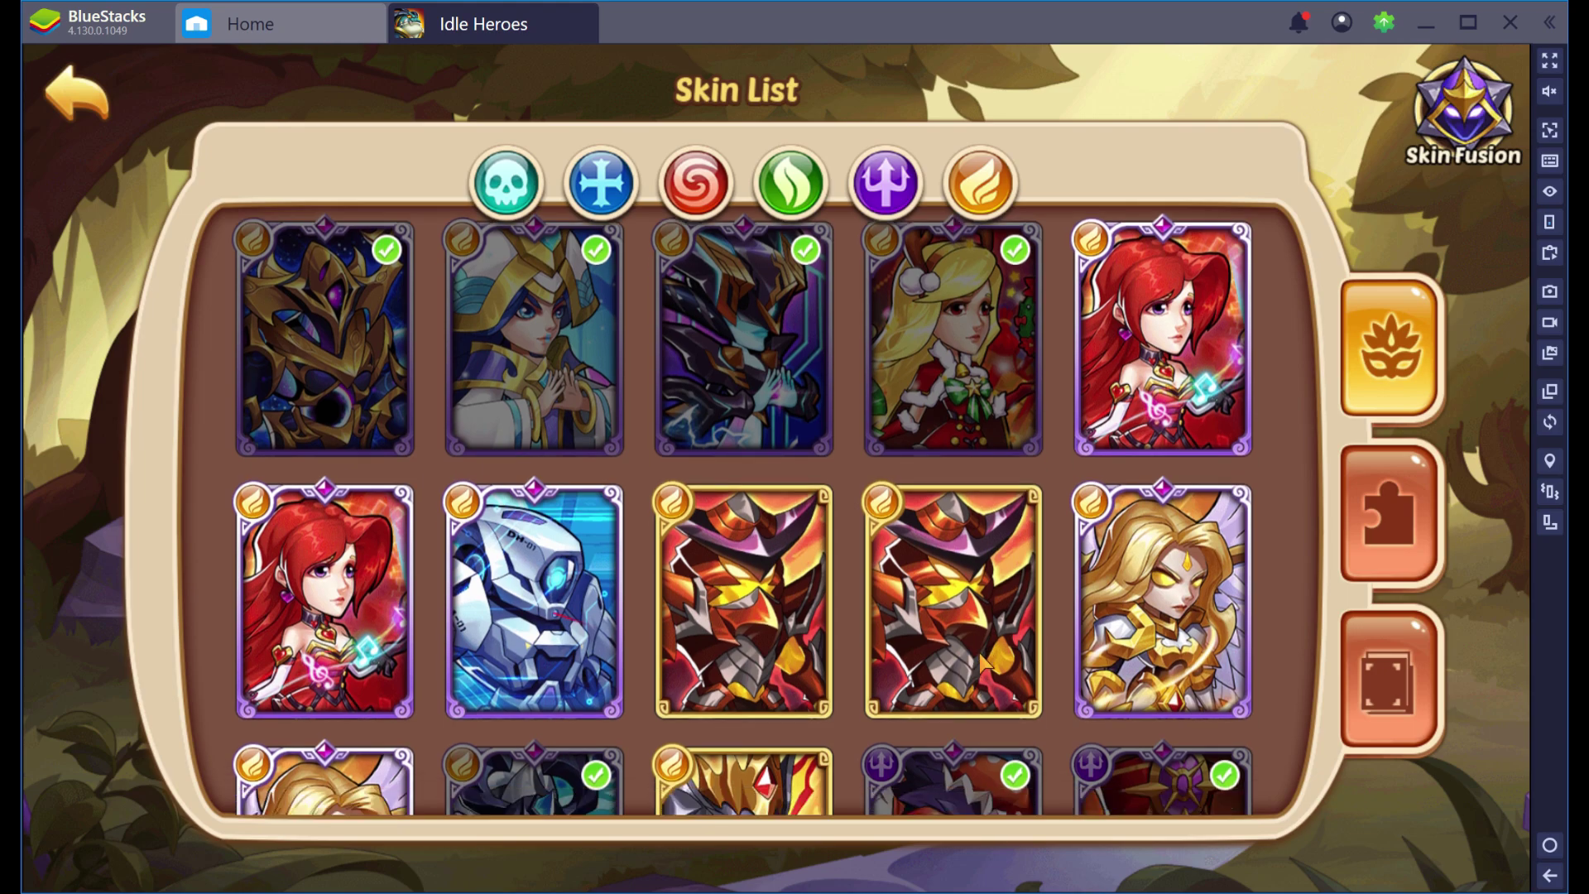
{"action": "left_click_drag", "start_coordinate": [973, 718], "coordinate": [1010, 569]}
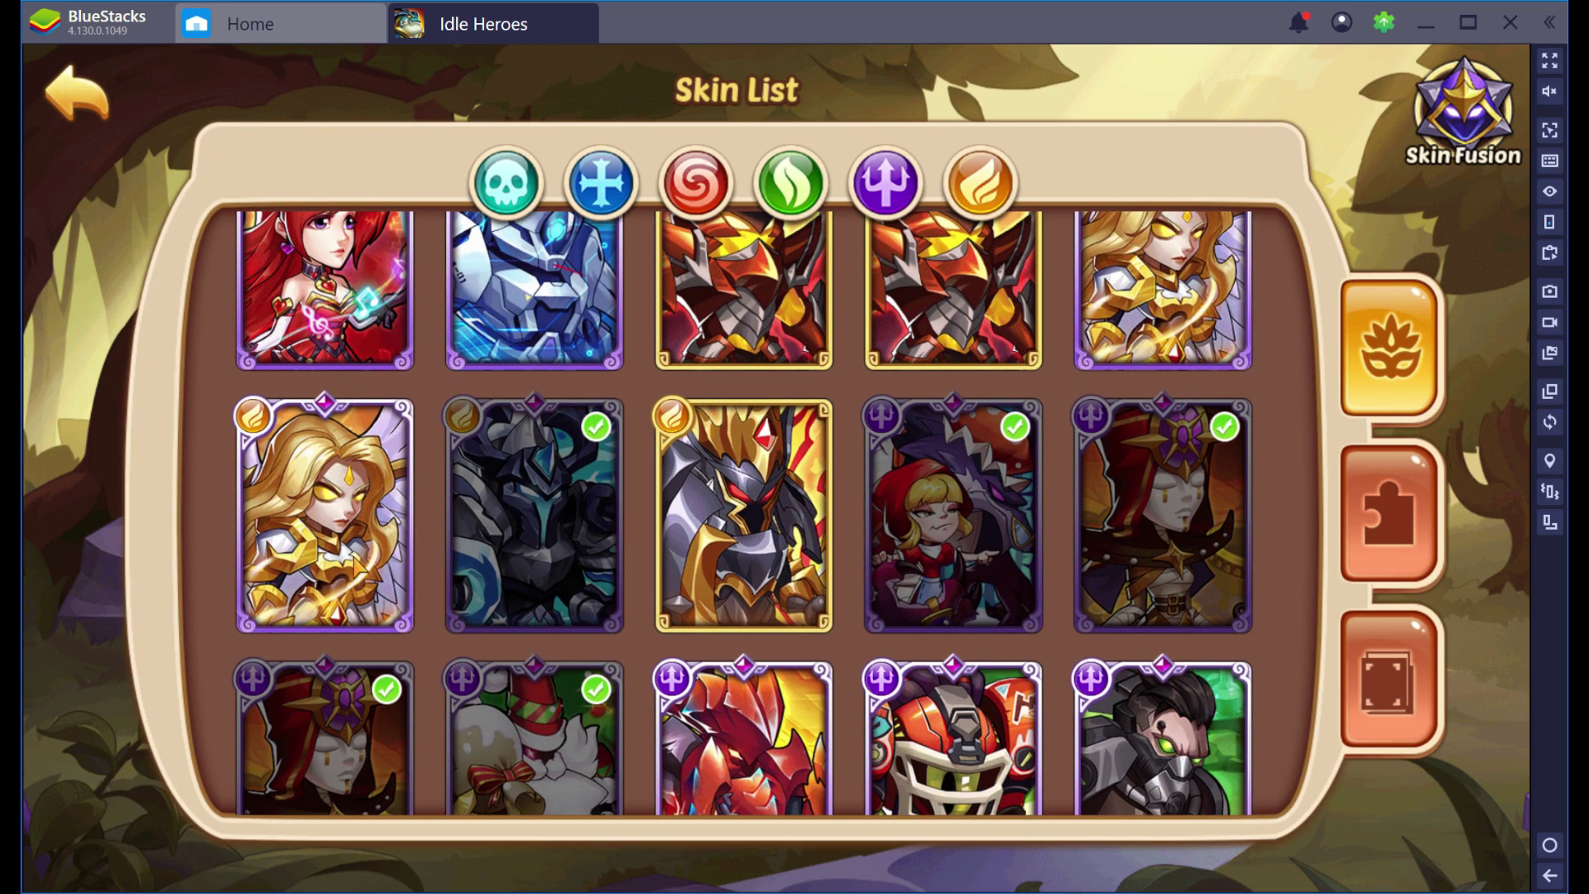
{"action": "left_click", "coordinate": [1163, 290]}
{"action": "left_click", "coordinate": [1179, 820]}
{"action": "left_click_drag", "start_coordinate": [962, 708], "coordinate": [840, 515]}
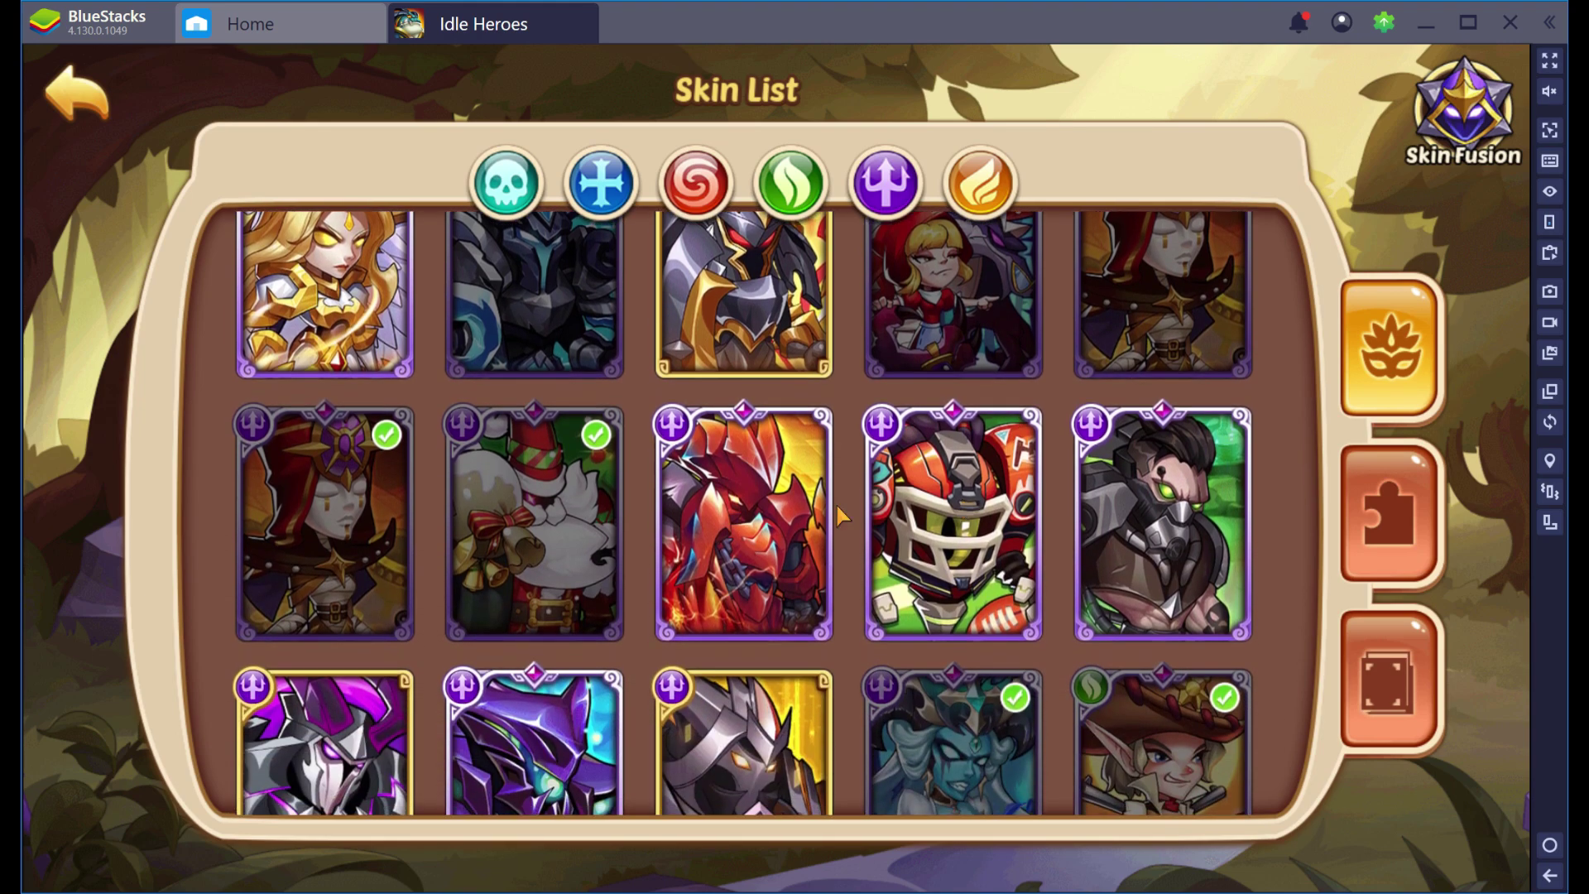
{"action": "left_click", "coordinate": [339, 537]}
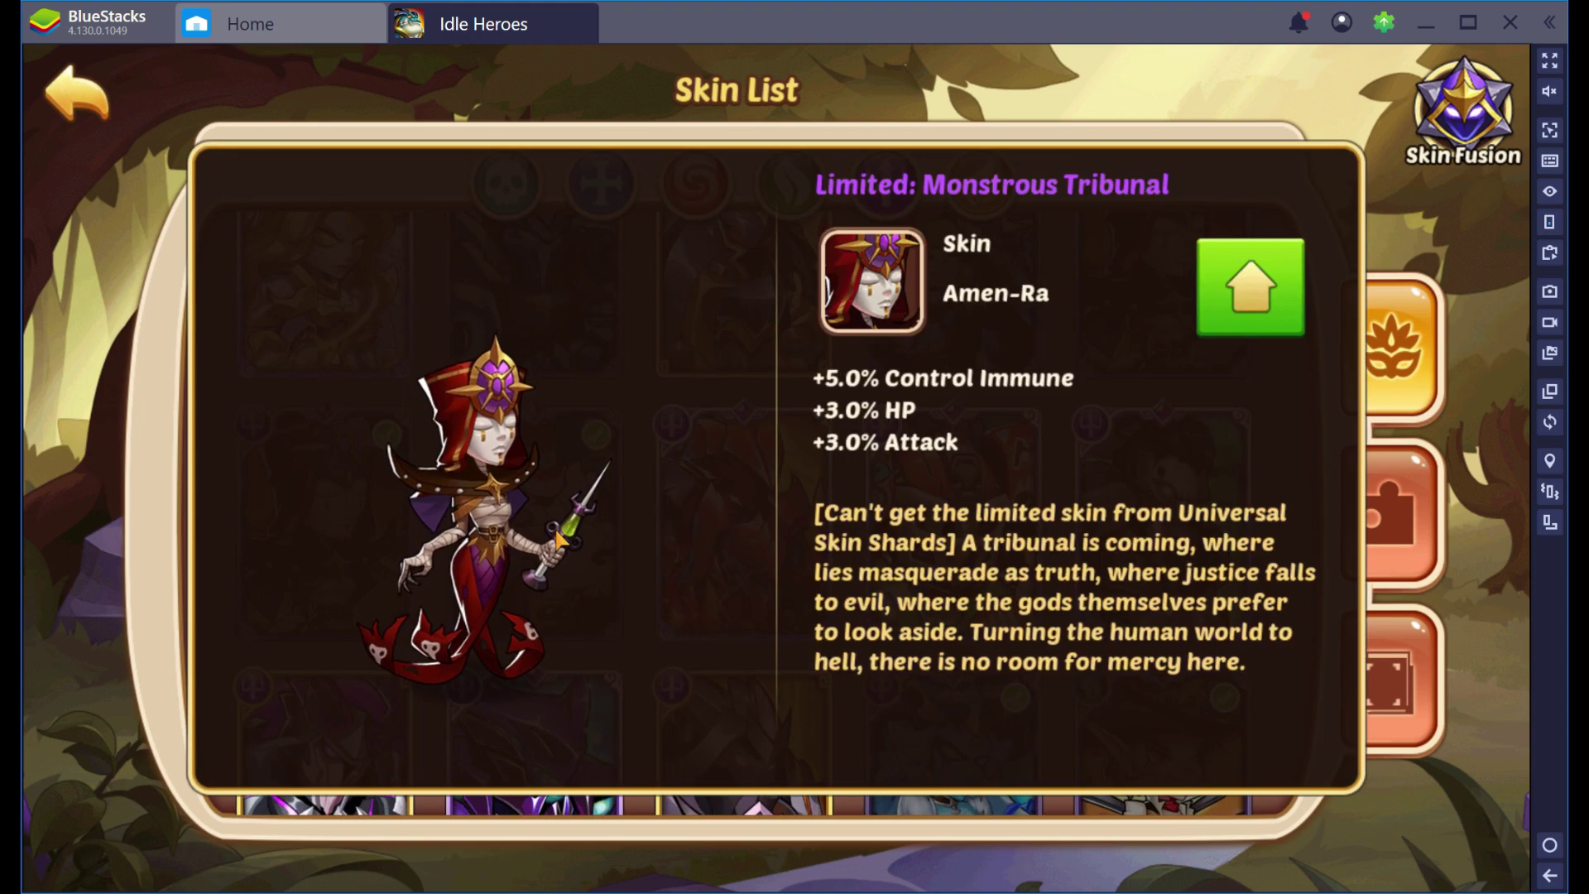
{"action": "left_click", "coordinate": [673, 820]}
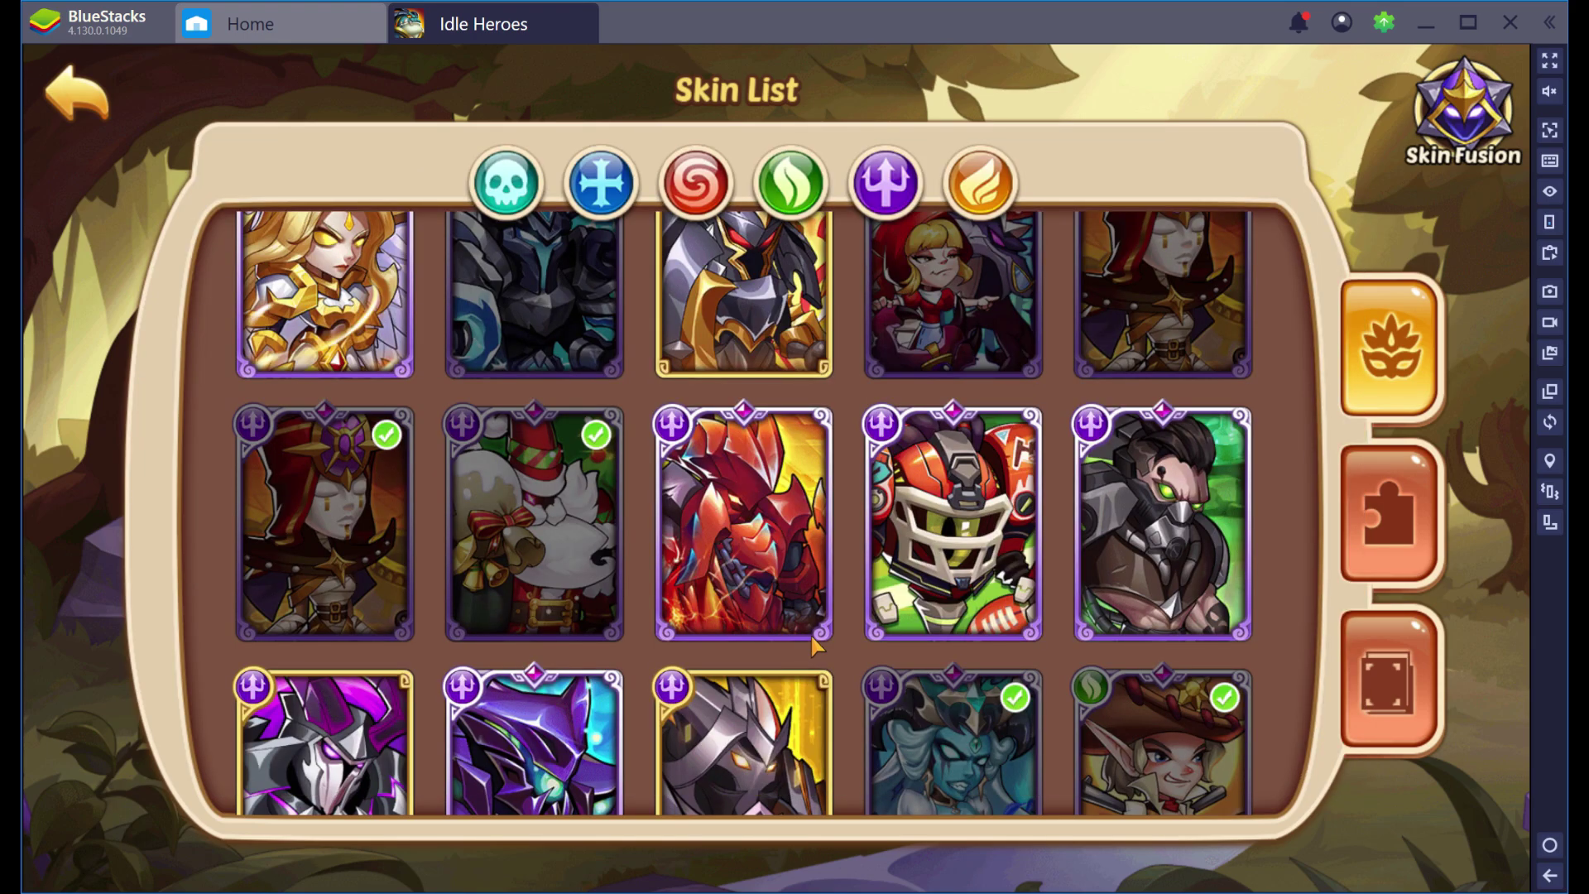
View Valkyrie's Limited: Spear of Trial skin, look through the remaining owned skins and return to the town.
{"action": "scroll", "coordinate": [818, 632], "scroll_direction": "down", "scroll_amount": 5}
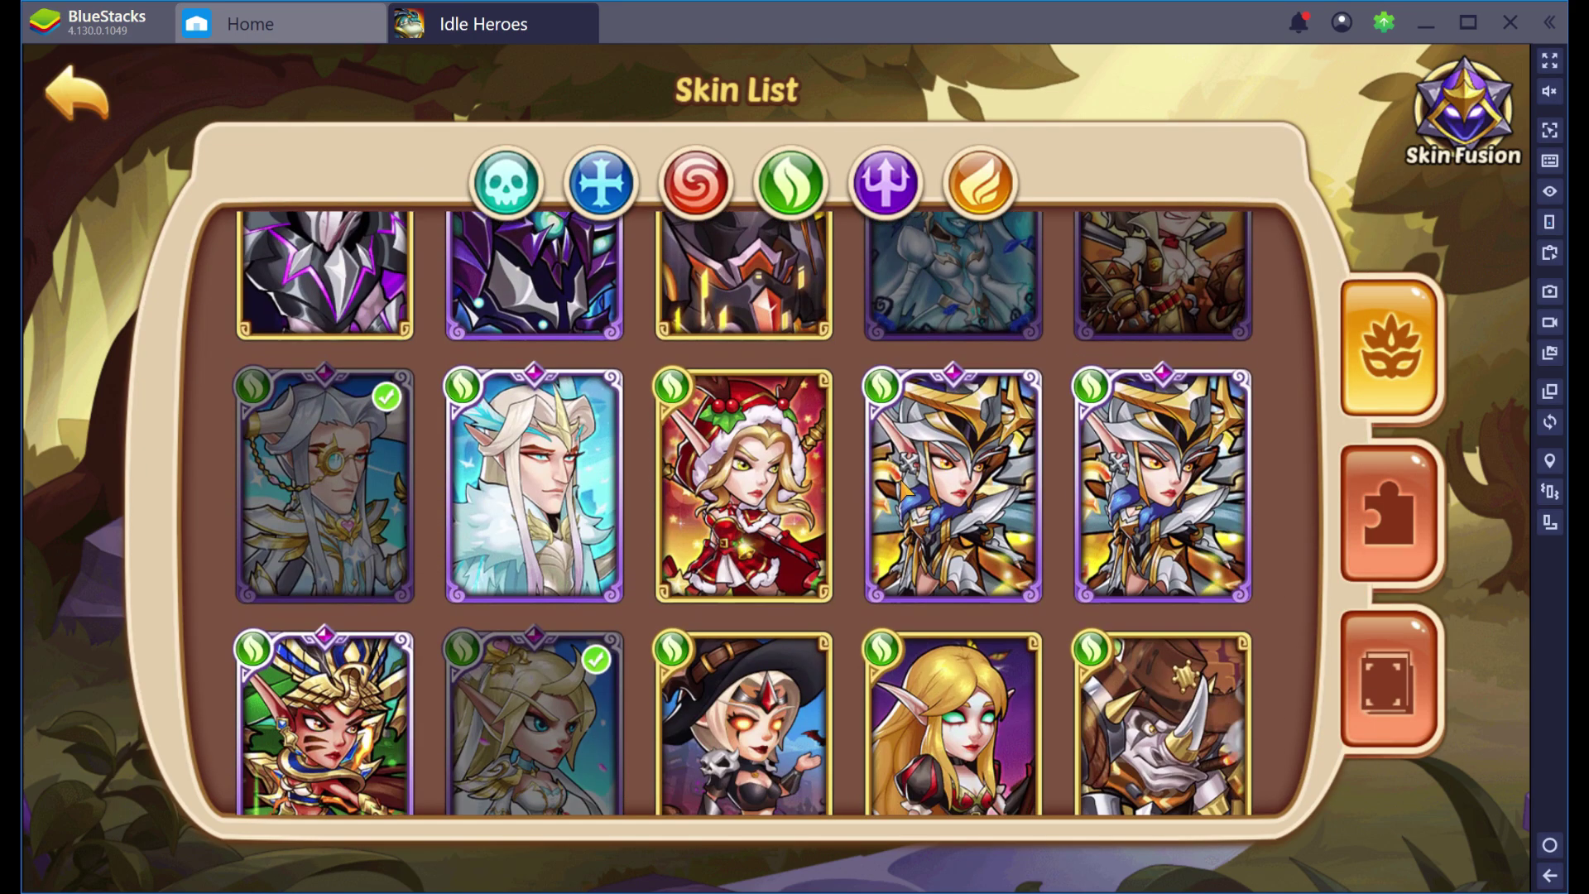
{"action": "left_click", "coordinate": [1150, 489]}
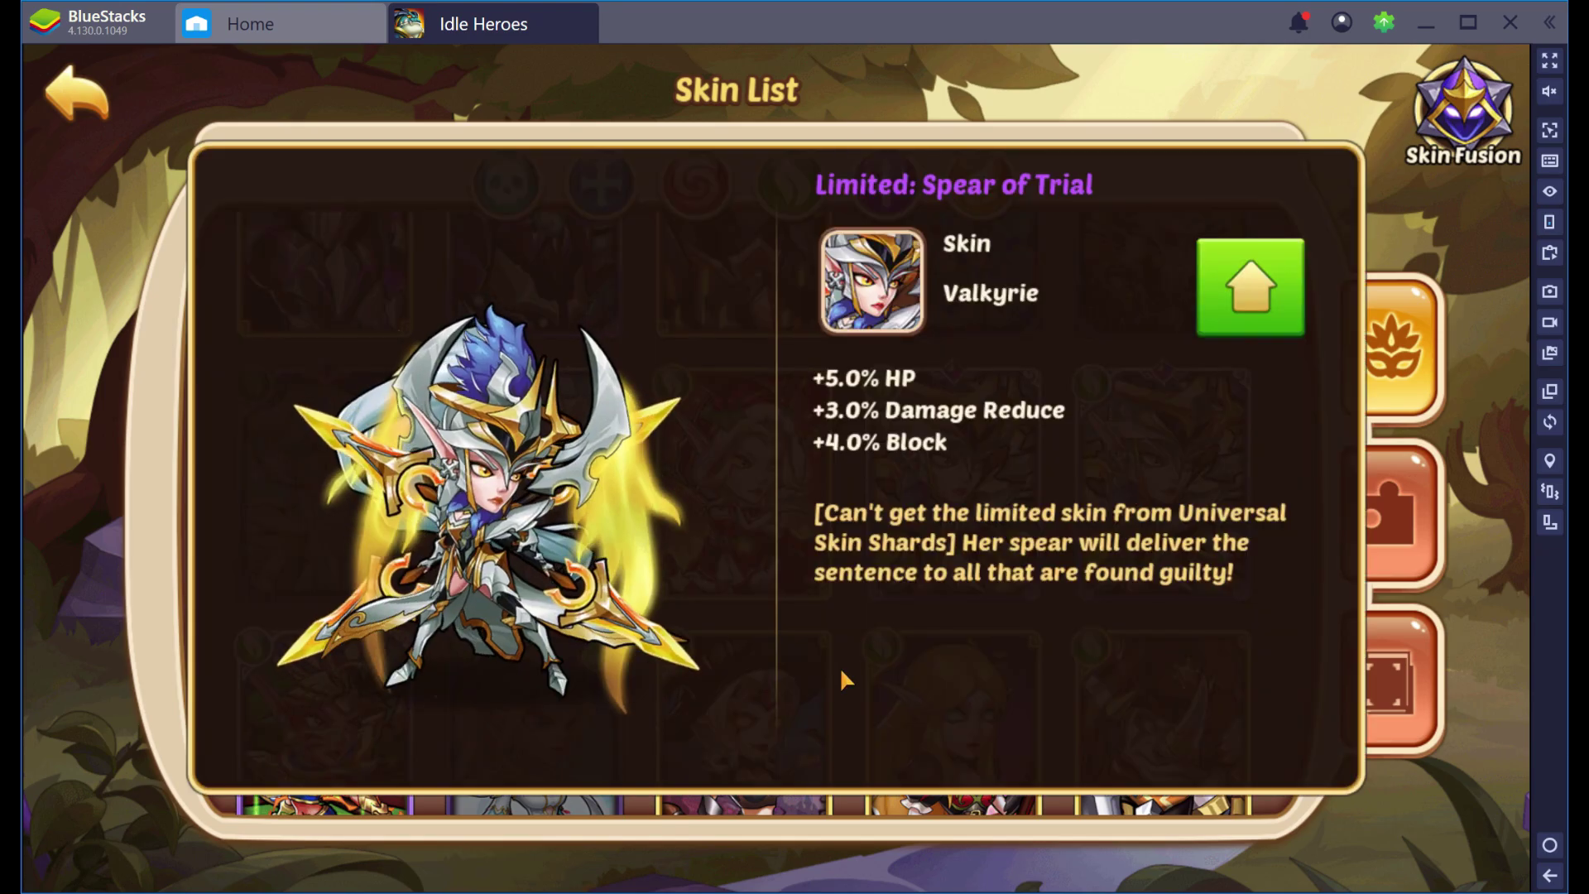
{"action": "left_click", "coordinate": [673, 816]}
{"action": "scroll", "coordinate": [683, 660], "scroll_direction": "down", "scroll_amount": 5}
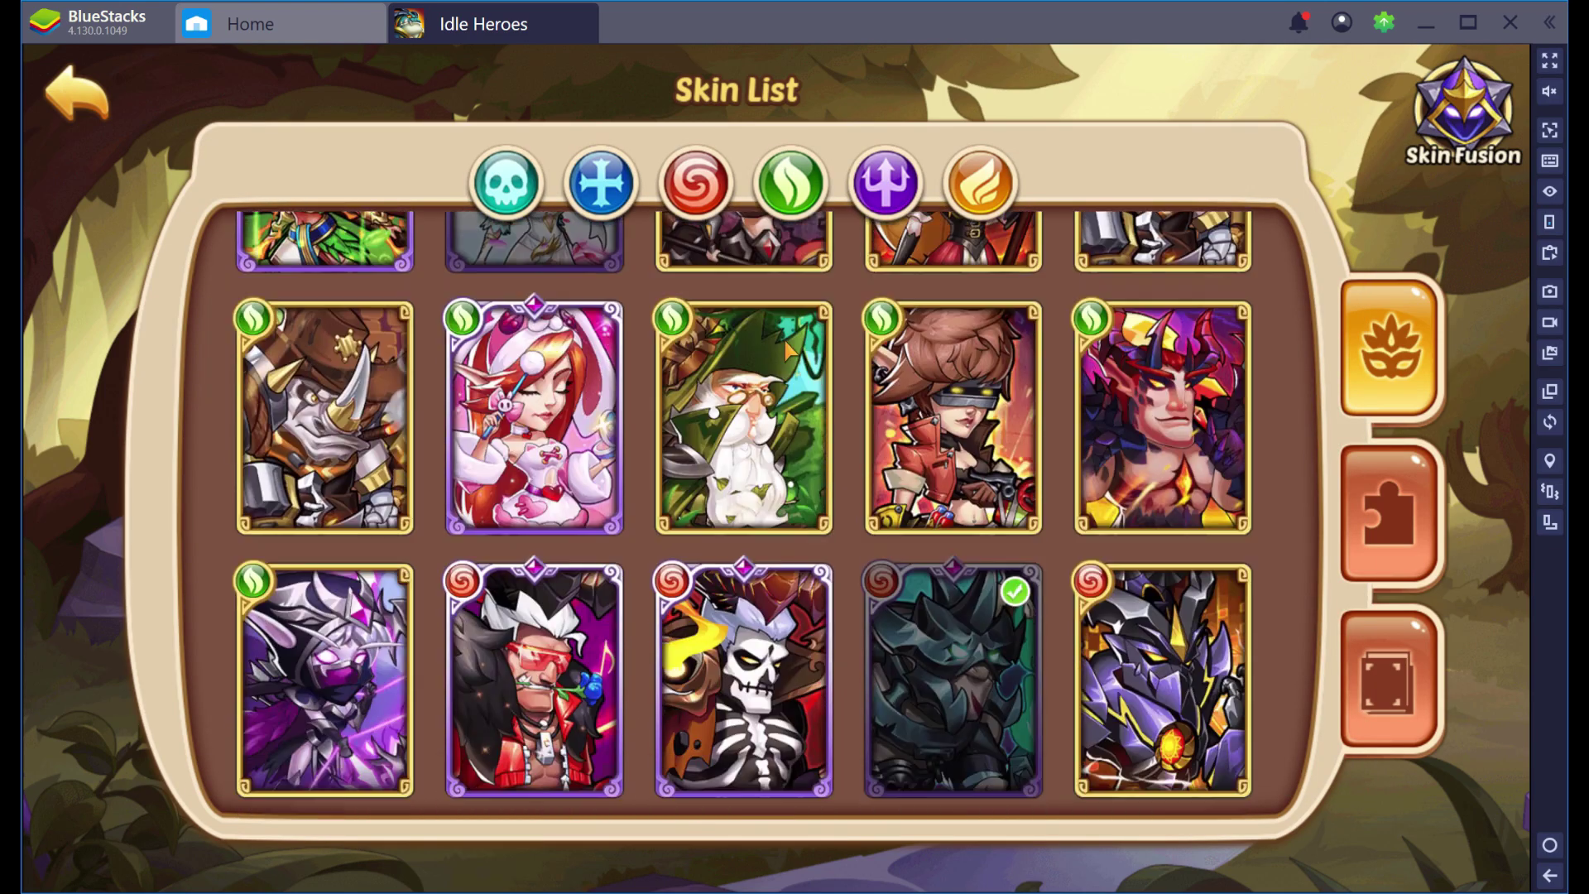
{"action": "scroll", "coordinate": [768, 455], "scroll_direction": "down", "scroll_amount": 8}
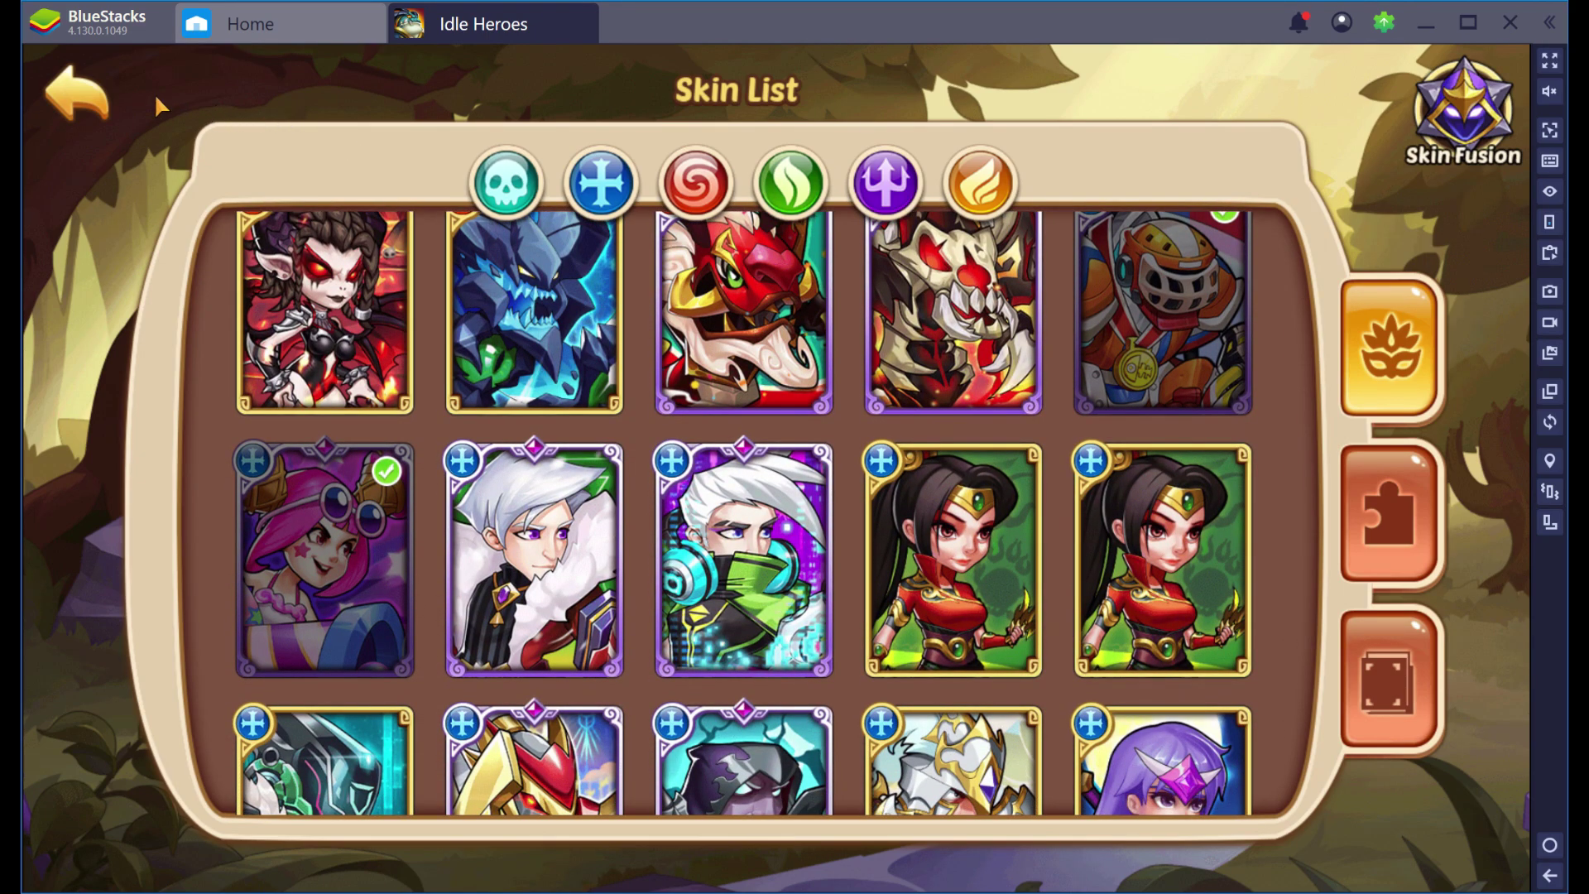
{"action": "left_click", "coordinate": [79, 95]}
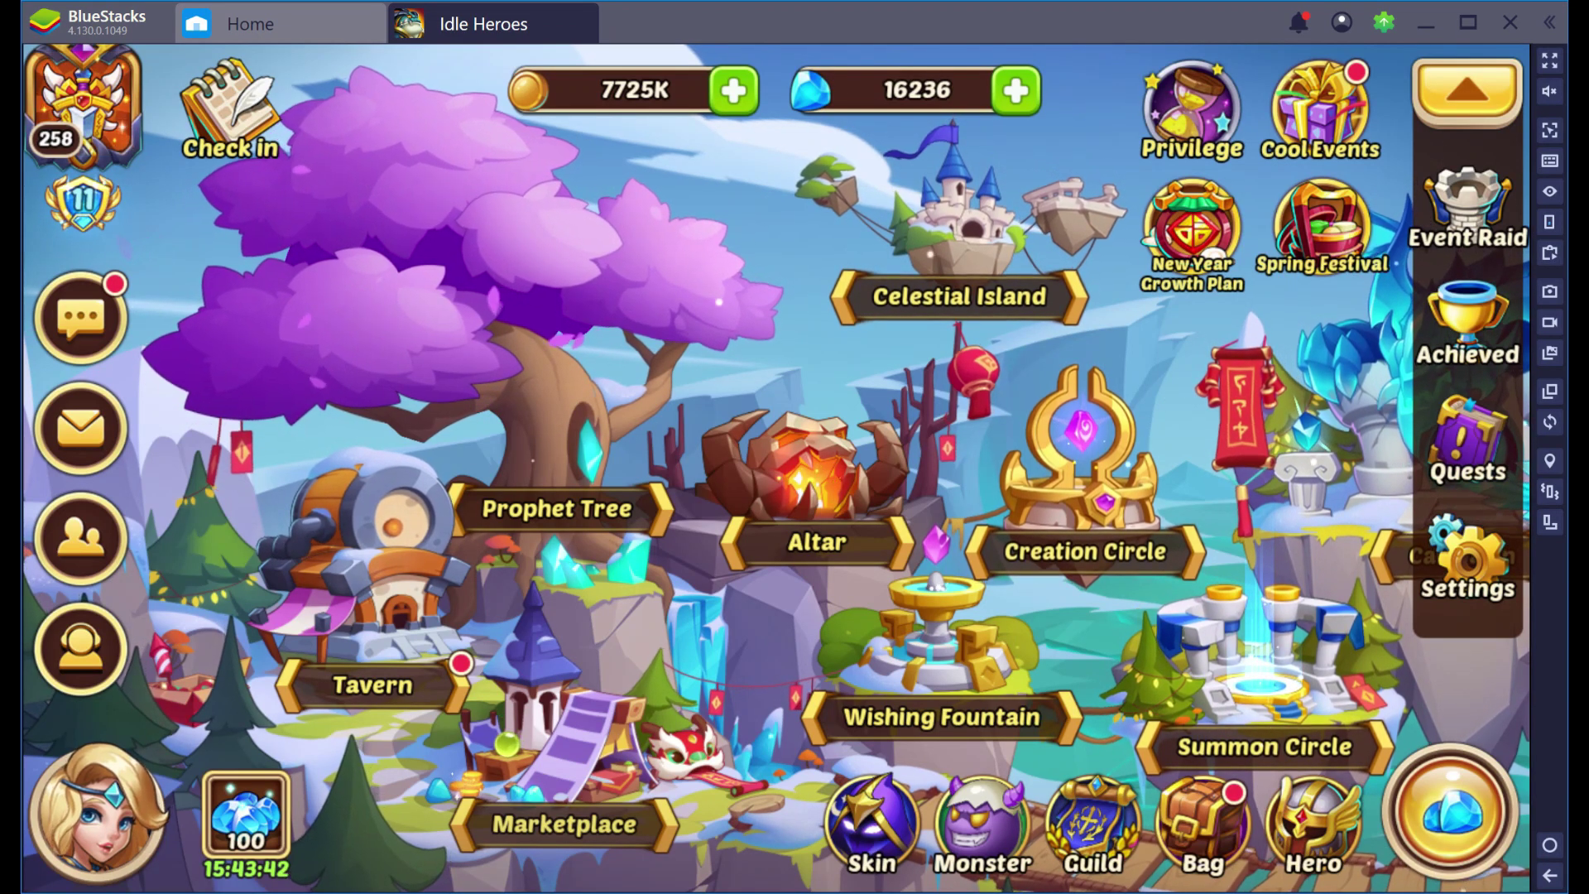
Switch to the Excel workbook, try a Skin value of 500 in Carrie's 150-firework tier to compare totals, and restore its linked value.
{"action": "key", "text": "alt+Tab"}
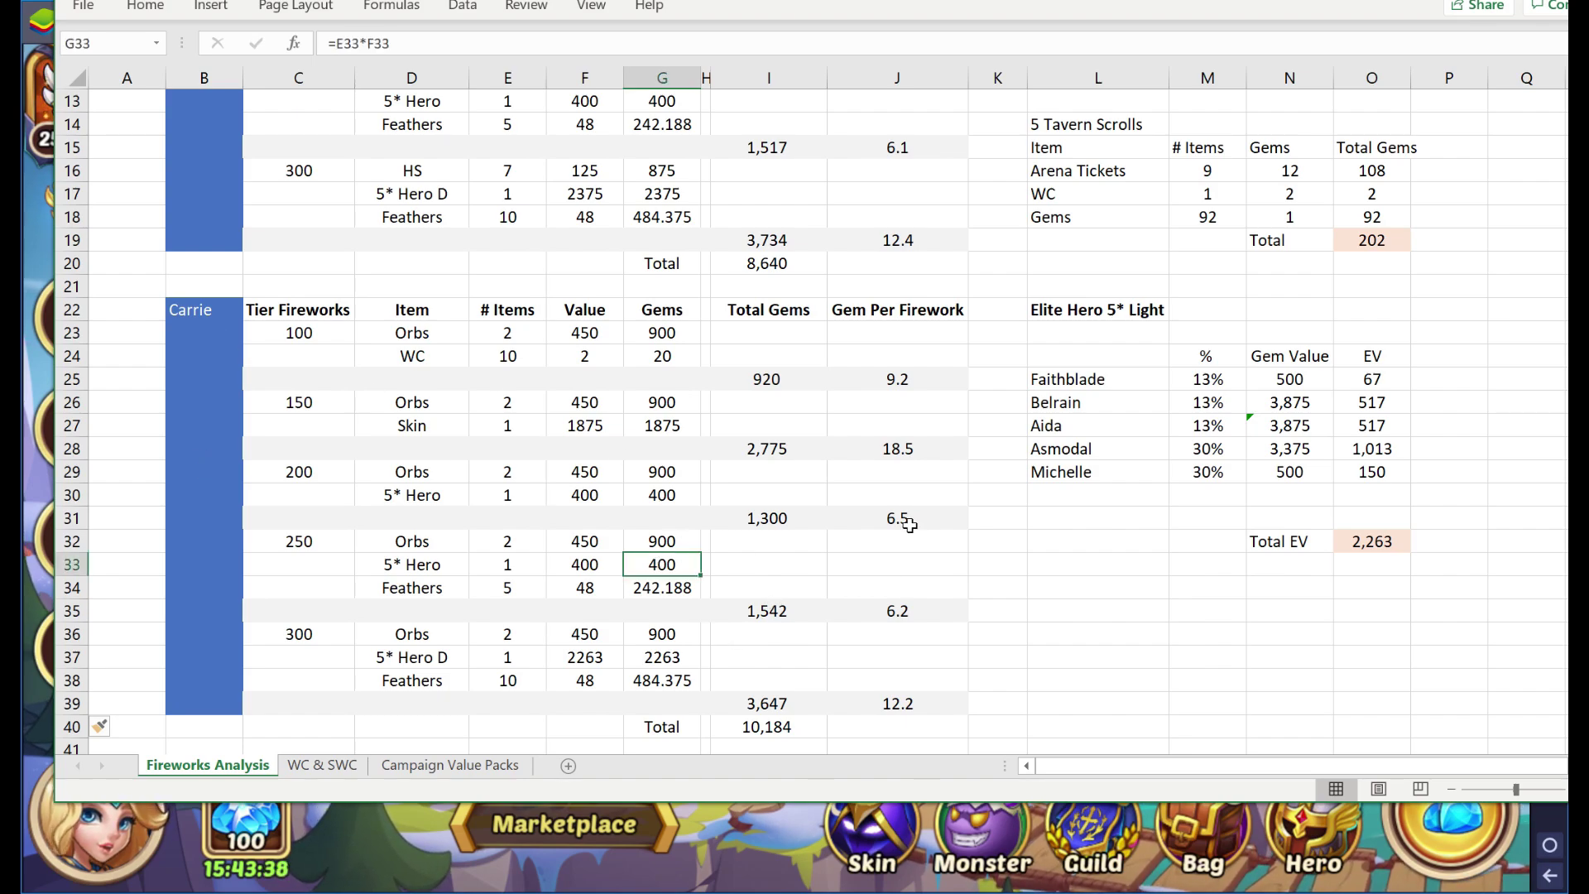
{"action": "left_click", "coordinate": [607, 429]}
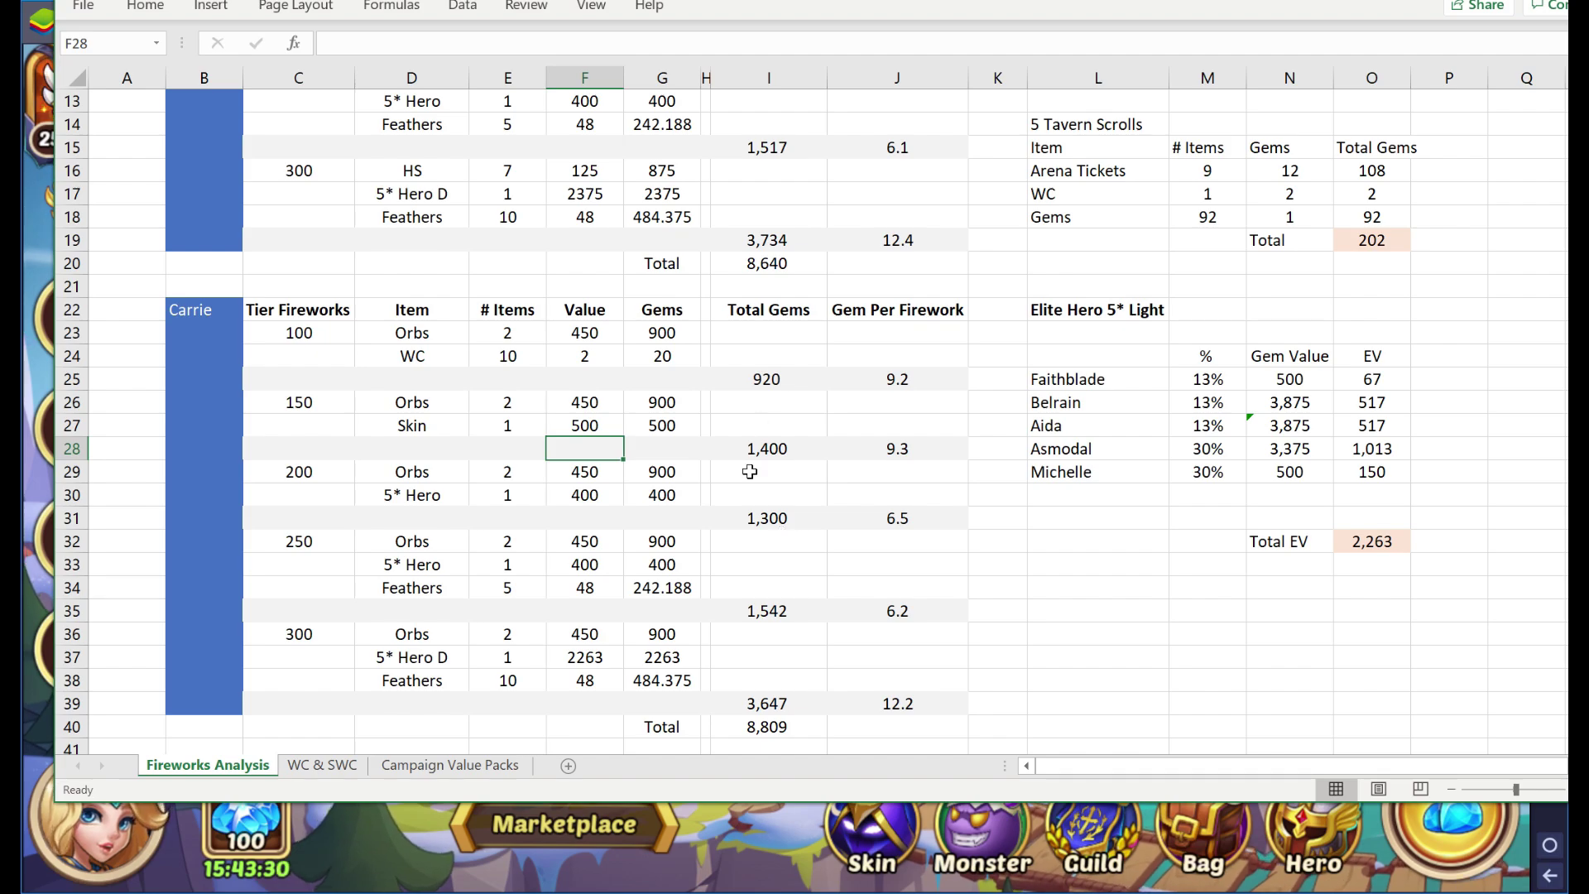
{"action": "scroll", "coordinate": [749, 472], "scroll_direction": "up", "scroll_amount": 4}
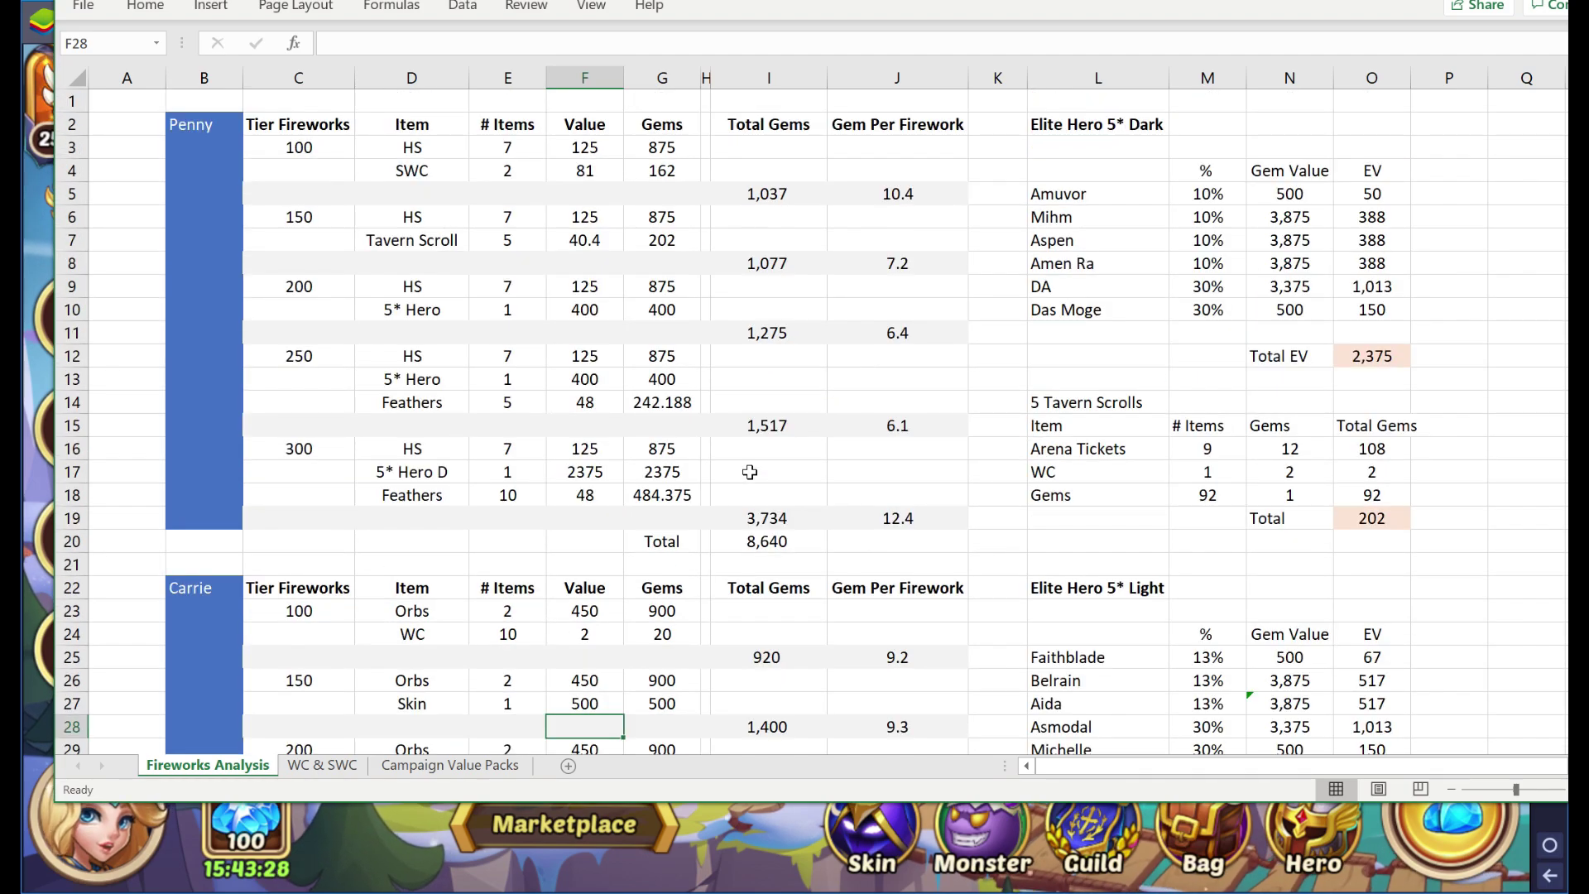
{"action": "scroll", "coordinate": [749, 472], "scroll_direction": "down", "scroll_amount": 2}
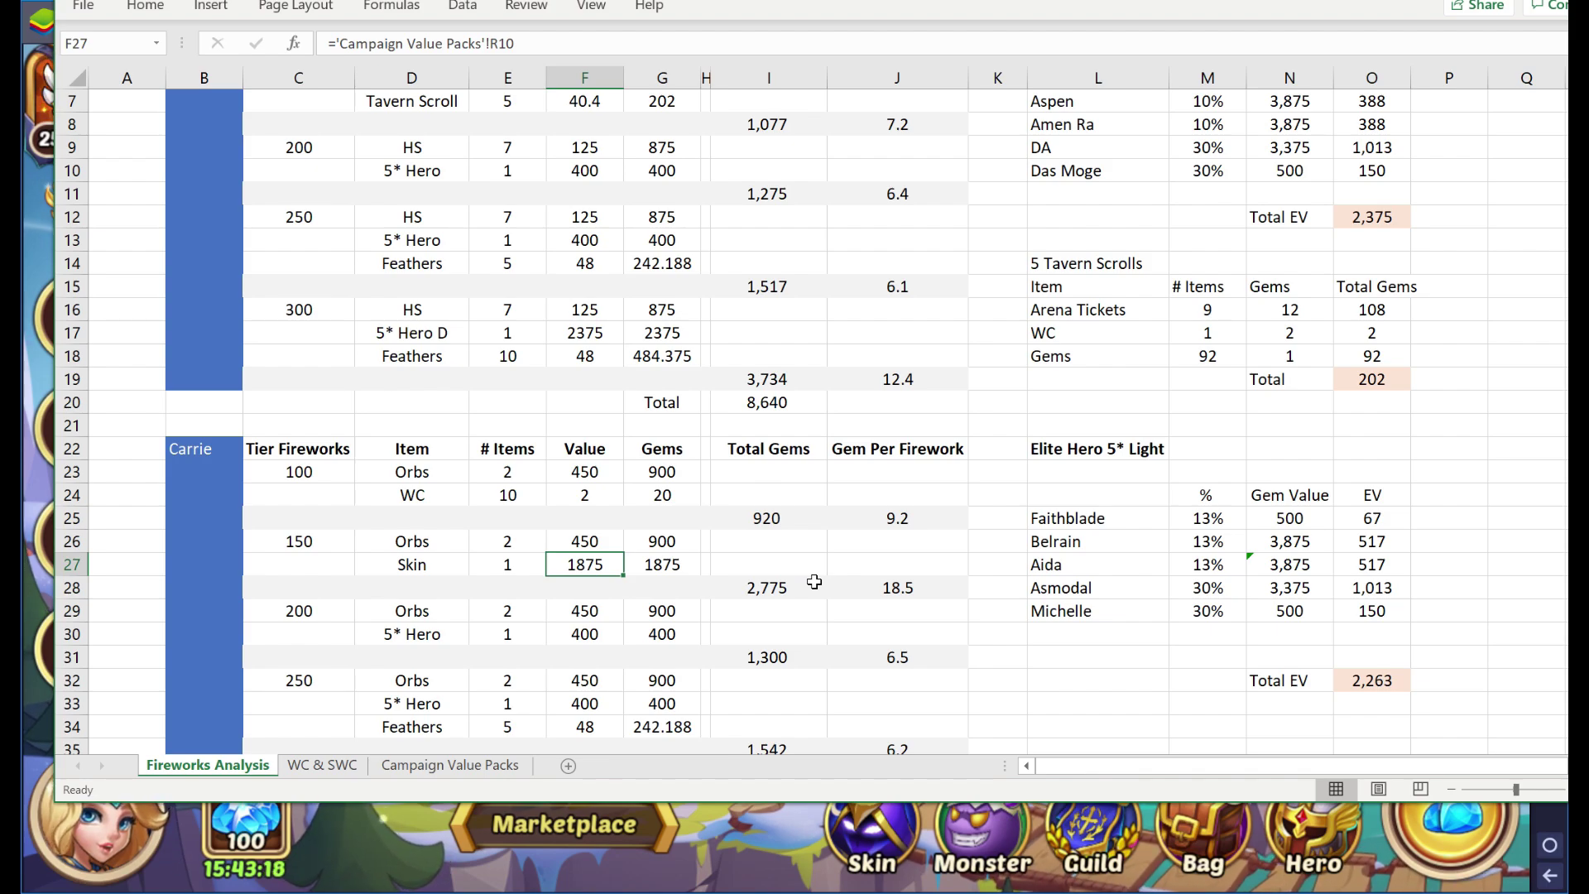
{"action": "scroll", "coordinate": [815, 582], "scroll_direction": "up", "scroll_amount": 2}
Switch to Idle Heroes and reopen the Spring Festival's Fireworks Show.
{"action": "left_click", "coordinate": [753, 859]}
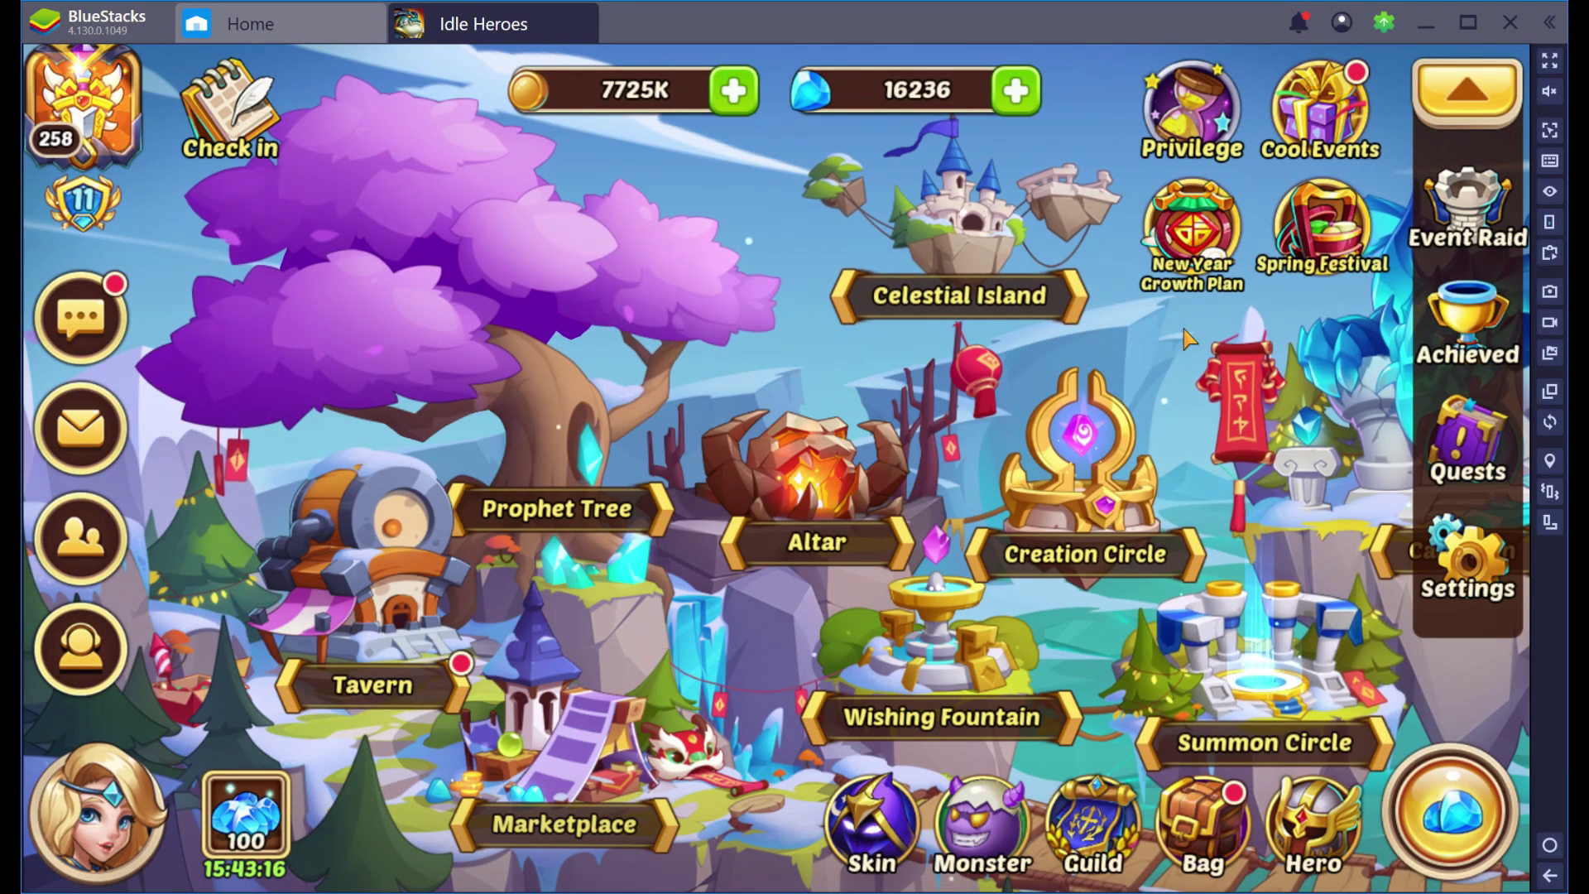
{"action": "left_click", "coordinate": [1223, 240]}
{"action": "left_click", "coordinate": [1314, 174]}
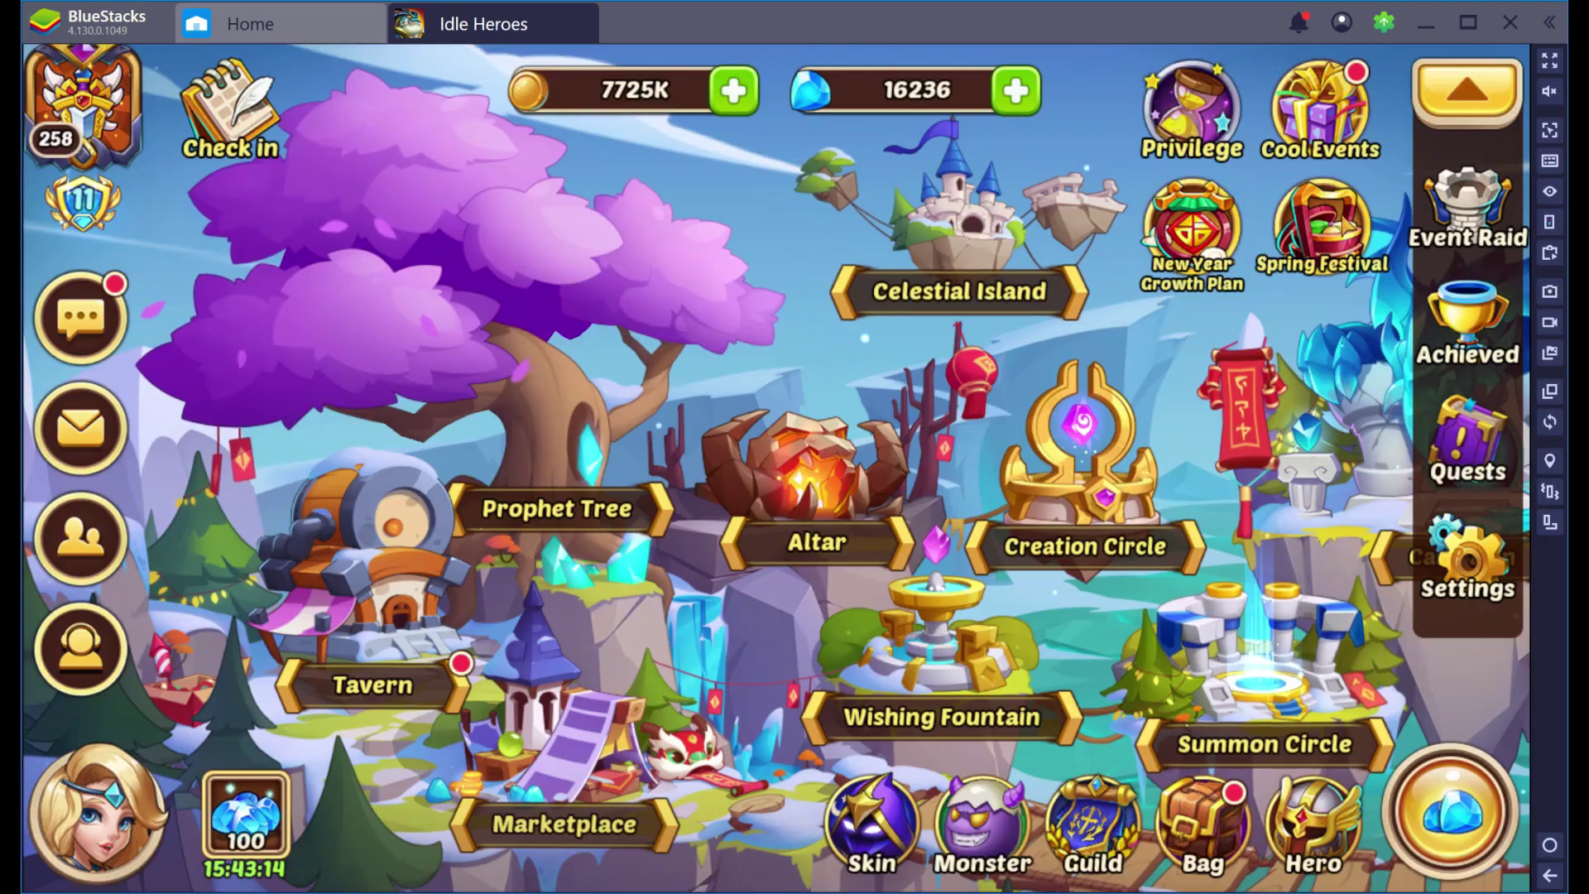
{"action": "left_click", "coordinate": [1321, 227]}
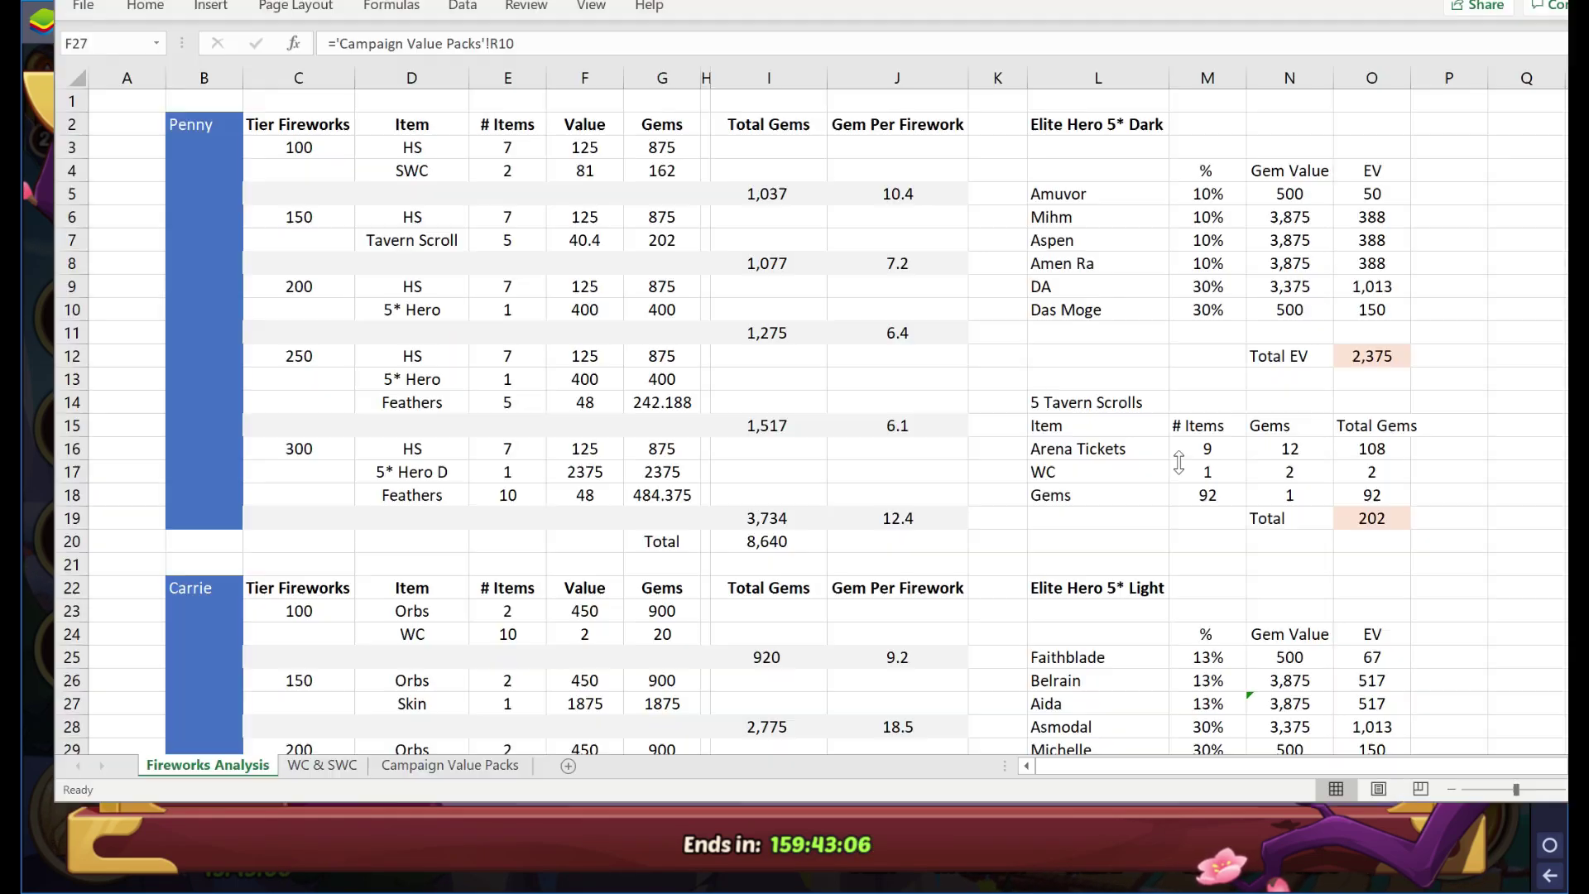
Compare the gem-per-firework figures of Penny's and Carrie's 300-firework tiers, and switch back to Idle Heroes.
{"action": "left_click", "coordinate": [864, 500]}
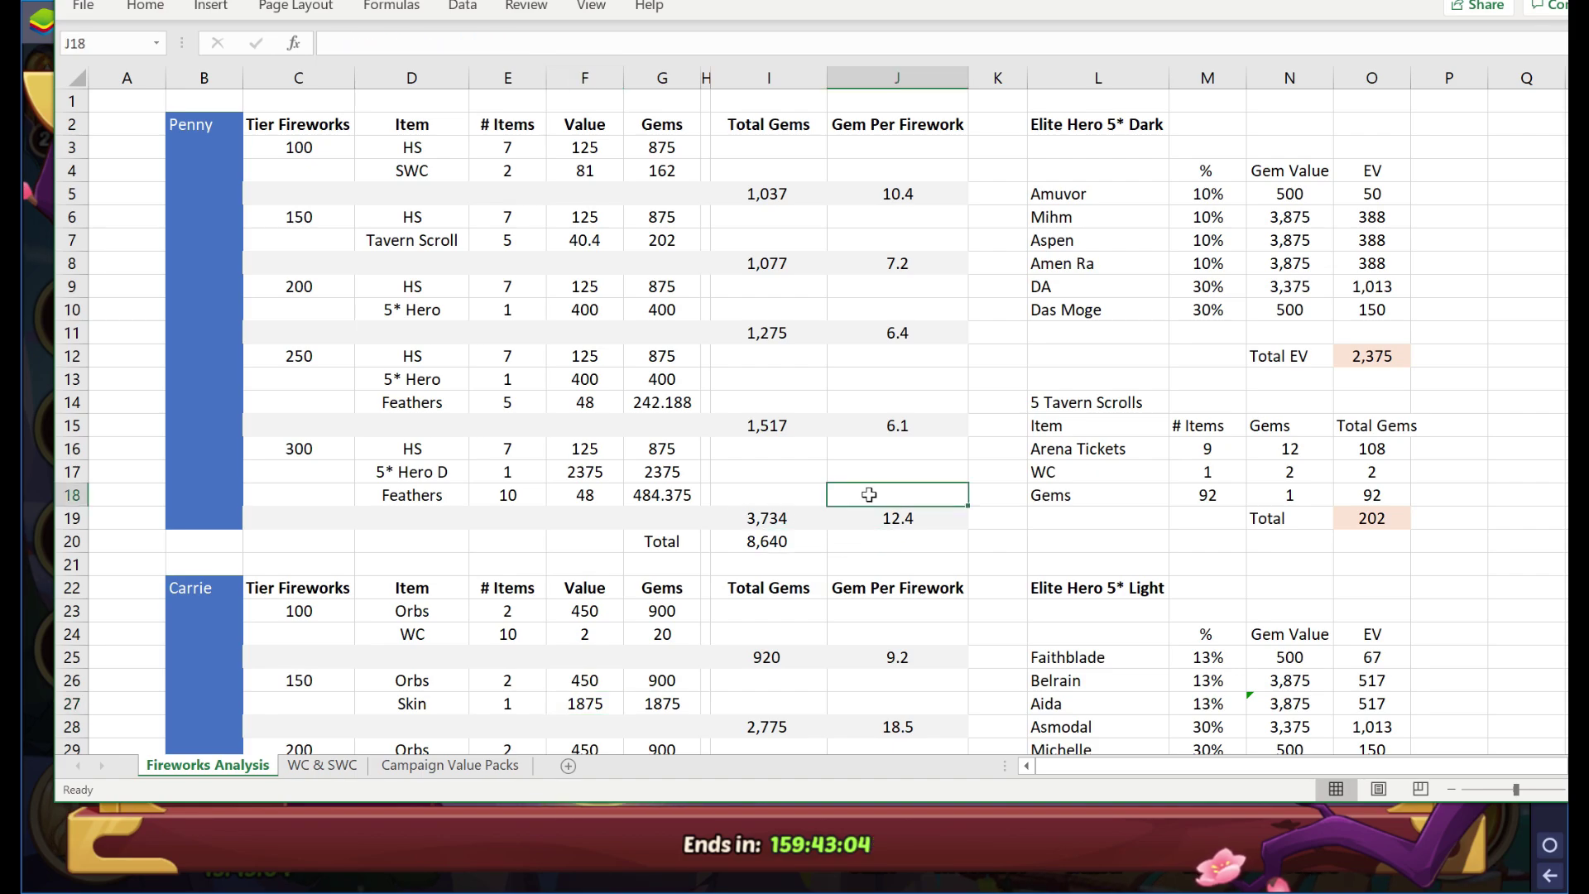
{"action": "scroll", "coordinate": [868, 553], "scroll_direction": "down", "scroll_amount": 4}
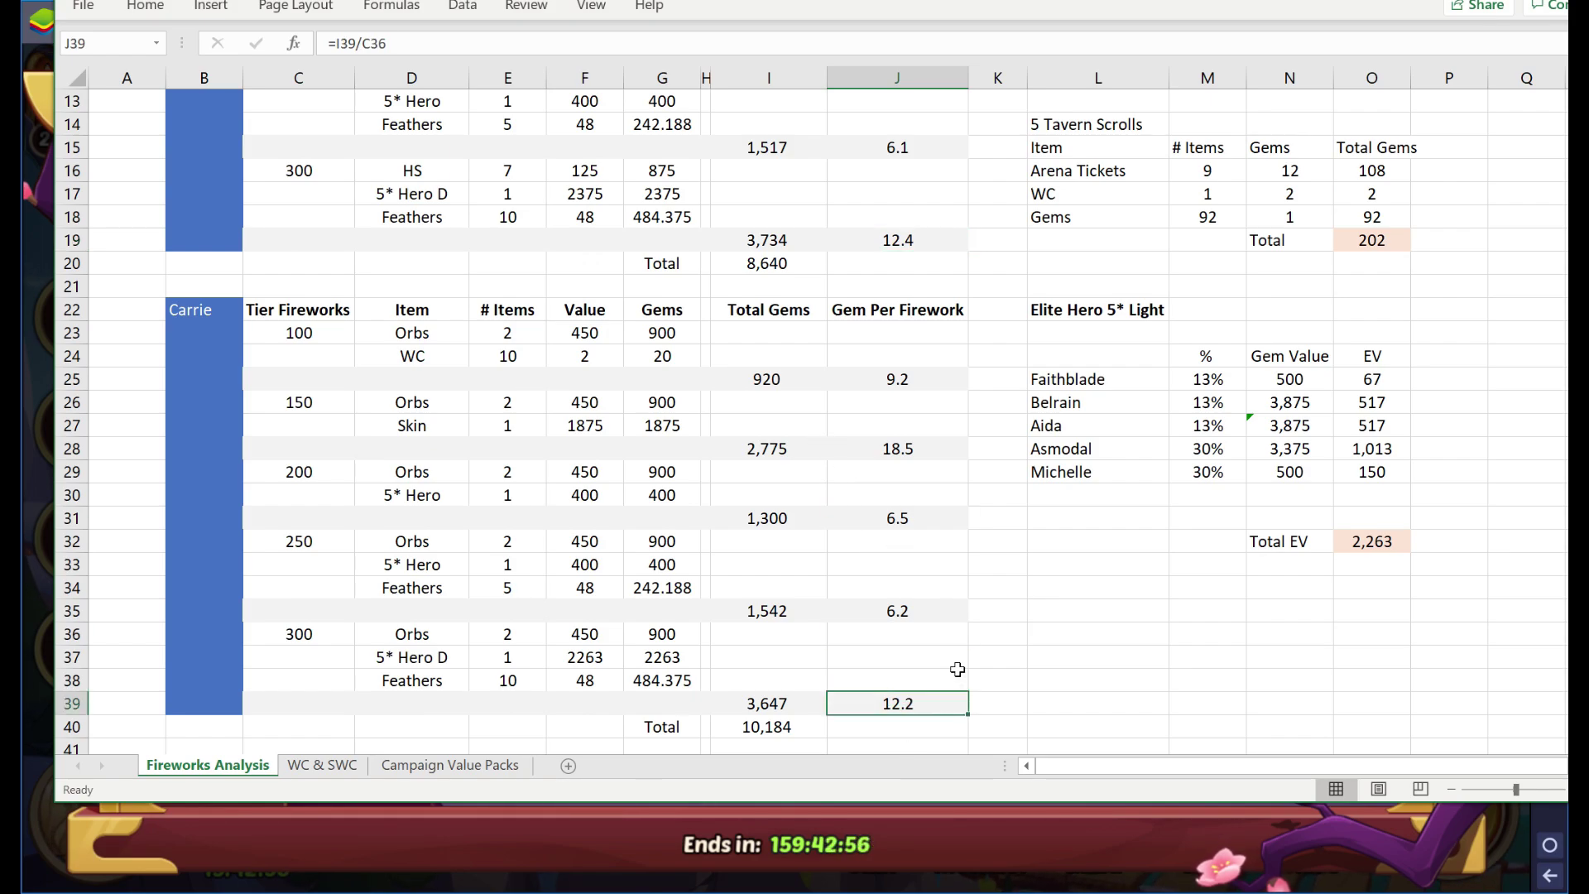
{"action": "key", "text": "alt+Tab"}
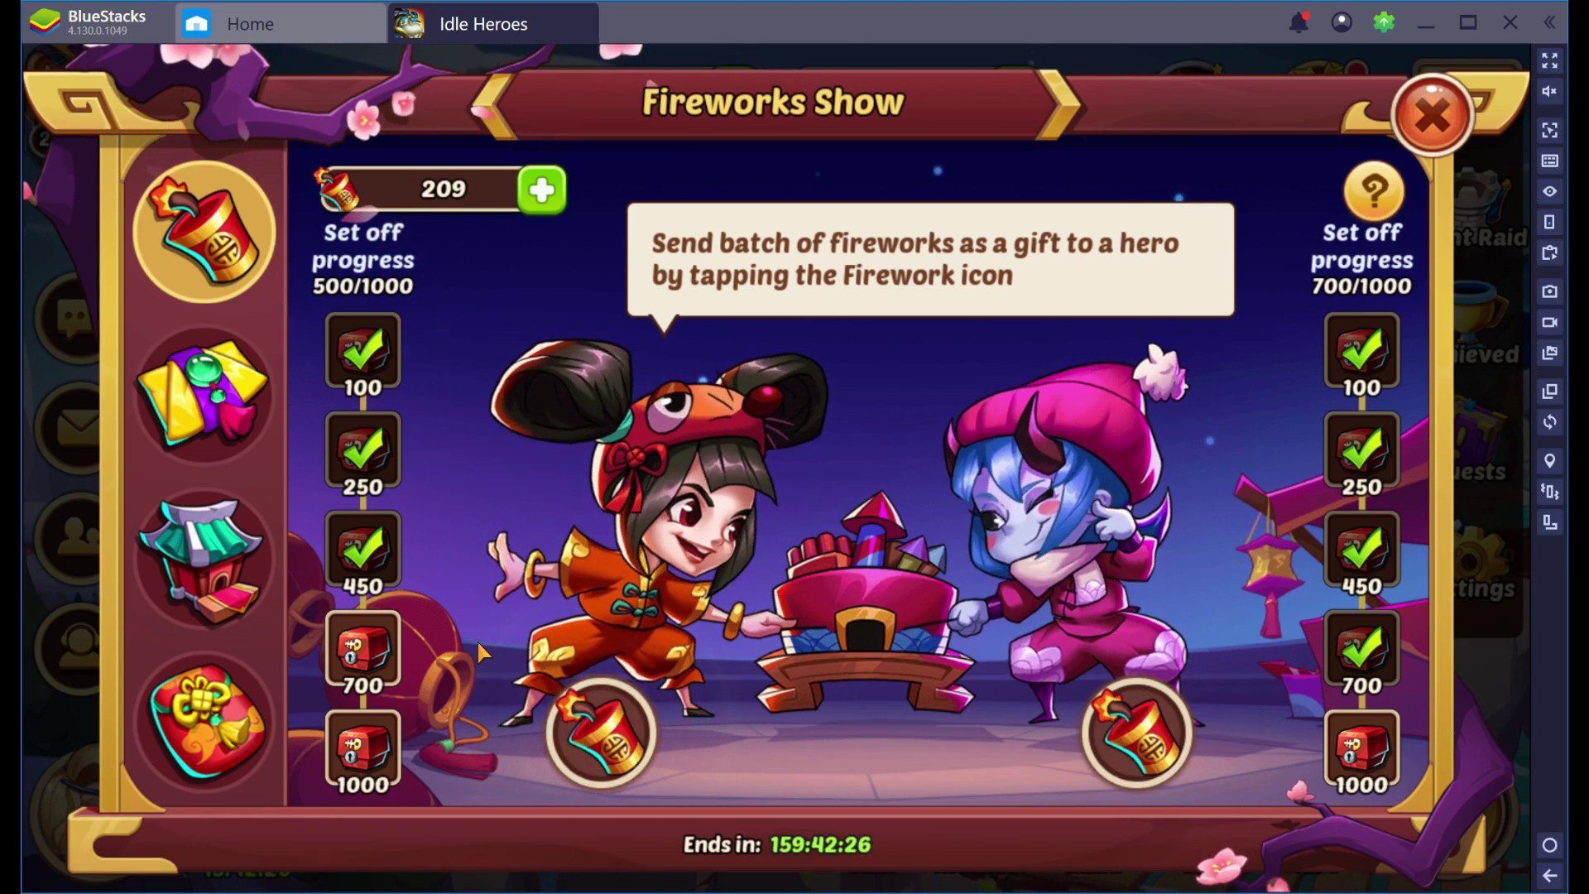
Preview Carrie's 1000-firework prize, view the details of its Elite 5-Star Light Hero Shard, and close the preview.
{"action": "left_click", "coordinate": [629, 538]}
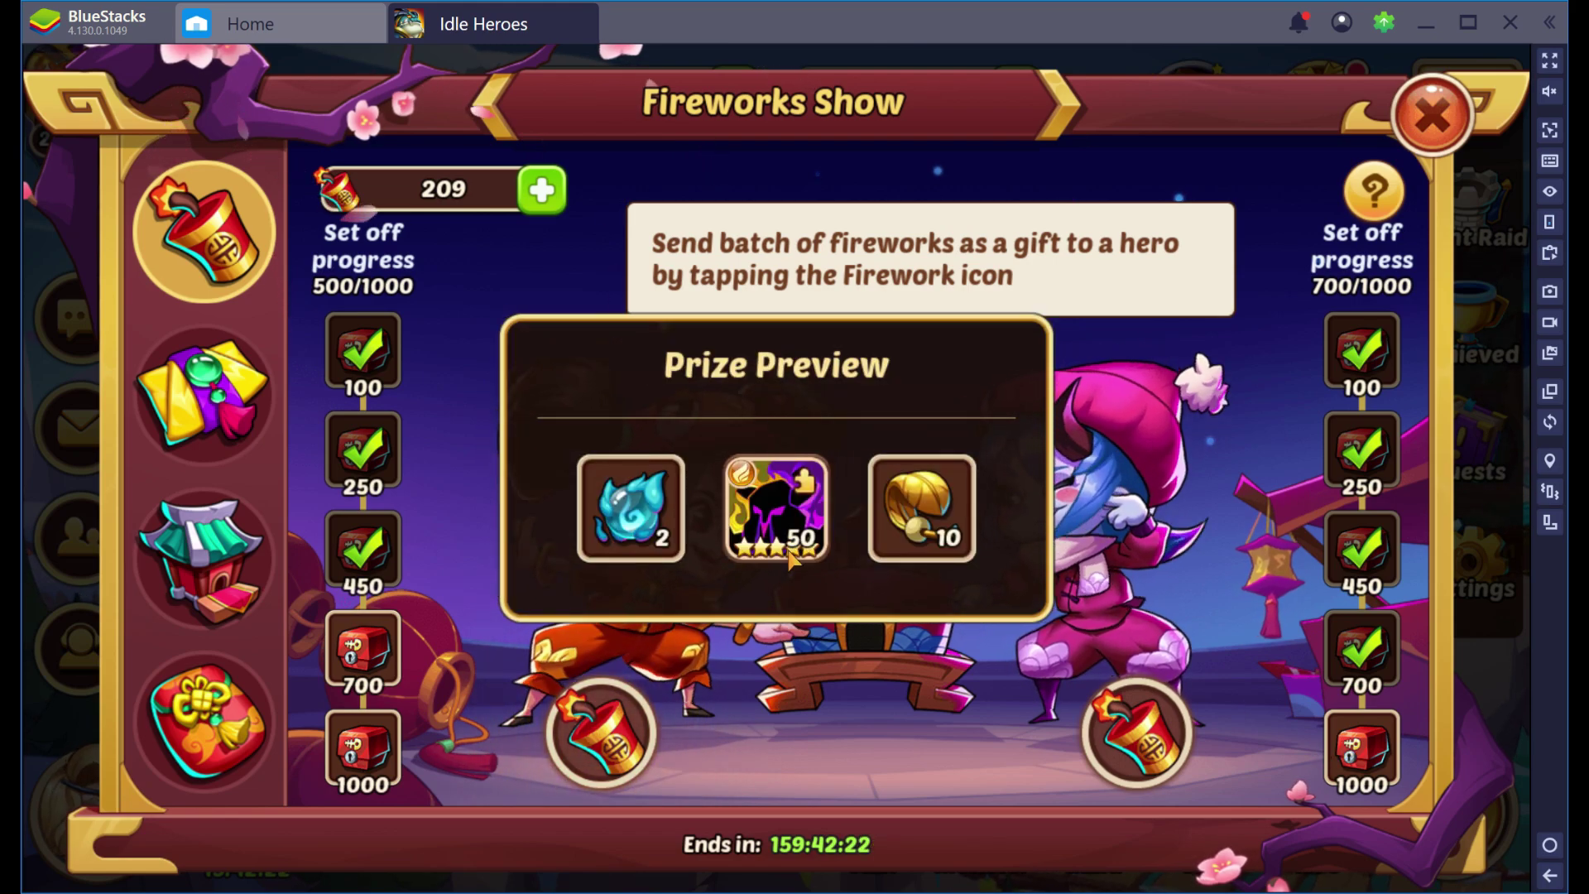
{"action": "left_click", "coordinate": [791, 559]}
{"action": "left_click", "coordinate": [490, 761]}
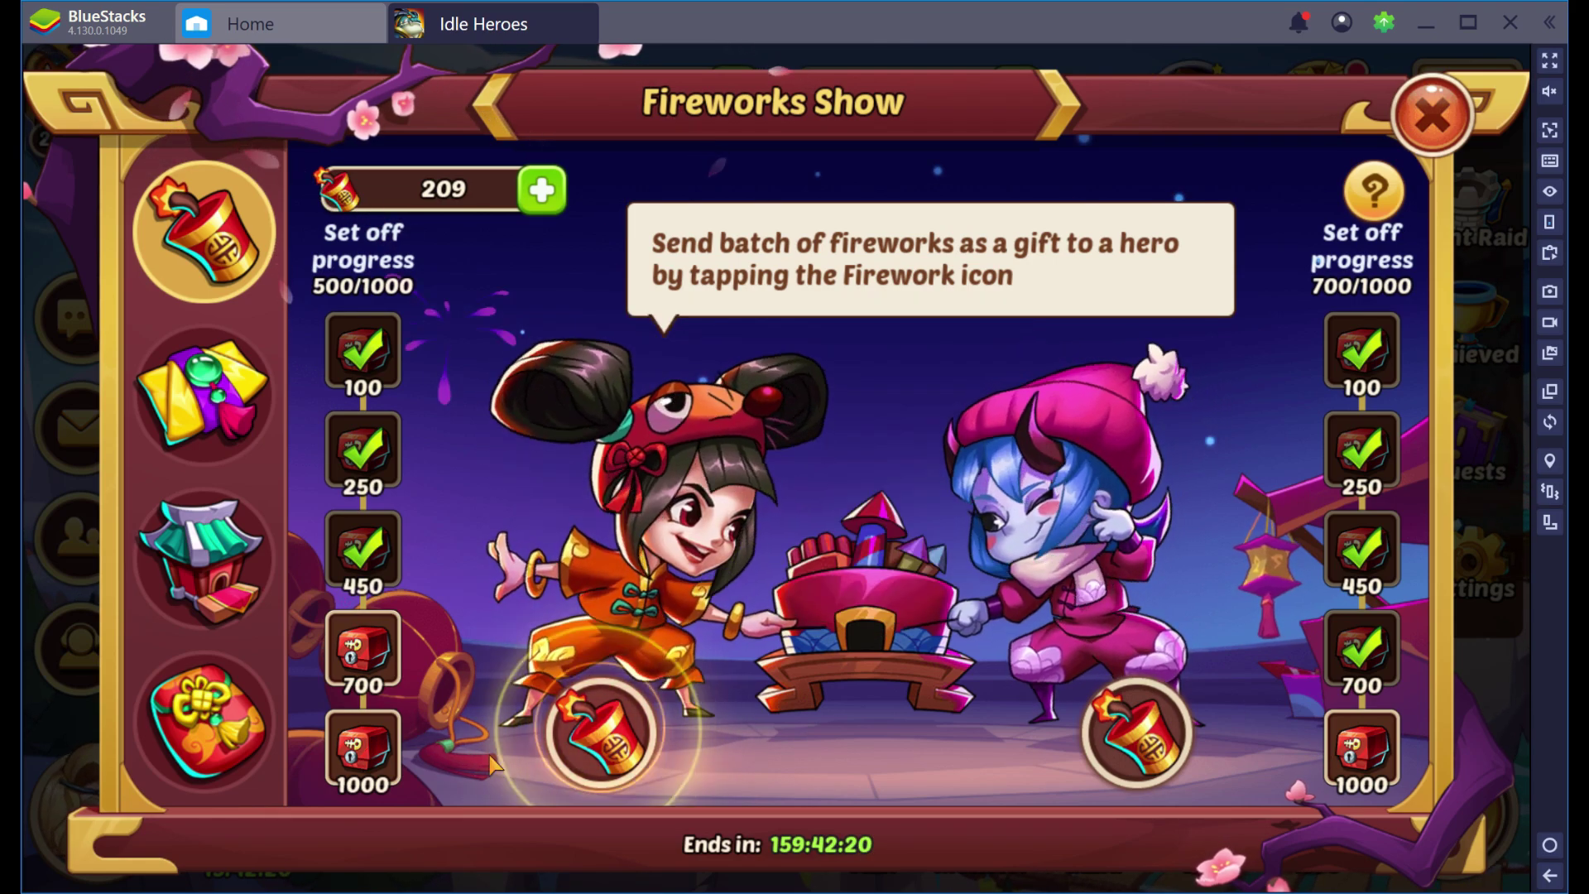
{"action": "left_click", "coordinate": [591, 728]}
{"action": "left_click", "coordinate": [770, 776]}
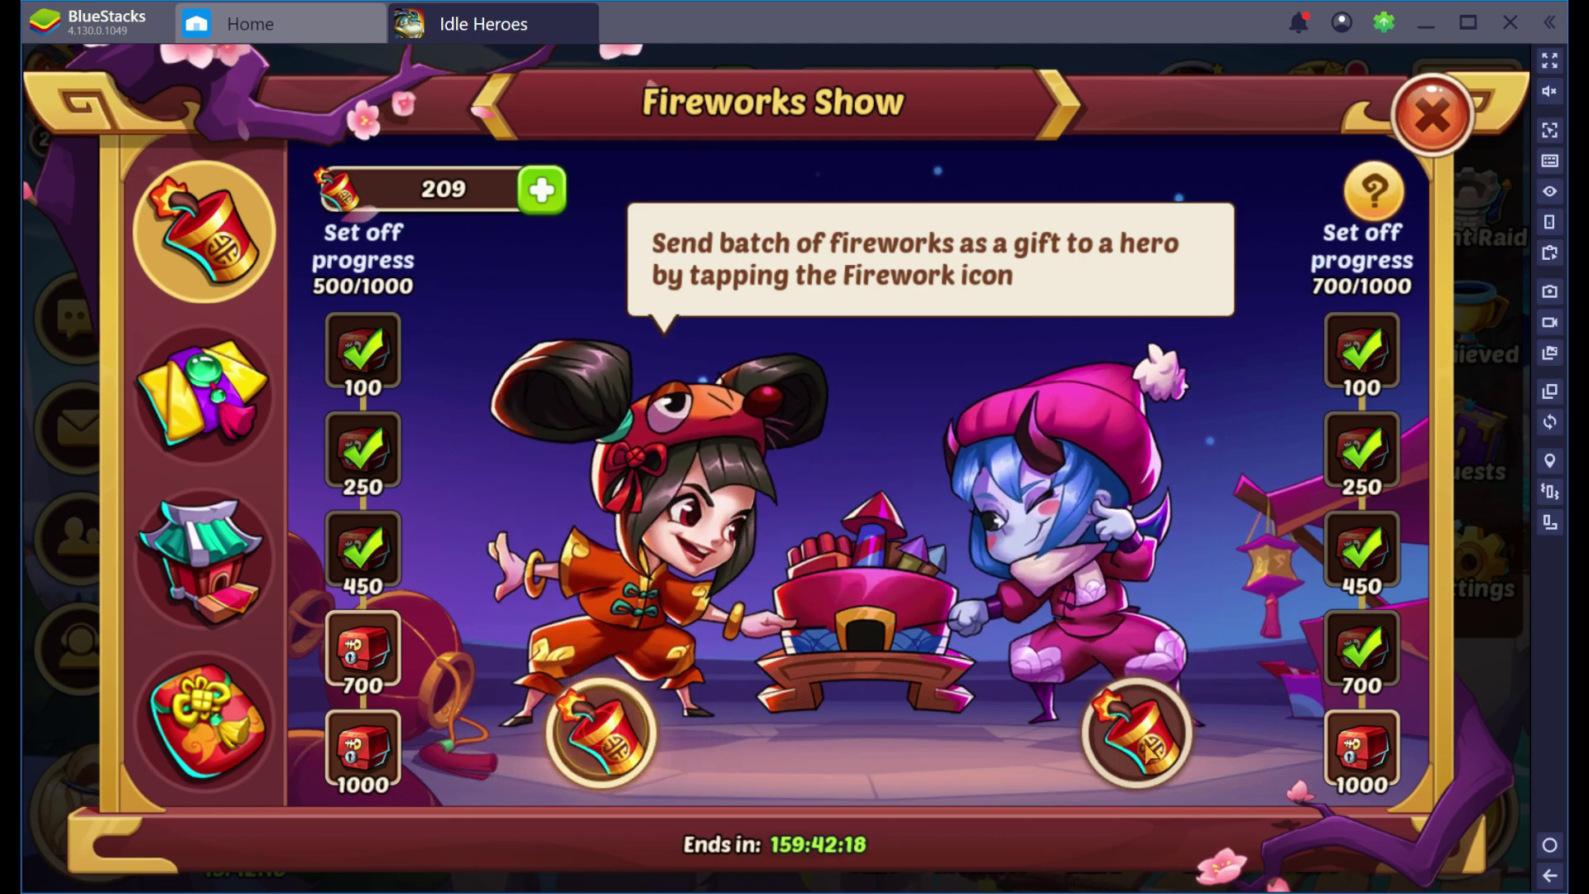
{"action": "left_click", "coordinate": [1147, 749]}
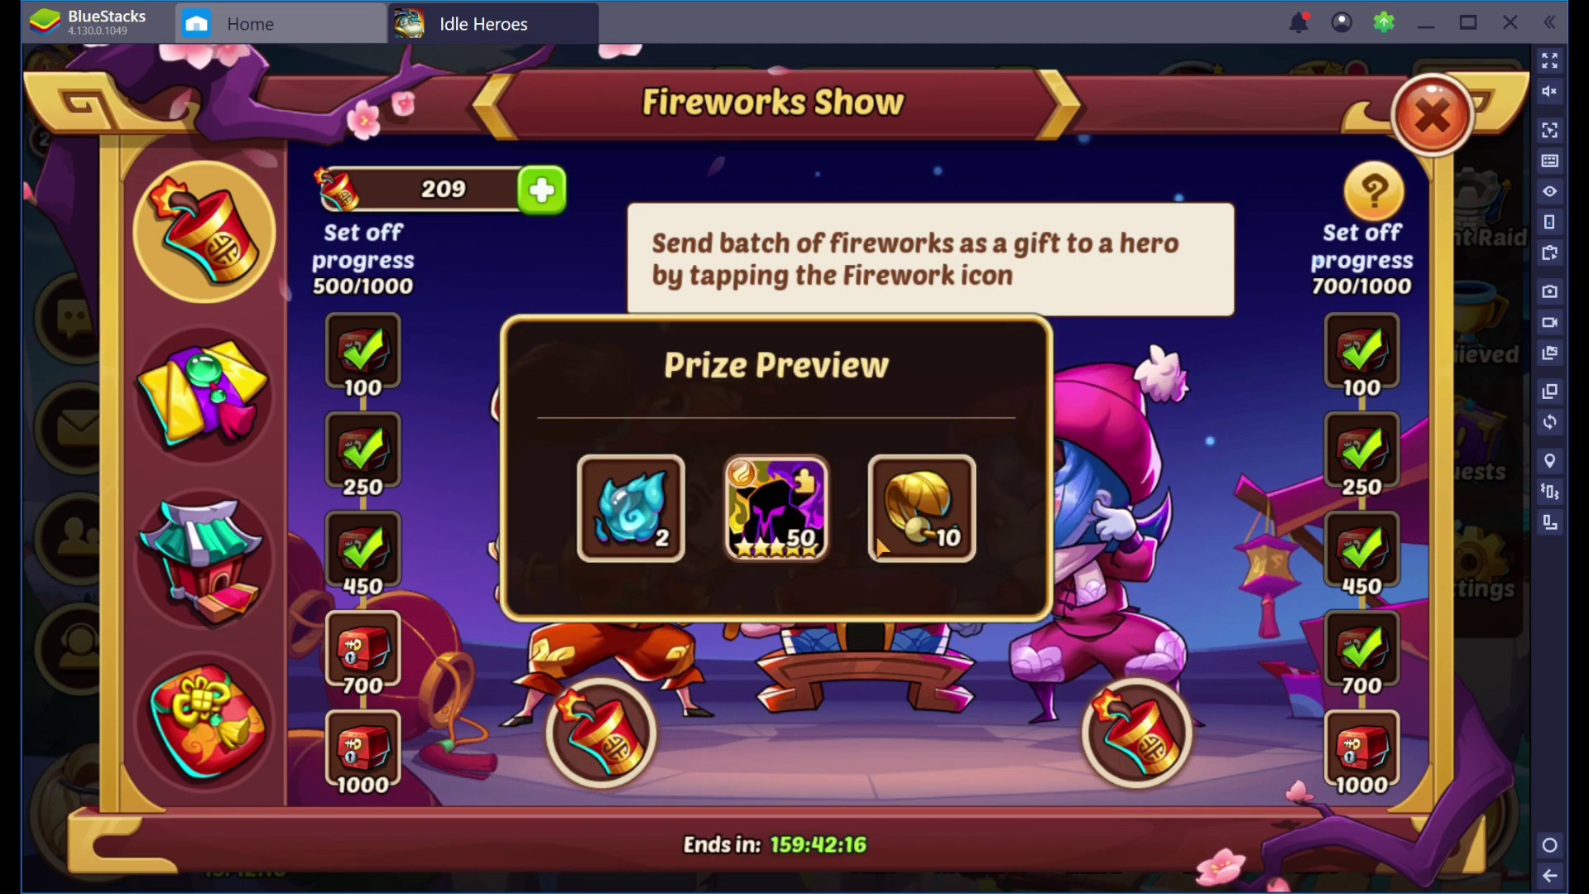
{"action": "left_click", "coordinate": [776, 507]}
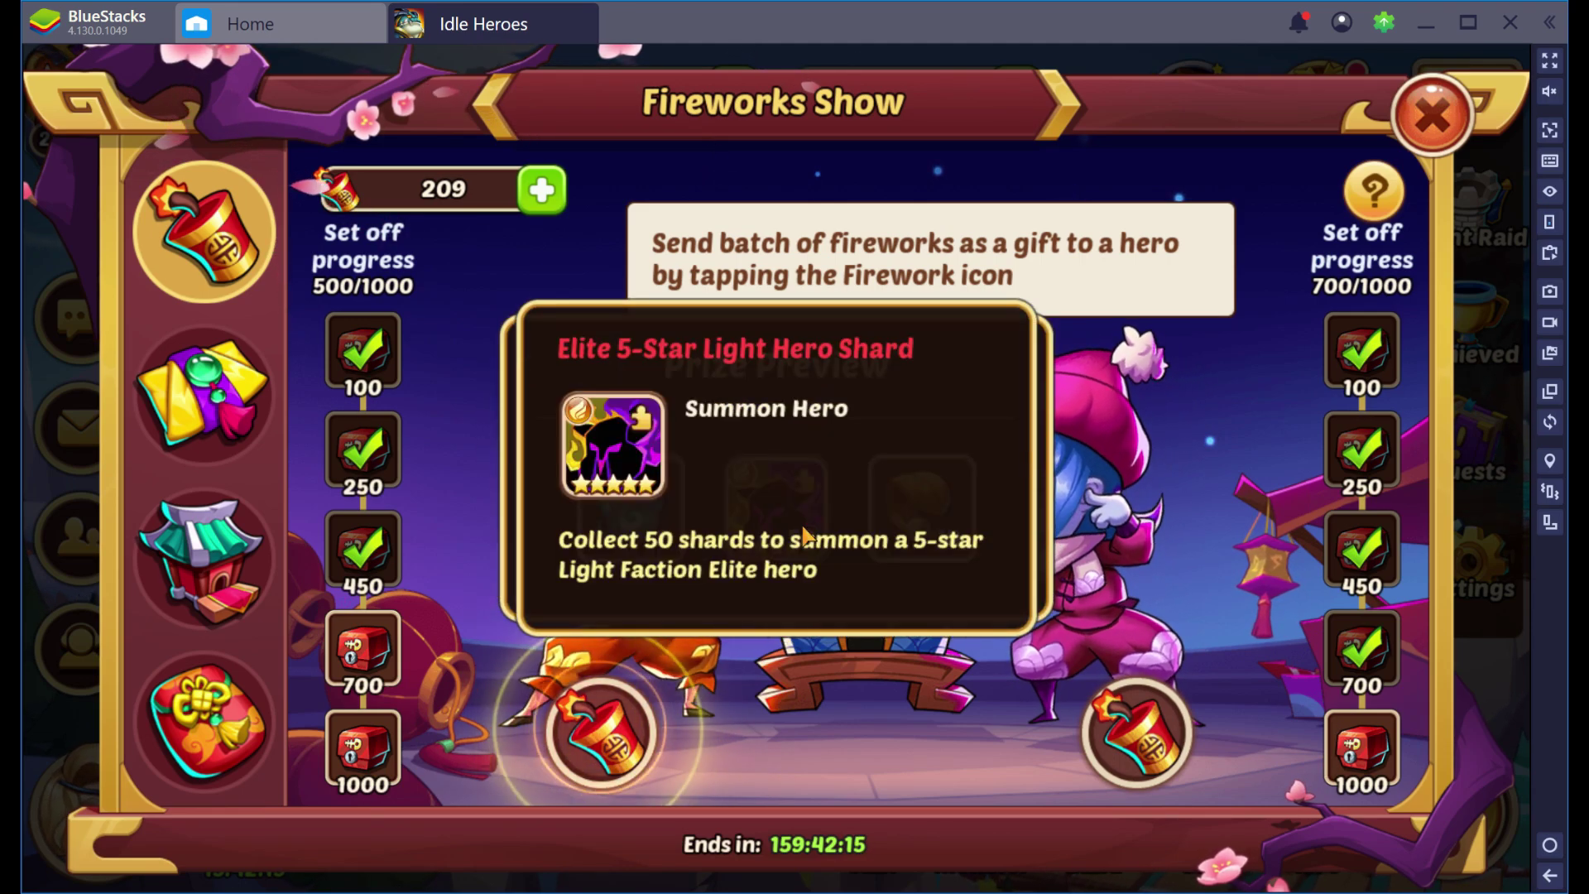
{"action": "left_click", "coordinate": [943, 739]}
{"action": "left_click", "coordinate": [944, 739]}
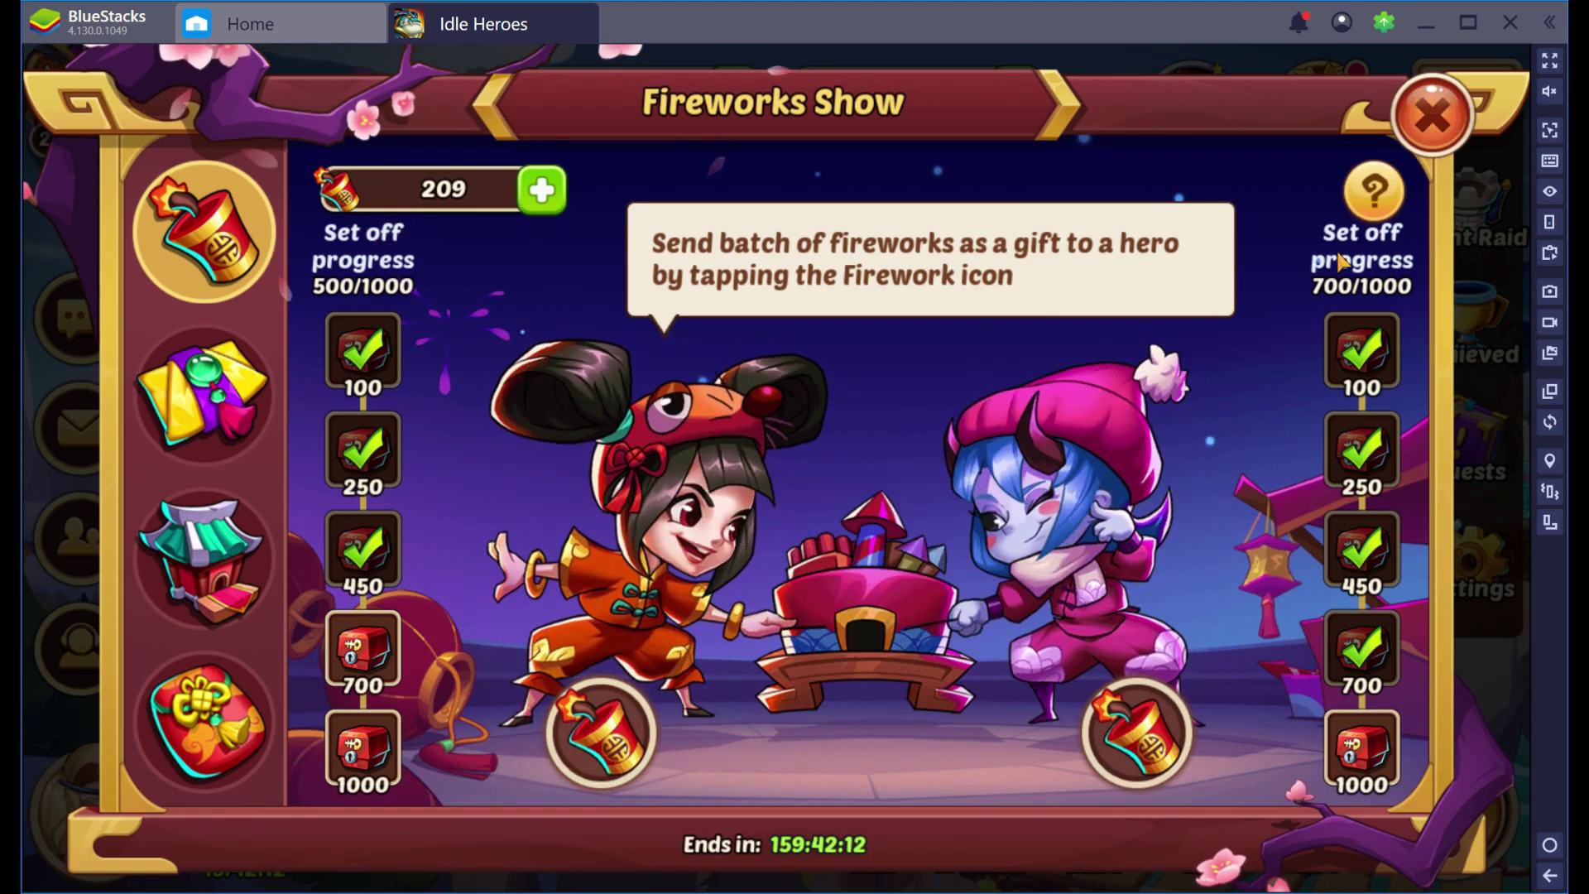
Switch to the Excel workbook and inspect the percentages and gem value behind Asmodal and Aida in the Elite Hero 5* Light table.
{"action": "key", "text": "alt+Tab"}
{"action": "left_click", "coordinate": [1216, 451]}
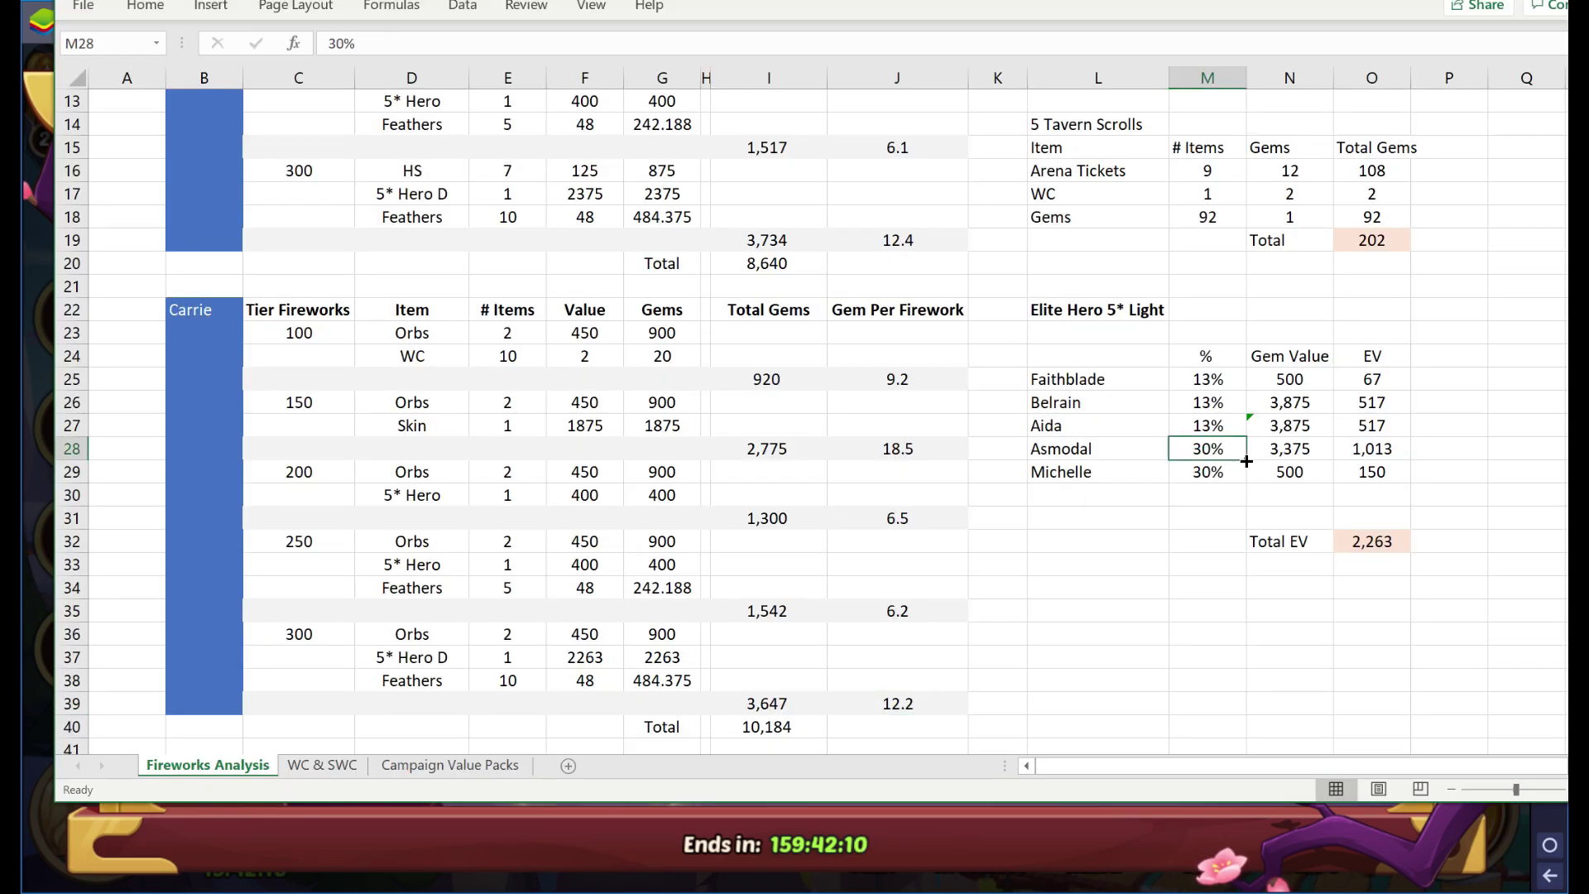
{"action": "left_click", "coordinate": [1292, 433]}
{"action": "left_click", "coordinate": [1234, 429]}
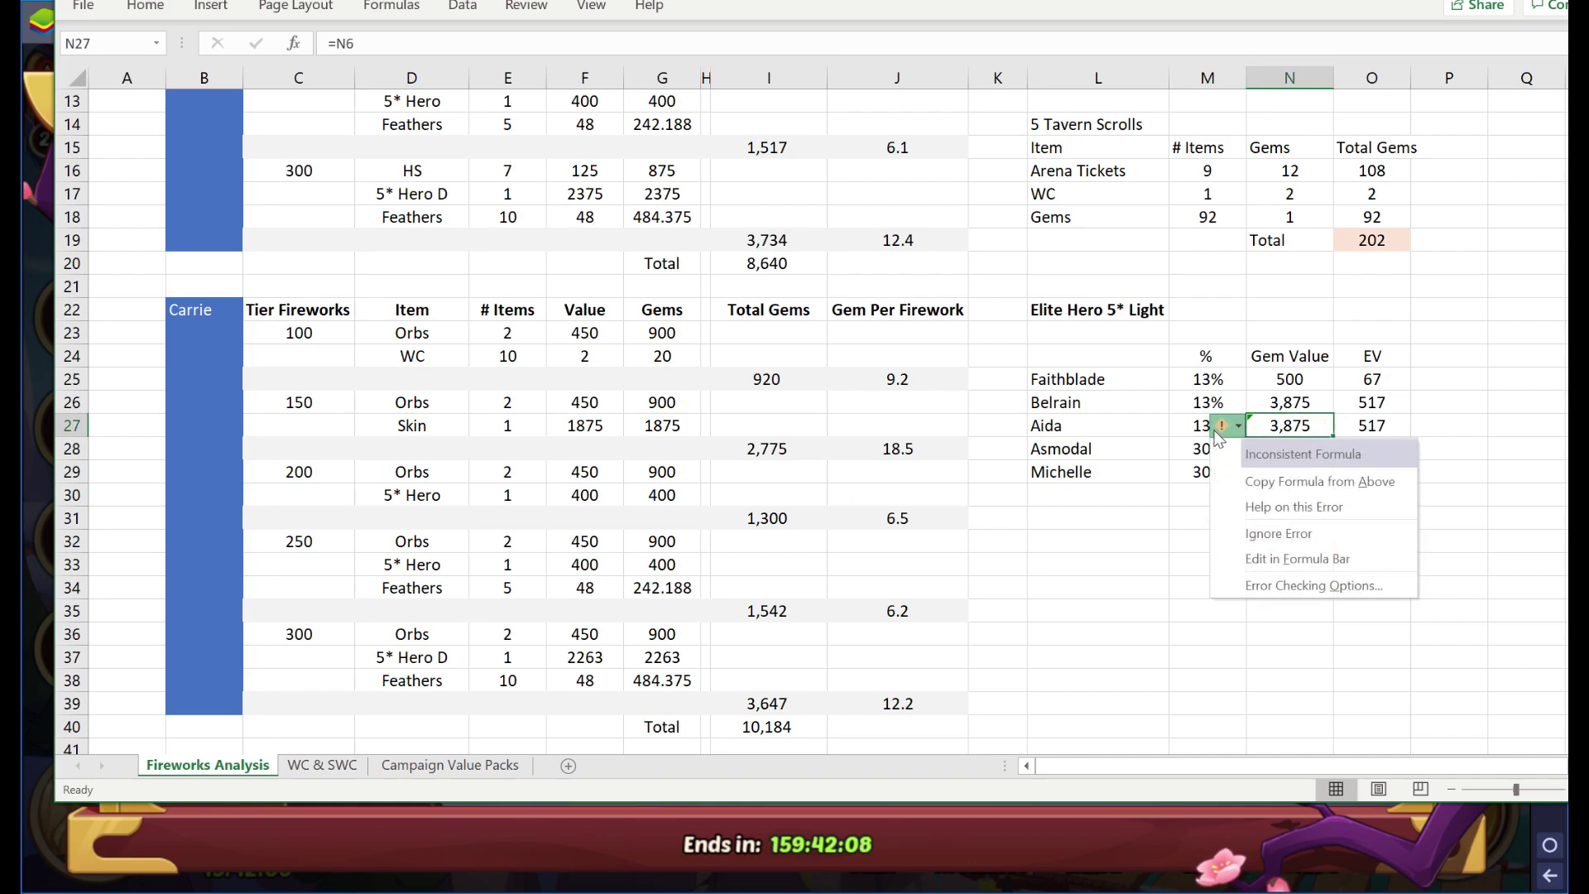
{"action": "left_click", "coordinate": [1200, 429]}
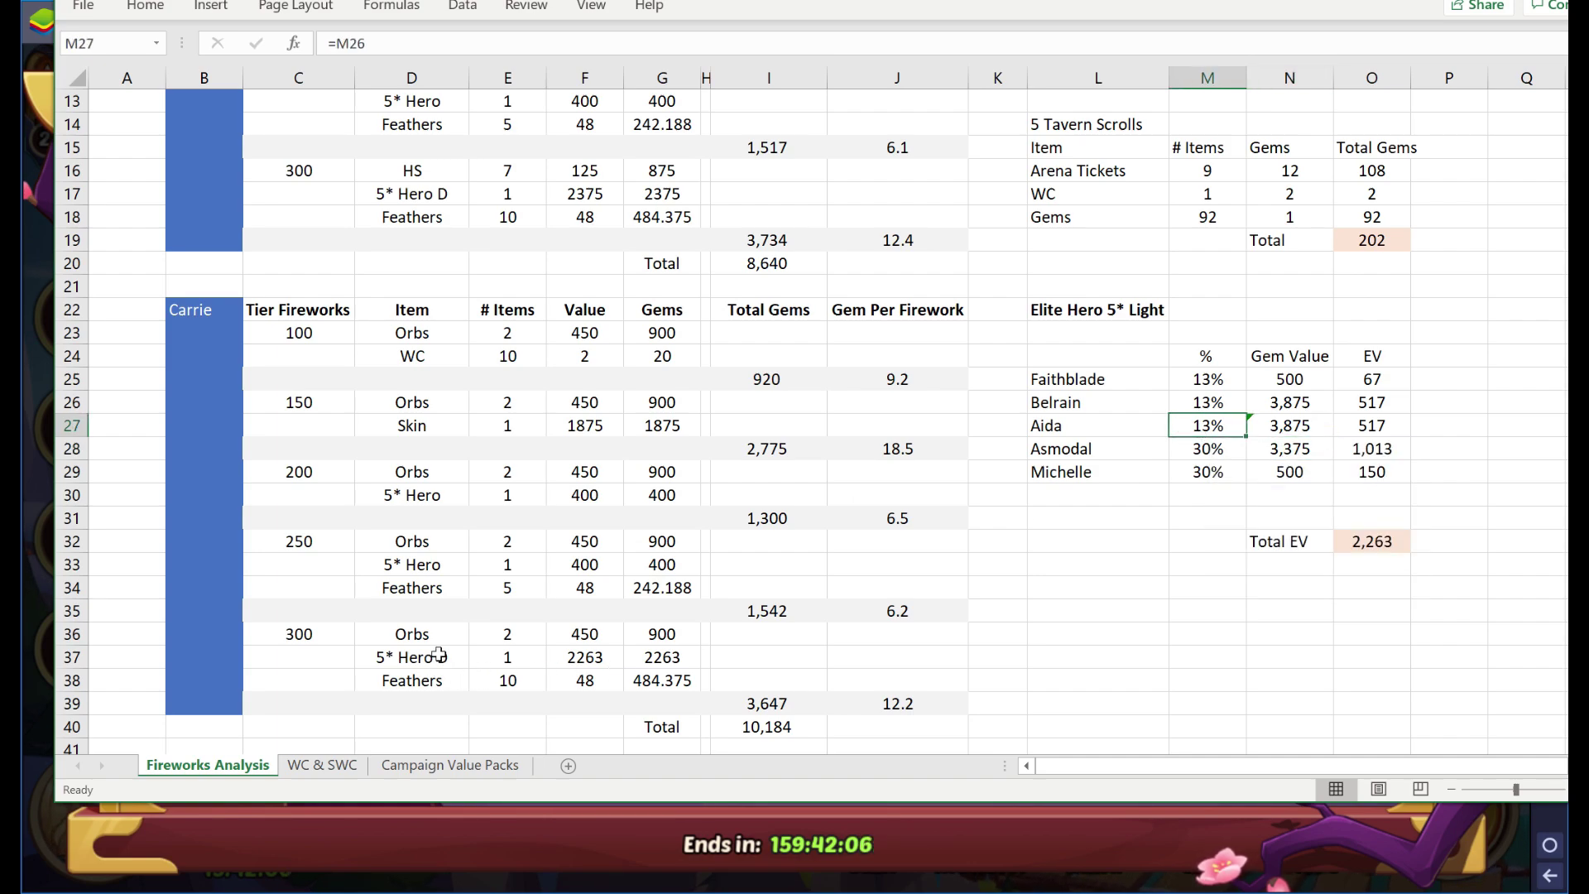
Inspect the 5* Hero D entries in the 300-firework tiers and the Total EV formula of the Elite Hero 5* Light table.
{"action": "left_click", "coordinate": [438, 655]}
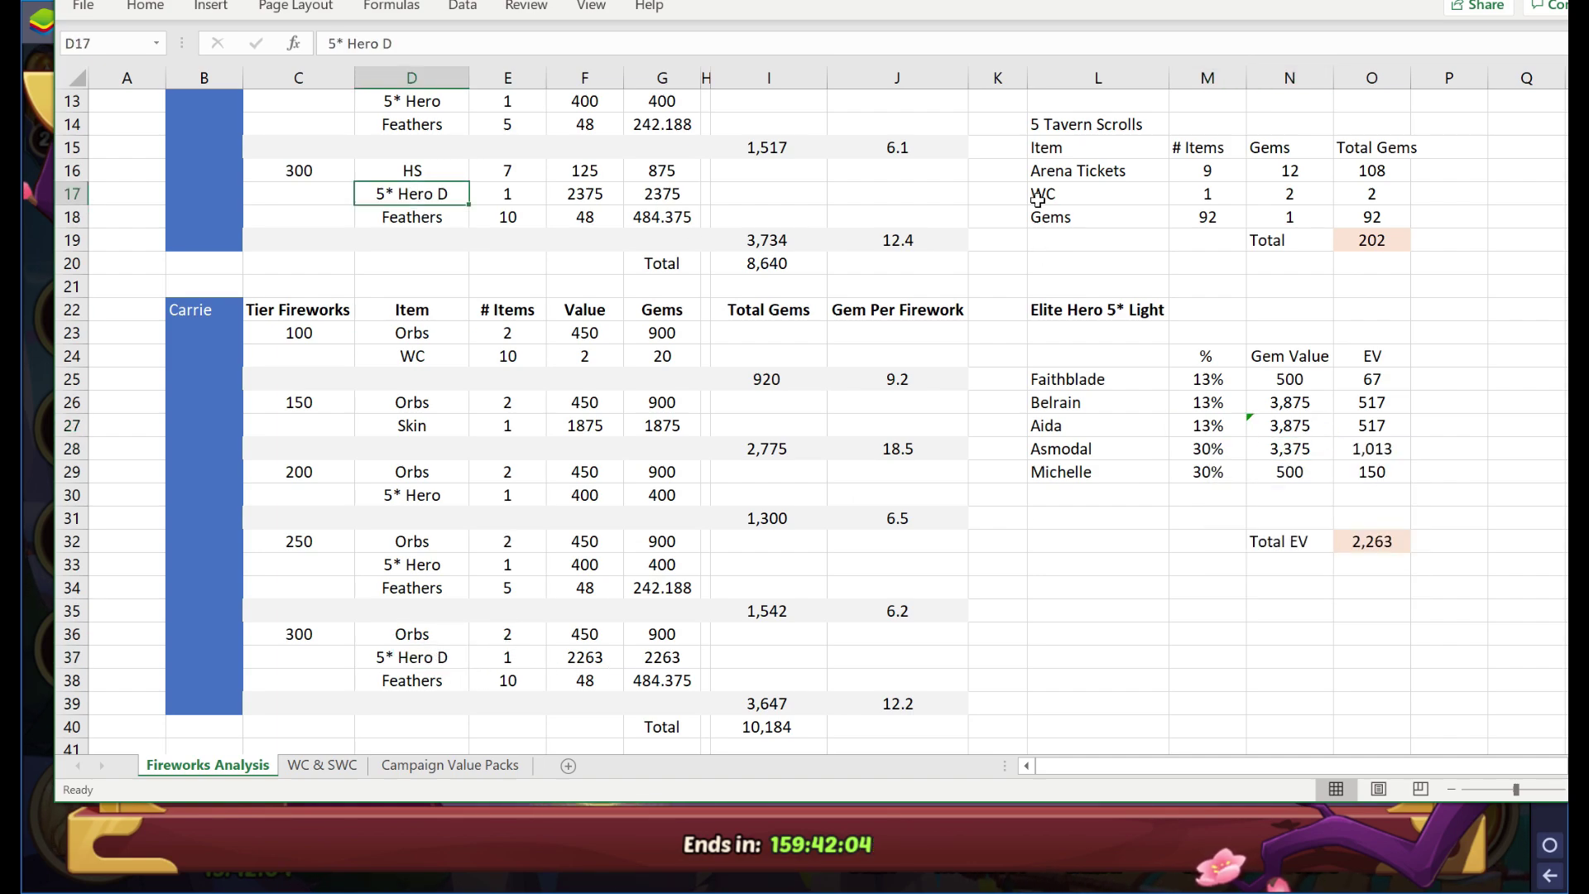
{"action": "left_click_drag", "start_coordinate": [1042, 124], "coordinate": [1432, 269]}
{"action": "left_click_drag", "start_coordinate": [1095, 311], "coordinate": [1298, 490]}
{"action": "left_click", "coordinate": [1358, 543]}
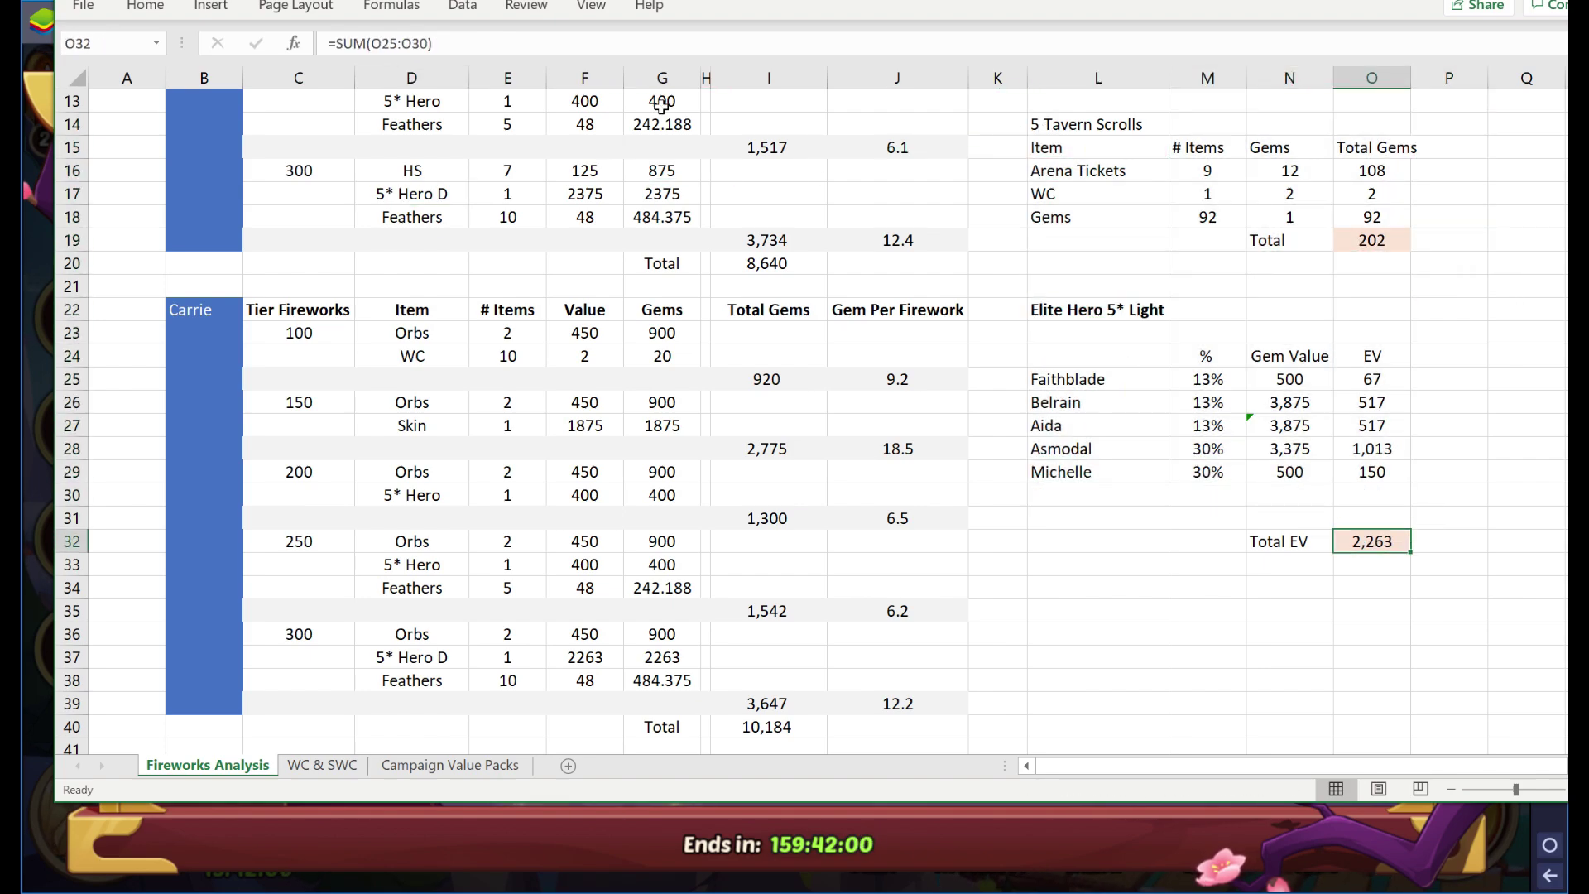
Examine the Faithblade and Michelle rows, and the gem values for Belrain, Aida and Asmodal in the Elite Hero 5* Light table.
{"action": "scroll", "coordinate": [993, 471], "scroll_direction": "up", "scroll_amount": 3}
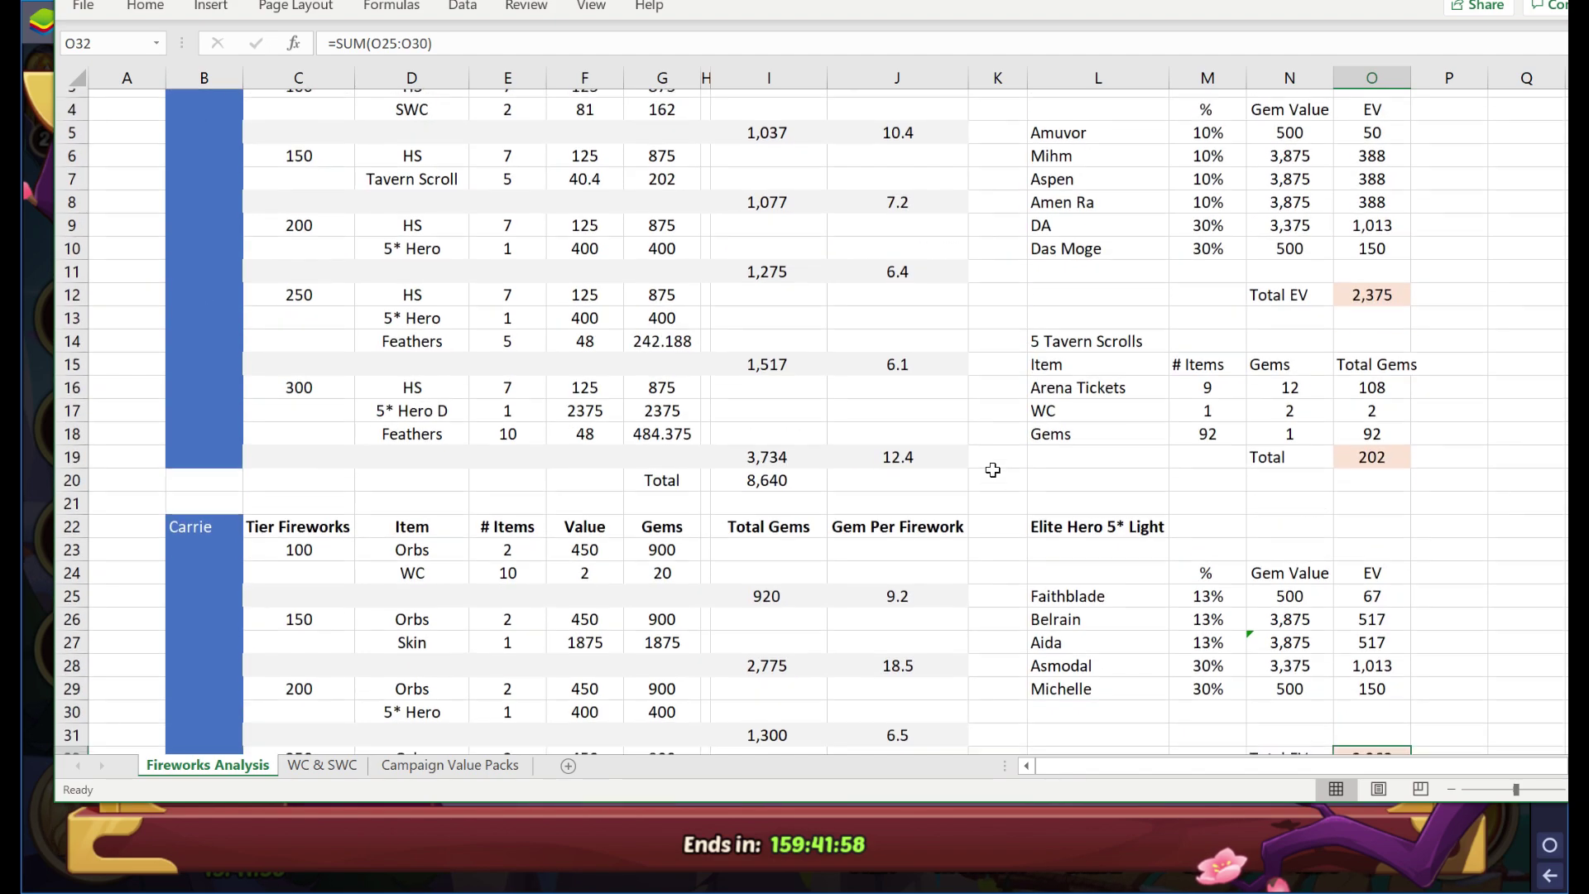
{"action": "left_click", "coordinate": [1089, 587]}
{"action": "left_click_drag", "start_coordinate": [1090, 587], "coordinate": [1358, 596]}
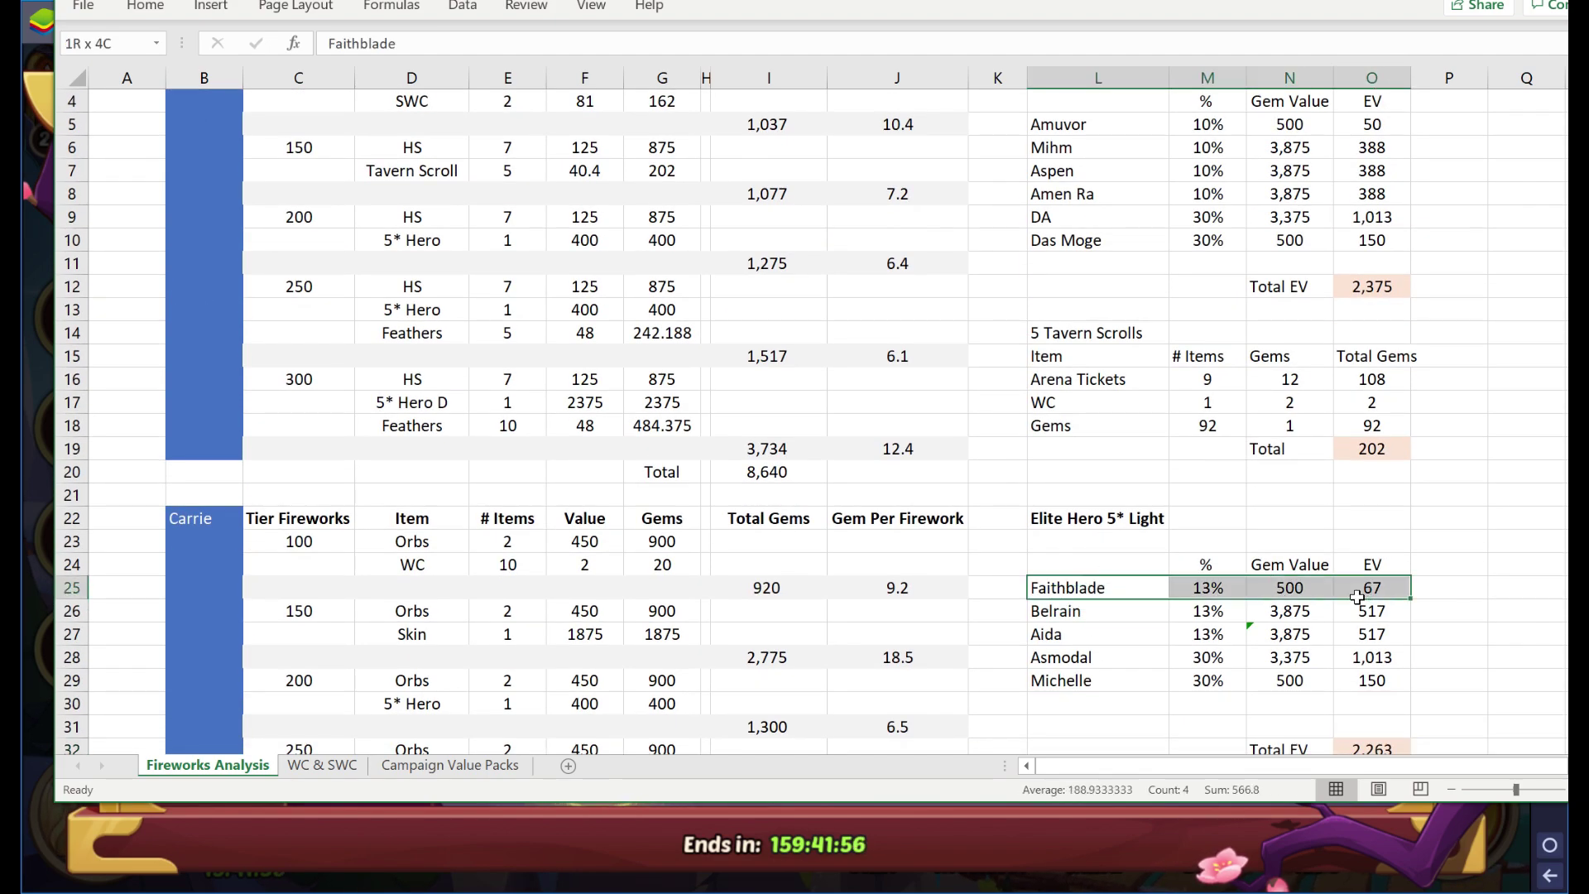
{"action": "left_click", "coordinate": [1295, 585]}
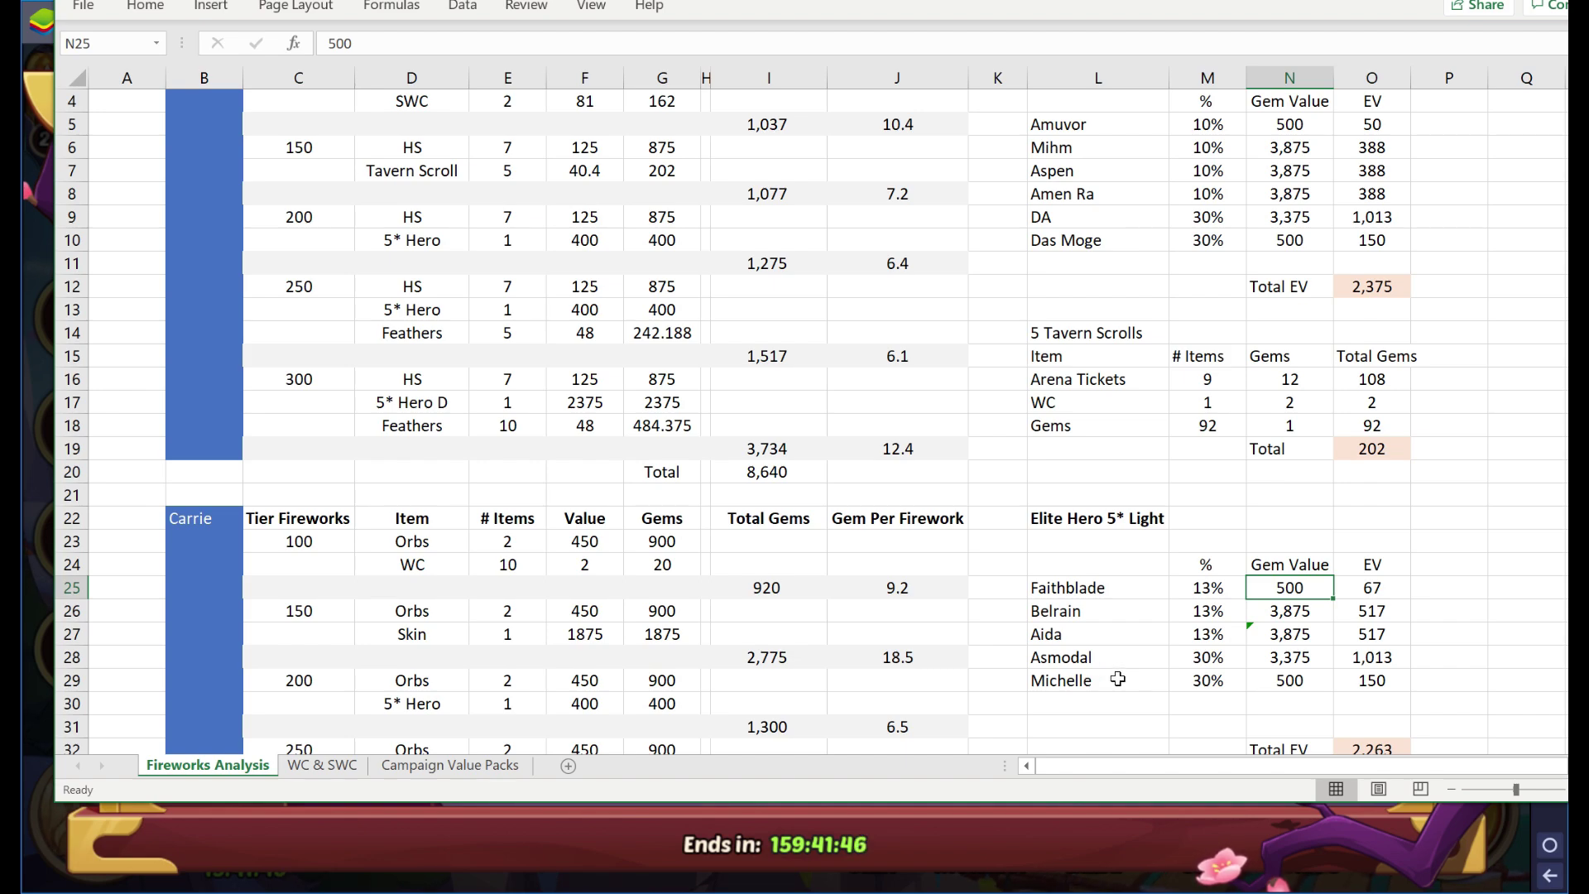
{"action": "left_click_drag", "start_coordinate": [1117, 677], "coordinate": [1354, 679]}
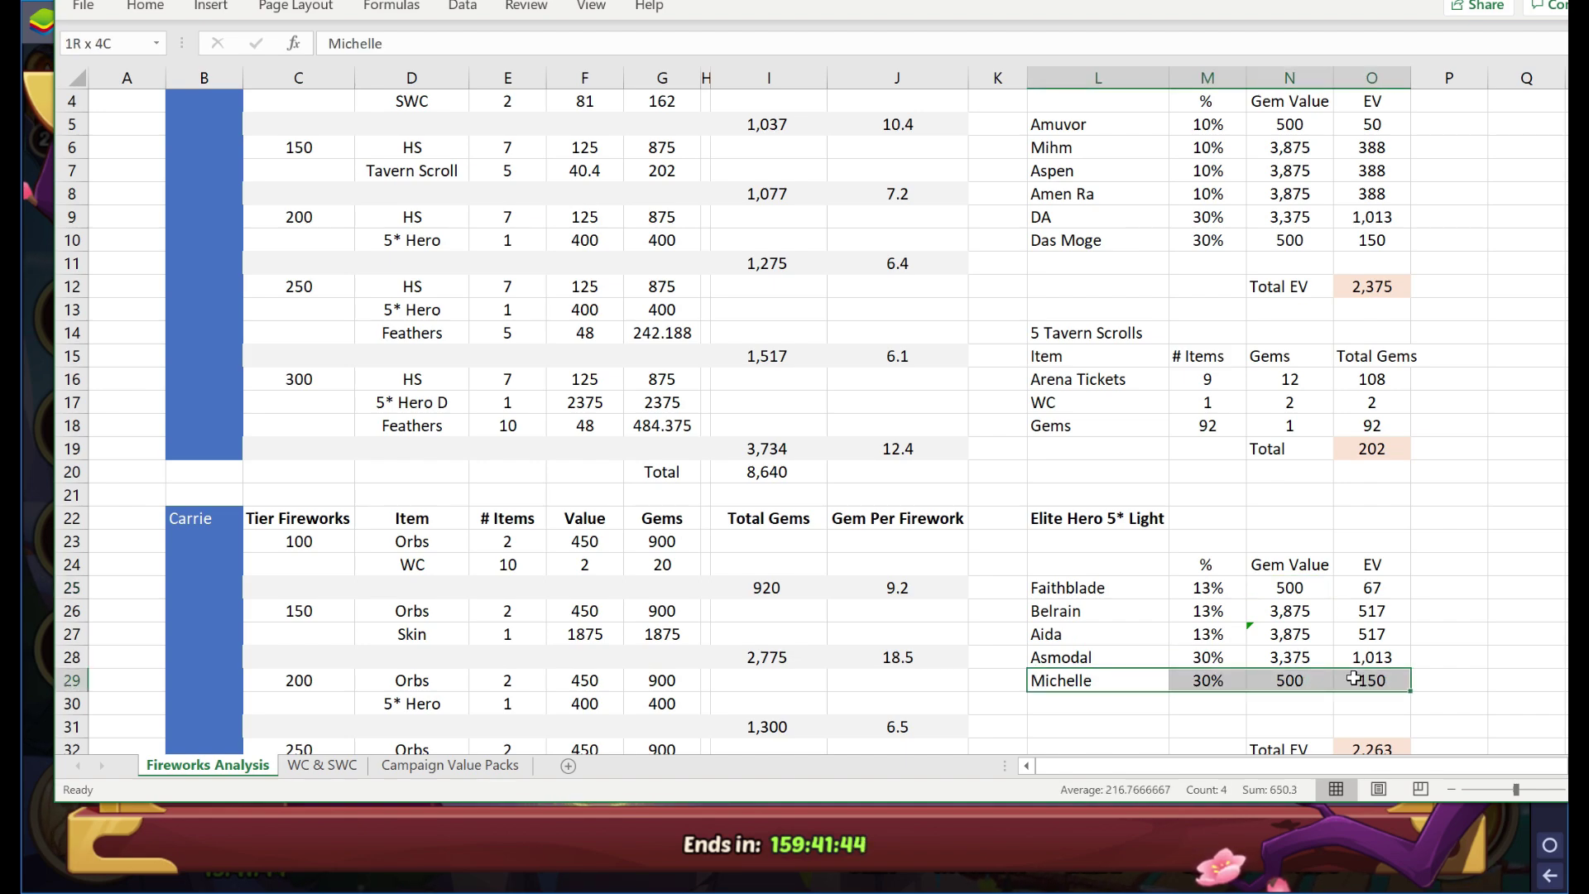
{"action": "left_click", "coordinate": [1306, 680]}
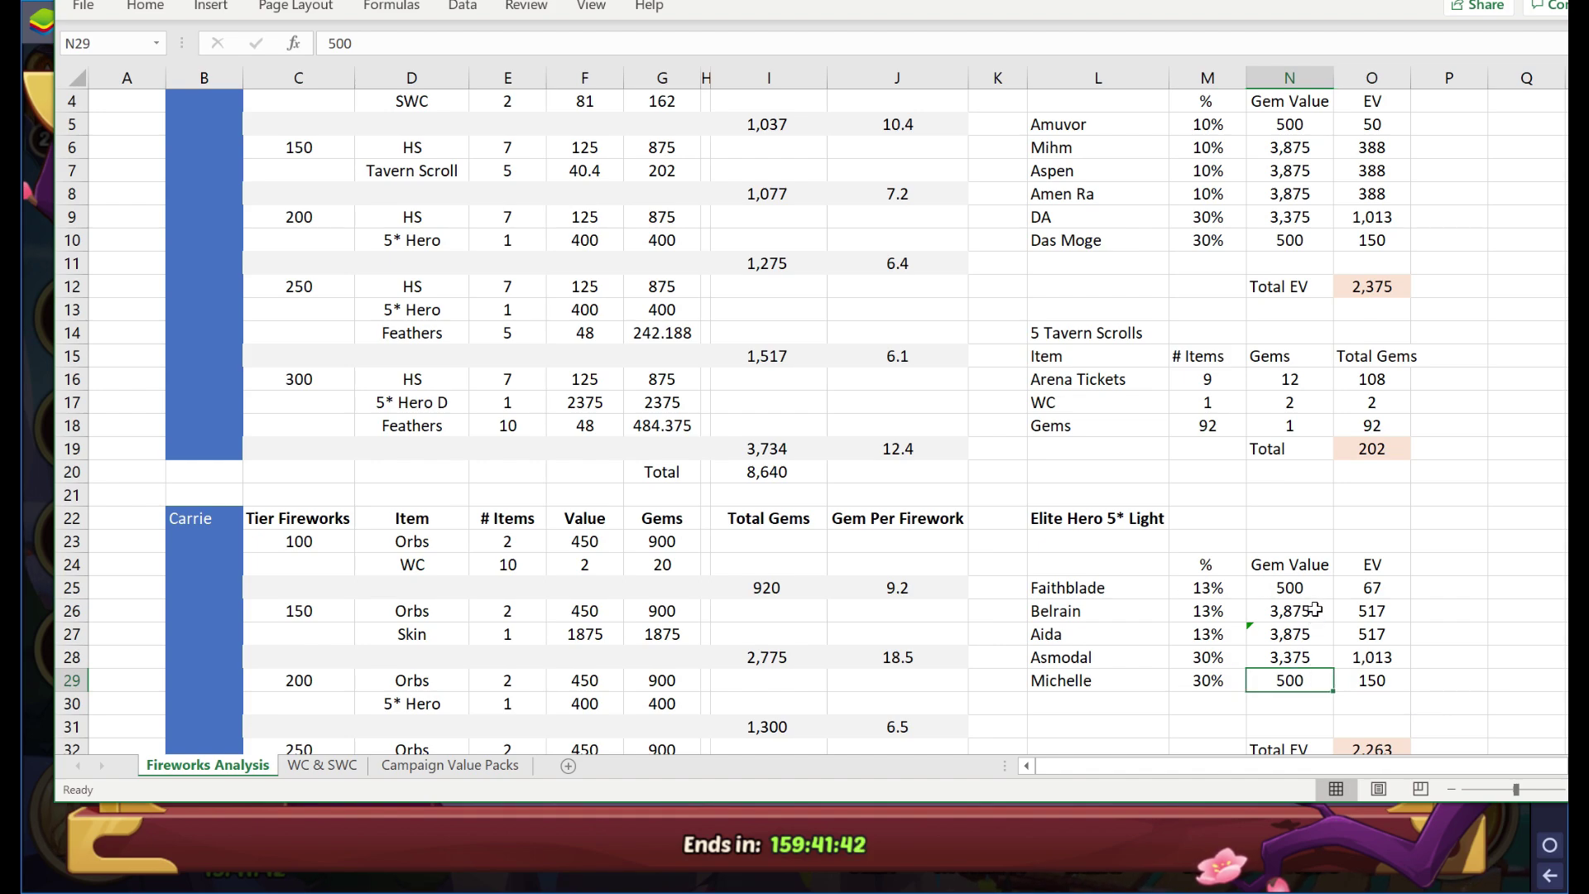
{"action": "left_click_drag", "start_coordinate": [1315, 610], "coordinate": [1315, 655]}
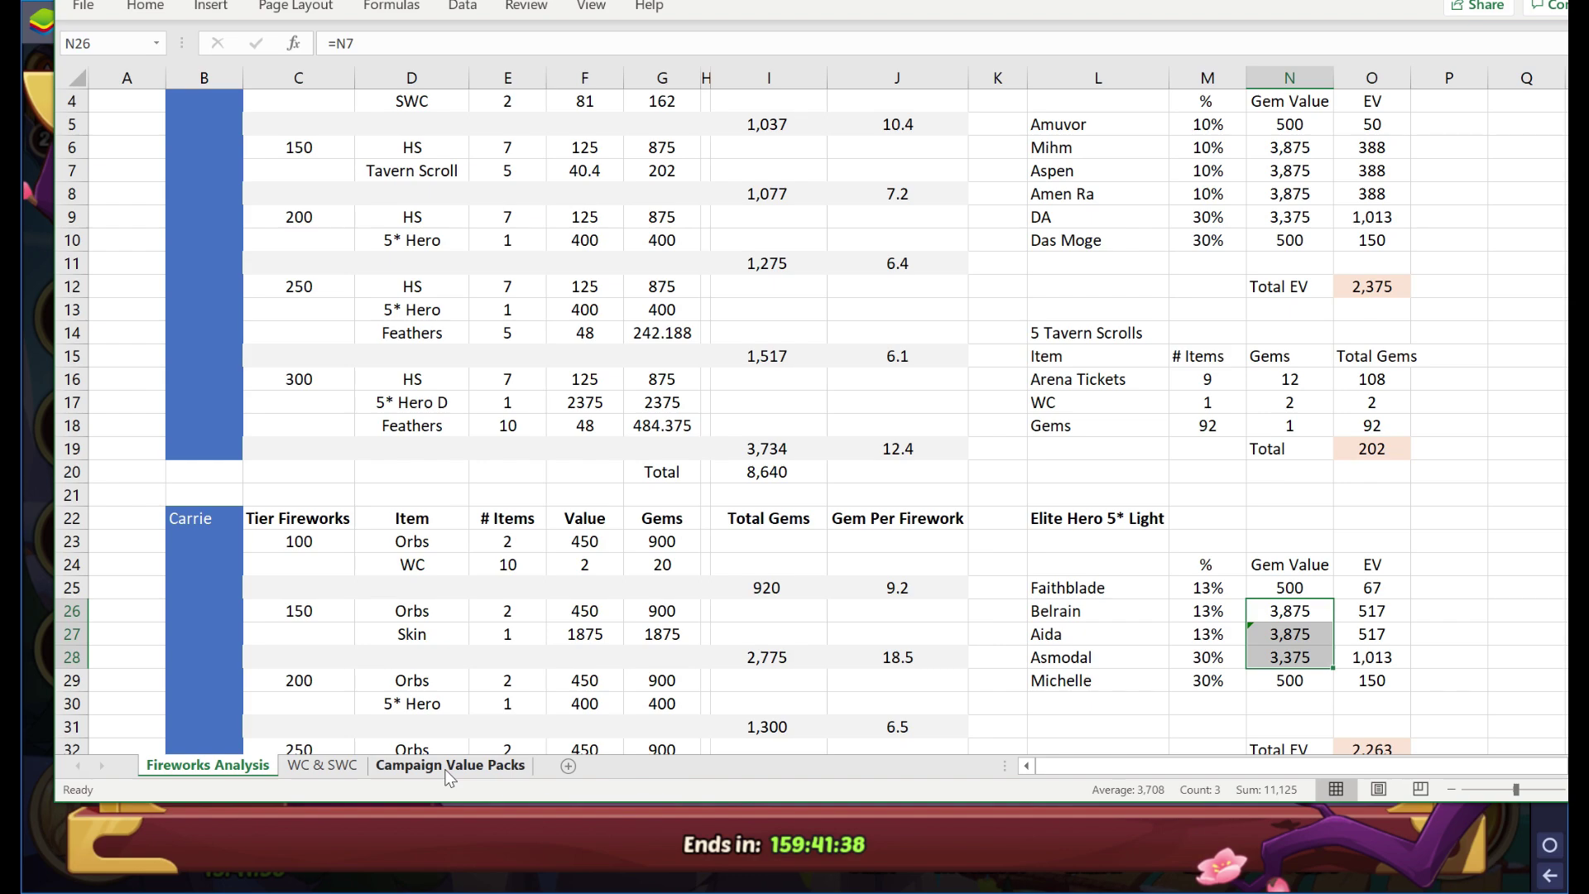
Open the Campaign Value Packs sheet and inspect Amen-Ra's campaign currency, feathers and converted gem values.
{"action": "left_click", "coordinate": [468, 760]}
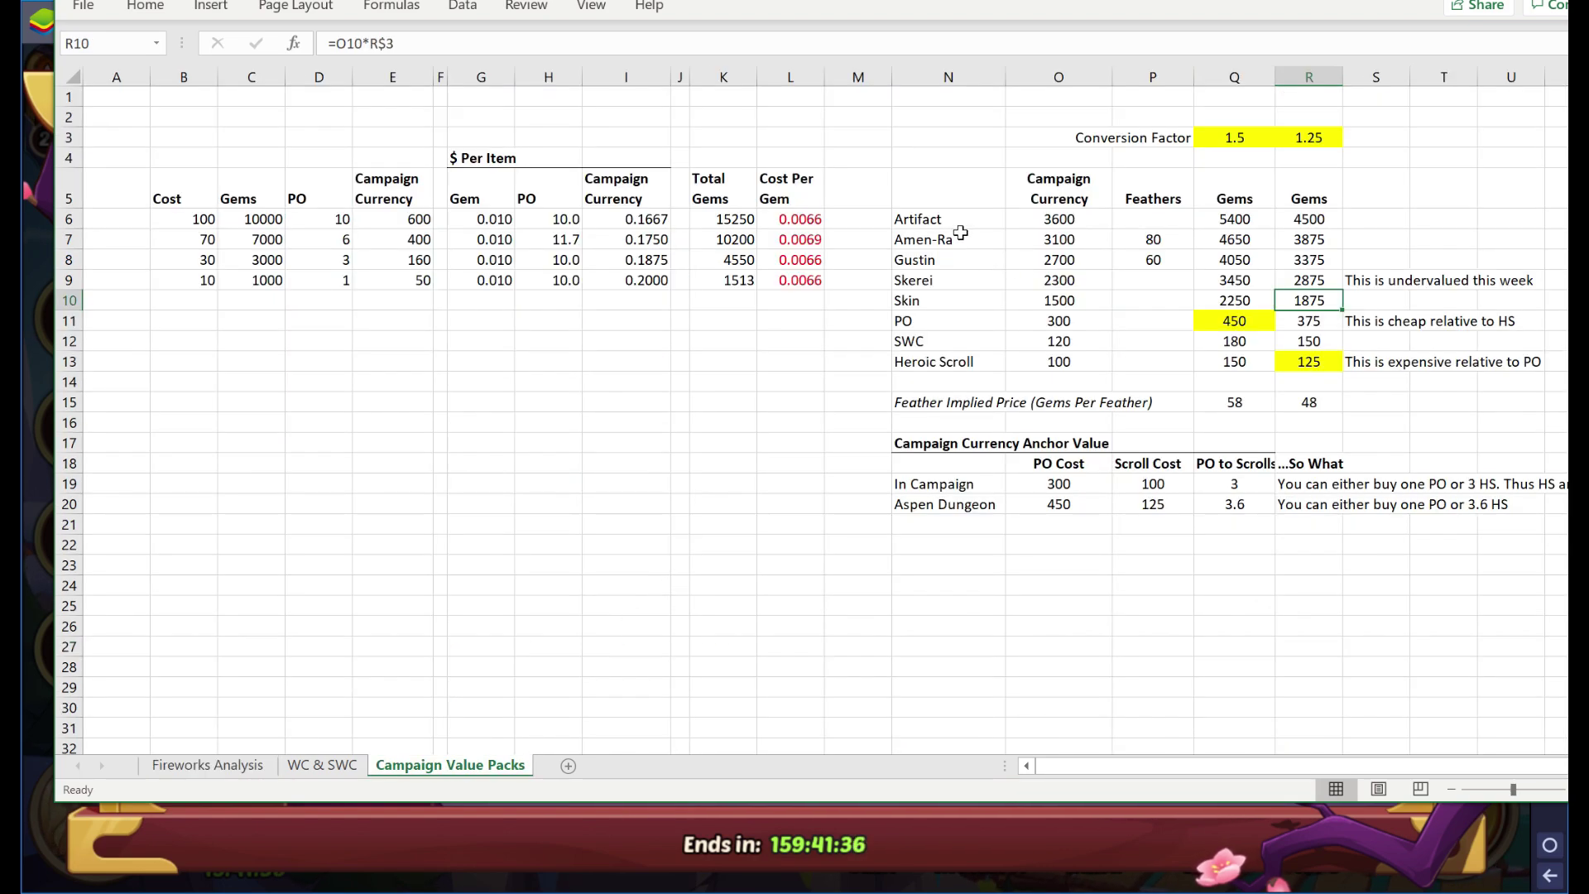
{"action": "left_click_drag", "start_coordinate": [958, 241], "coordinate": [1206, 241]}
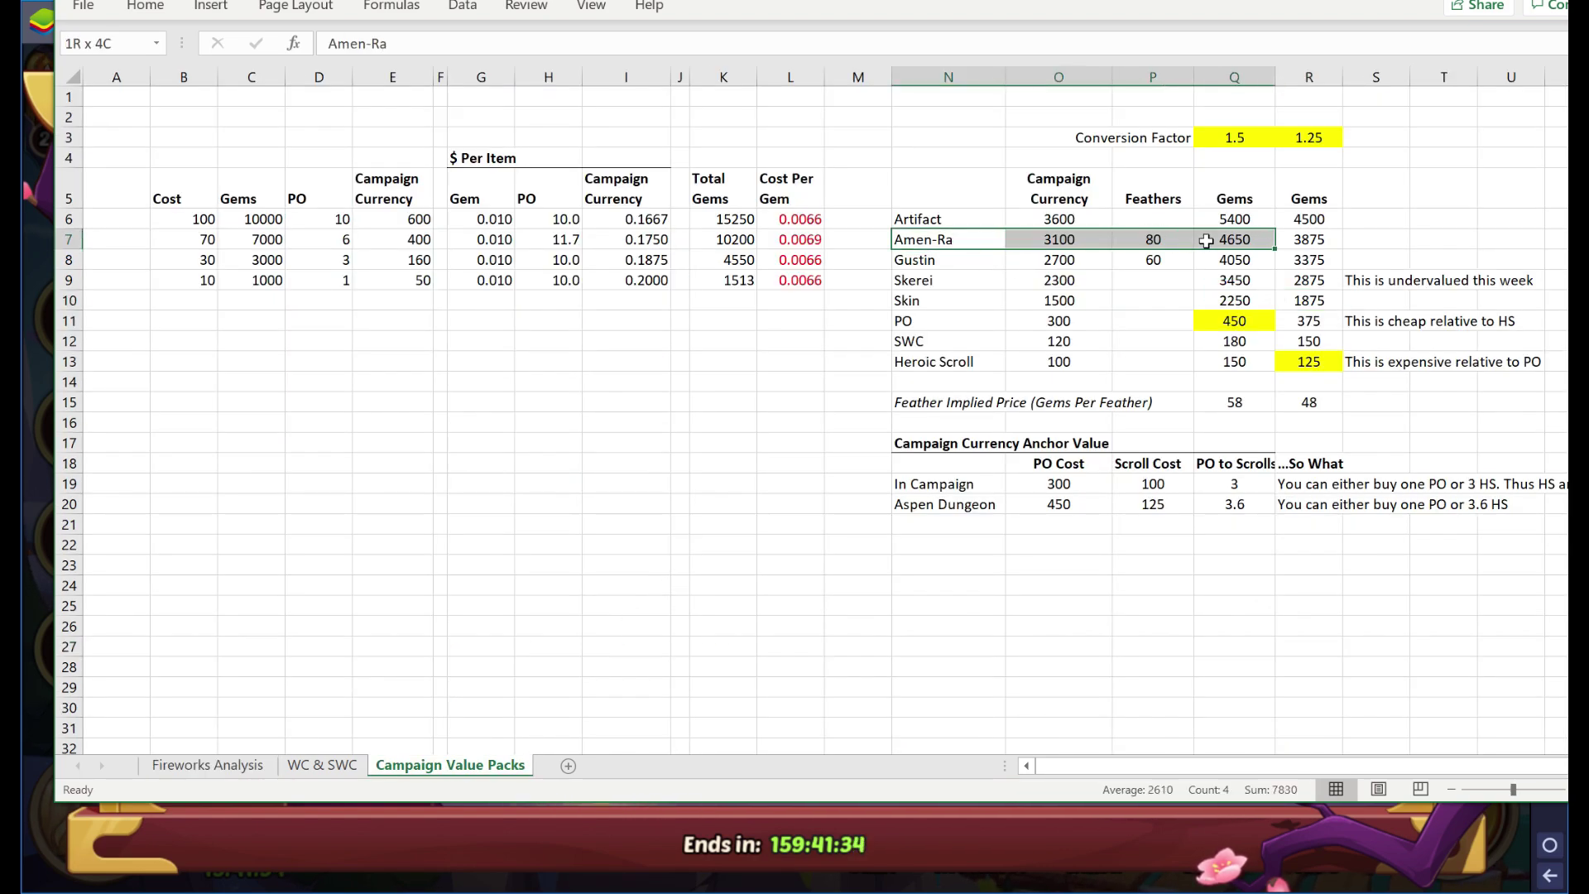
{"action": "left_click", "coordinate": [1306, 241]}
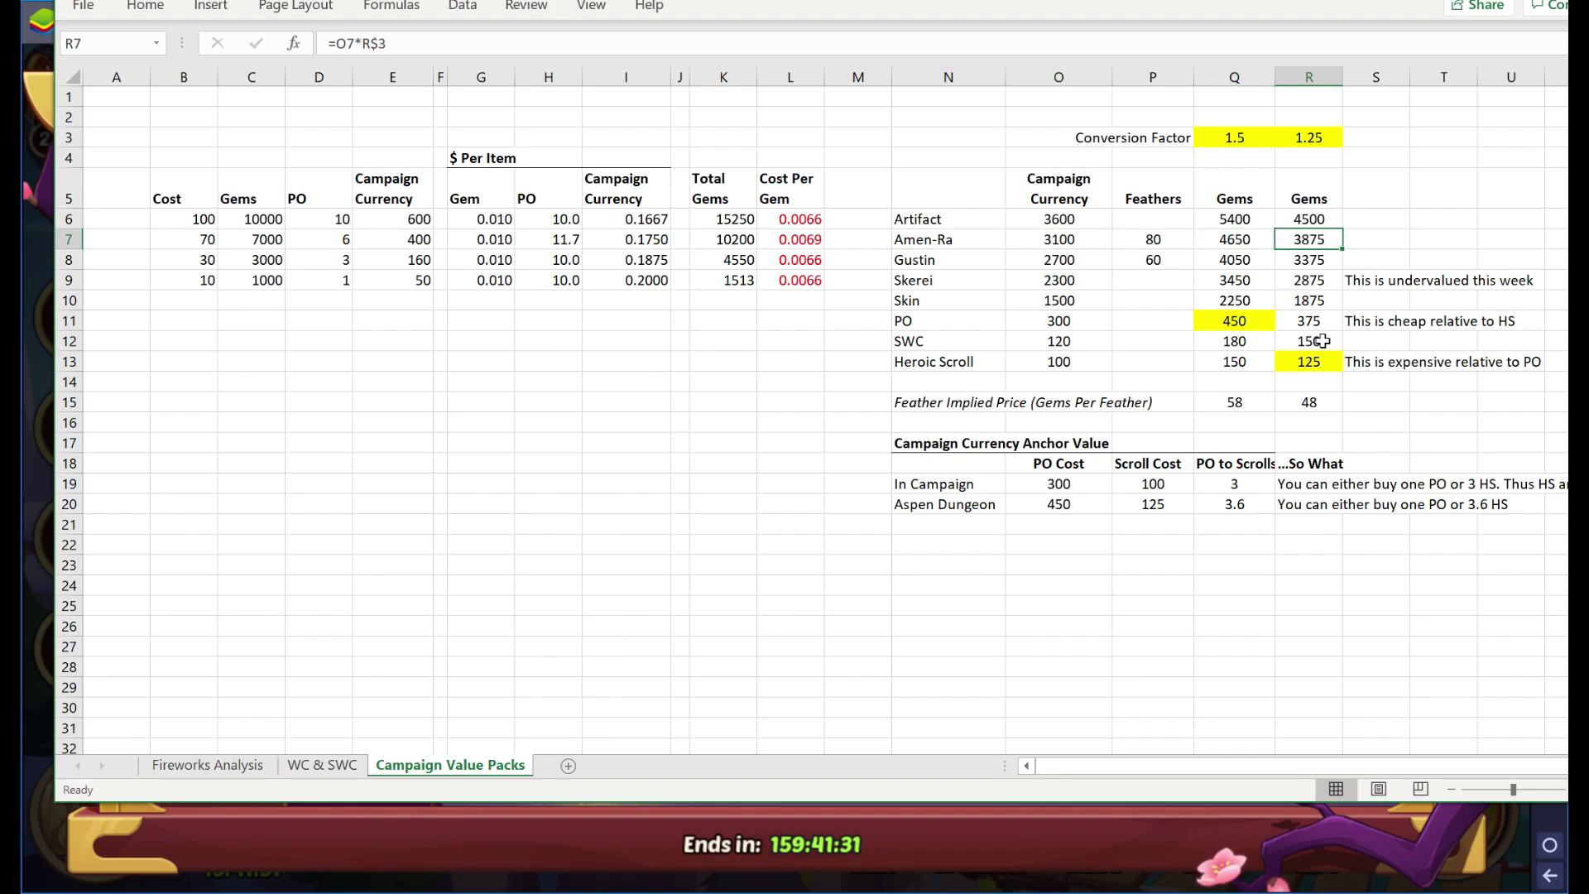
Return to the Fireworks Analysis sheet and inspect the hero gem values and Total EV of the Elite Hero 5* Dark table.
{"action": "left_click", "coordinate": [235, 767]}
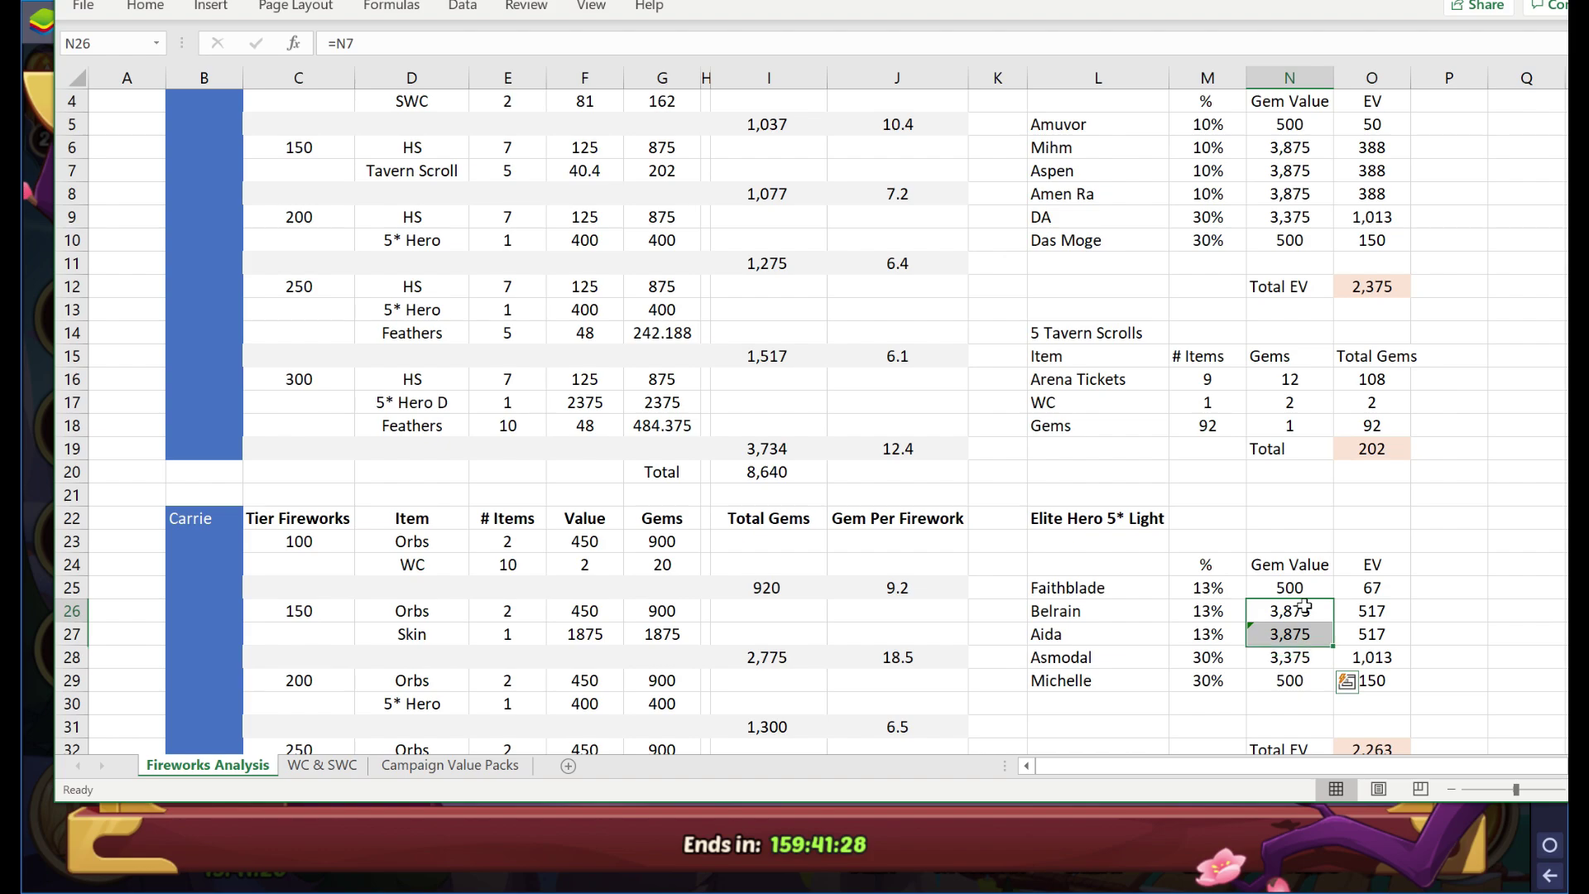
{"action": "scroll", "coordinate": [1209, 667], "scroll_direction": "up", "scroll_amount": 1}
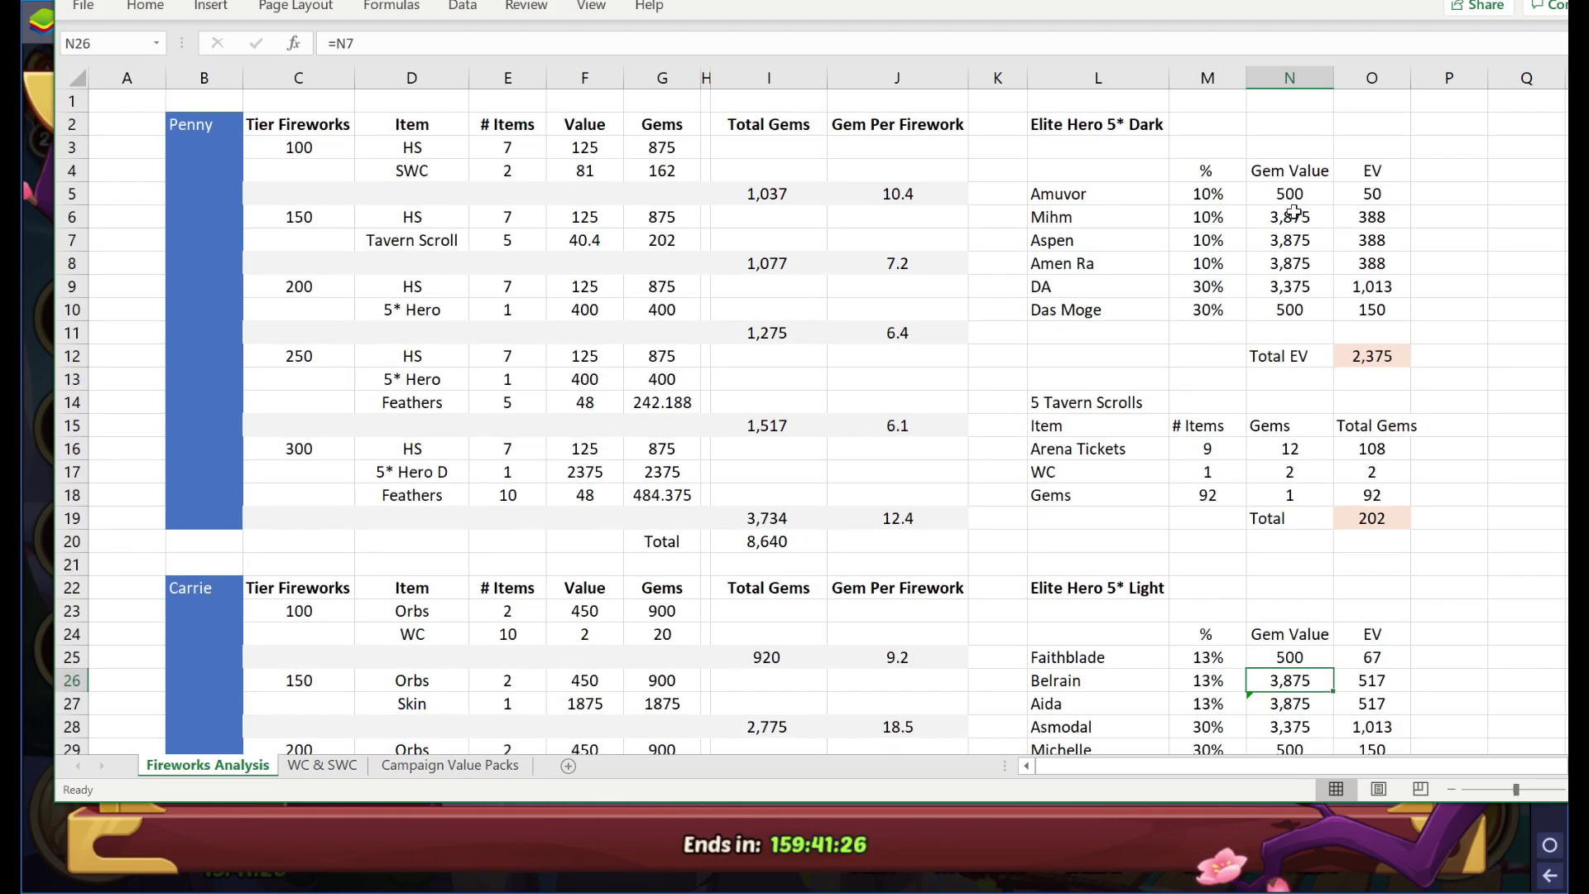
{"action": "left_click_drag", "start_coordinate": [1289, 195], "coordinate": [1304, 275]}
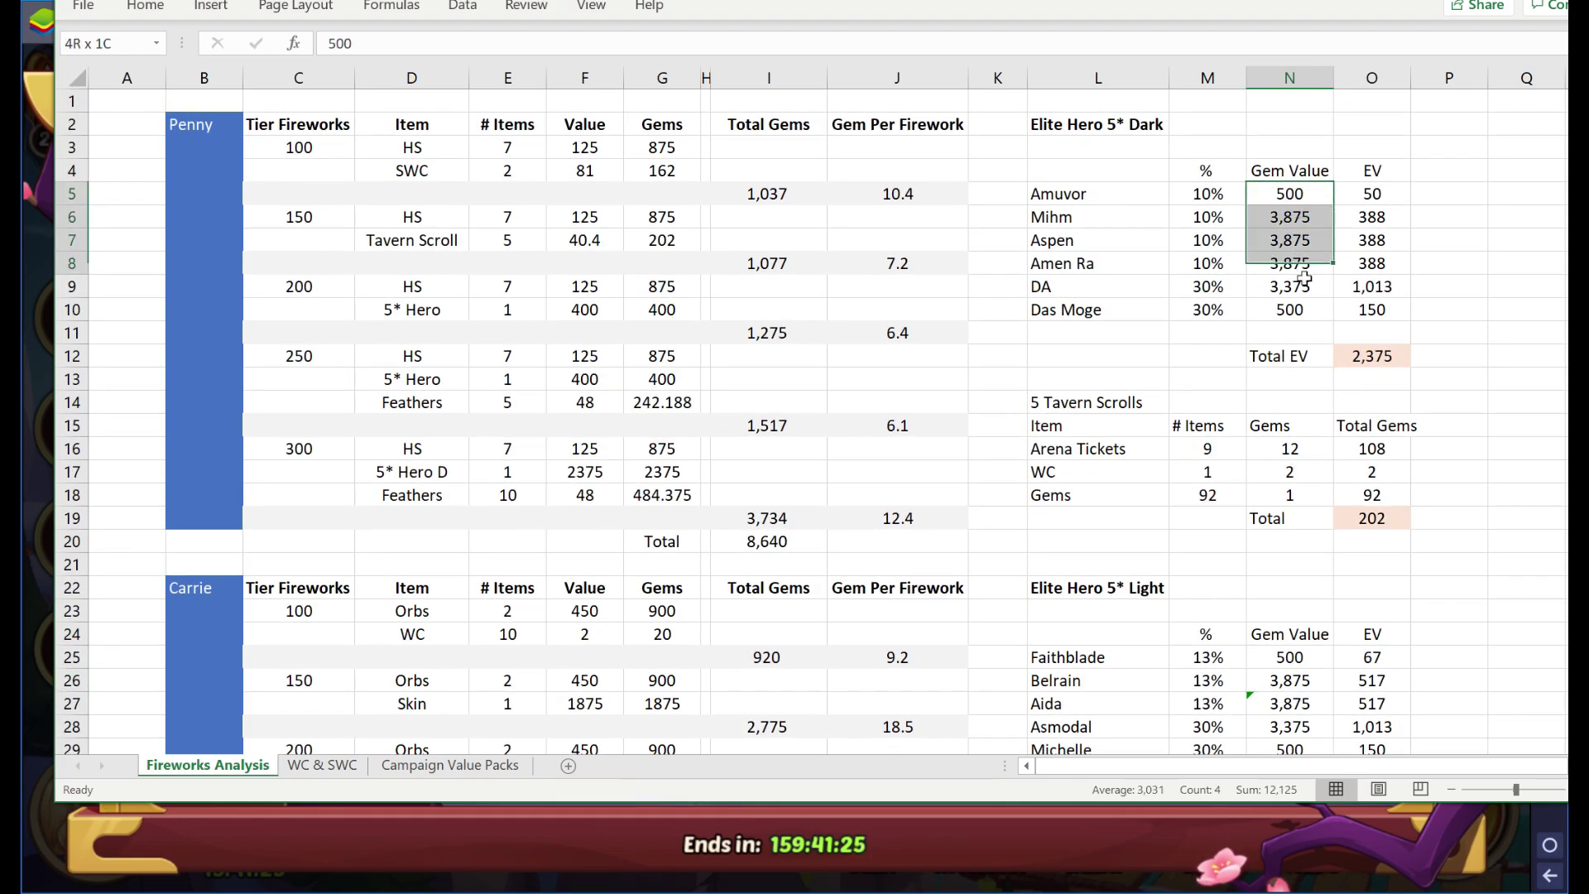
{"action": "left_click", "coordinate": [1269, 720]}
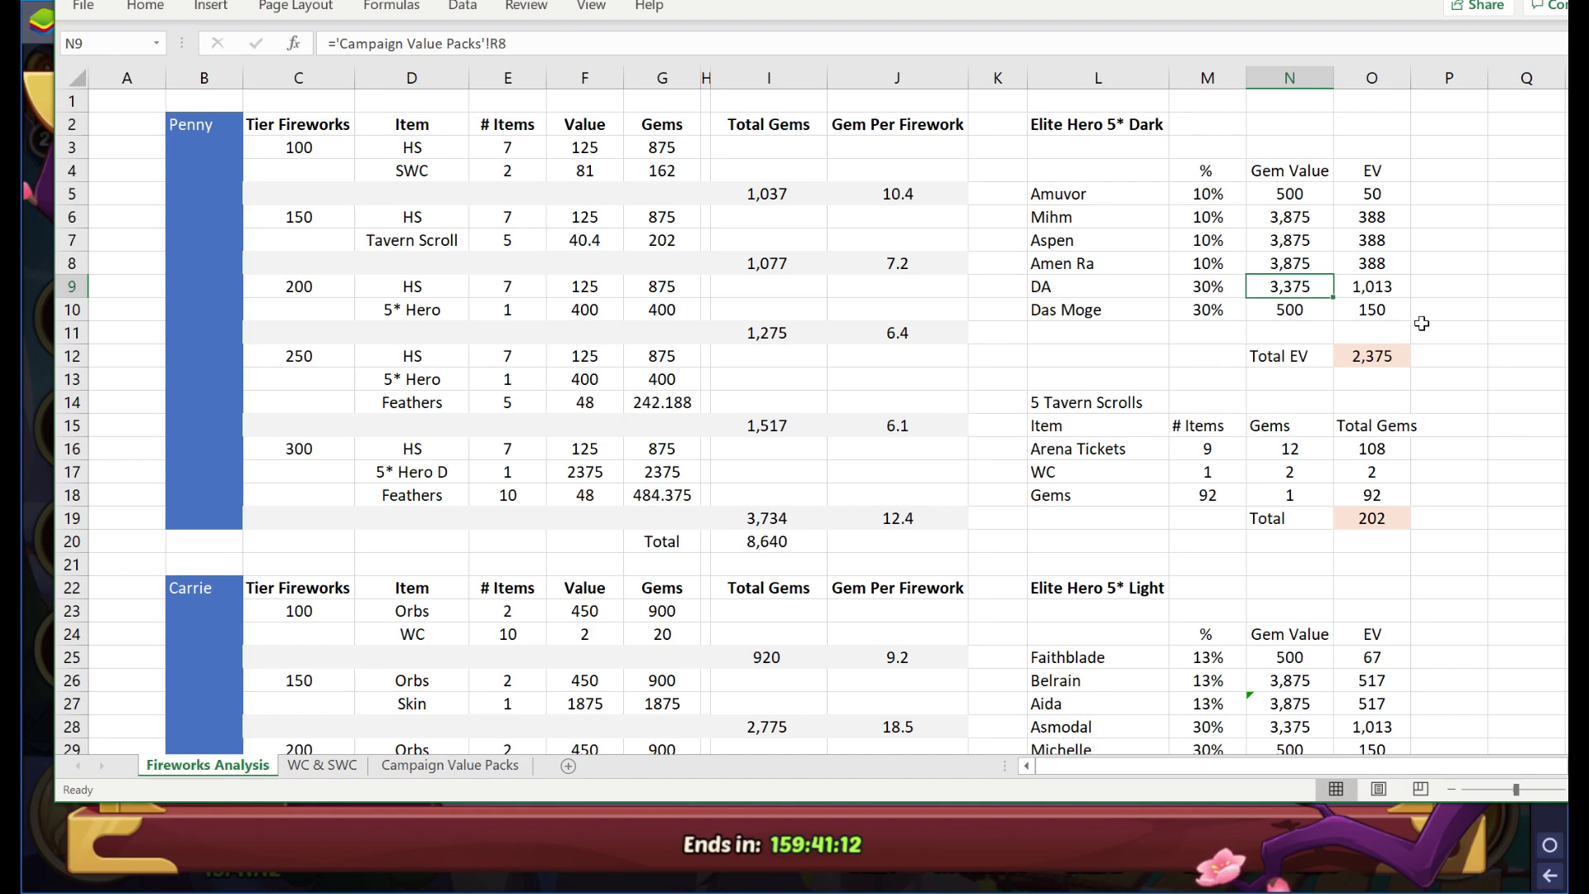
{"action": "left_click", "coordinate": [1380, 365]}
{"action": "left_click", "coordinate": [1258, 218]}
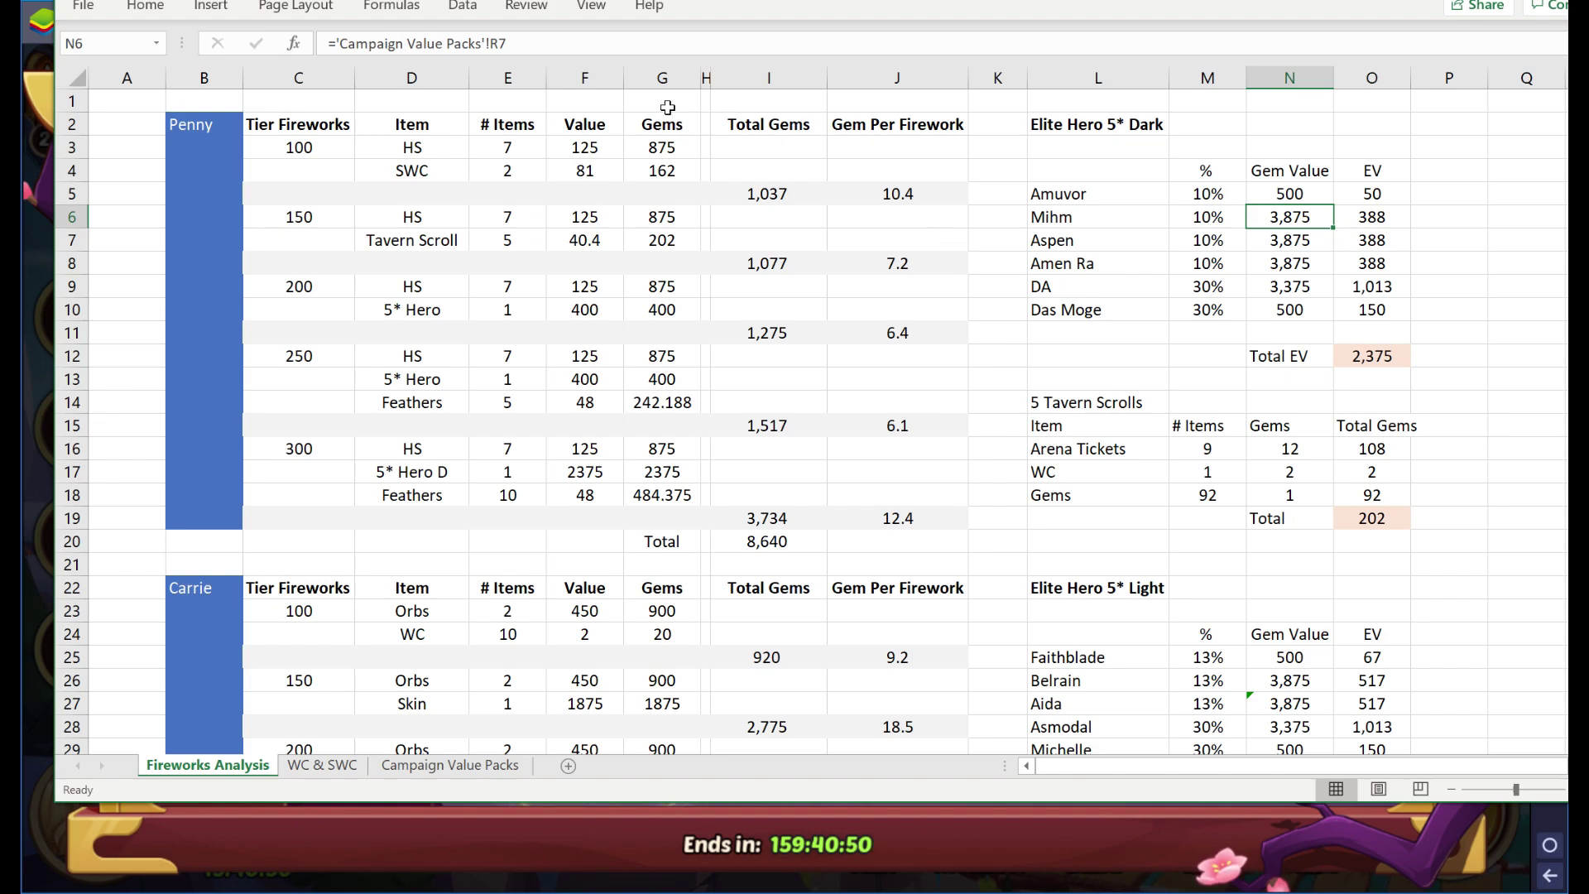
Inspect the HS and SWC values in Penny's 100-firework tier and look through the remaining tiers down to Carrie's total.
{"action": "left_click", "coordinate": [585, 153]}
{"action": "left_click", "coordinate": [596, 175]}
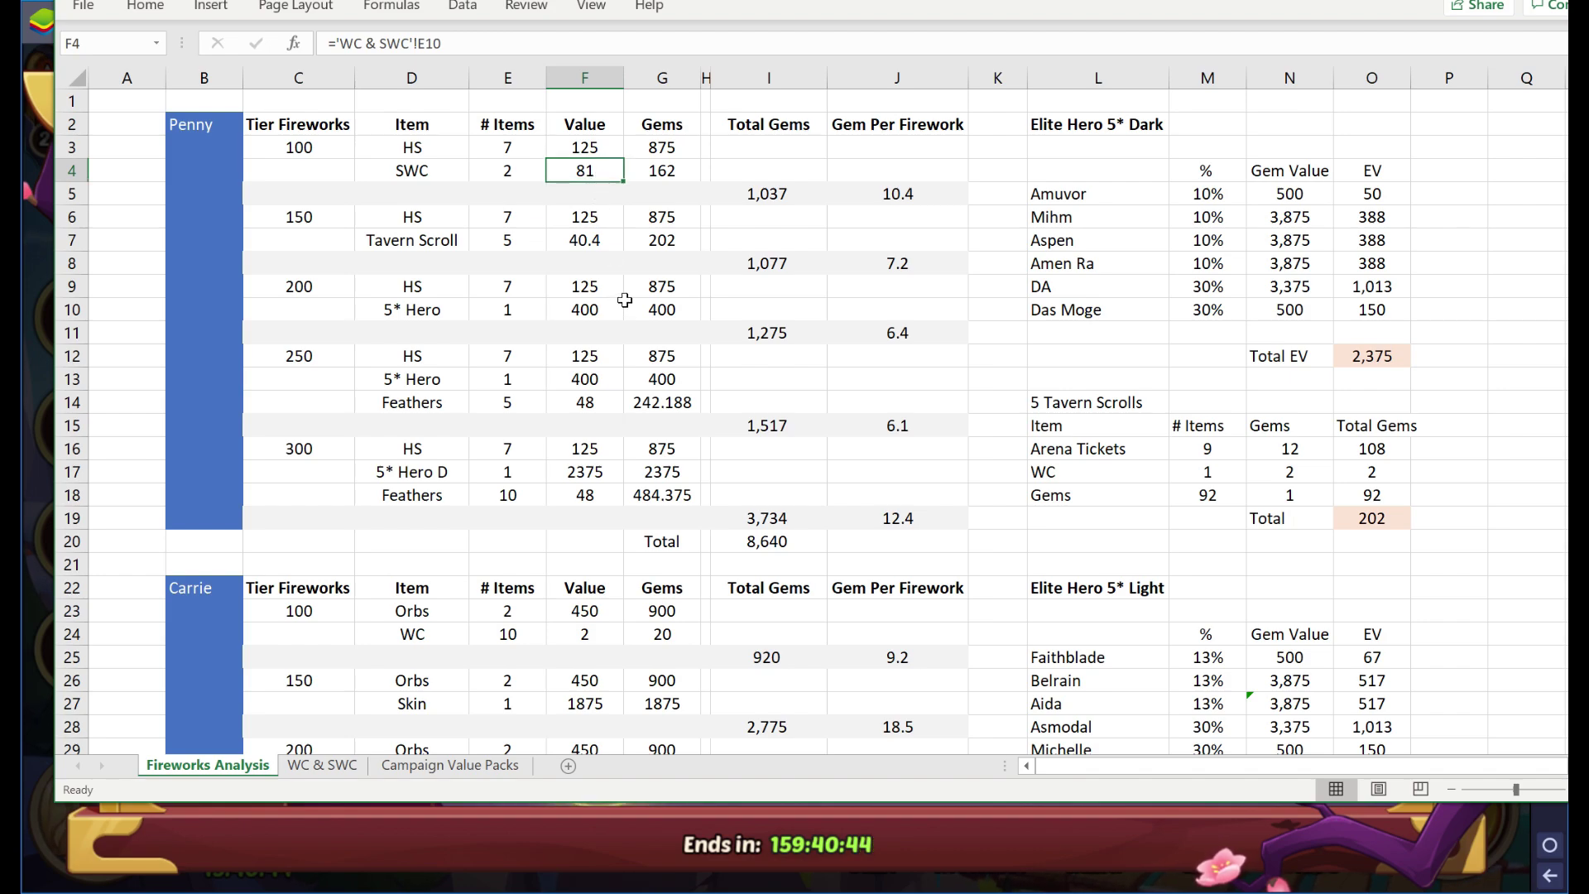
{"action": "scroll", "coordinate": [620, 328], "scroll_direction": "down", "scroll_amount": 1}
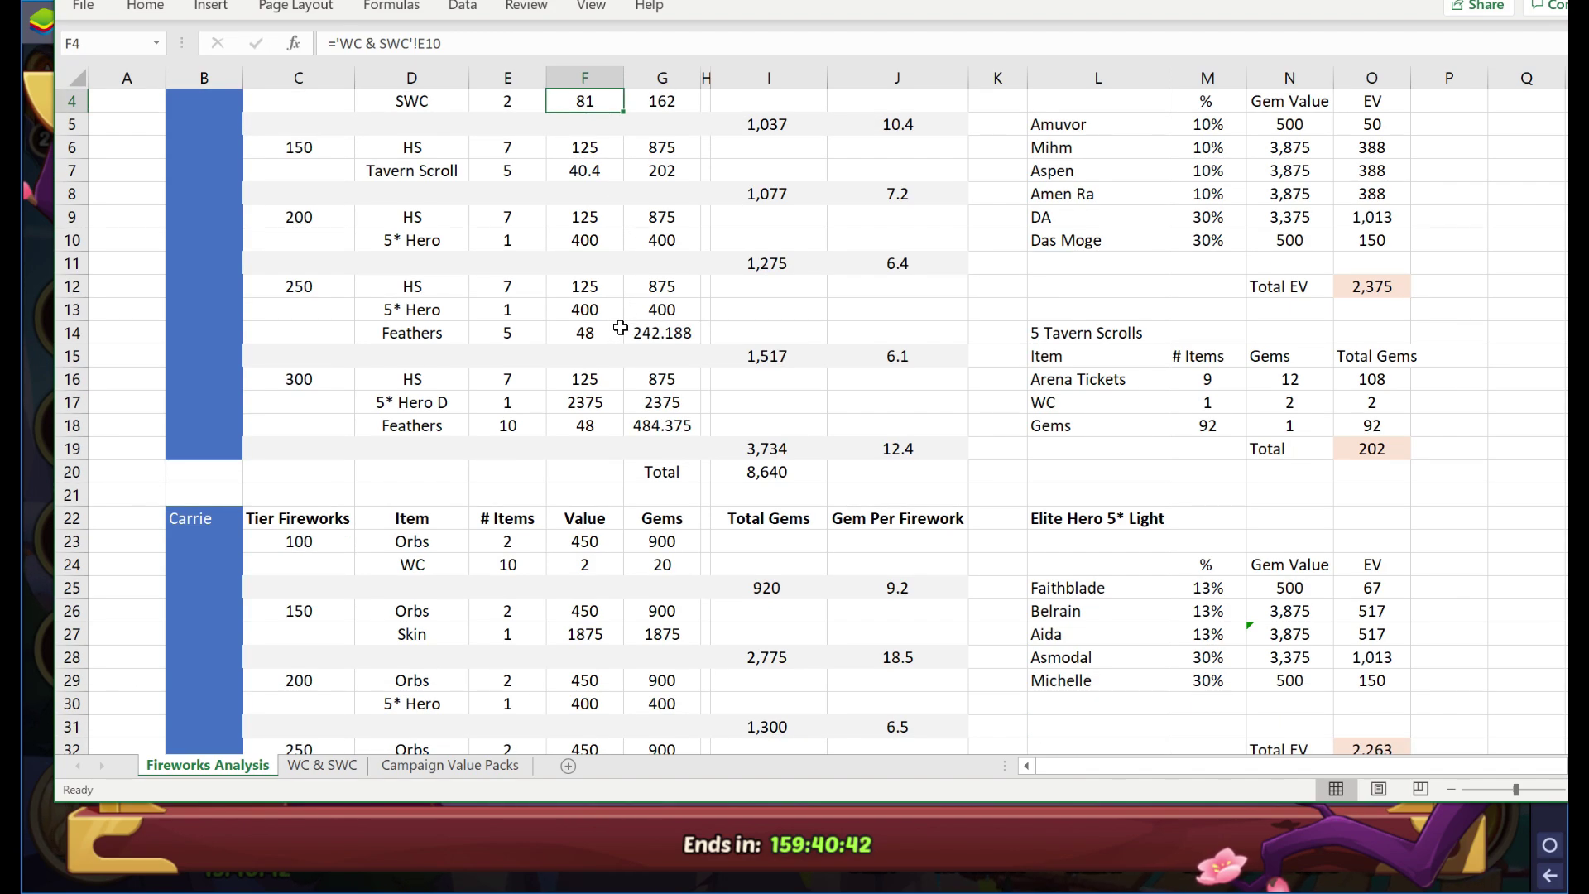
{"action": "scroll", "coordinate": [628, 361], "scroll_direction": "down", "scroll_amount": 1}
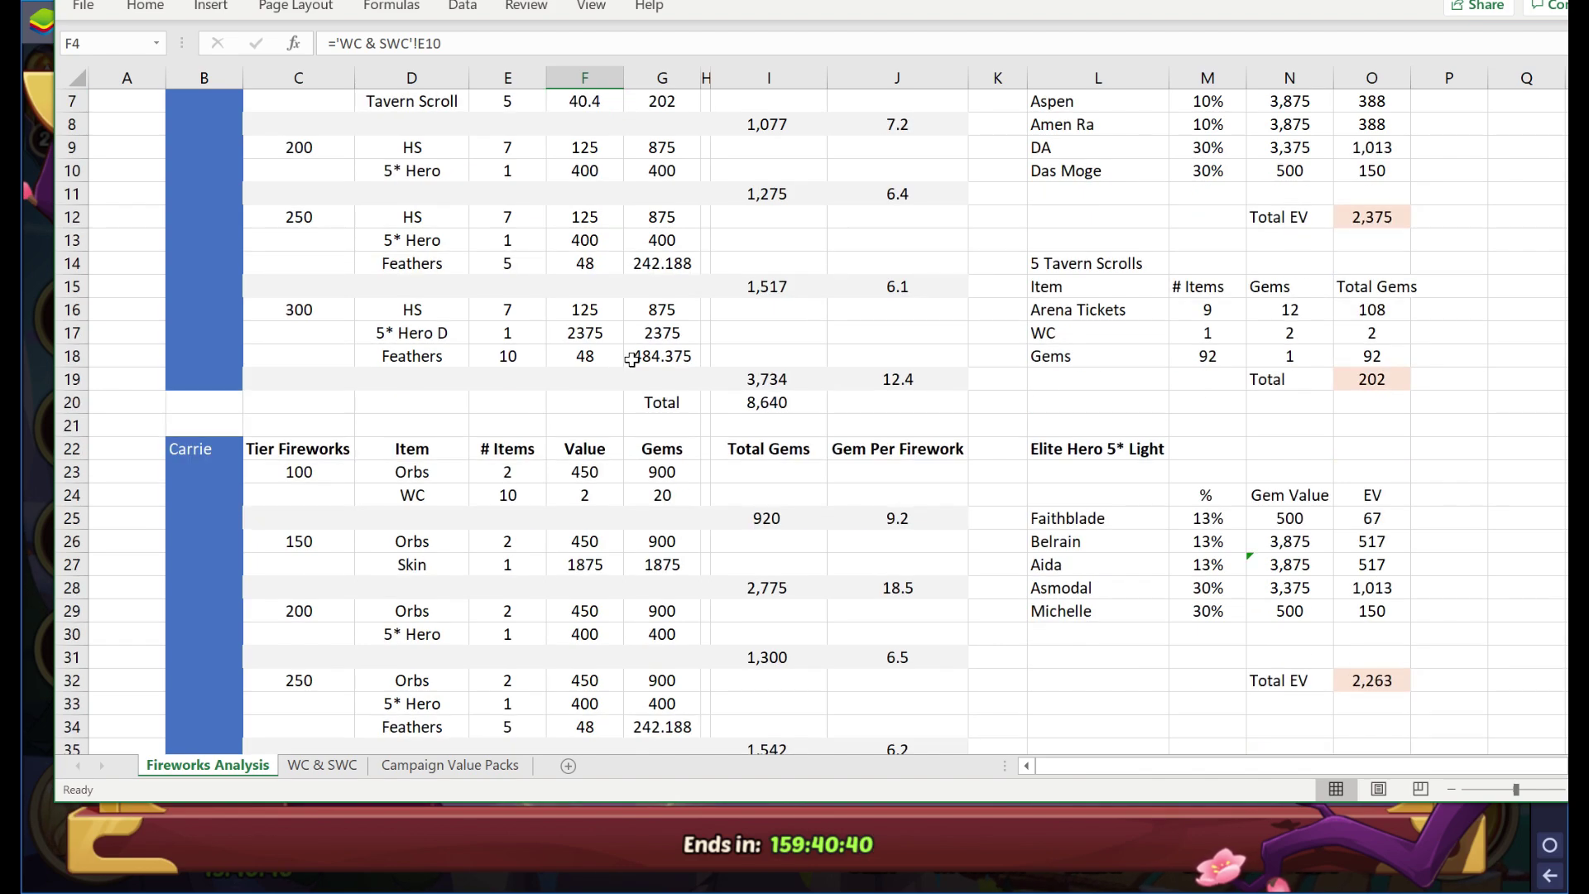
{"action": "scroll", "coordinate": [648, 355], "scroll_direction": "down", "scroll_amount": 1}
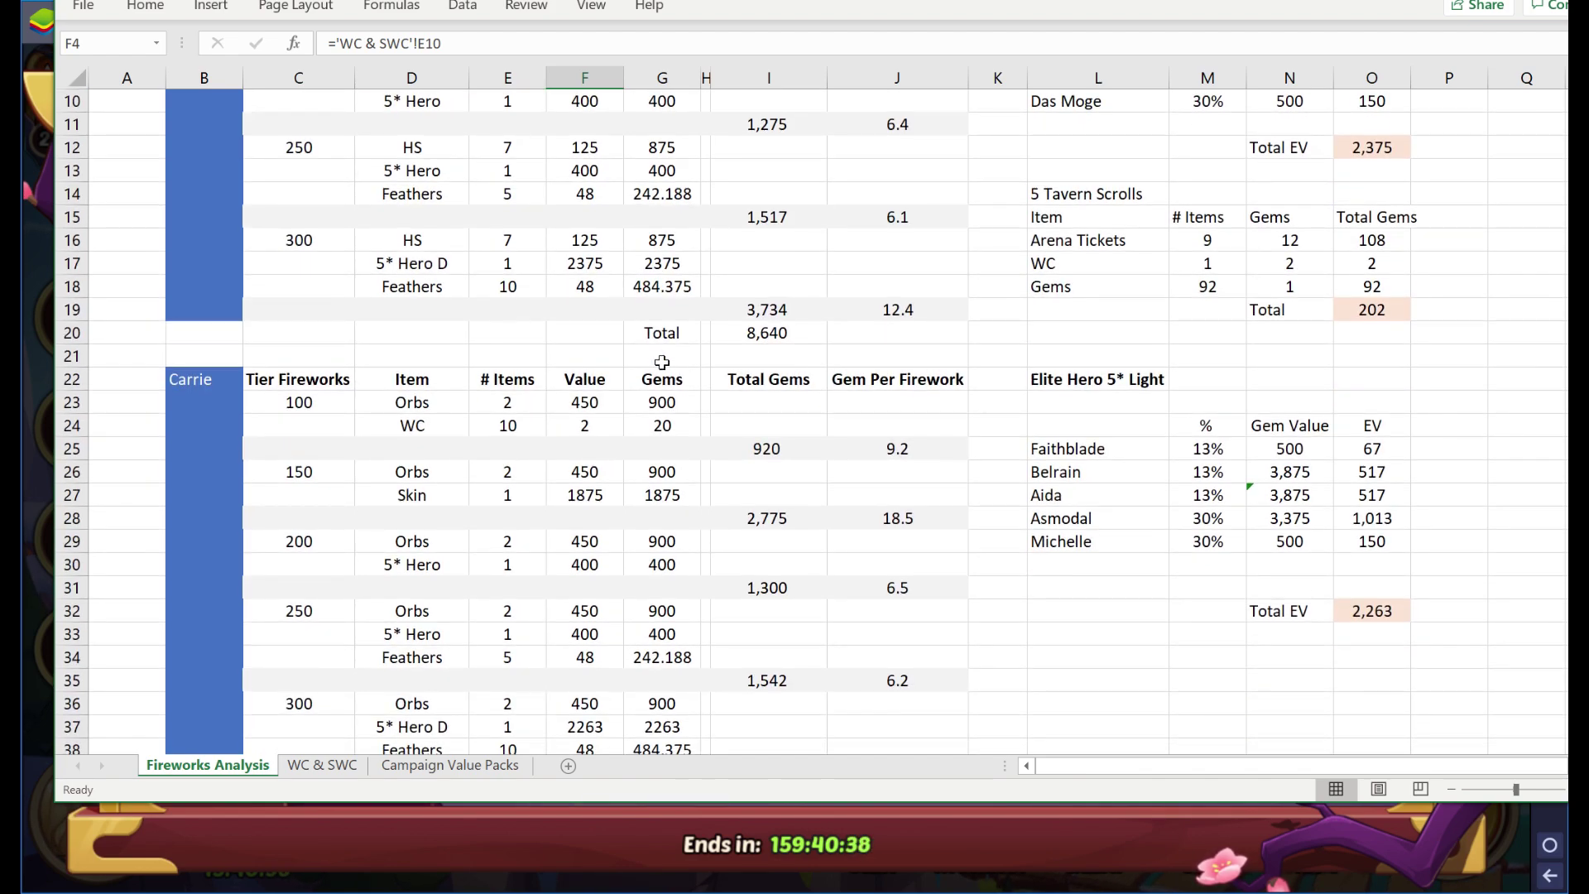
{"action": "scroll", "coordinate": [677, 441], "scroll_direction": "down", "scroll_amount": 1}
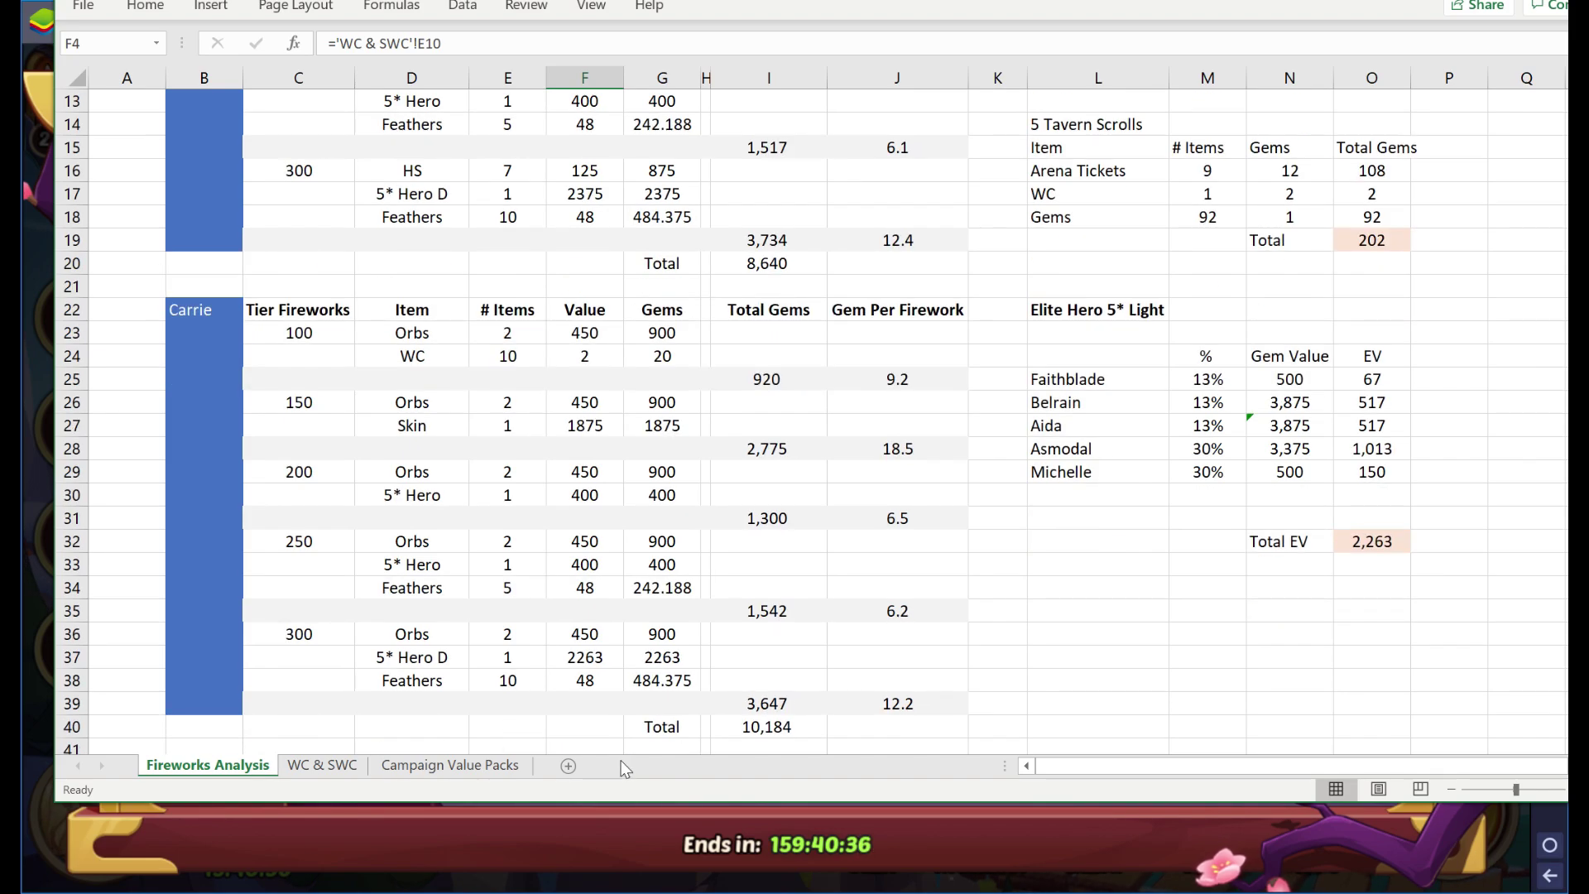
Switch to Idle Heroes and preview Penny's 1000-firework prize in the Fireworks Show.
{"action": "left_click", "coordinate": [523, 827]}
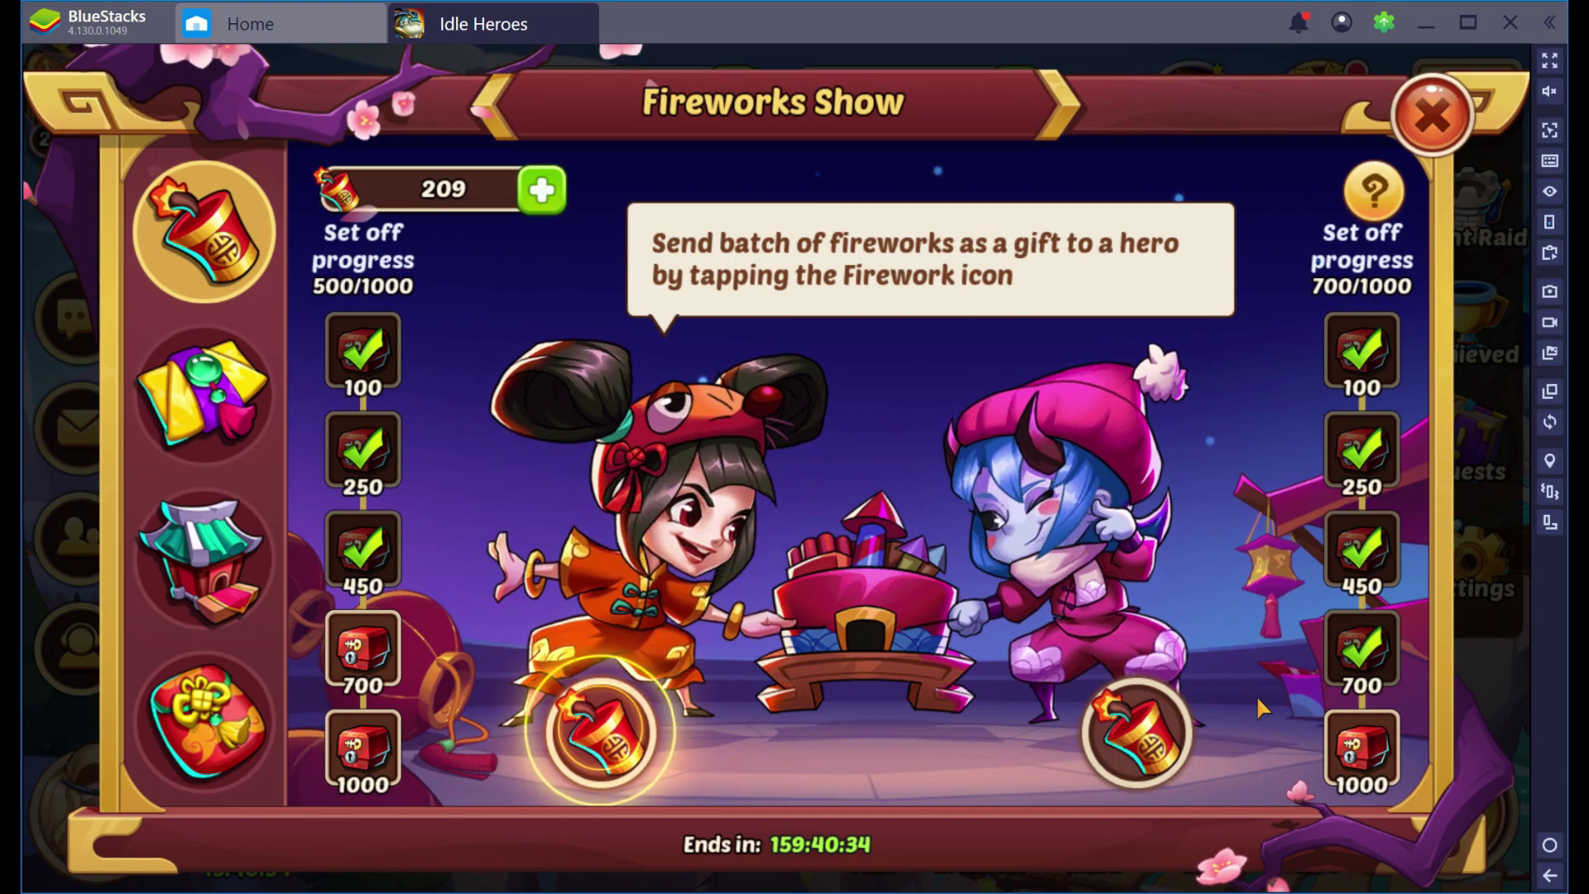
{"action": "left_click", "coordinate": [601, 732]}
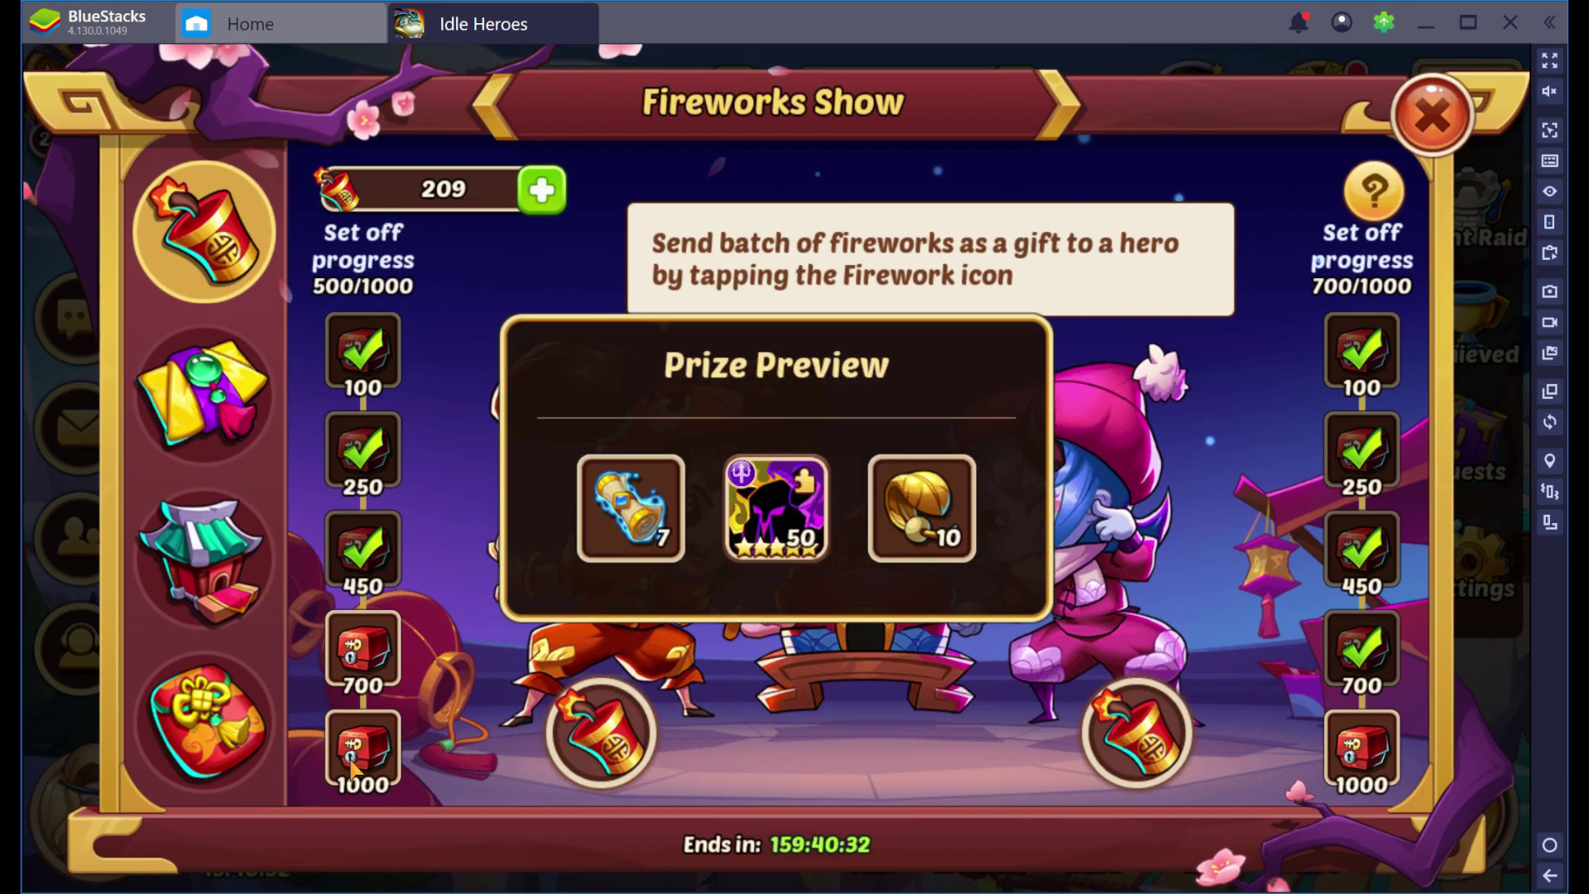
Preview Carrie's 1000-firework prize in the Fireworks Show and check the option for obtaining more fireworks.
{"action": "left_click", "coordinate": [830, 757]}
{"action": "left_click", "coordinate": [602, 733]}
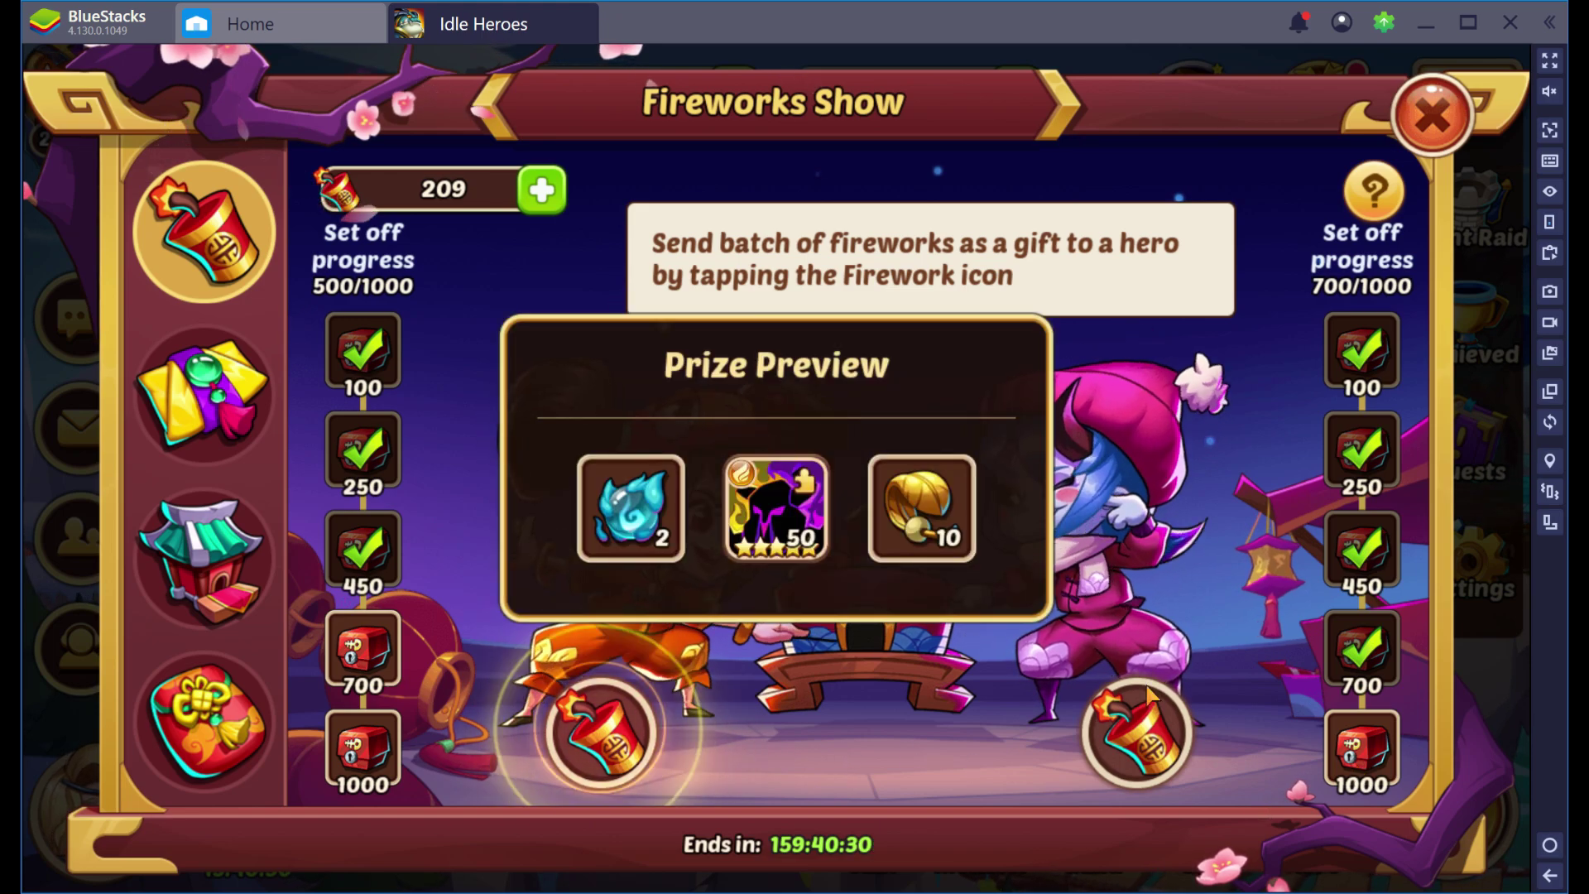
{"action": "left_click", "coordinate": [1057, 522]}
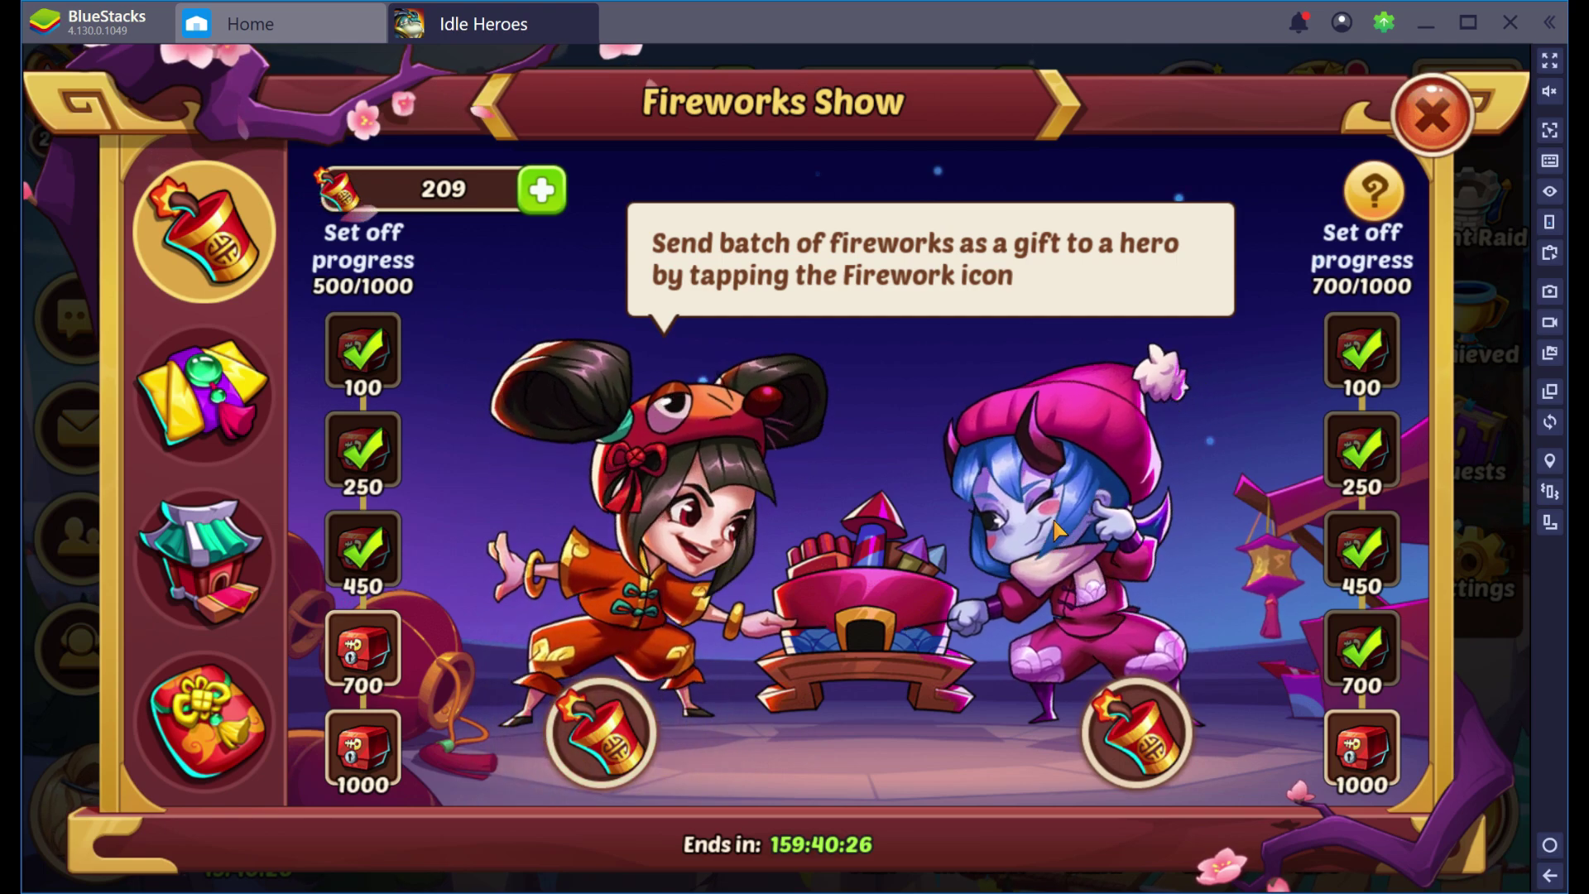
{"action": "left_click", "coordinate": [1361, 758]}
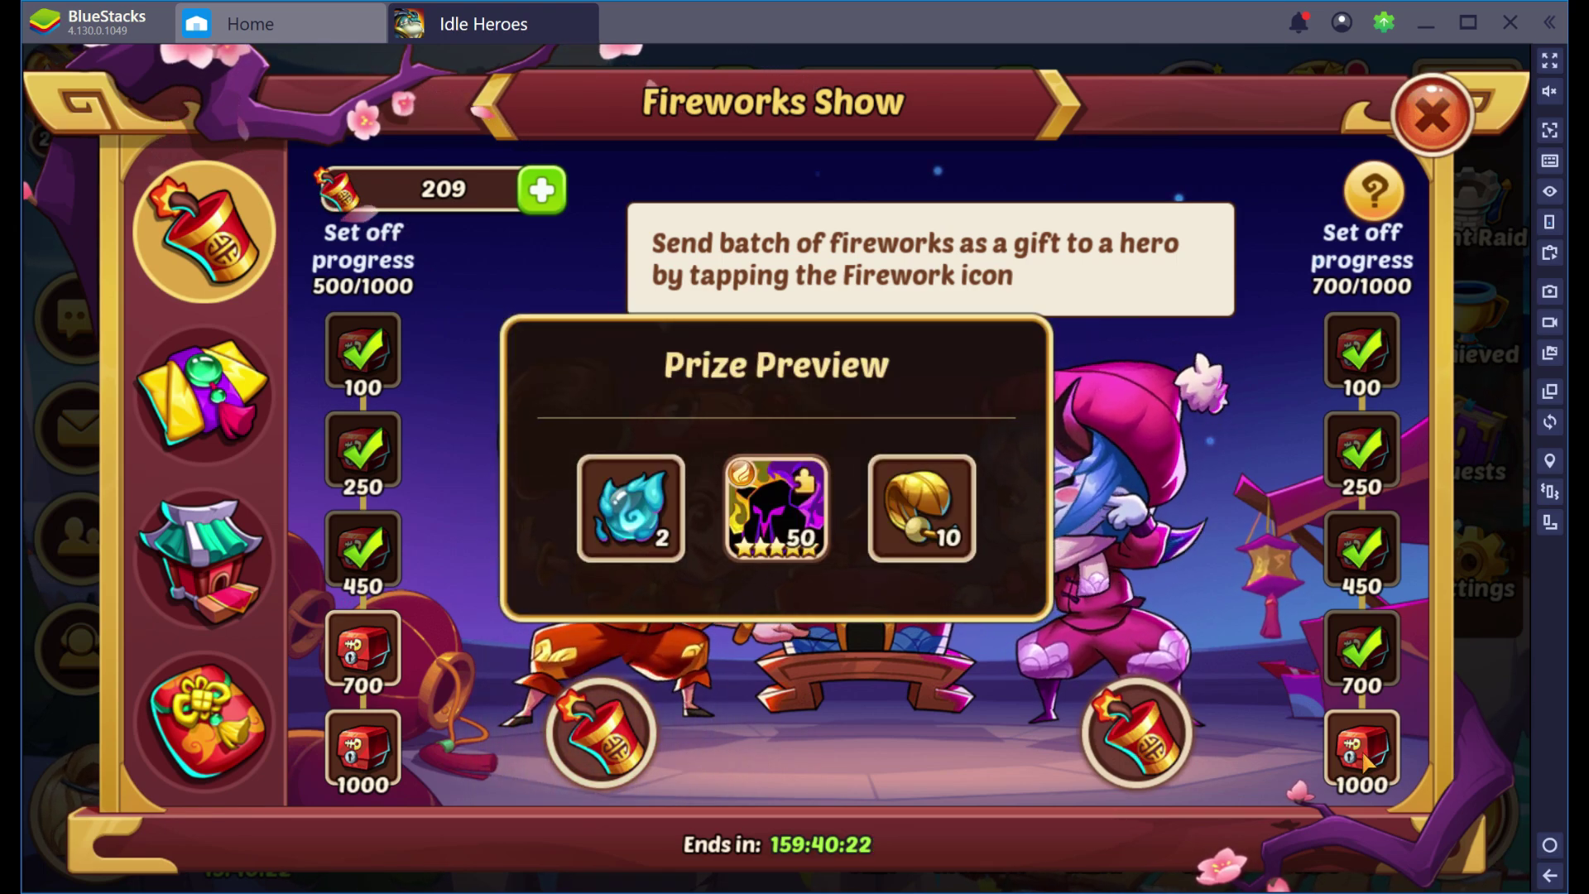
{"action": "left_click", "coordinate": [1411, 346]}
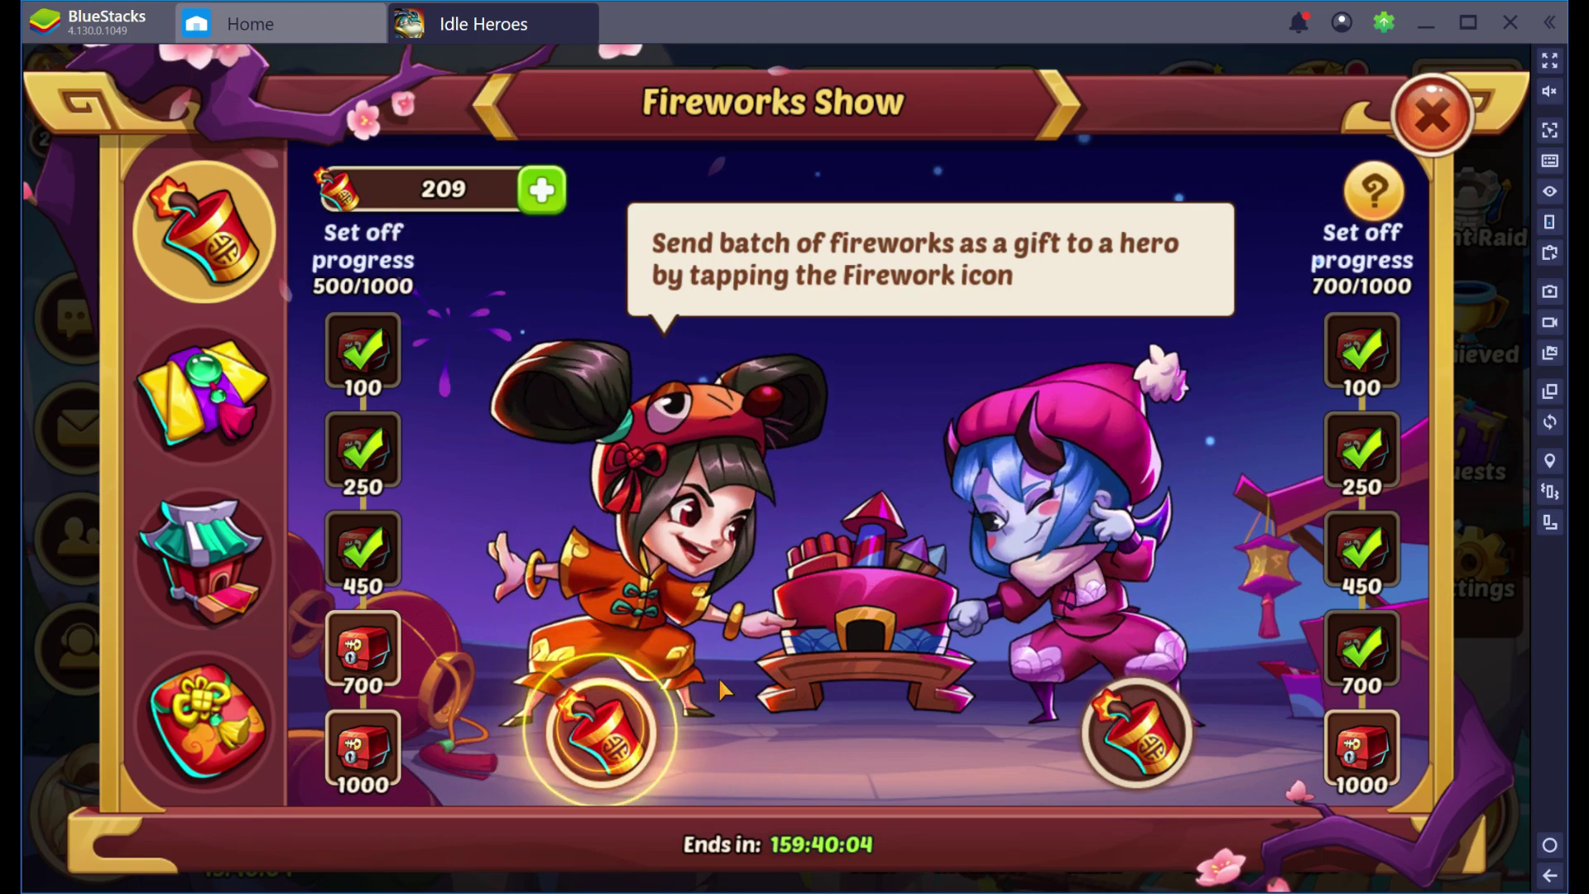
{"action": "left_click", "coordinate": [542, 190]}
{"action": "left_click", "coordinate": [1004, 157]}
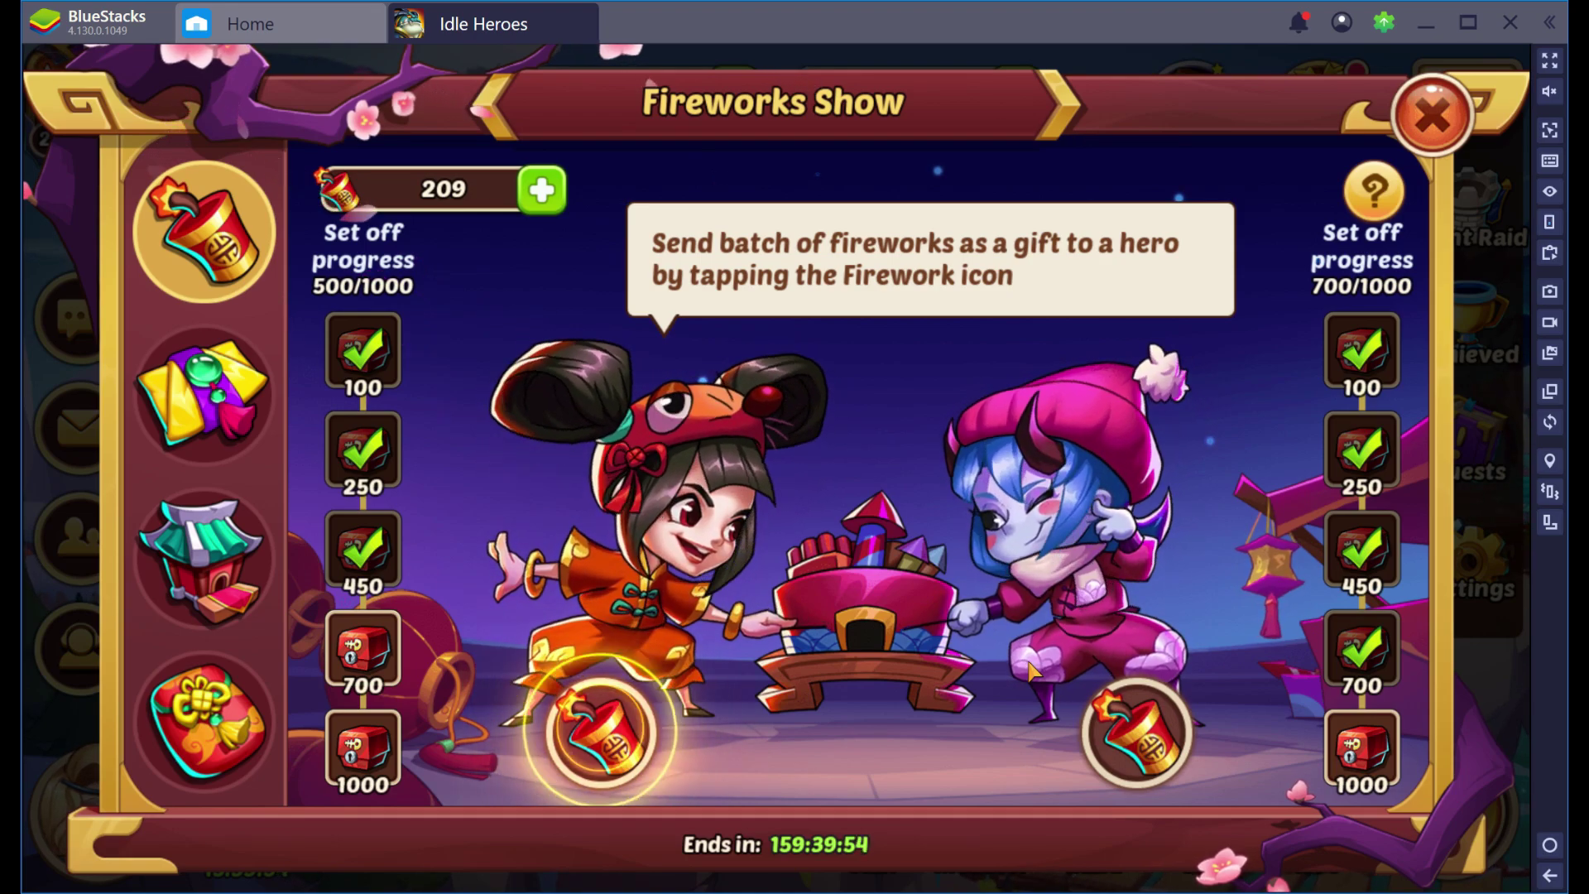
Switch to the Excel spreadsheet and inspect the formulas for Carrie's total and the overall total gems.
{"action": "key", "text": "alt+Tab"}
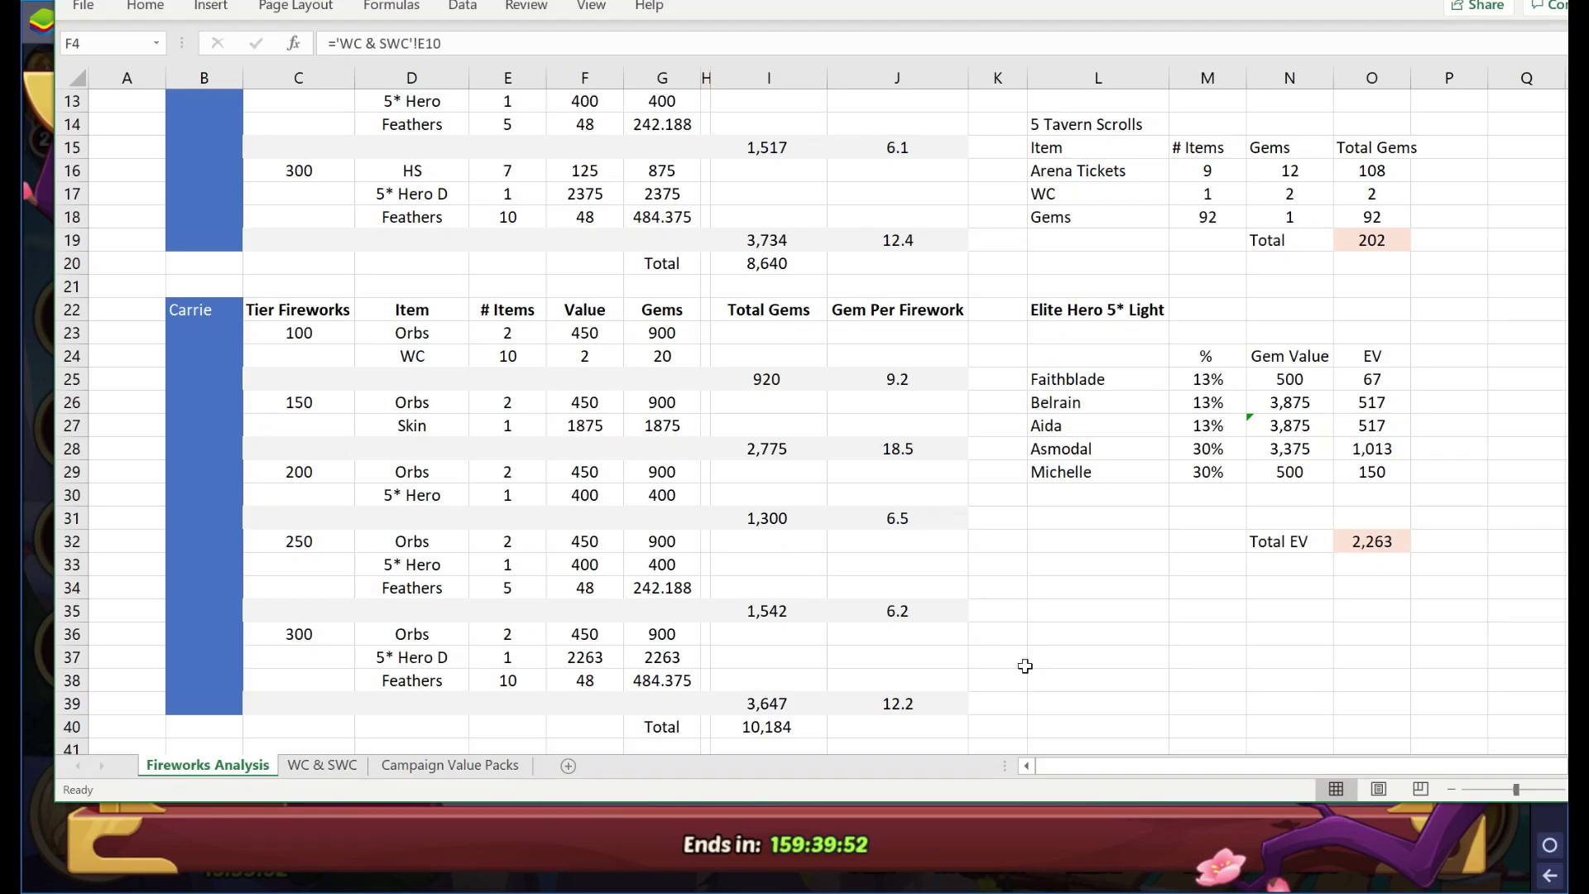
{"action": "left_click", "coordinate": [766, 725]}
{"action": "scroll", "coordinate": [869, 700], "scroll_direction": "down", "scroll_amount": 1}
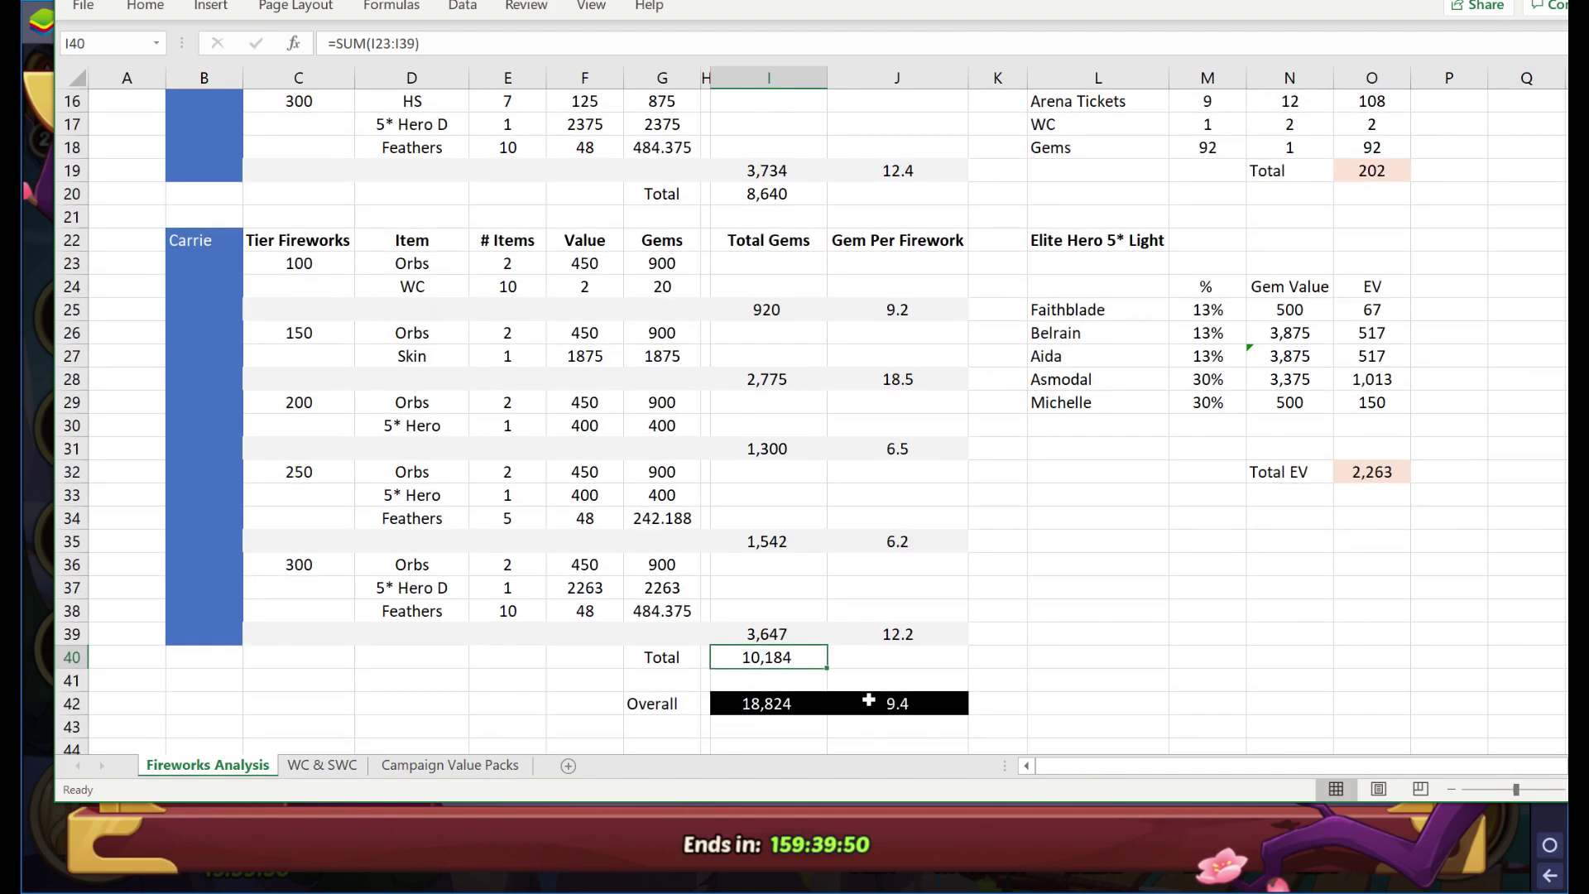
{"action": "left_click", "coordinate": [786, 705]}
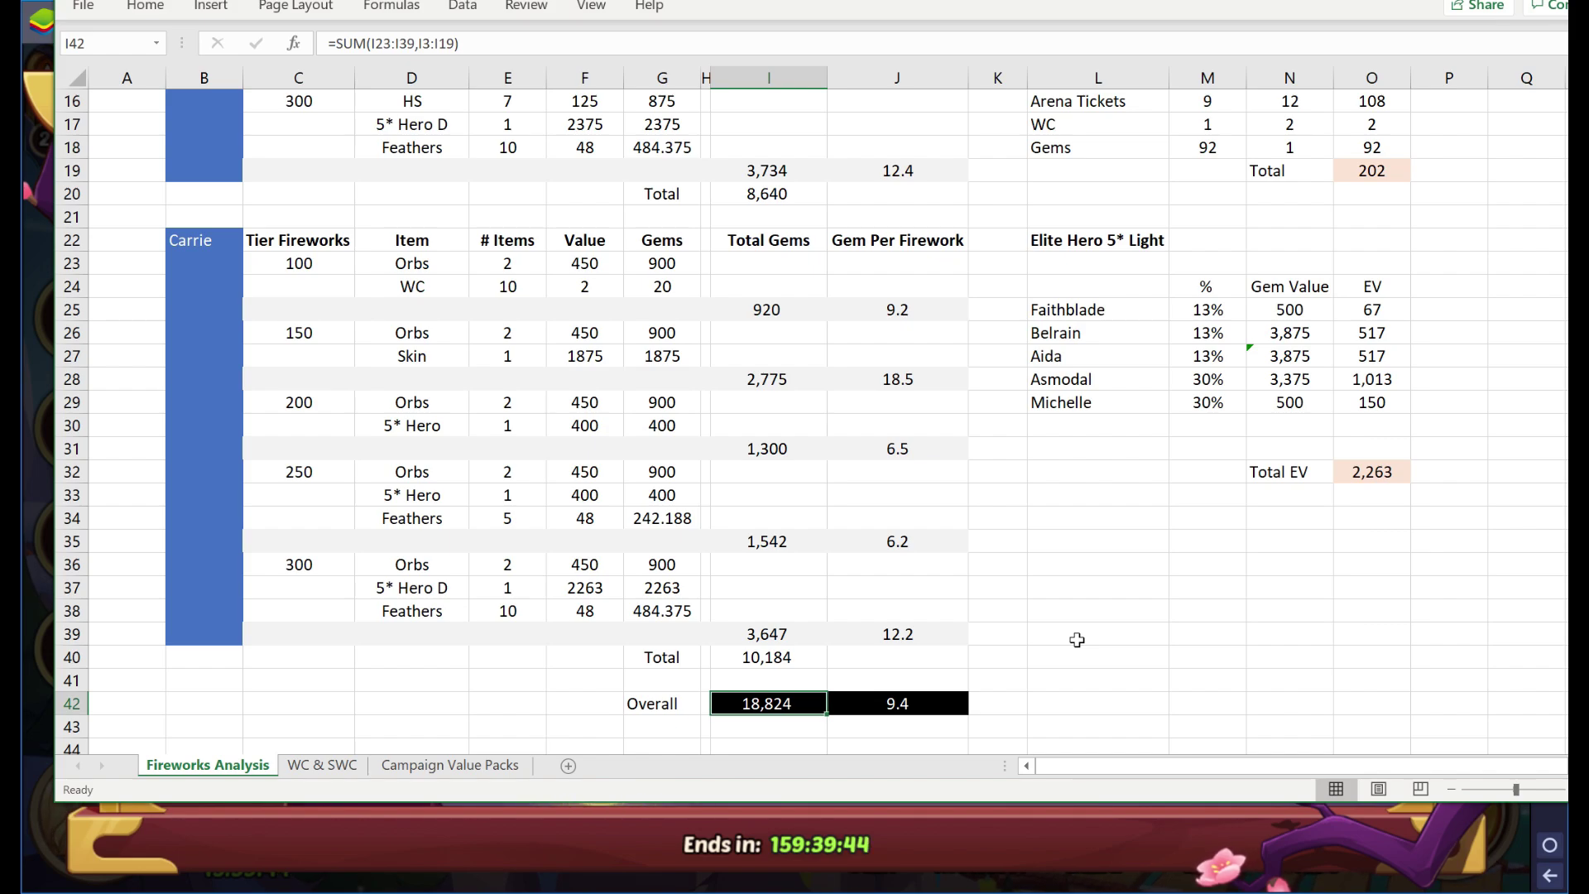
Switch back to Idle Heroes and preview Penny's 700- and 1000-firework prizes.
{"action": "key", "text": "alt+Tab"}
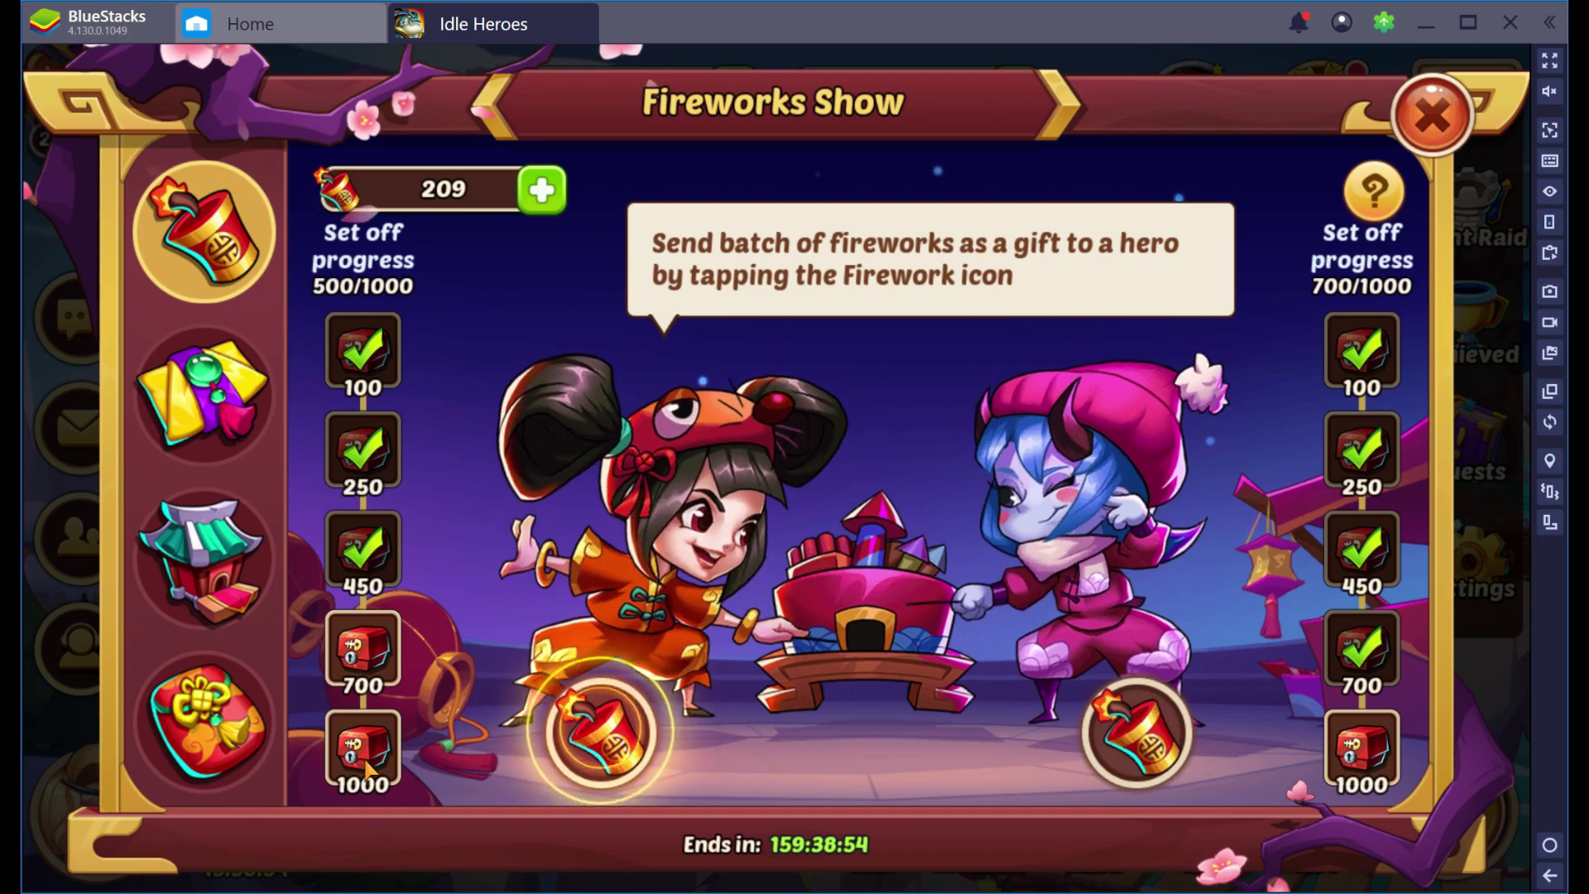
{"action": "left_click", "coordinate": [364, 770]}
{"action": "left_click", "coordinate": [404, 677]}
{"action": "left_click", "coordinate": [398, 674]}
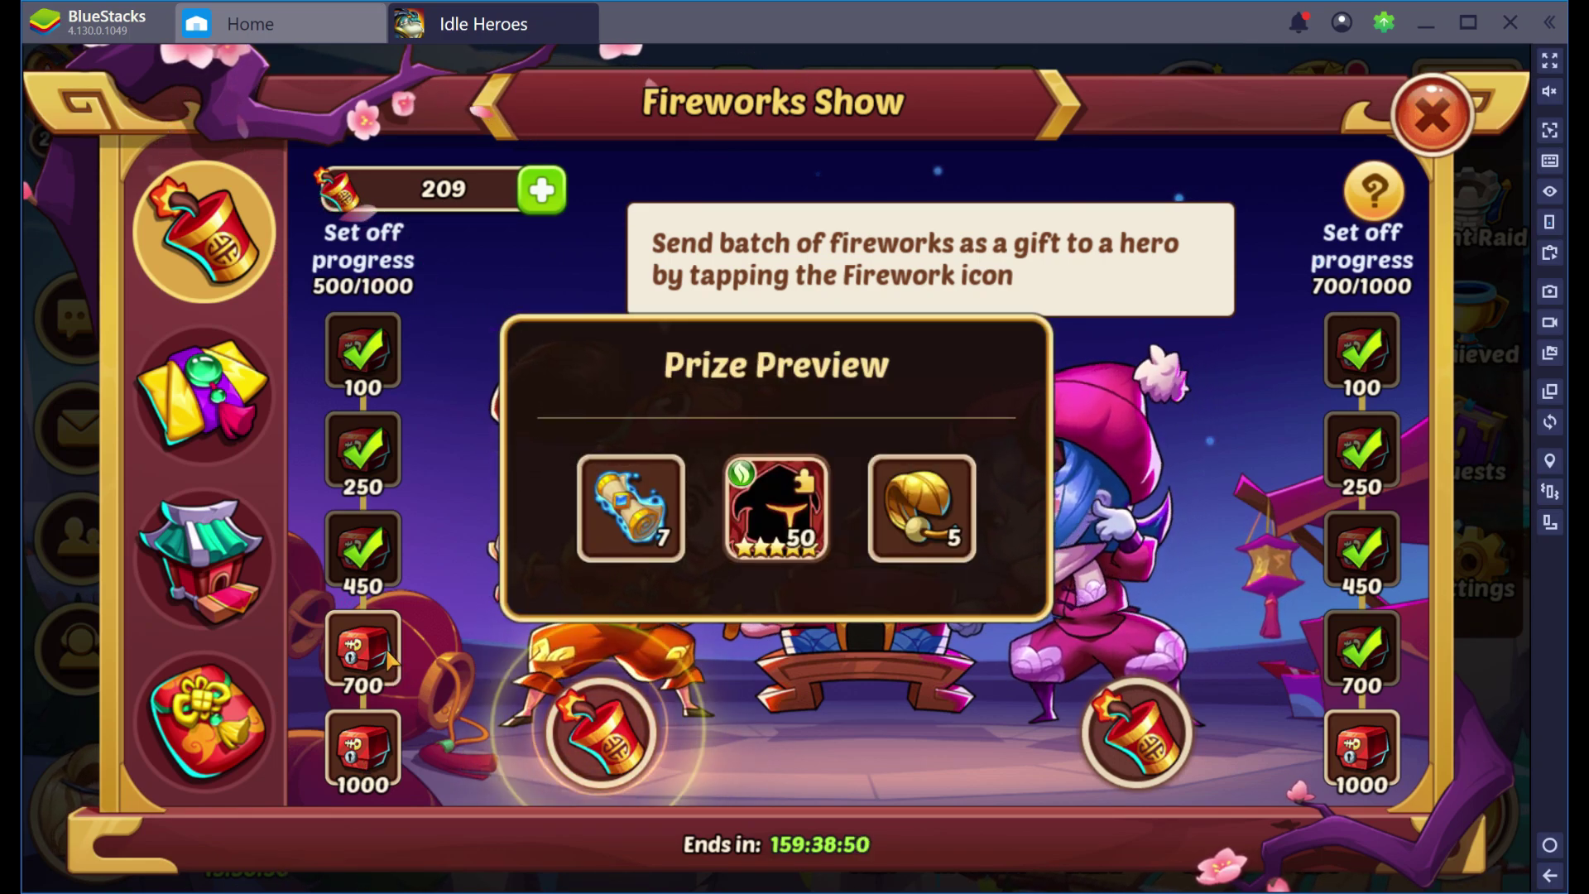
{"action": "left_click", "coordinate": [386, 751]}
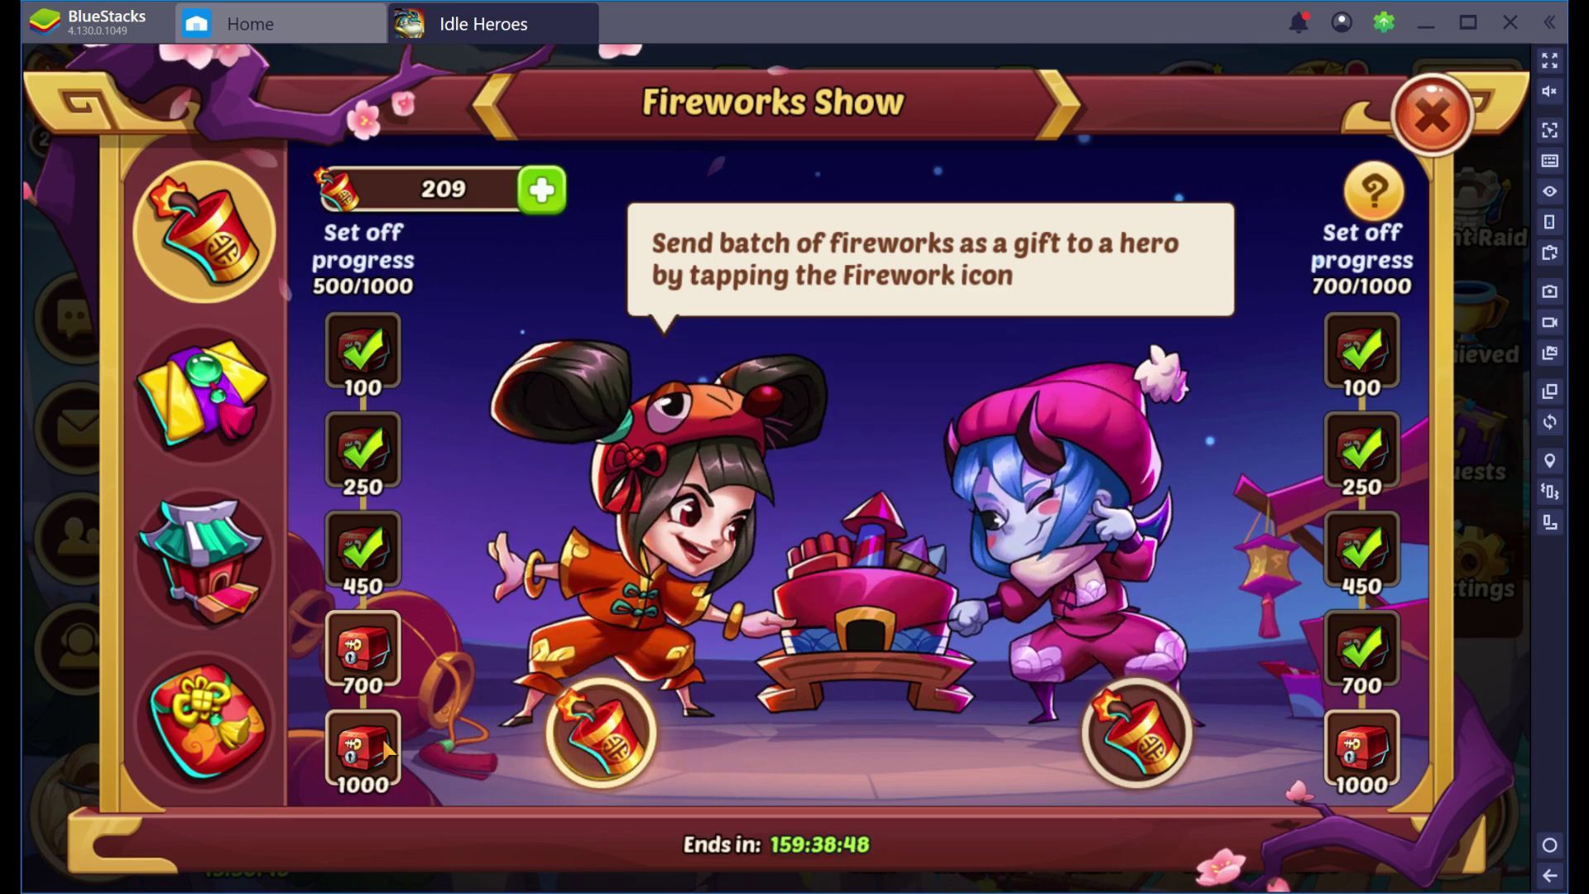
{"action": "left_click", "coordinate": [386, 750]}
{"action": "left_click", "coordinate": [513, 695]}
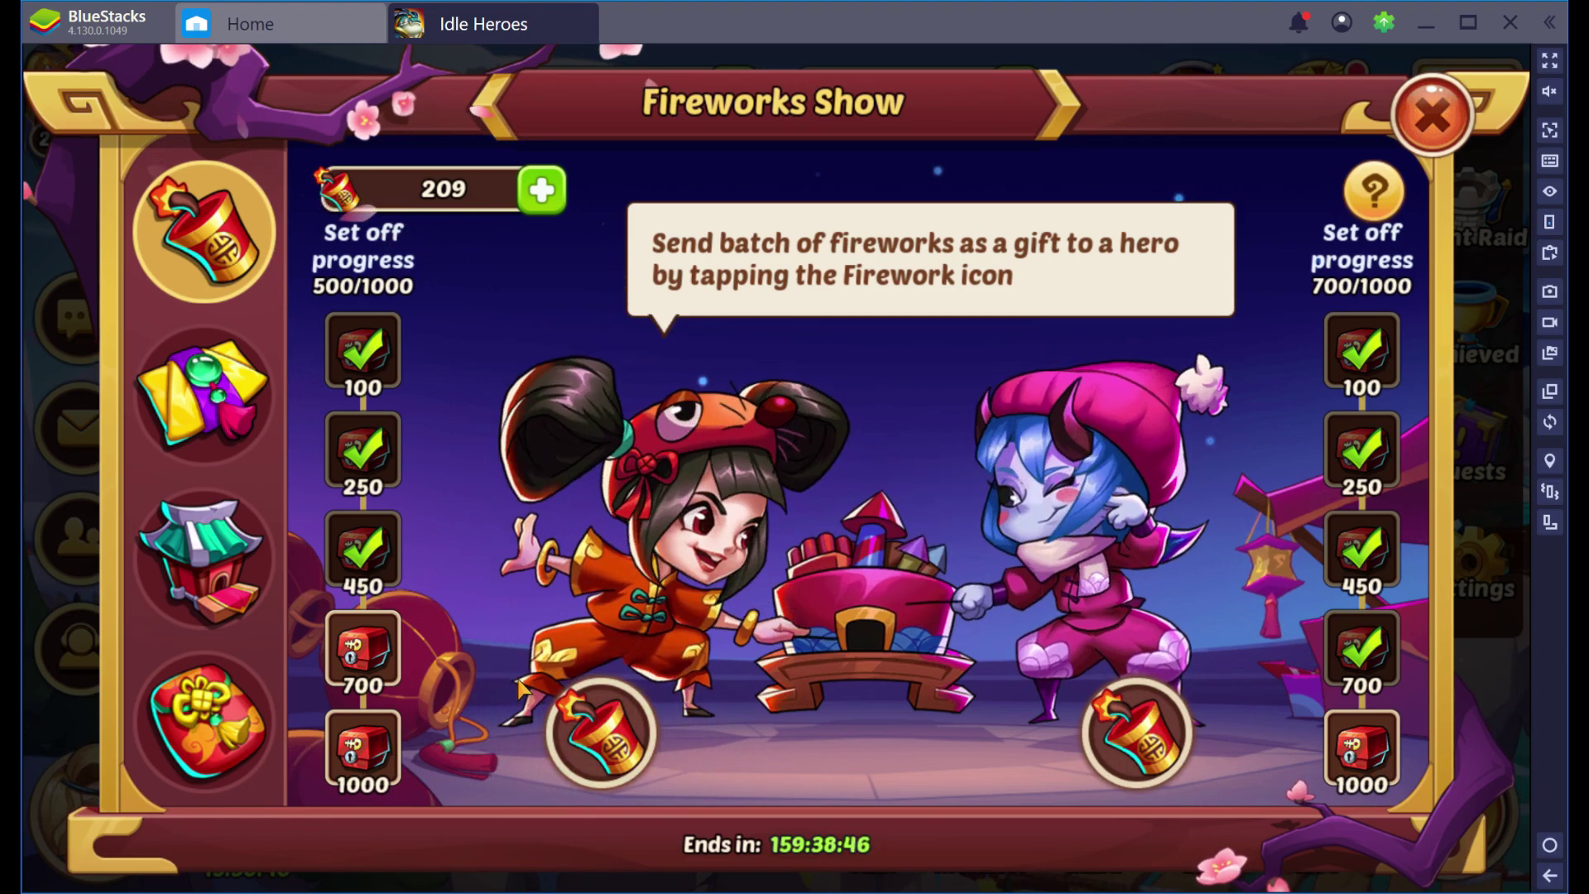
Return to the Excel spreadsheet and inspect the total gems and gem-per-firework formulas of Carrie's 300-firework tier.
{"action": "key", "text": "alt+Tab"}
{"action": "left_click", "coordinate": [902, 591]}
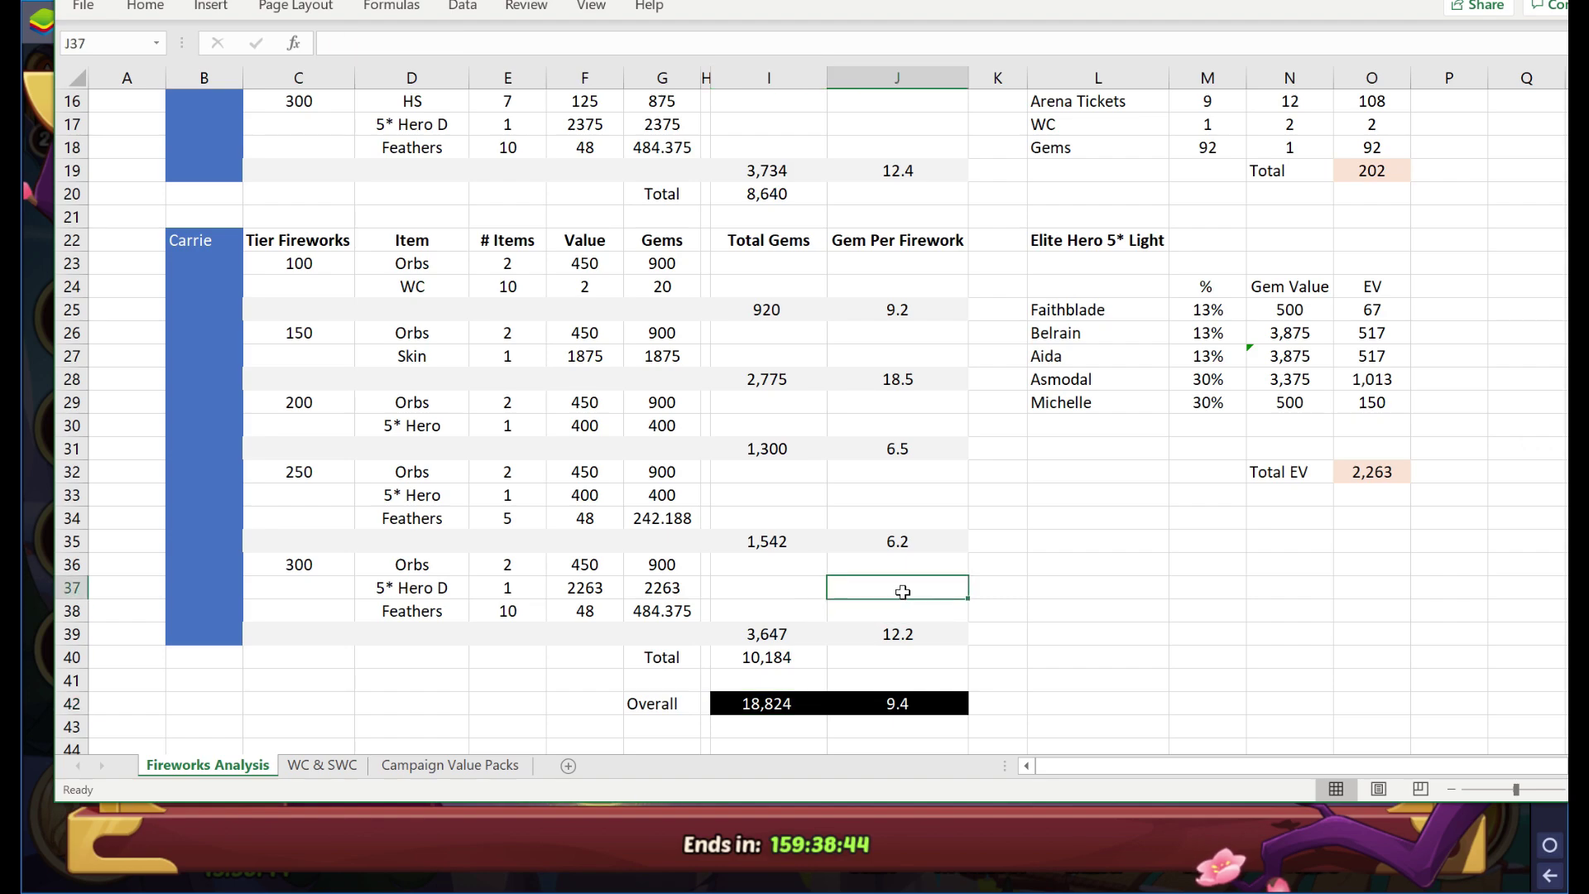
{"action": "left_click", "coordinate": [784, 634]}
{"action": "key", "text": "F2"}
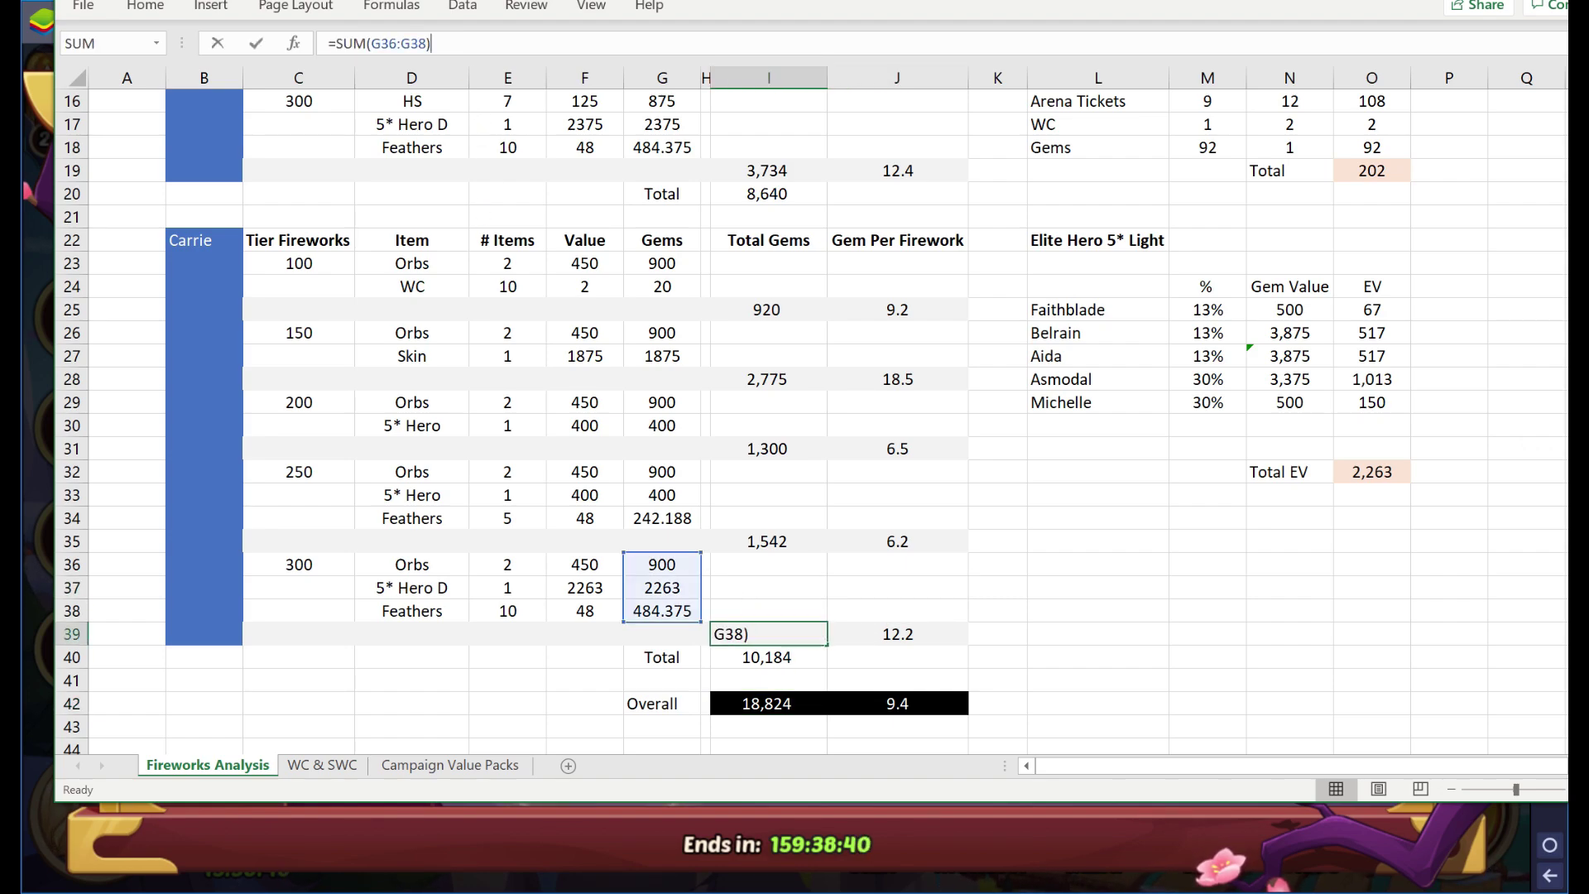
{"action": "key", "text": "Escape"}
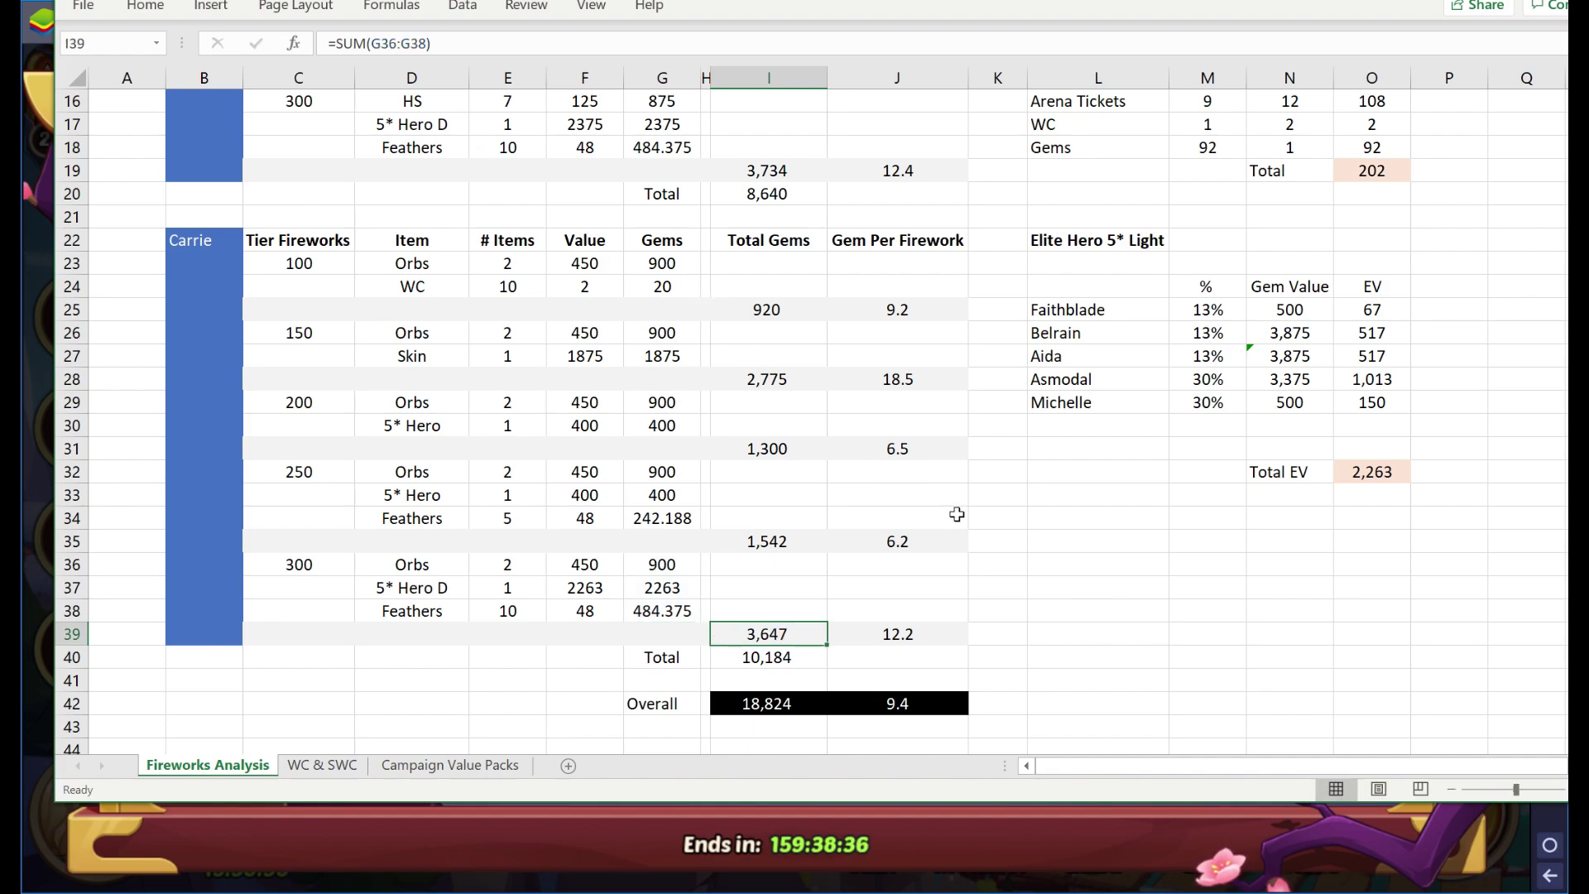
{"action": "left_click", "coordinate": [924, 631]}
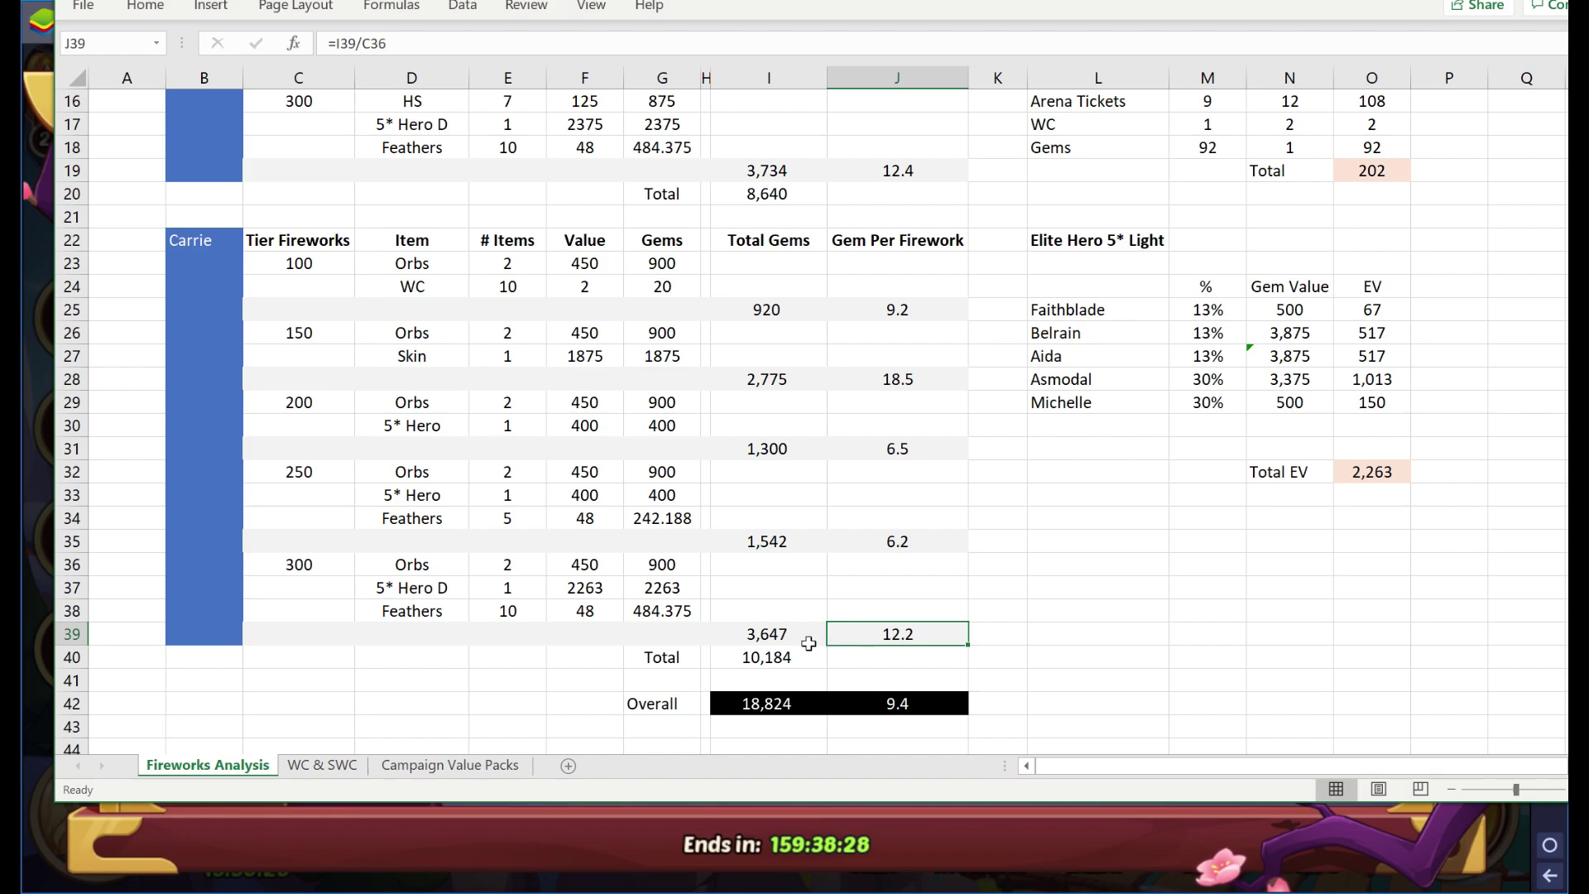
Recheck Penny's 1000-firework prize in Idle Heroes against the overall total gems in the Excel spreadsheet.
{"action": "key", "text": "alt+Tab"}
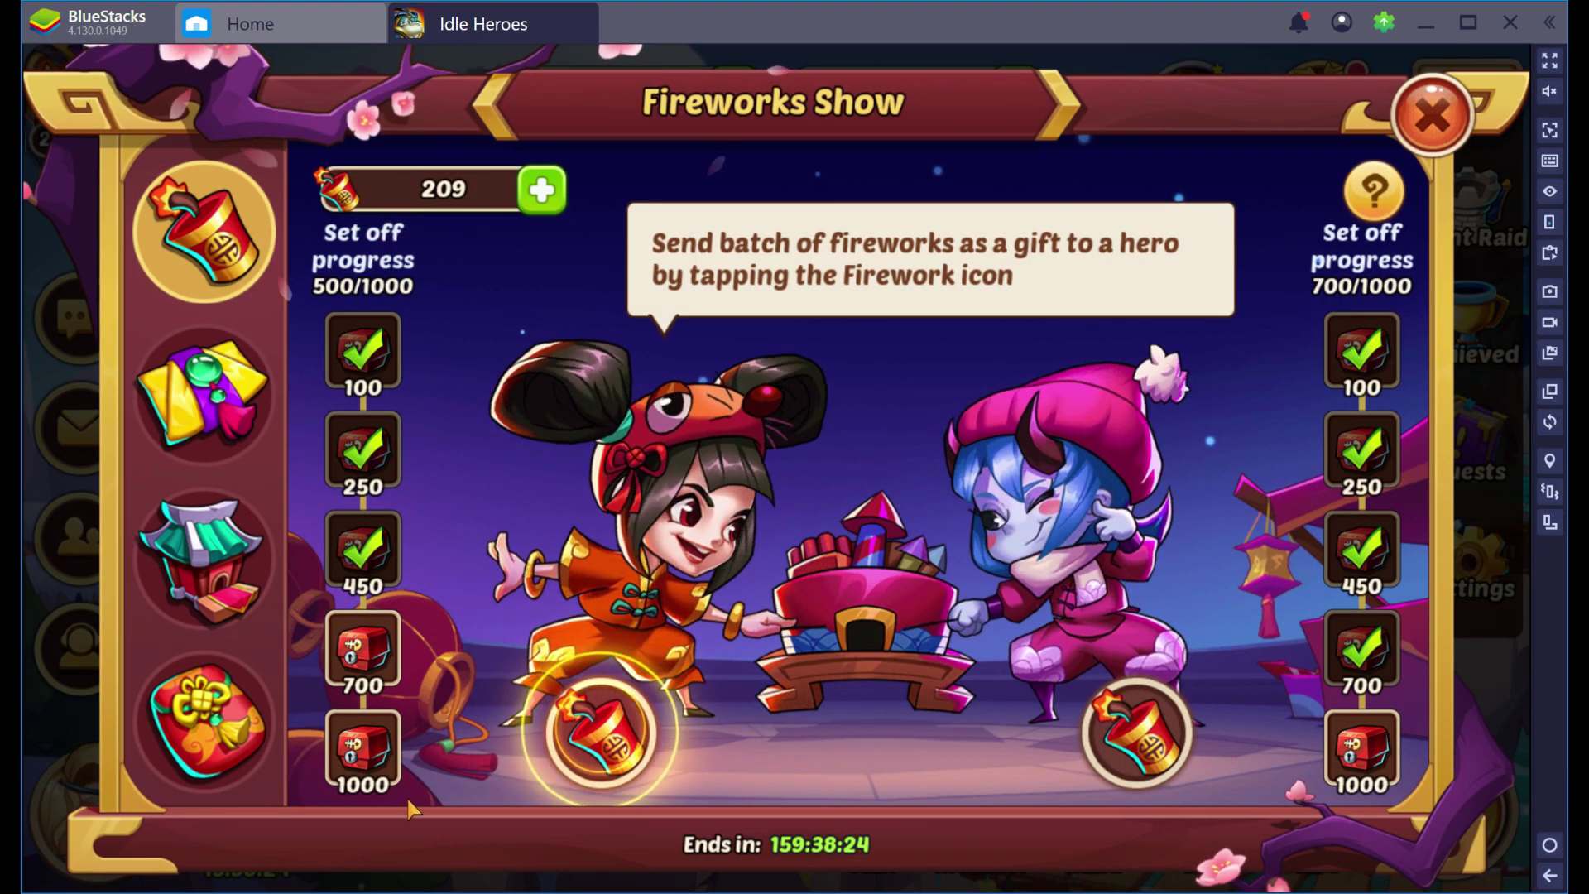
{"action": "left_click", "coordinate": [364, 753]}
{"action": "left_click", "coordinate": [455, 728]}
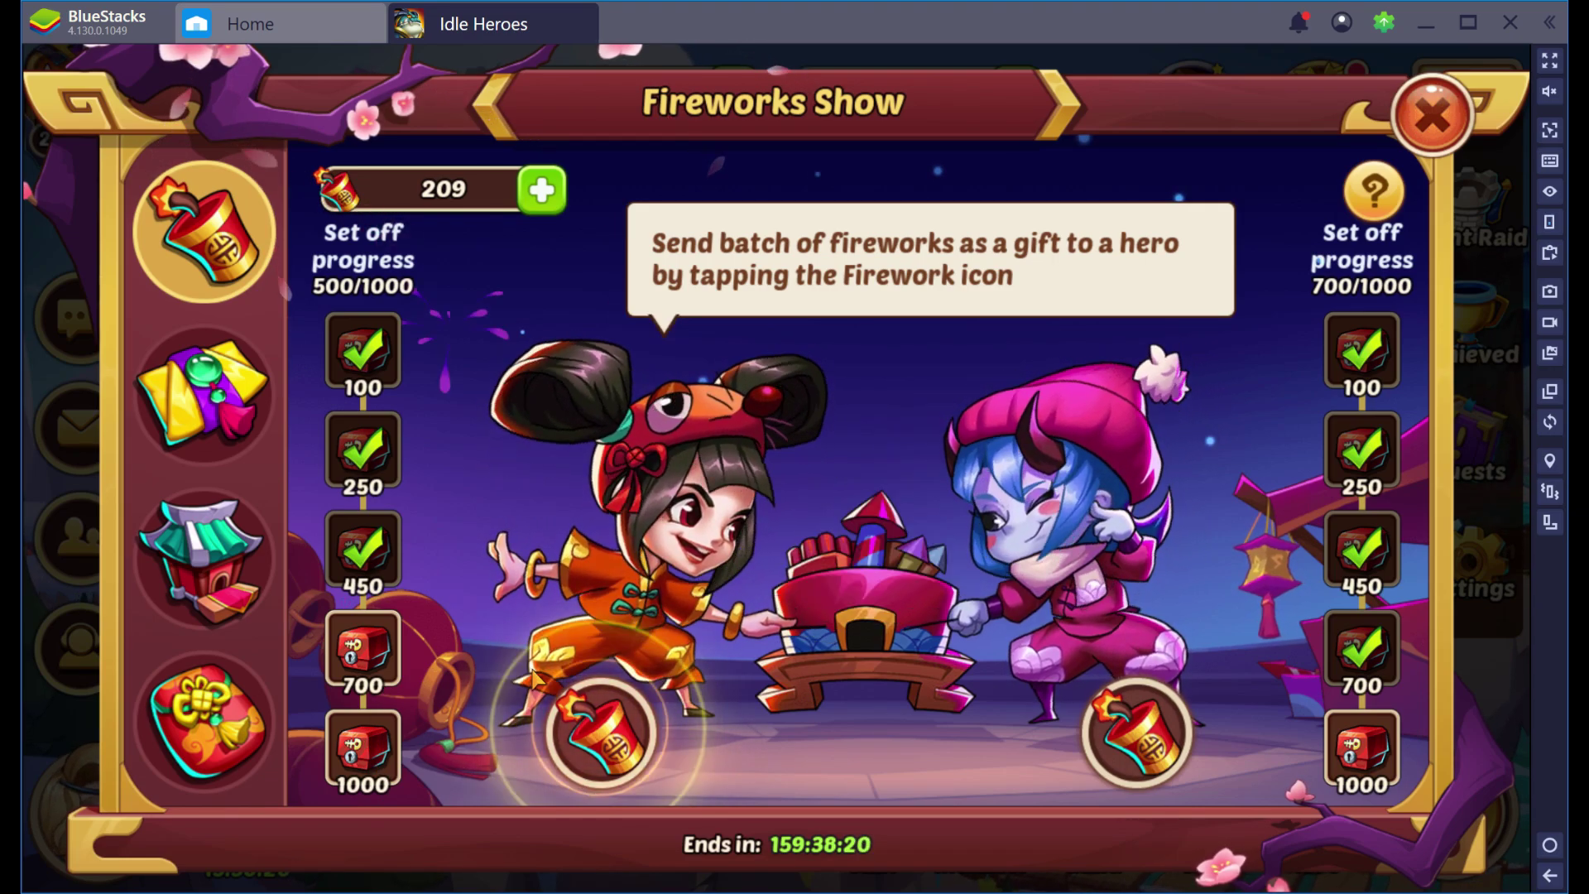
{"action": "key", "text": "alt+Tab"}
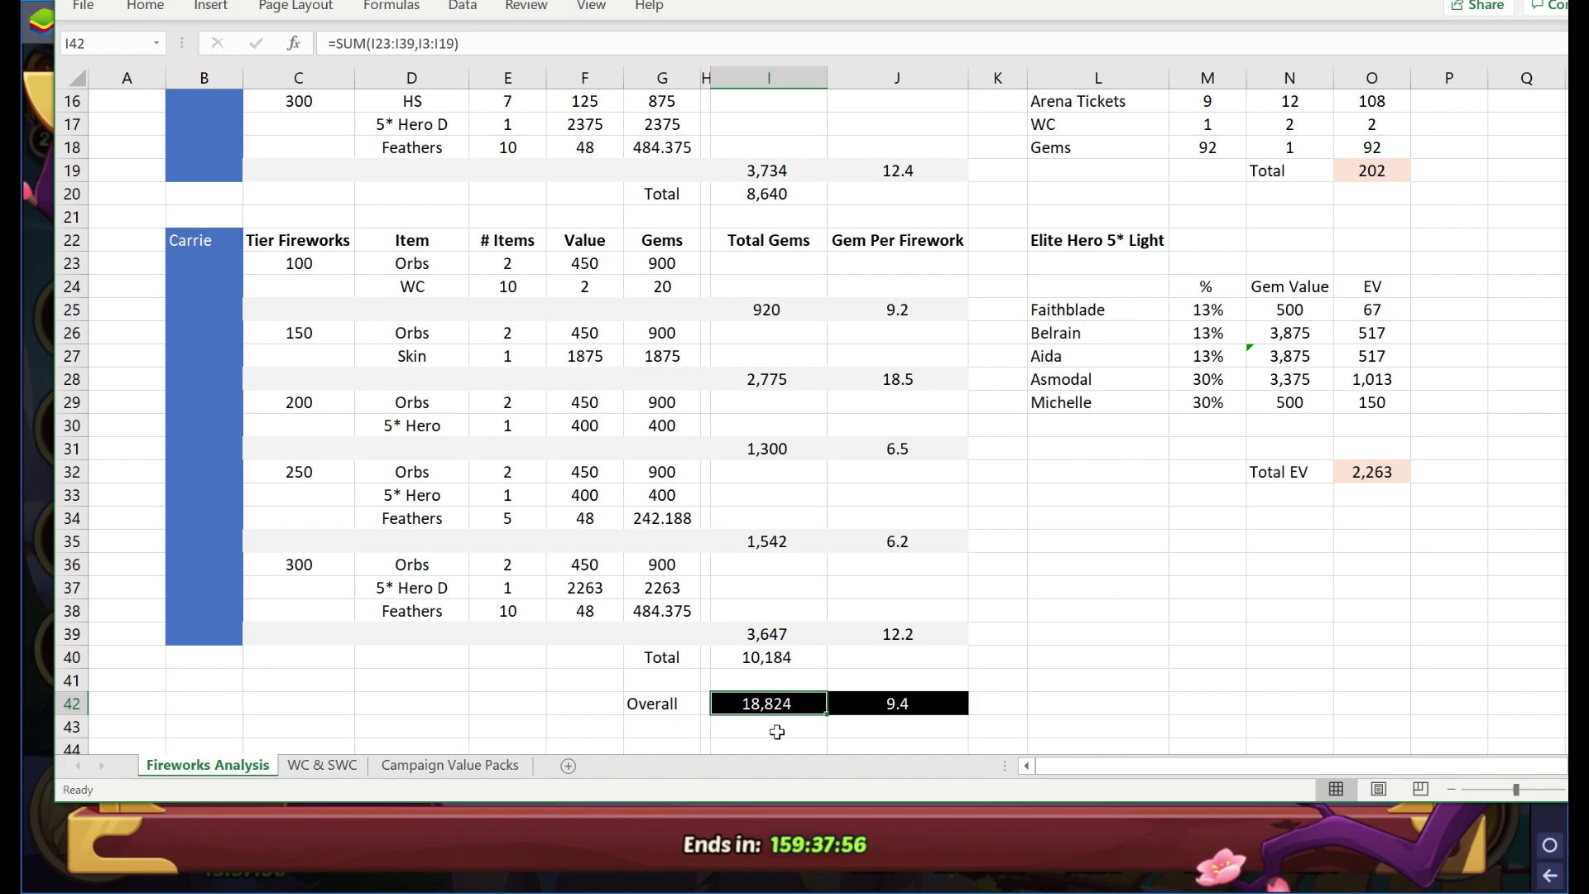
{"action": "key", "text": "alt+Tab"}
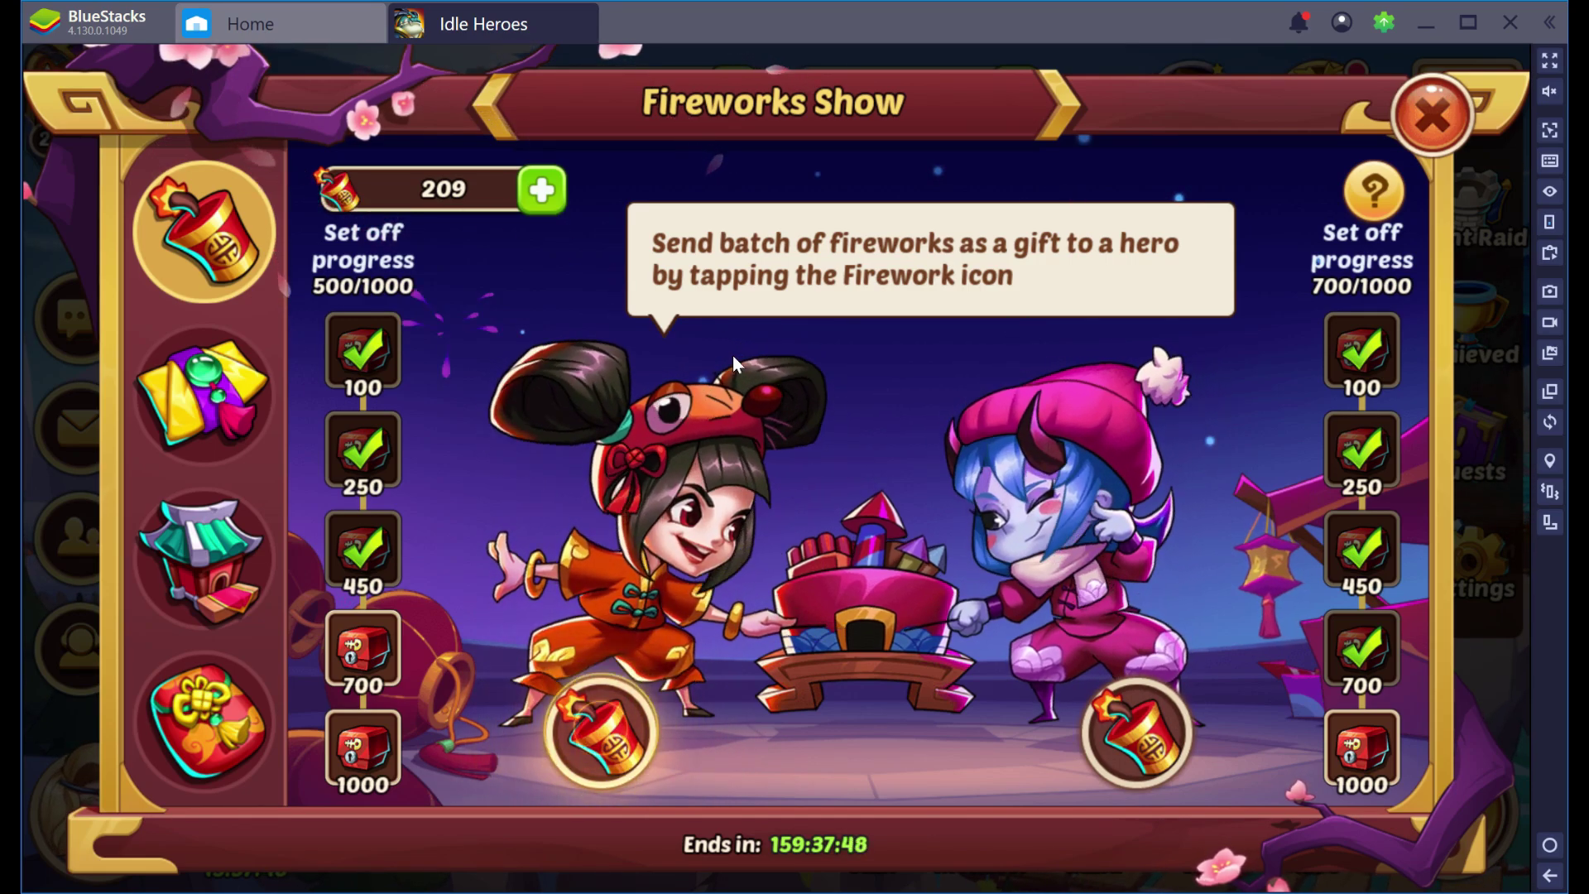
Switch to the Excel spreadsheet and inspect the overall total gems and overall gem-per-firework formulas.
{"action": "key", "text": "alt+Tab"}
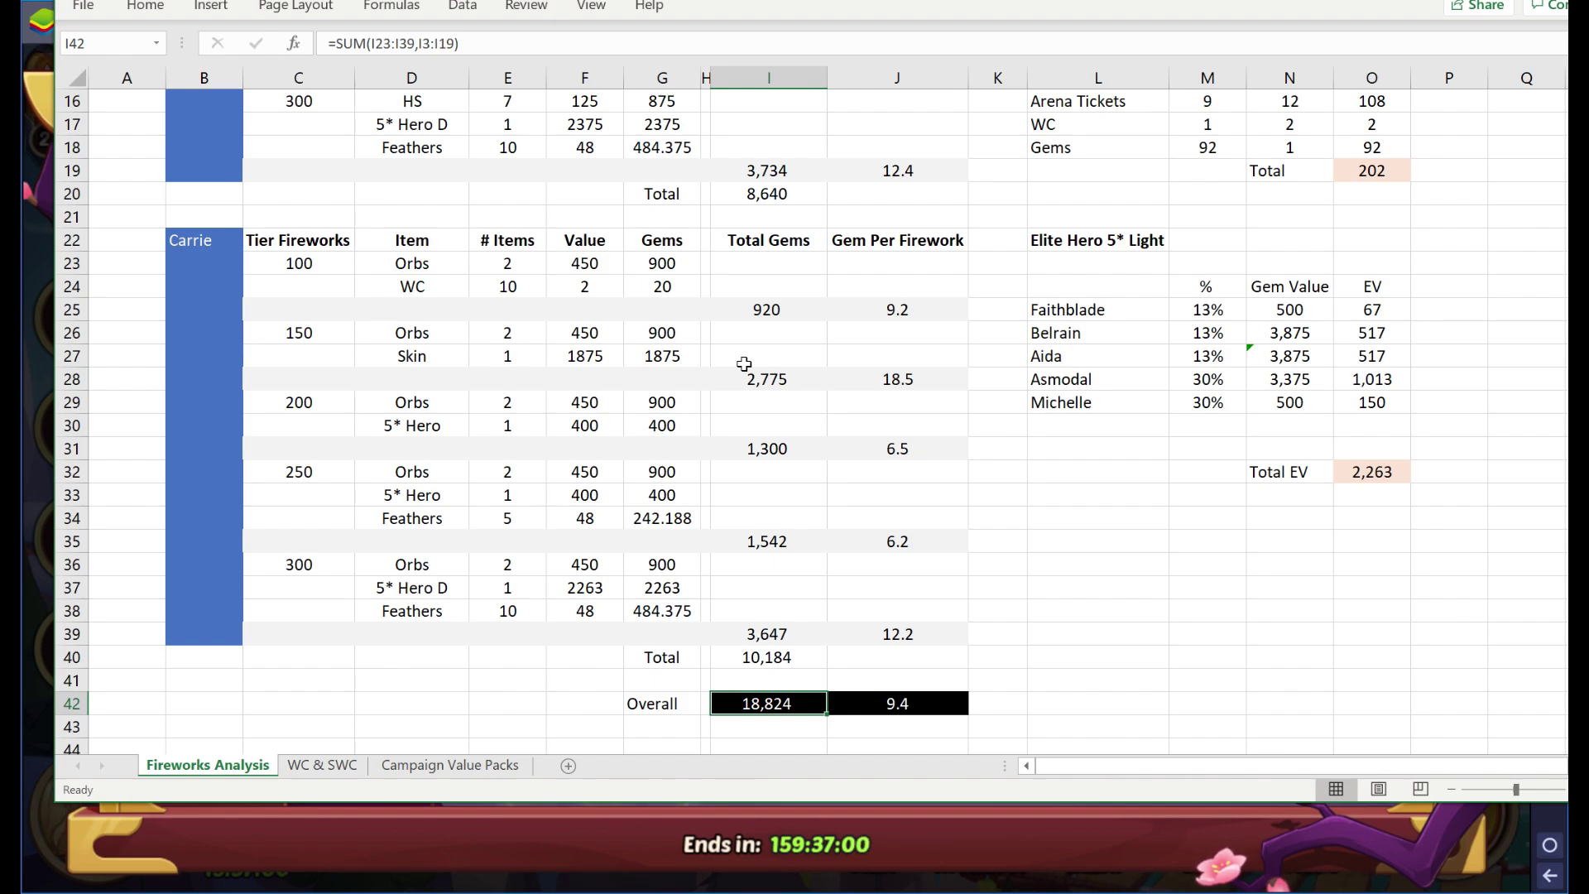
{"action": "left_click", "coordinate": [782, 732]}
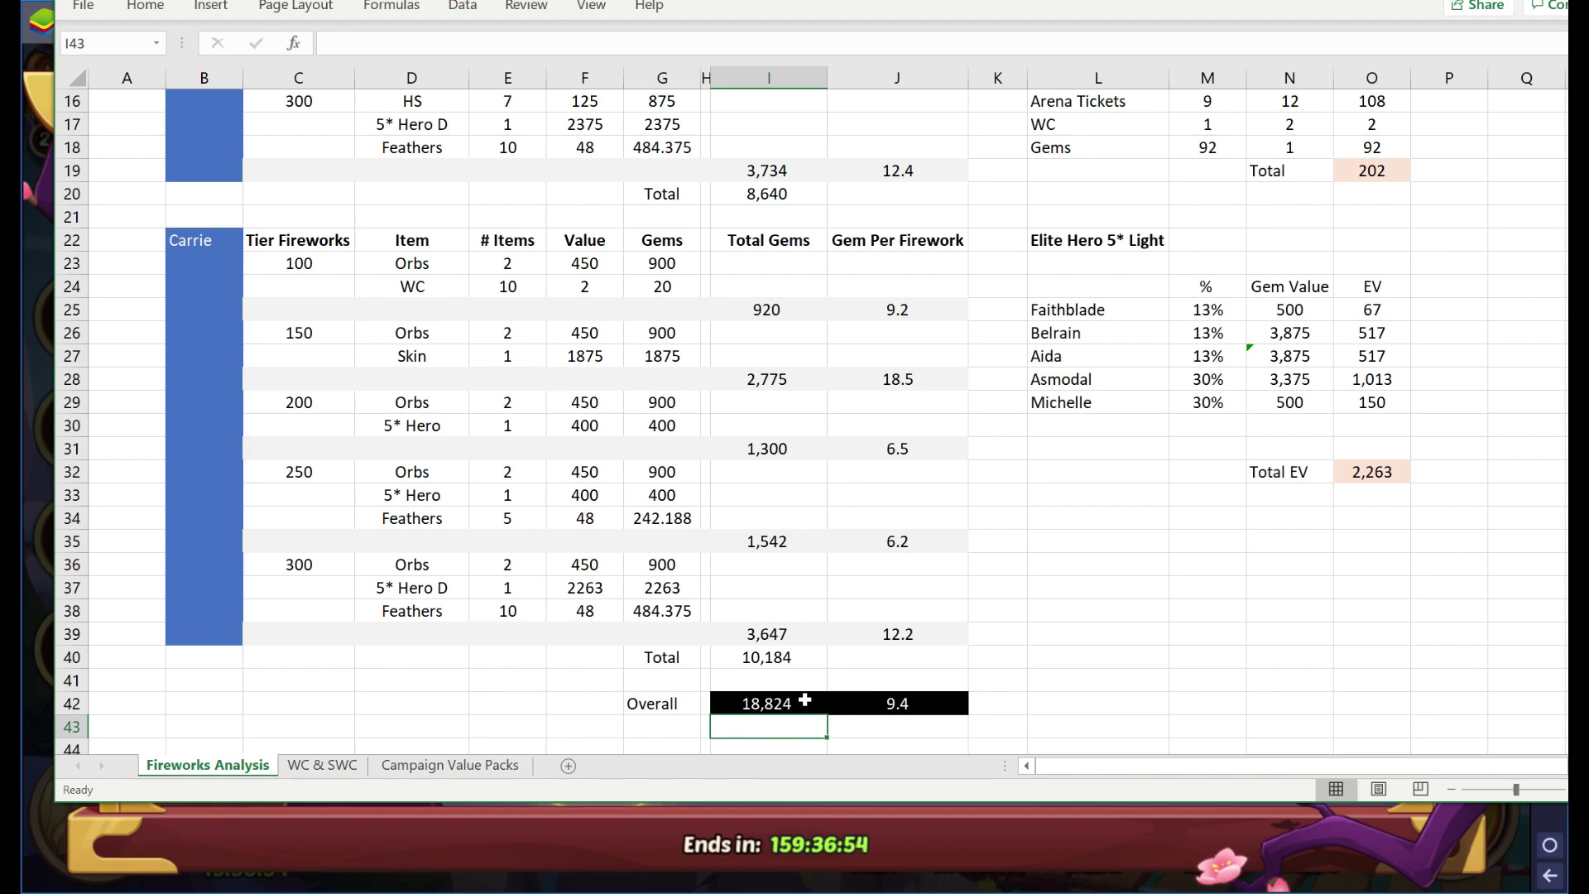
{"action": "left_click", "coordinate": [803, 702]}
{"action": "scroll", "coordinate": [944, 737], "scroll_direction": "down", "scroll_amount": 1}
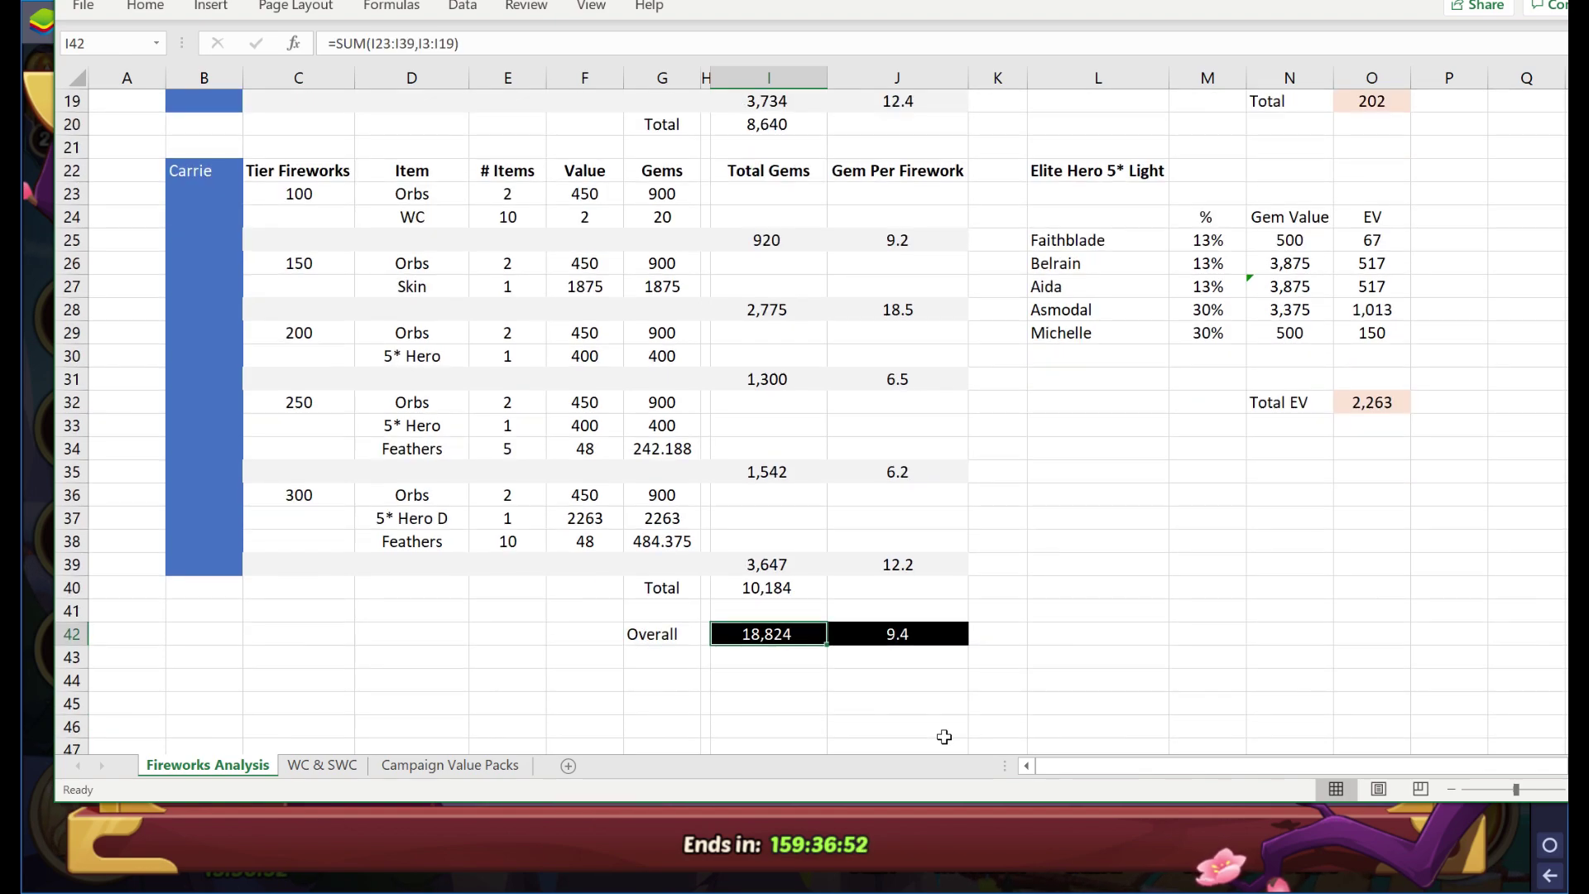
{"action": "left_click", "coordinate": [869, 677]}
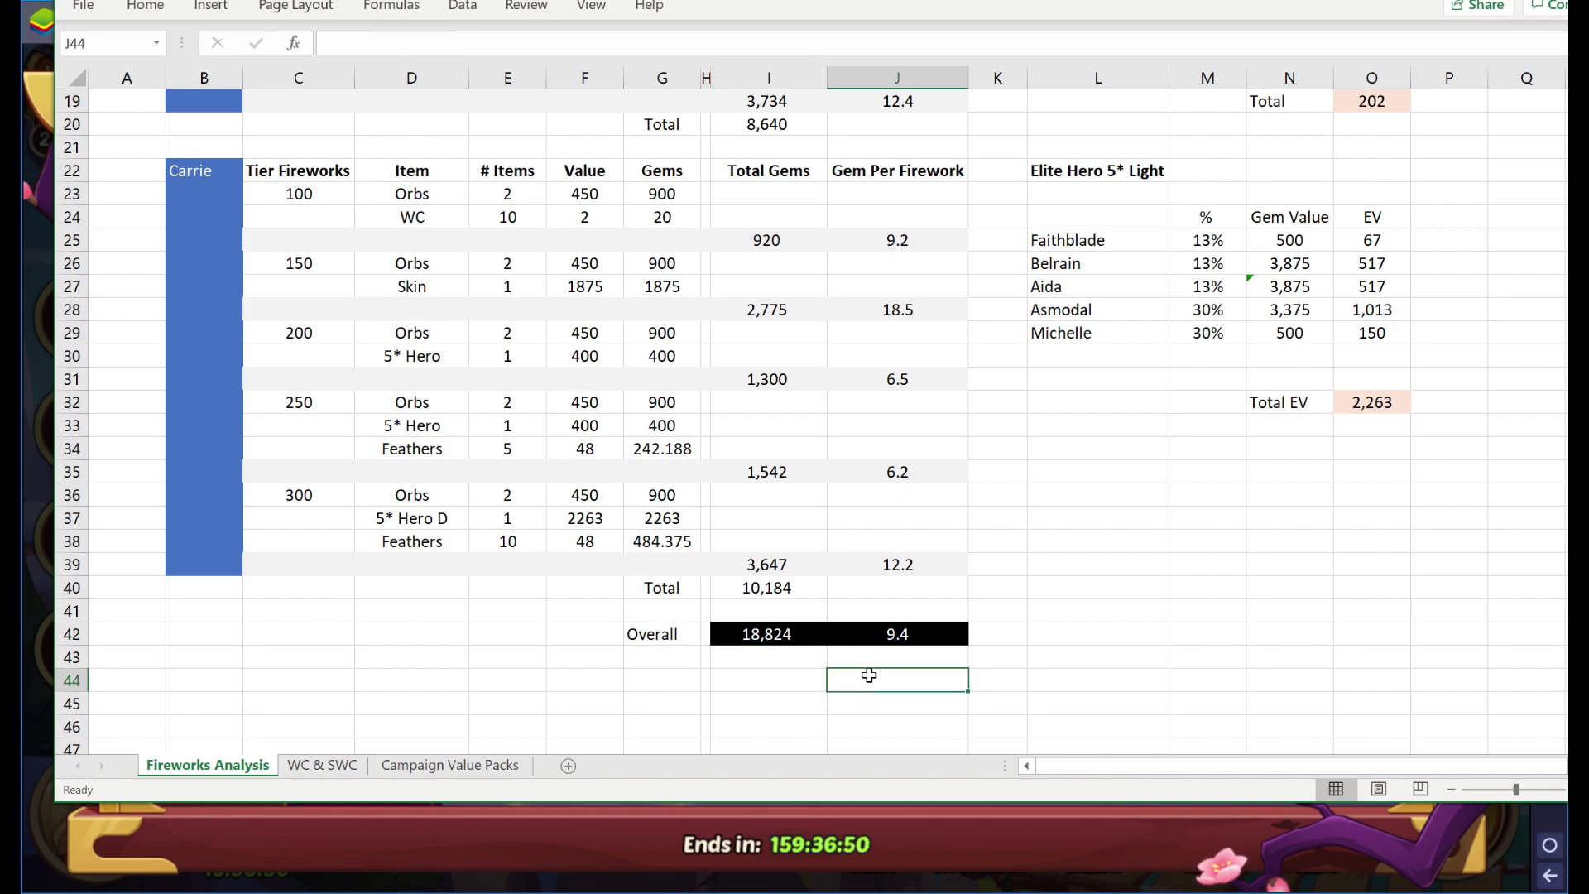
{"action": "left_click", "coordinate": [895, 632]}
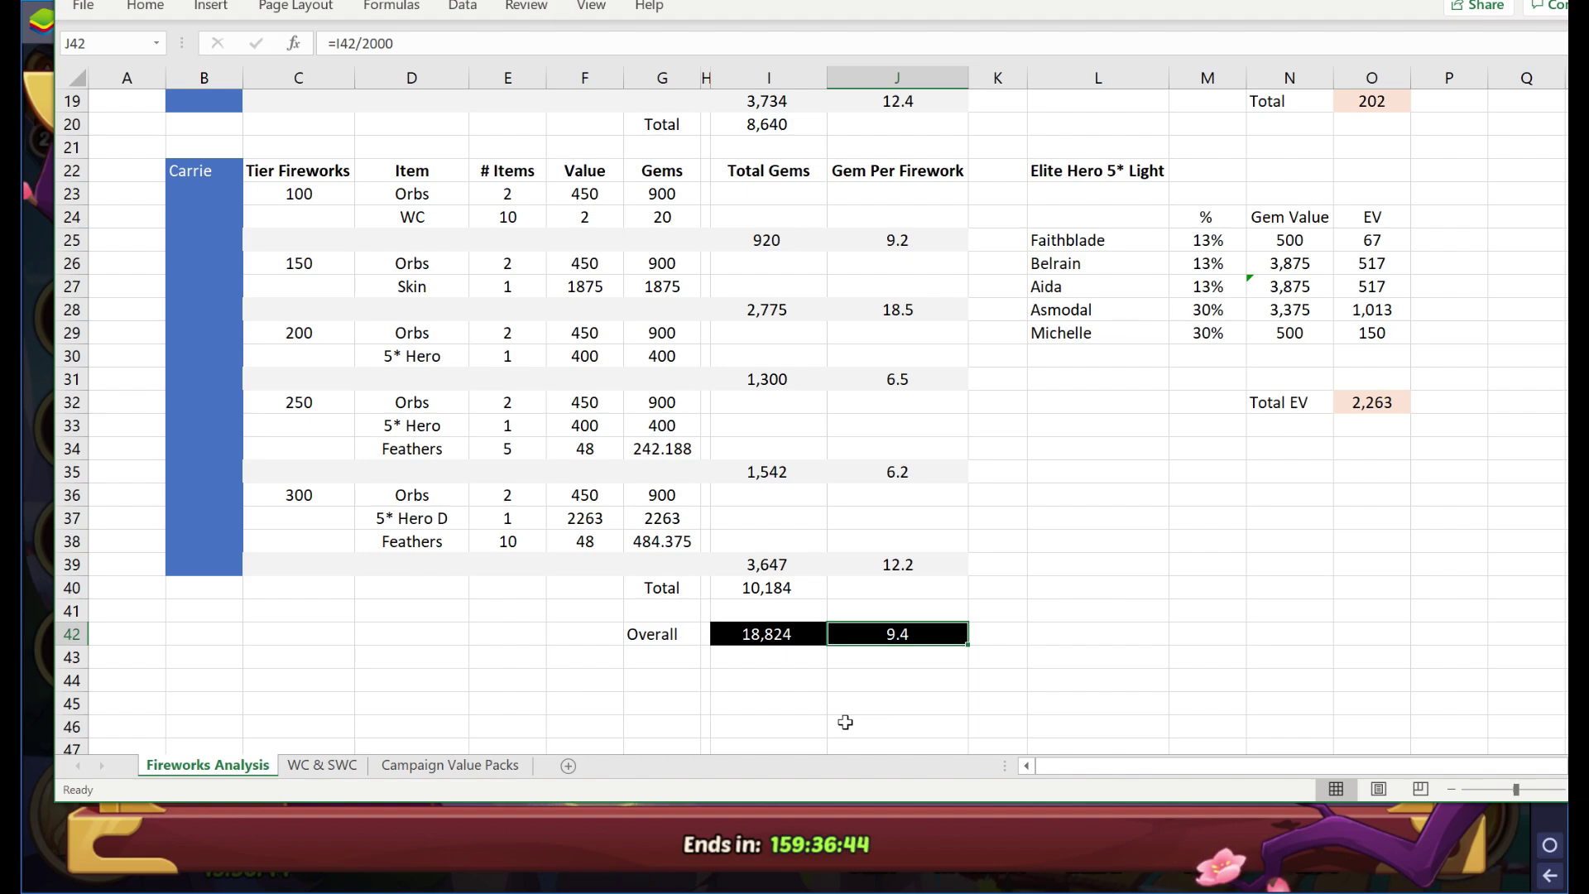
Enter 1200 in cell J44 and 800 in cell J45, below the overall gem-per-firework value.
{"action": "key", "text": "Down"}
{"action": "key", "text": "Down"}
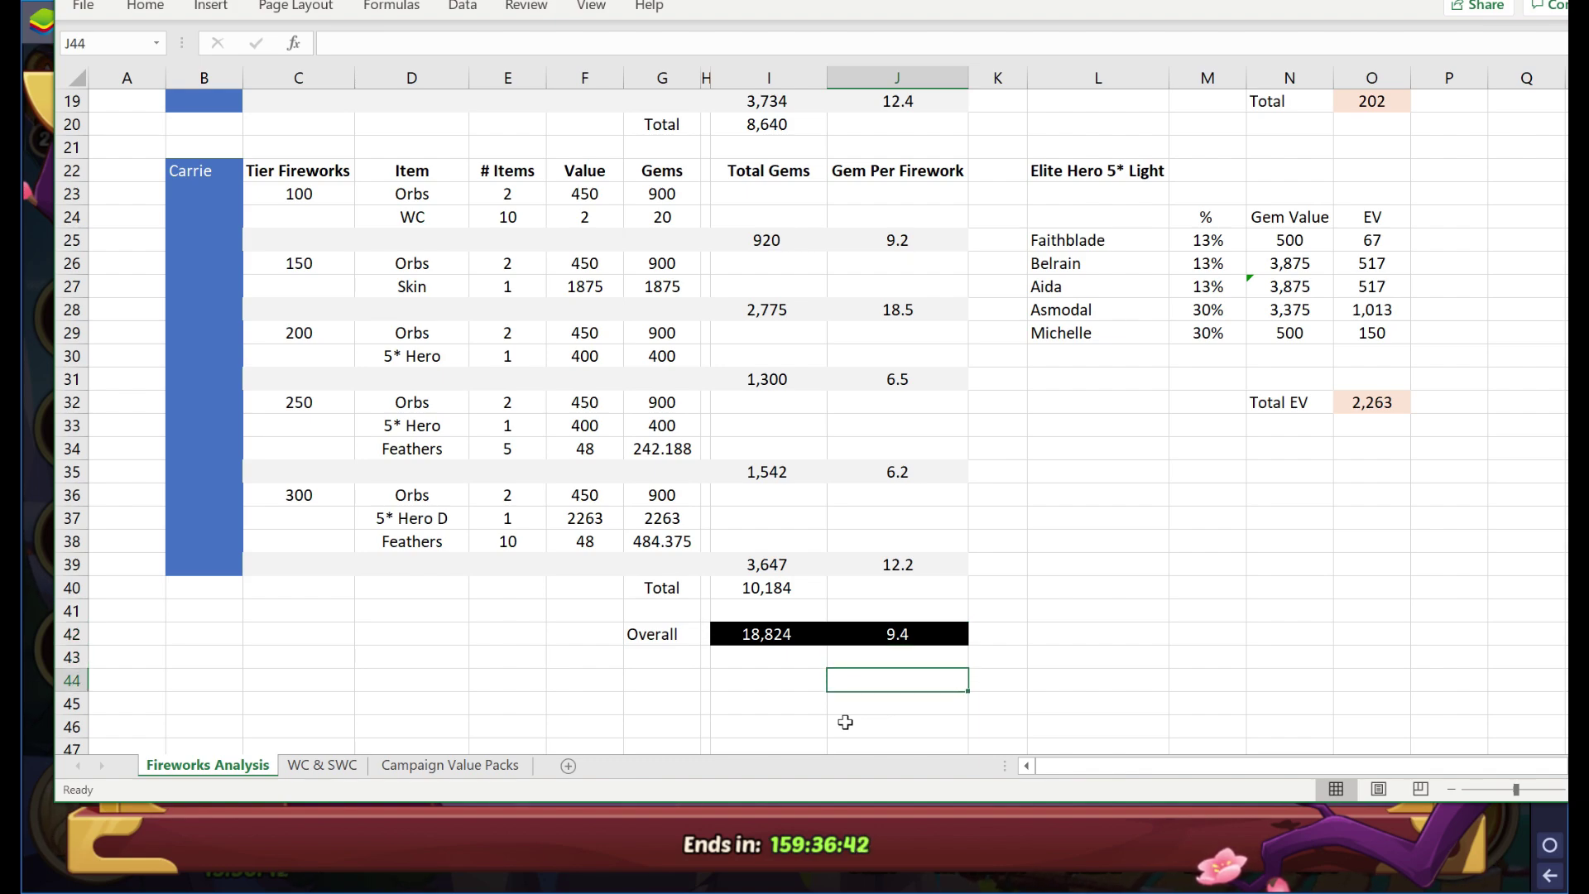
{"action": "type", "text": "1200"}
{"action": "key", "text": "Return"}
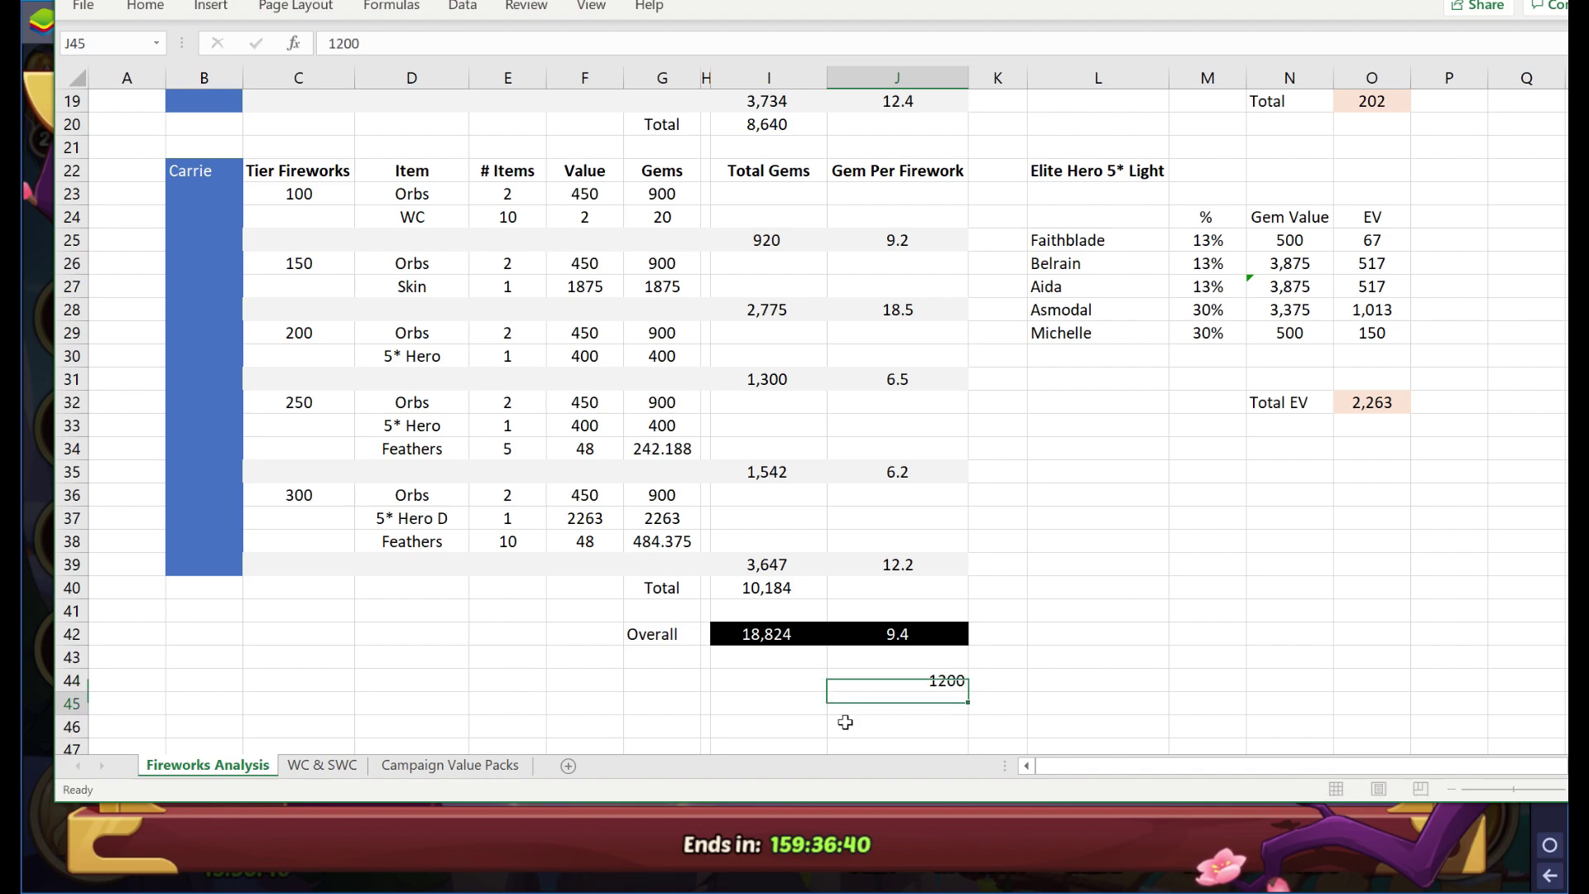
{"action": "key", "text": "Left"}
{"action": "key", "text": "Up"}
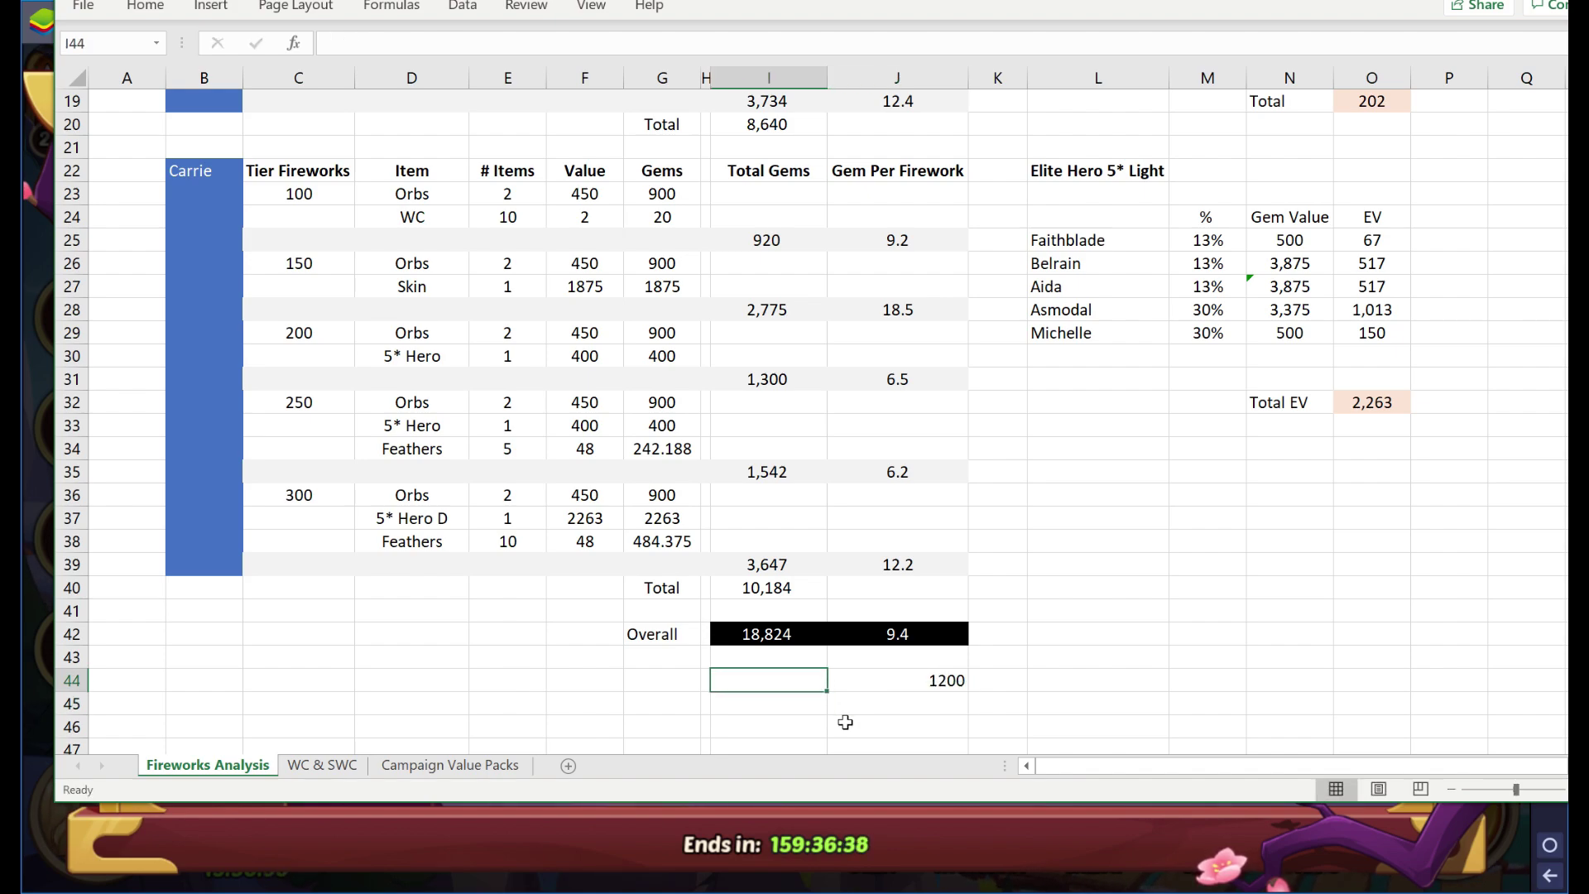
{"action": "key", "text": "Right"}
{"action": "key", "text": "Down"}
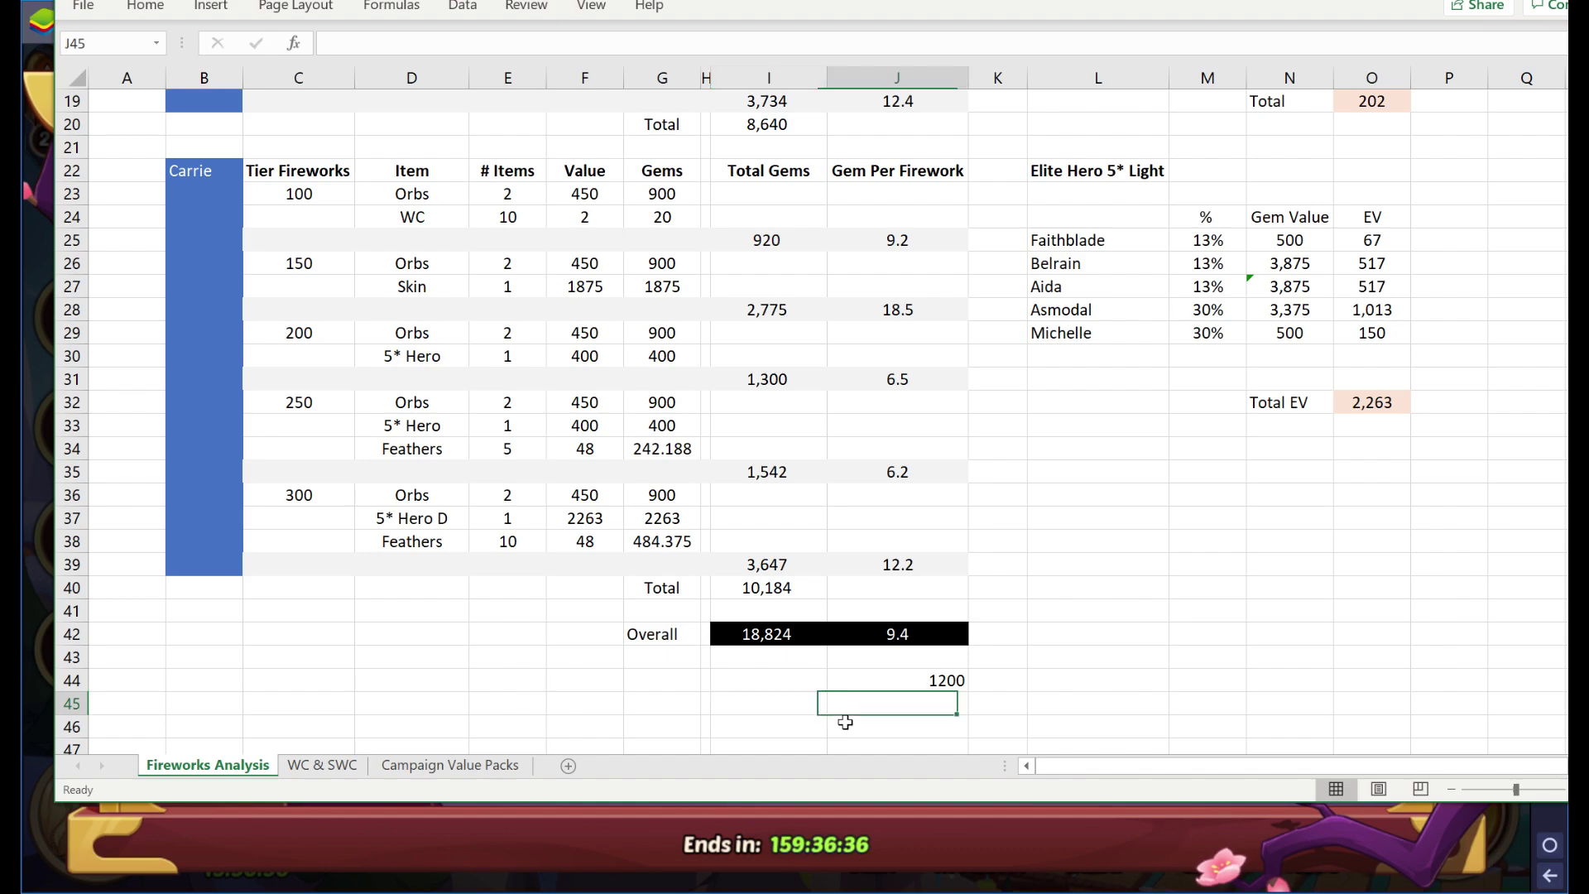
{"action": "type", "text": "800"}
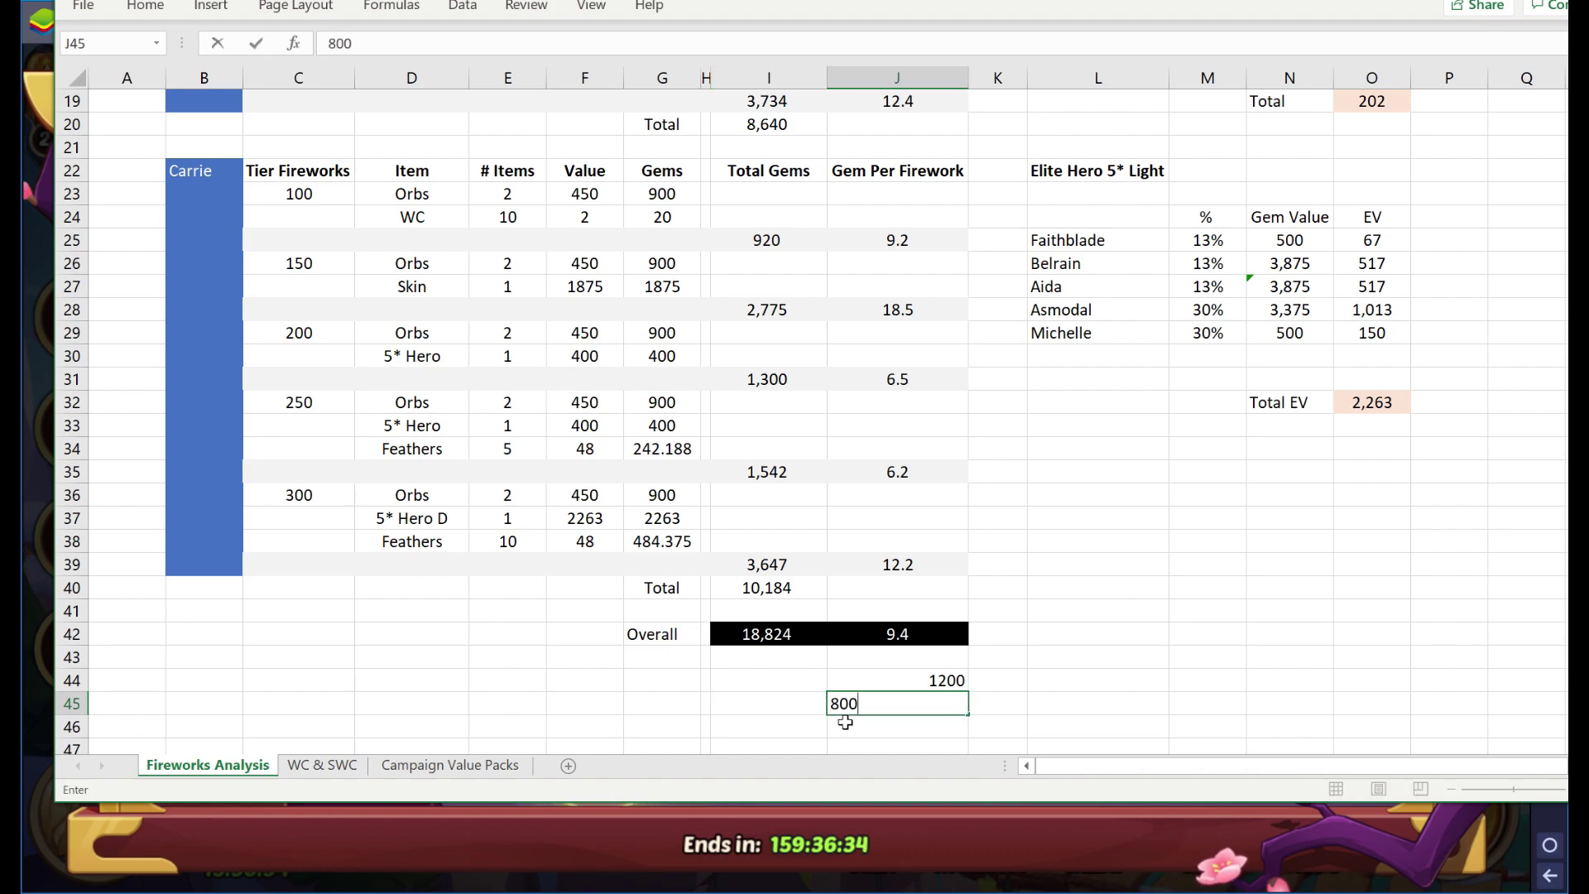
{"action": "key", "text": "Return"}
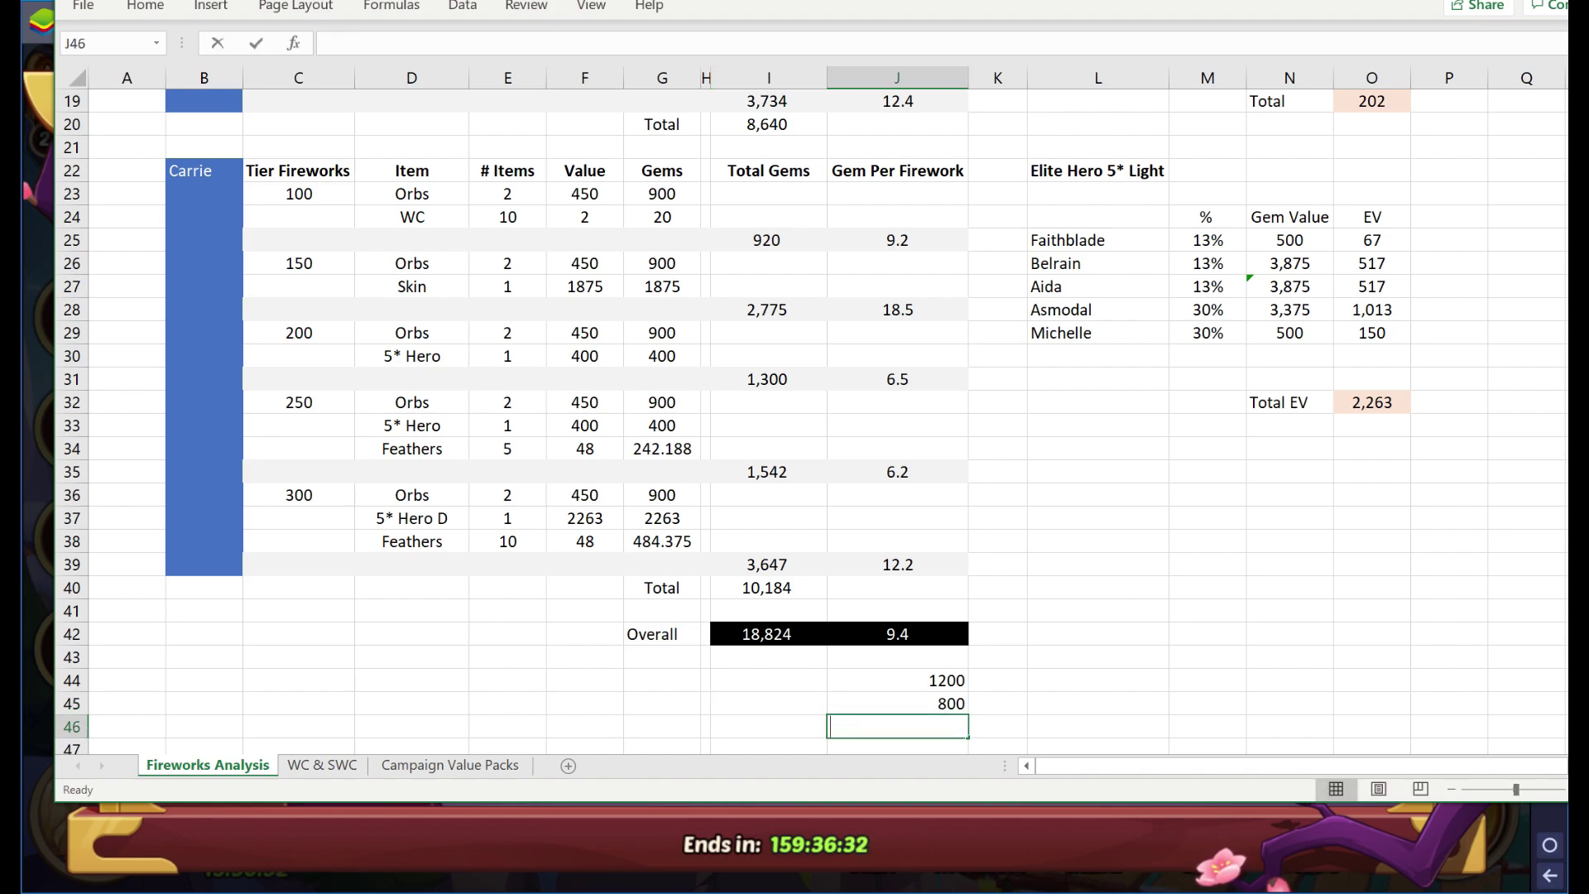
Add up J44:J45 with a SUM formula in cell J46.
{"action": "type", "text": "=sum("}
{"action": "key", "text": "Up"}
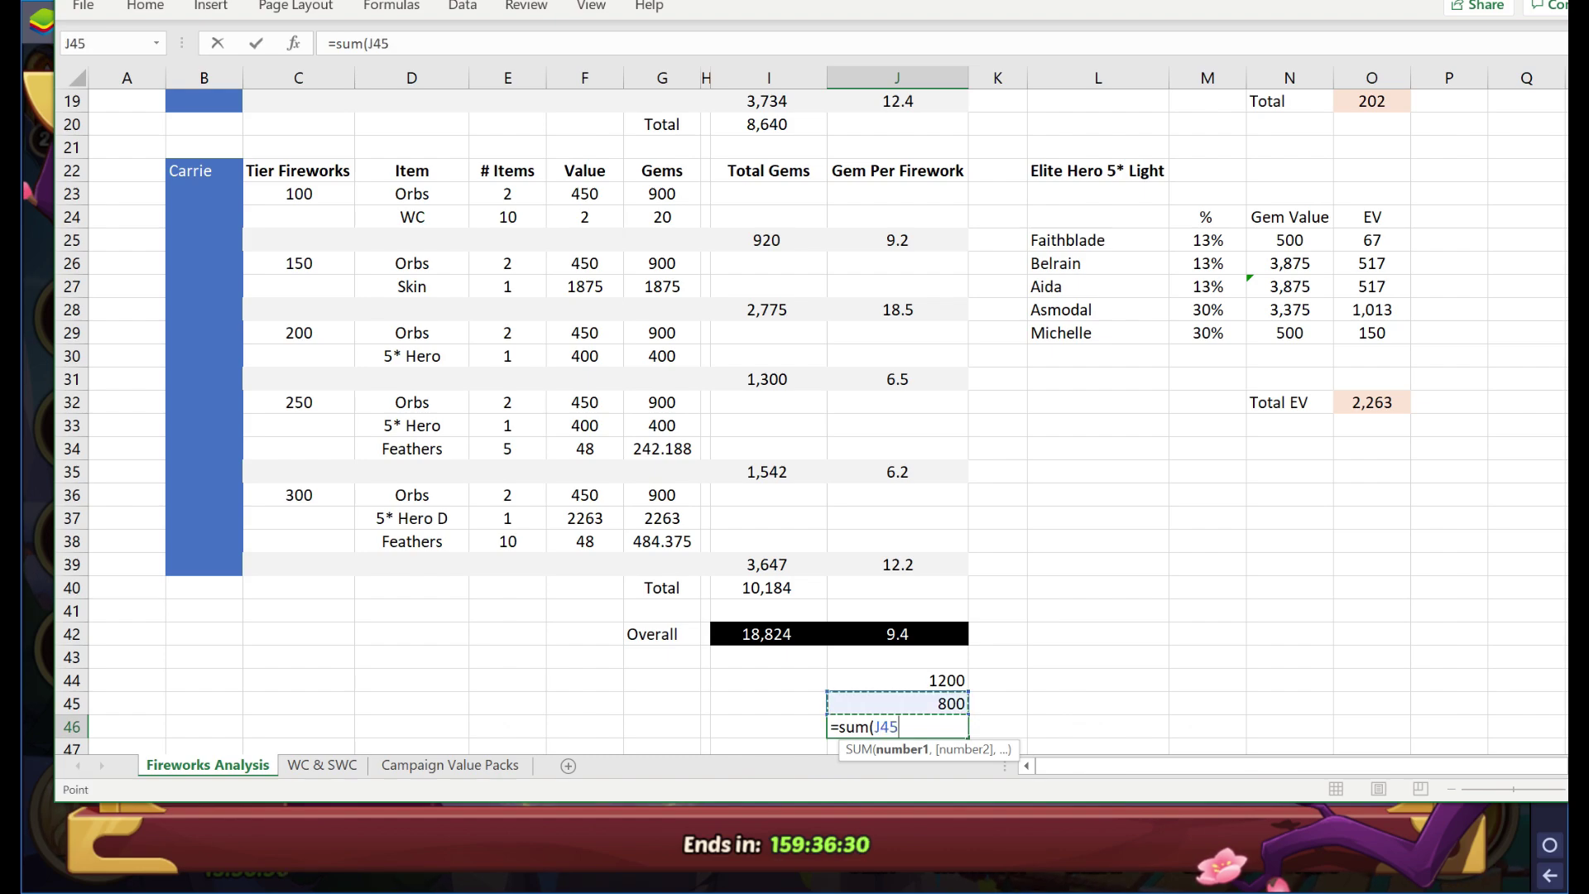
{"action": "key", "text": "shift+Up"}
{"action": "type", "text": ")"}
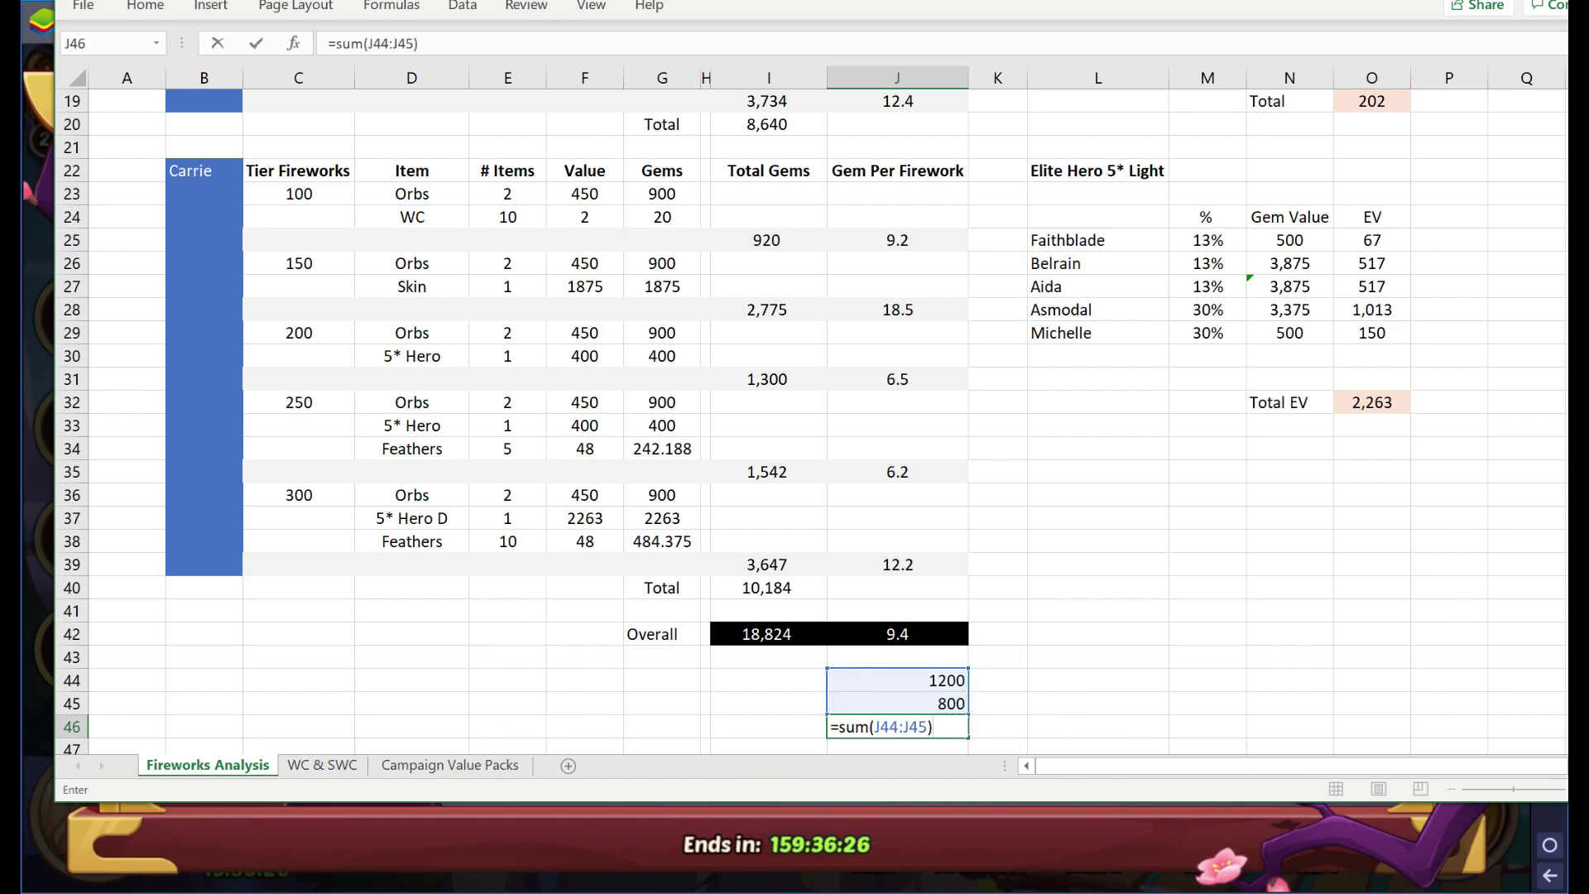
{"action": "key", "text": "Return"}
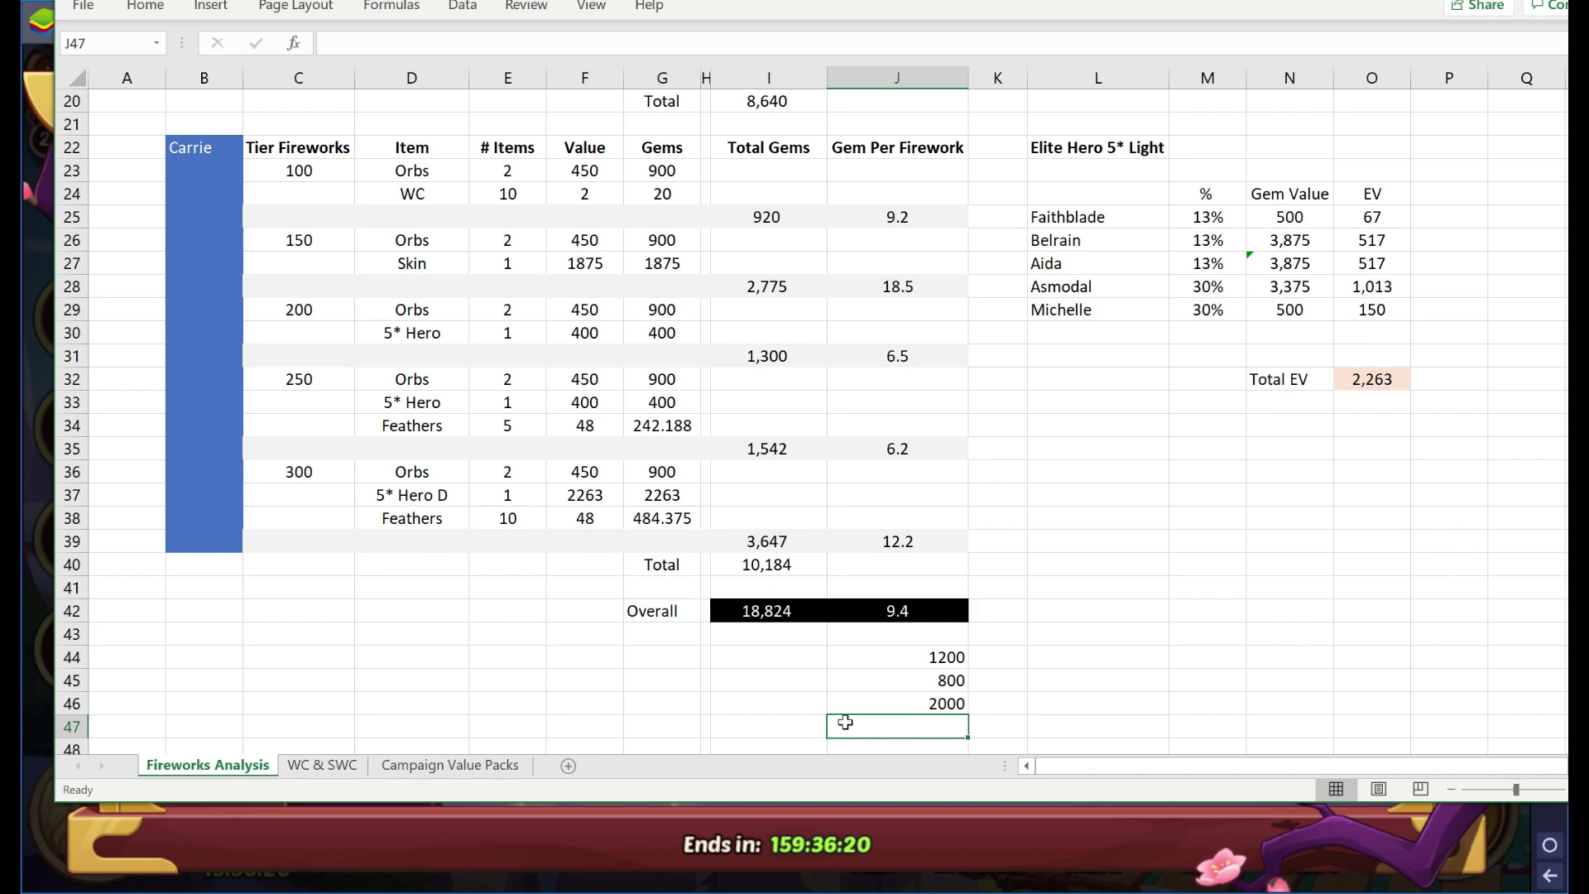
{"action": "type", "text": "="}
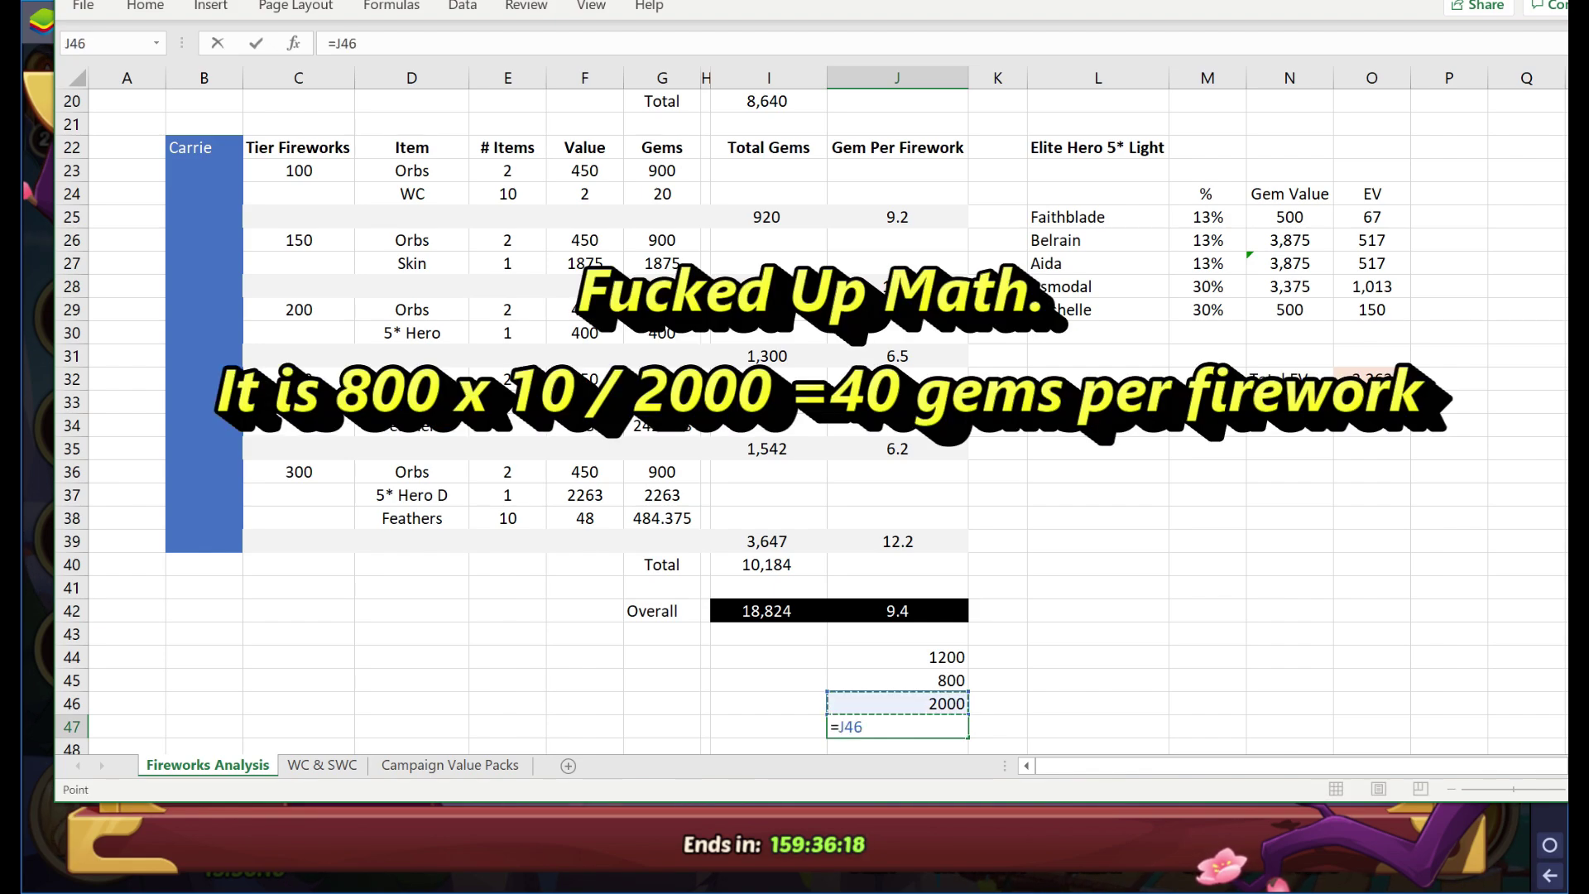
{"action": "key", "text": "Up"}
{"action": "type", "text": "/"}
{"action": "key", "text": "Escape"}
Enter the formula =800/2000 in cell J47, below the summed firework counts.
{"action": "type", "text": "=80"}
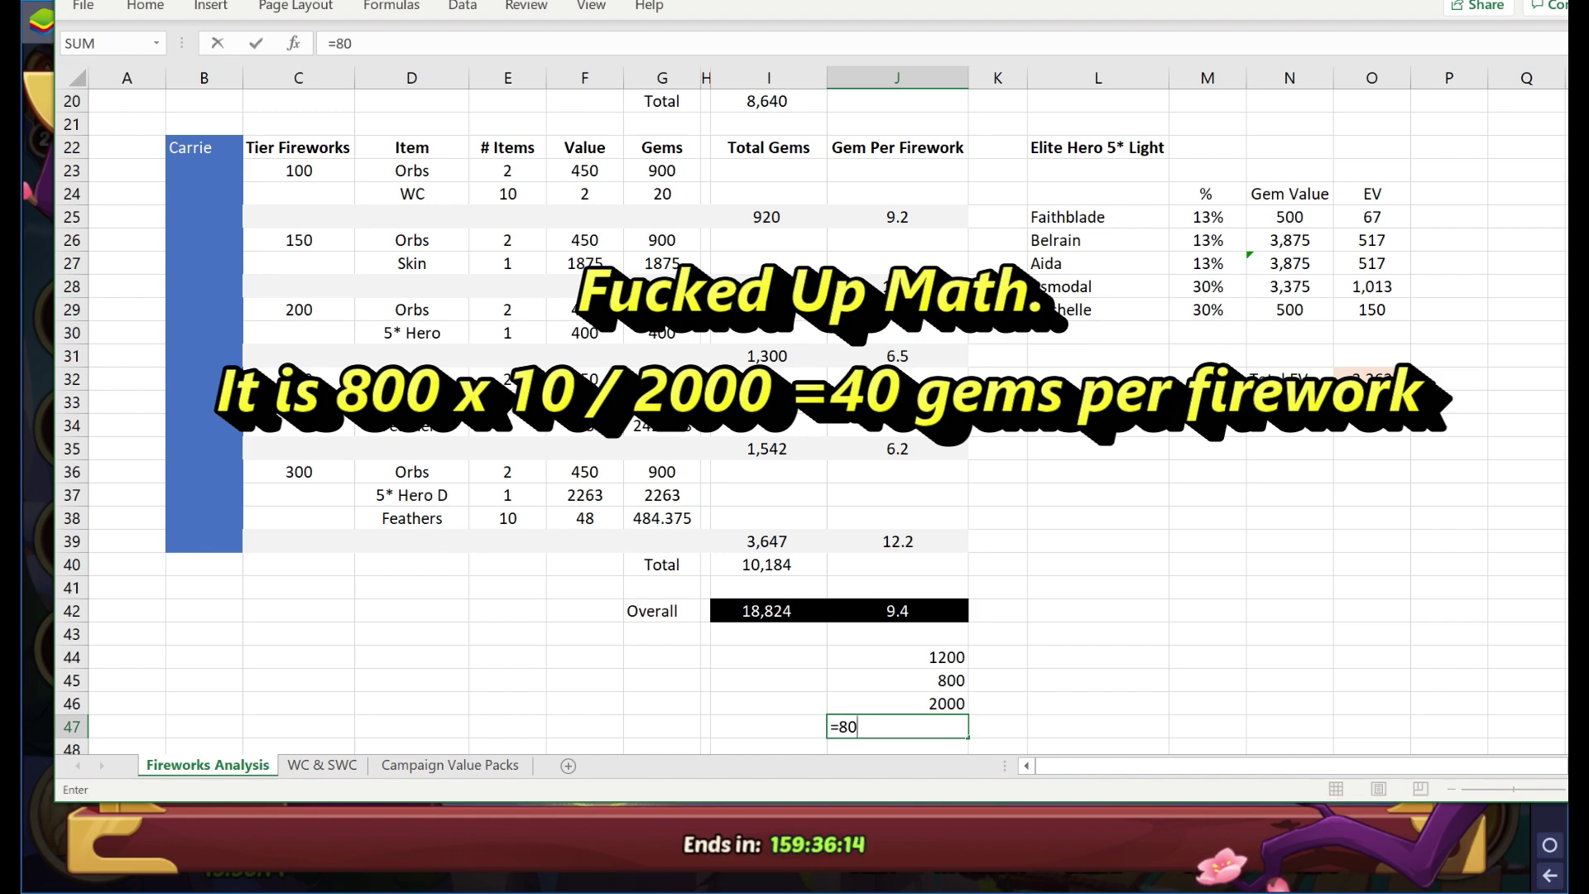
{"action": "type", "text": "0/2000"}
{"action": "key", "text": "Return"}
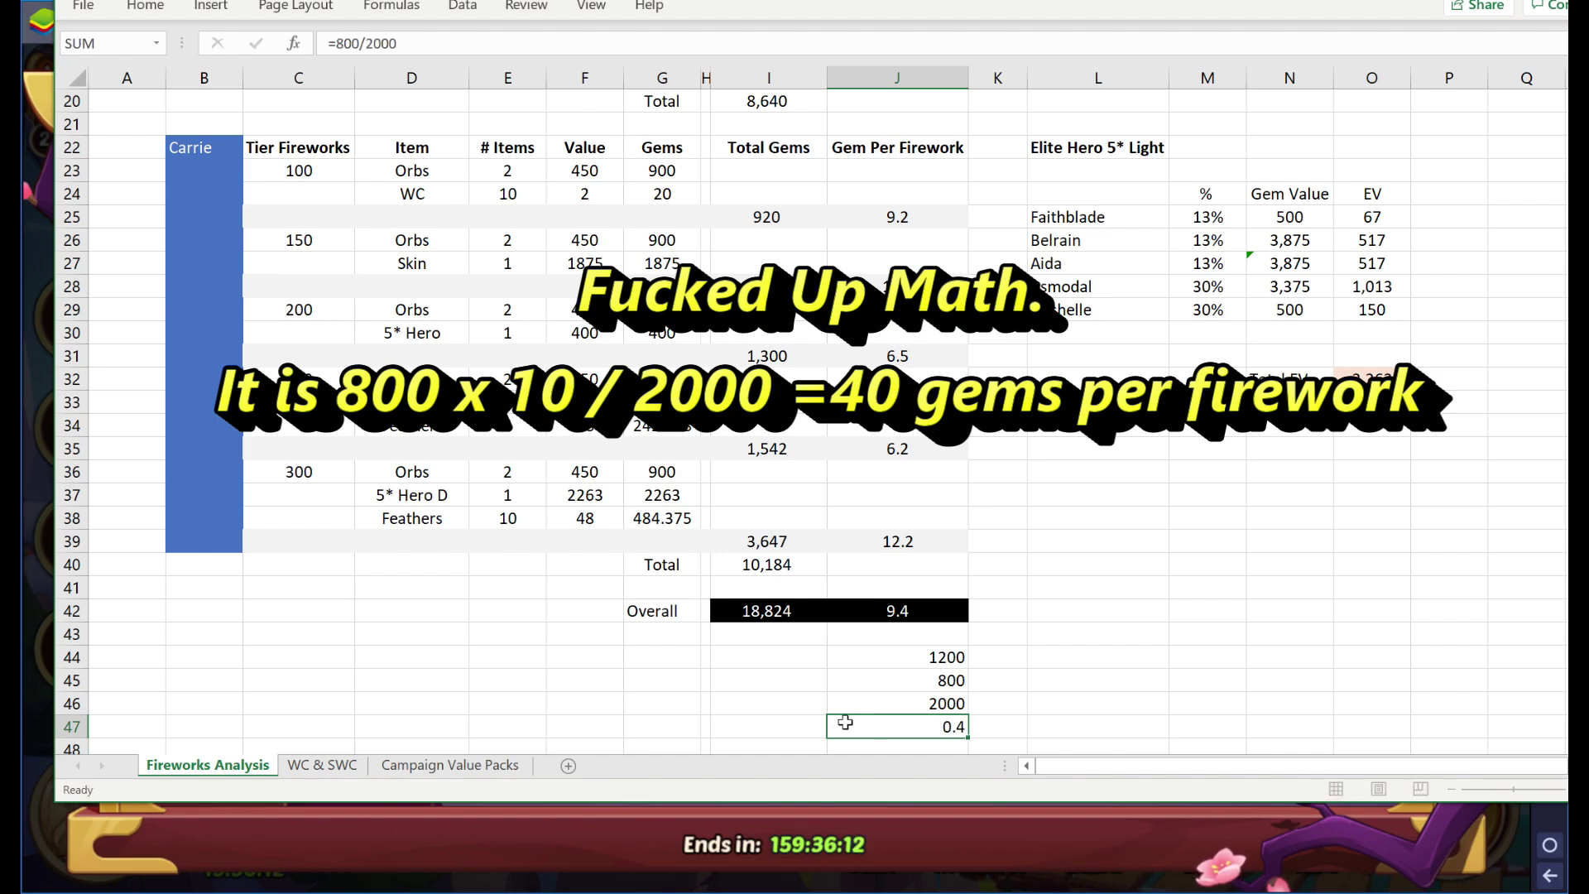
Clear cell J44 and enter 1200 in it again.
{"action": "key", "text": "Up"}
{"action": "key", "text": "Up"}
{"action": "key", "text": "Up"}
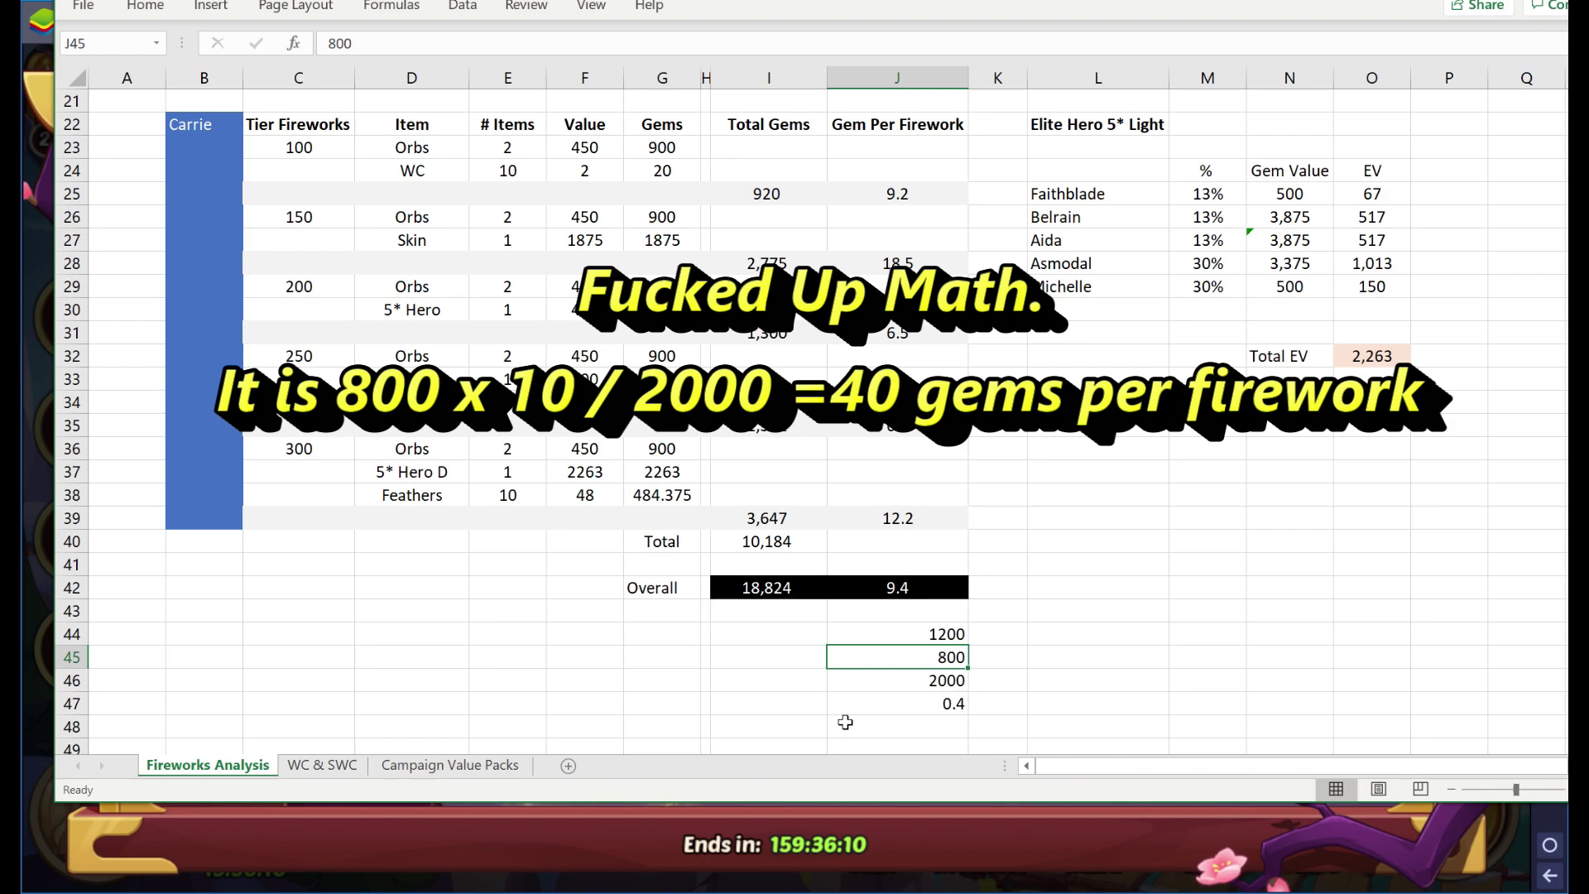
{"action": "key", "text": "Left"}
{"action": "key", "text": "Down"}
{"action": "key", "text": "Right"}
{"action": "key", "text": "Up"}
{"action": "key", "text": "Up"}
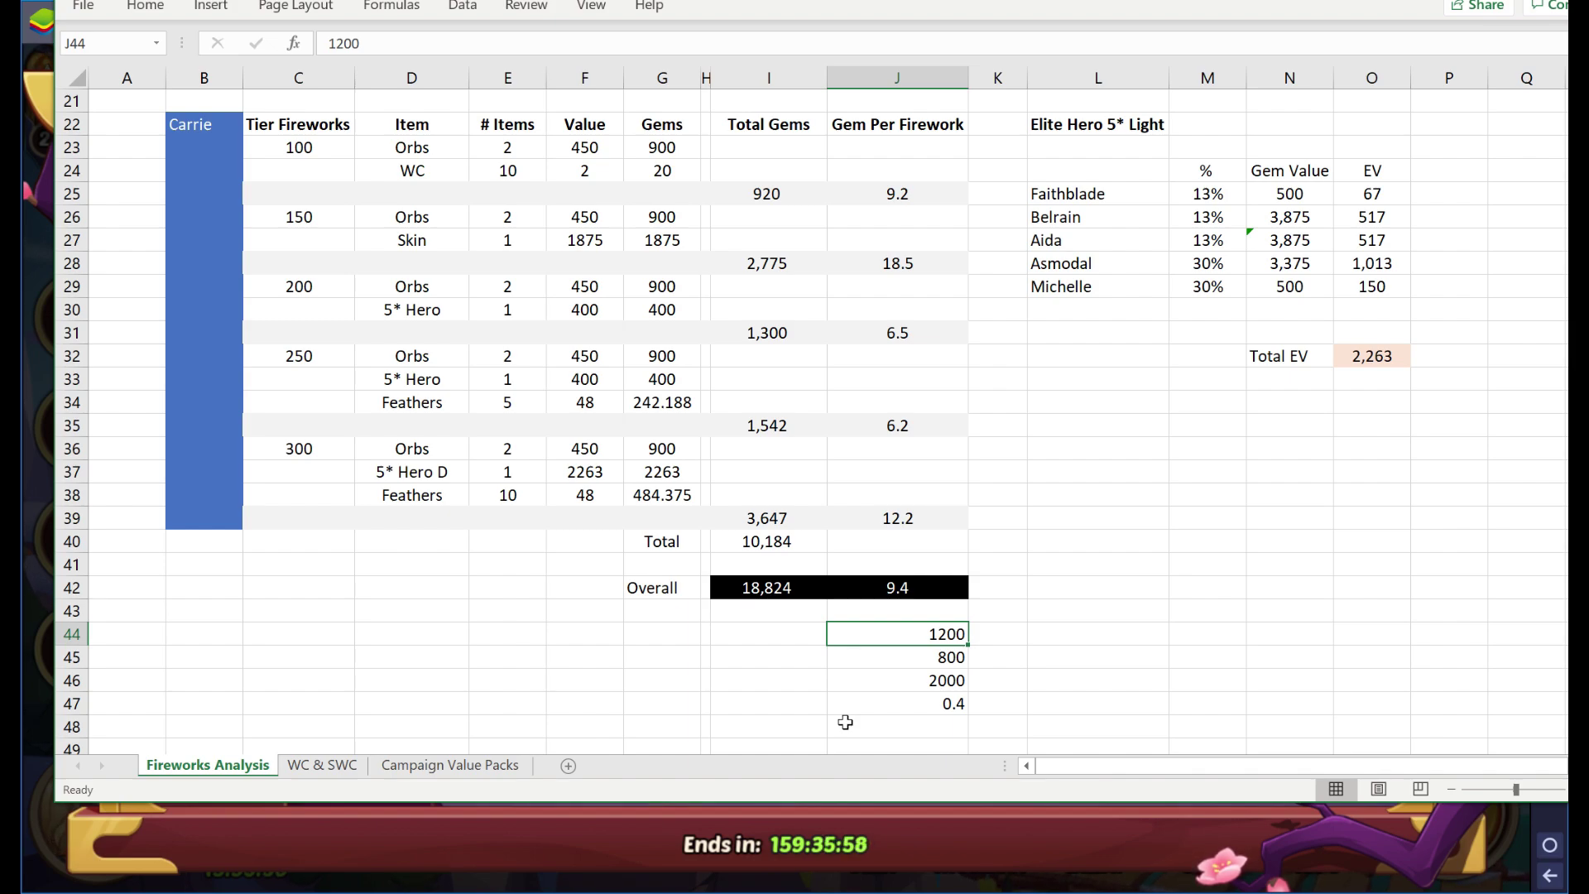
{"action": "key", "text": "Delete"}
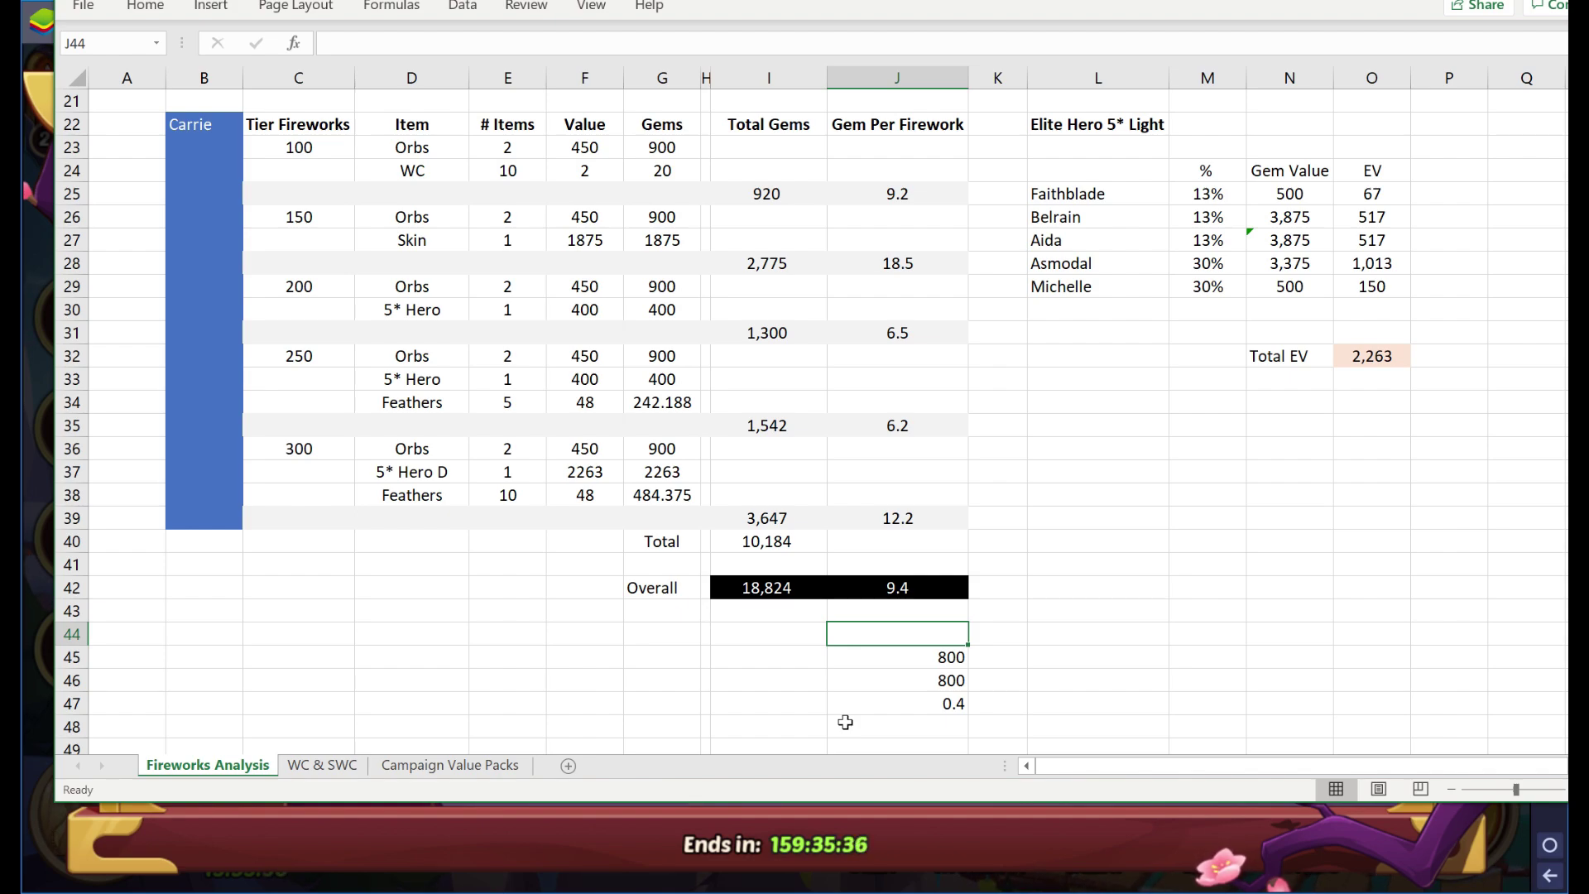
{"action": "type", "text": "1200"}
{"action": "key", "text": "ctrl+Return"}
Review the figures in J44:J45 and the SUM formula in J46.
{"action": "key", "text": "Down"}
{"action": "key", "text": "Down"}
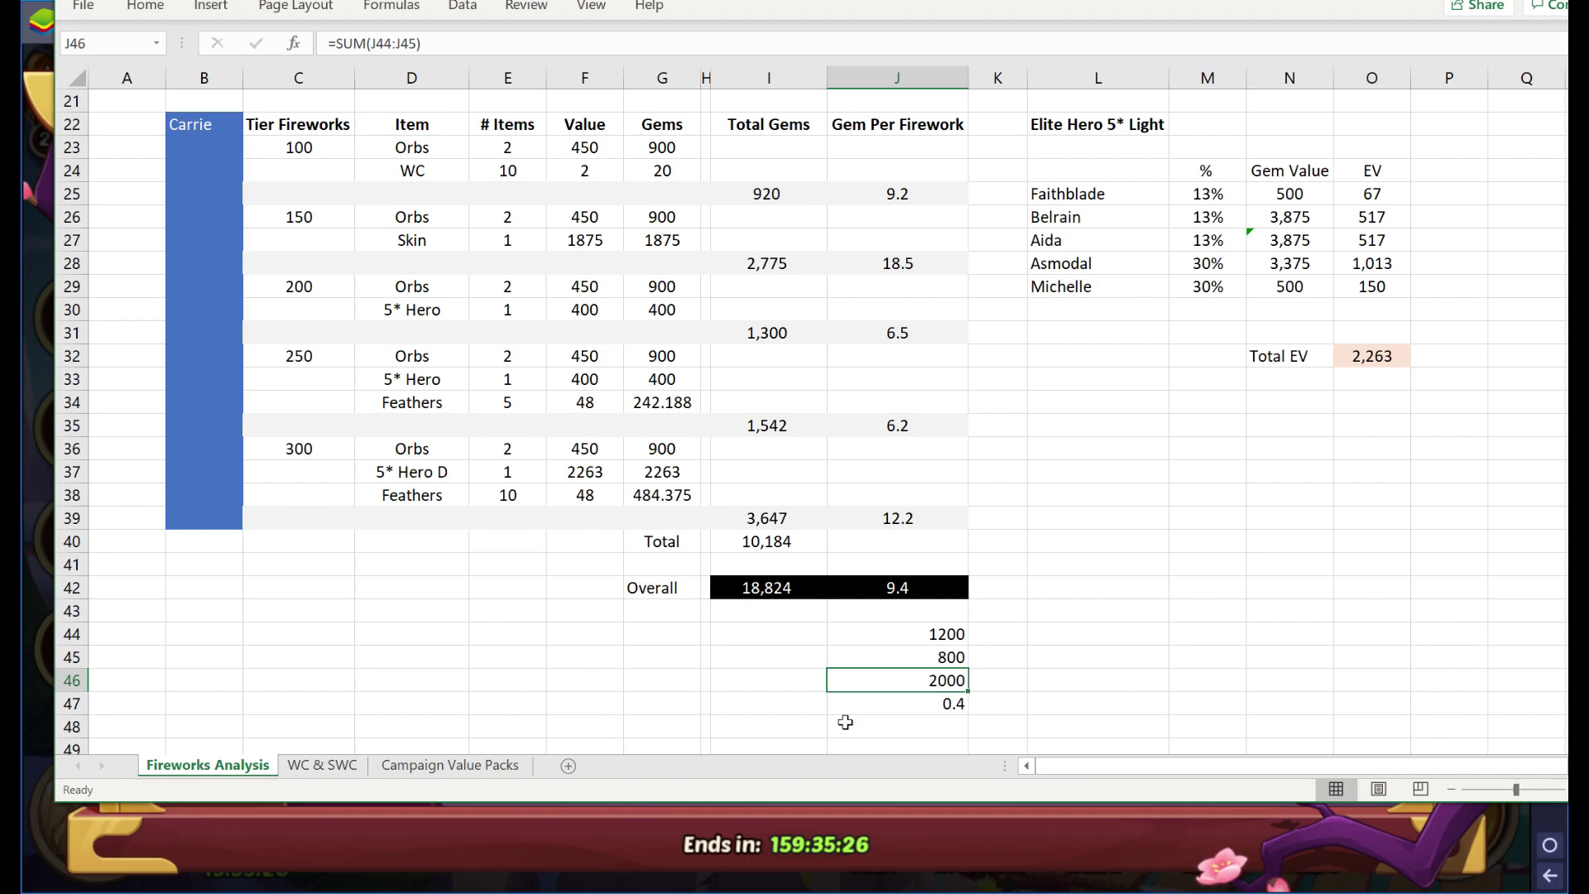
{"action": "key", "text": "Up"}
{"action": "key", "text": "Up"}
{"action": "key", "text": "Left"}
{"action": "key", "text": "Left"}
{"action": "key", "text": "Up"}
{"action": "key", "text": "Up"}
{"action": "key", "text": "Right"}
{"action": "key", "text": "Down"}
{"action": "key", "text": "Down"}
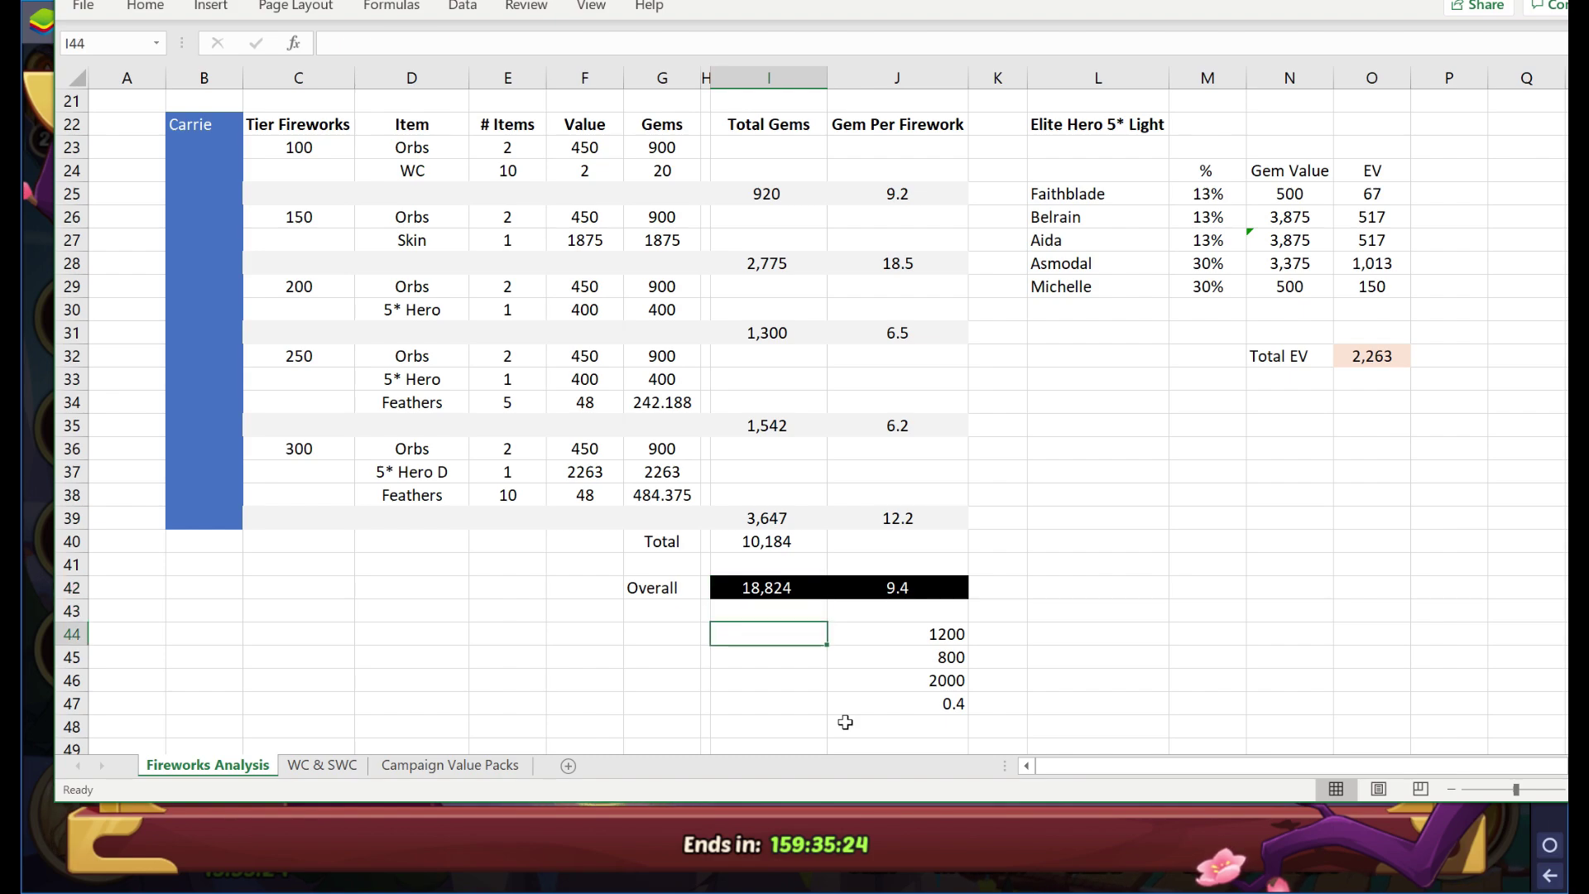
{"action": "key", "text": "Down"}
{"action": "key", "text": "Down"}
{"action": "key", "text": "Right"}
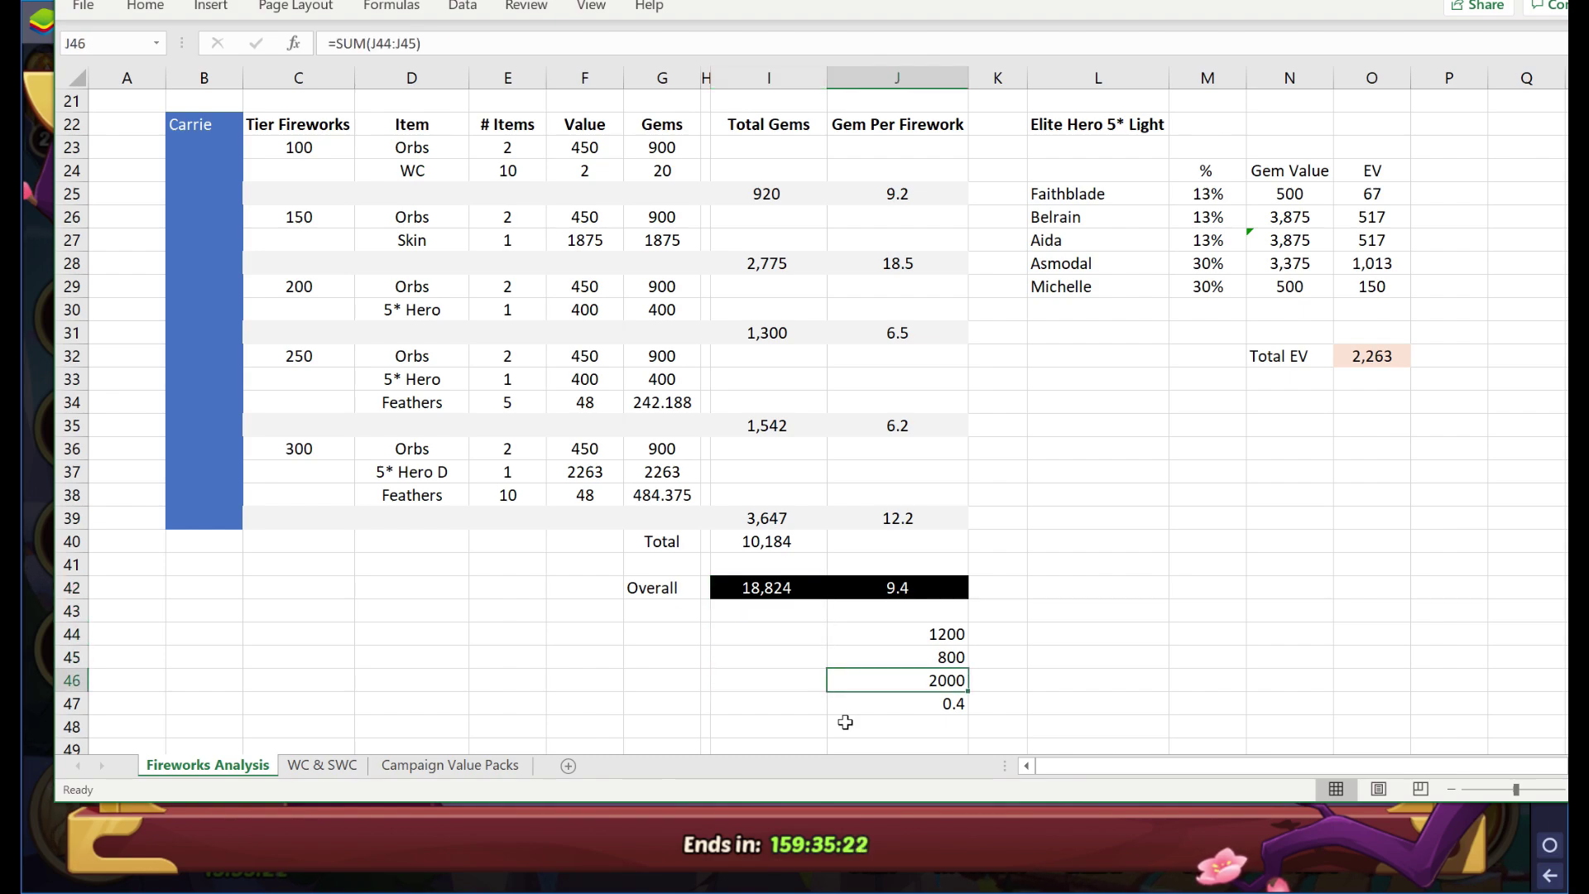
{"action": "key", "text": "Up"}
{"action": "key", "text": "Down"}
{"action": "key", "text": "Up"}
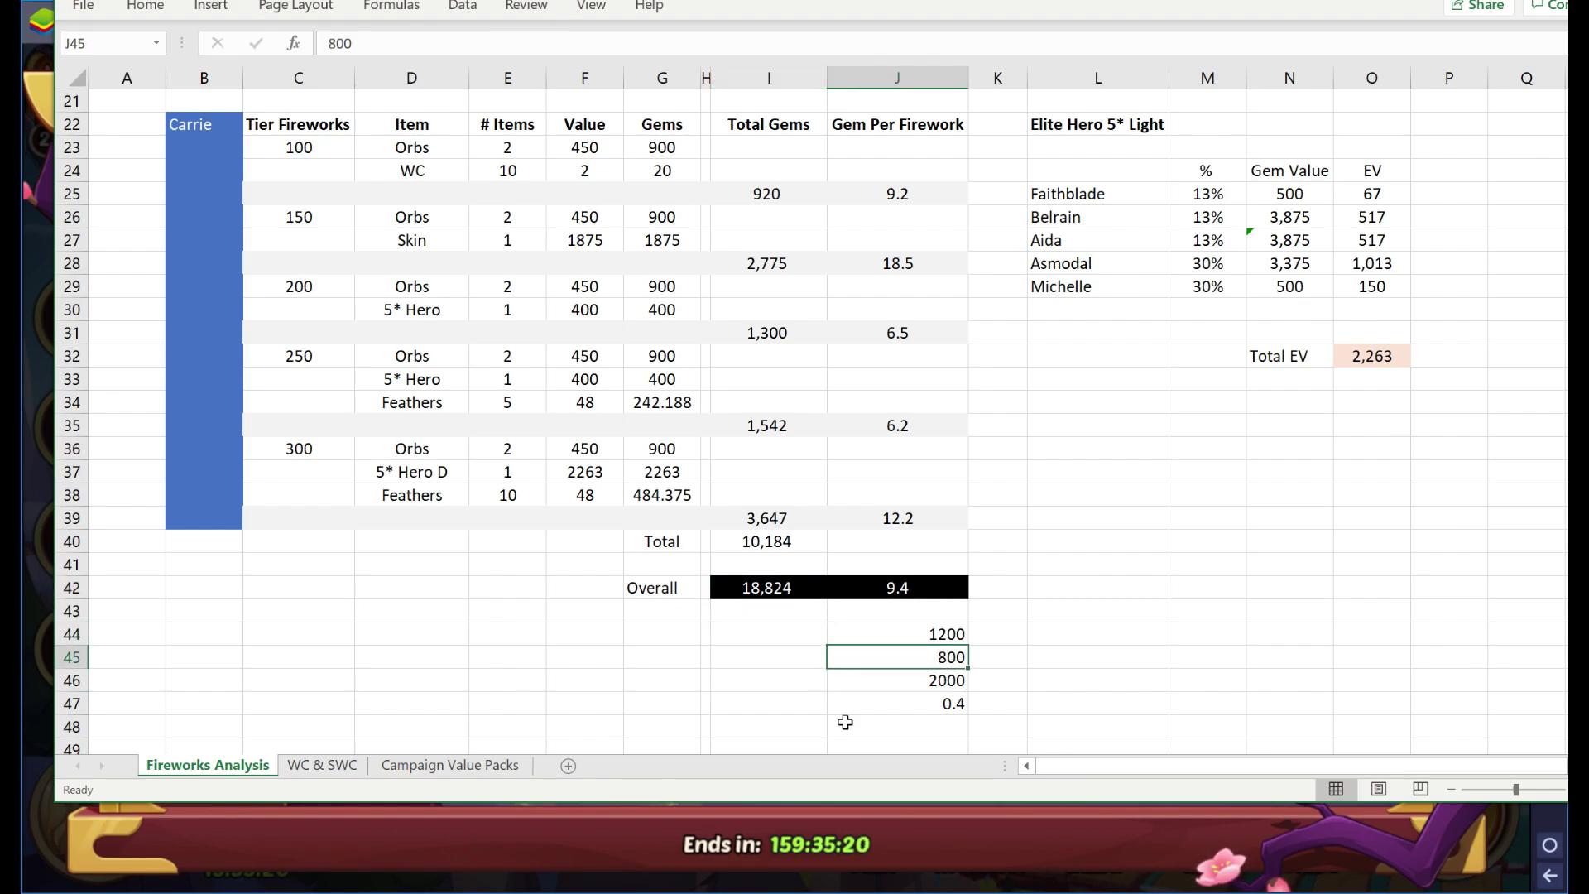
Inspect the division formula in cell J47 without changing it.
{"action": "key", "text": "Down"}
{"action": "key", "text": "Down"}
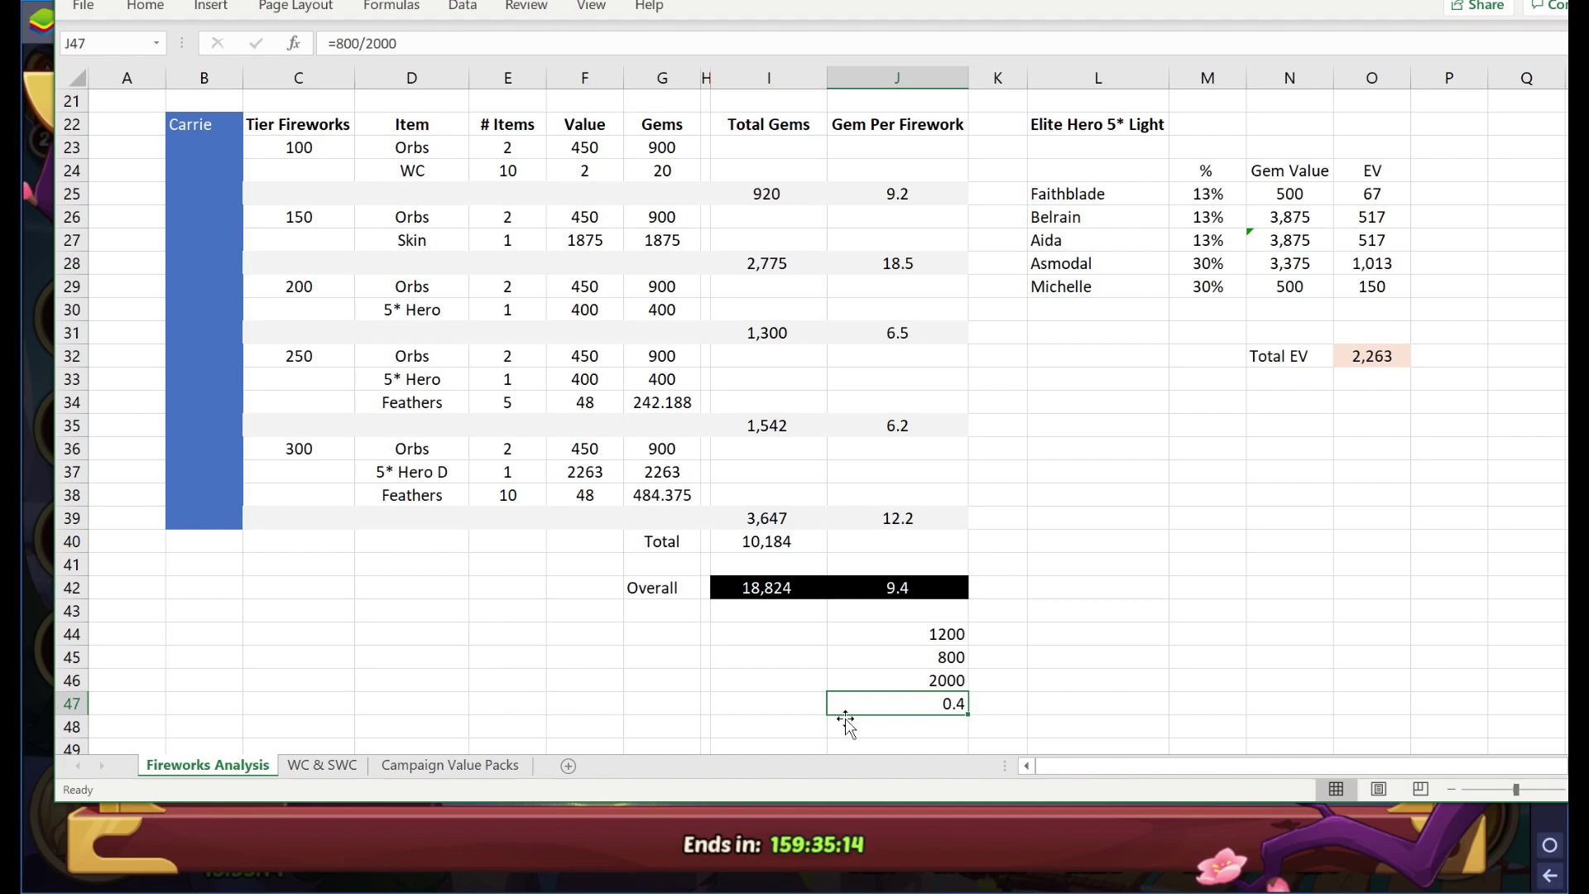
{"action": "key", "text": "F2"}
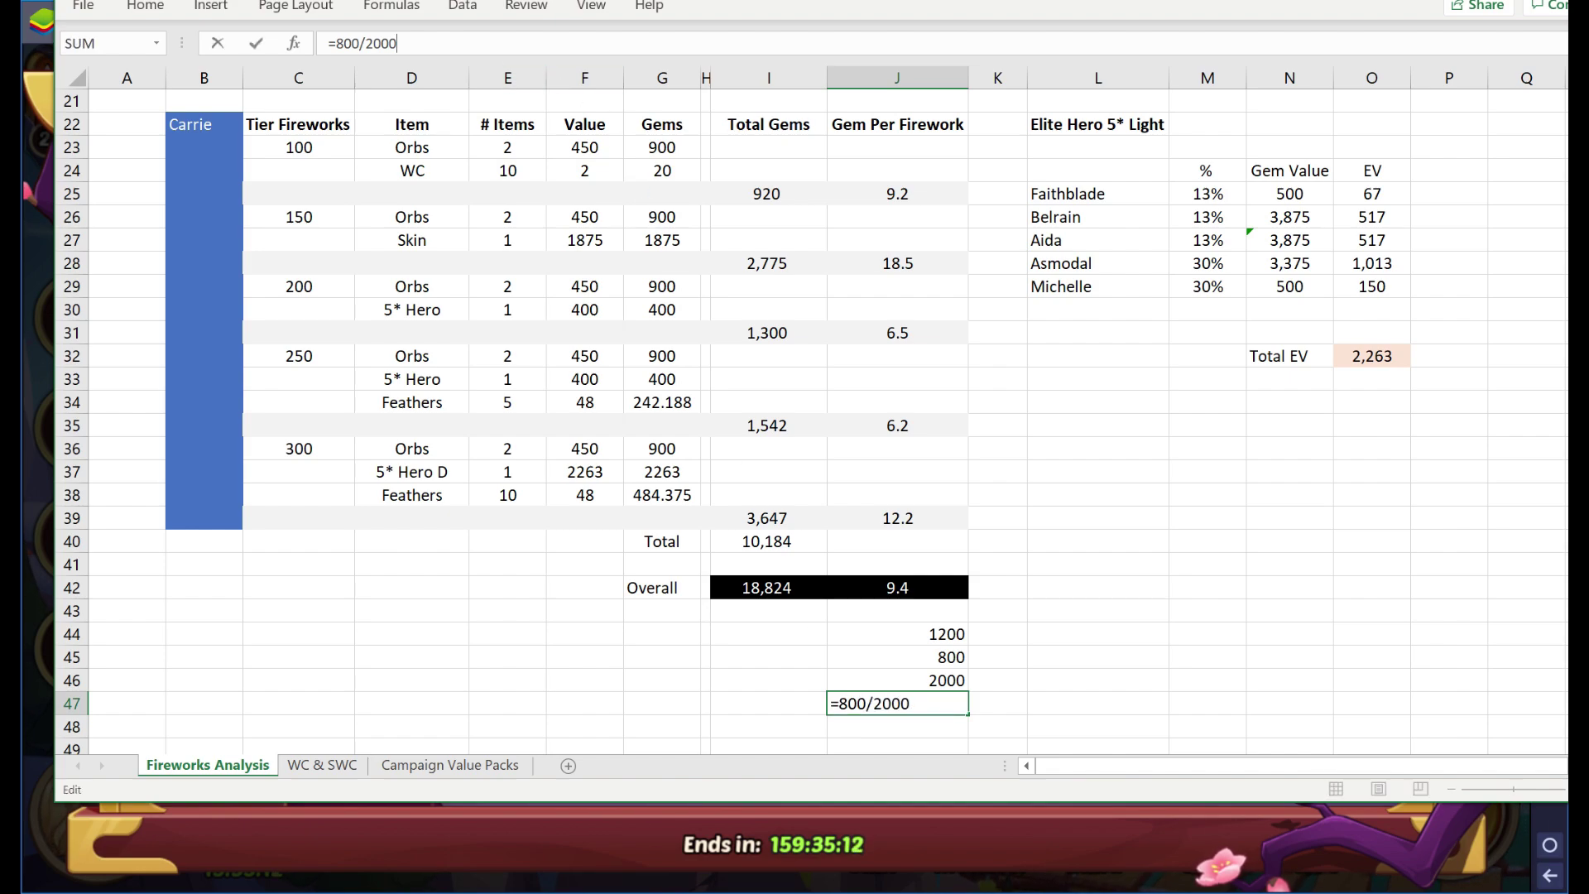
{"action": "key", "text": "ctrl+Return"}
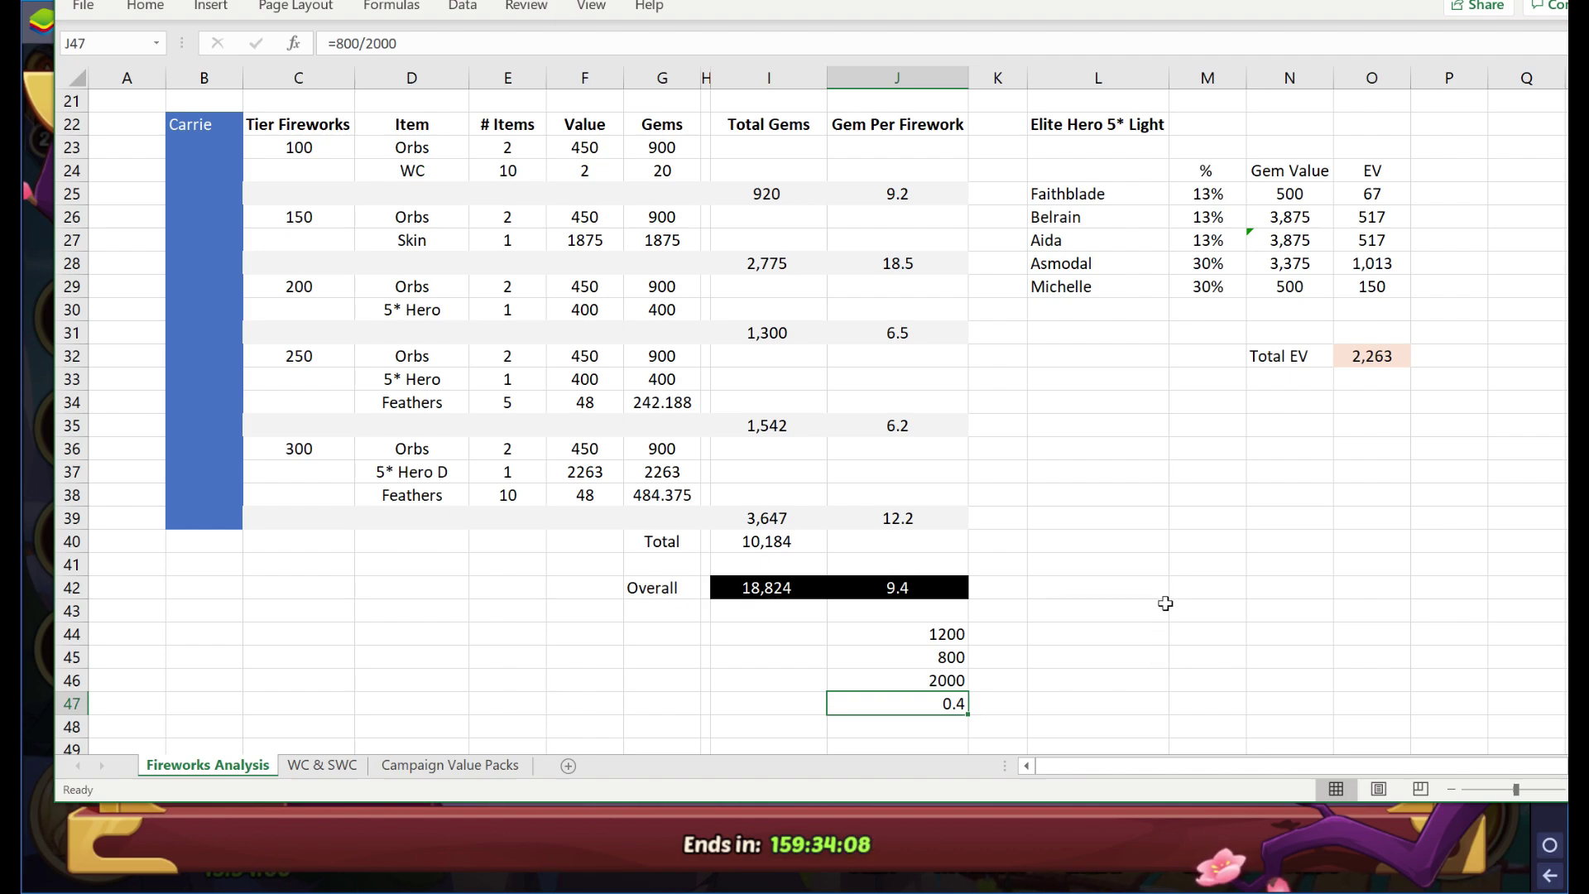
Select the scratch figures in J43:J48 and review Penny's reward table above.
{"action": "left_click_drag", "start_coordinate": [947, 617], "coordinate": [952, 732]}
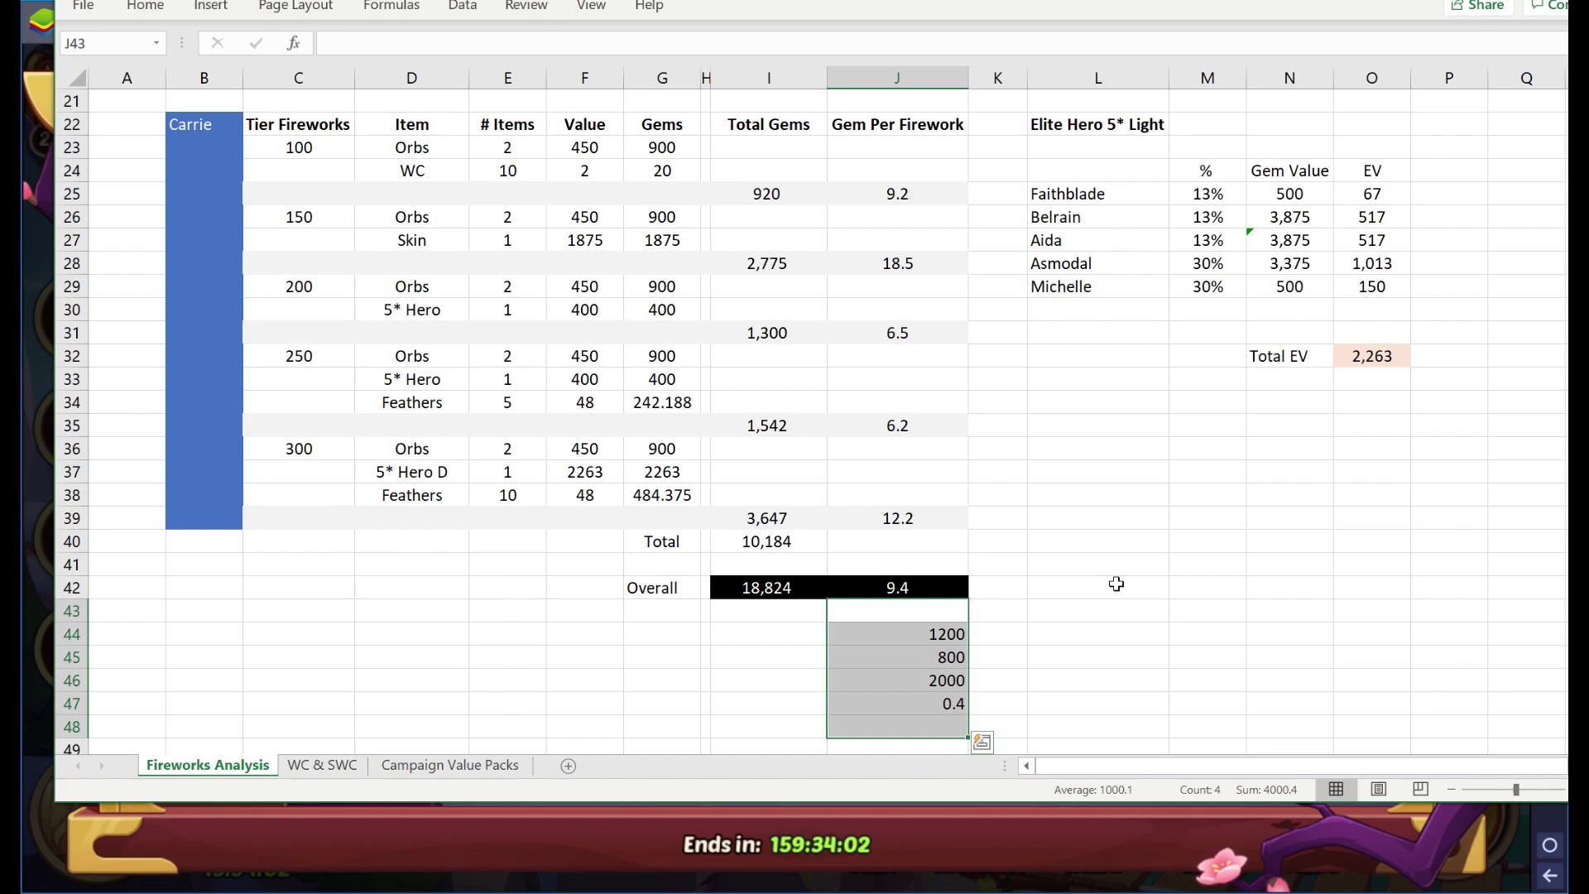
{"action": "scroll", "coordinate": [1116, 584], "scroll_direction": "up", "scroll_amount": 7}
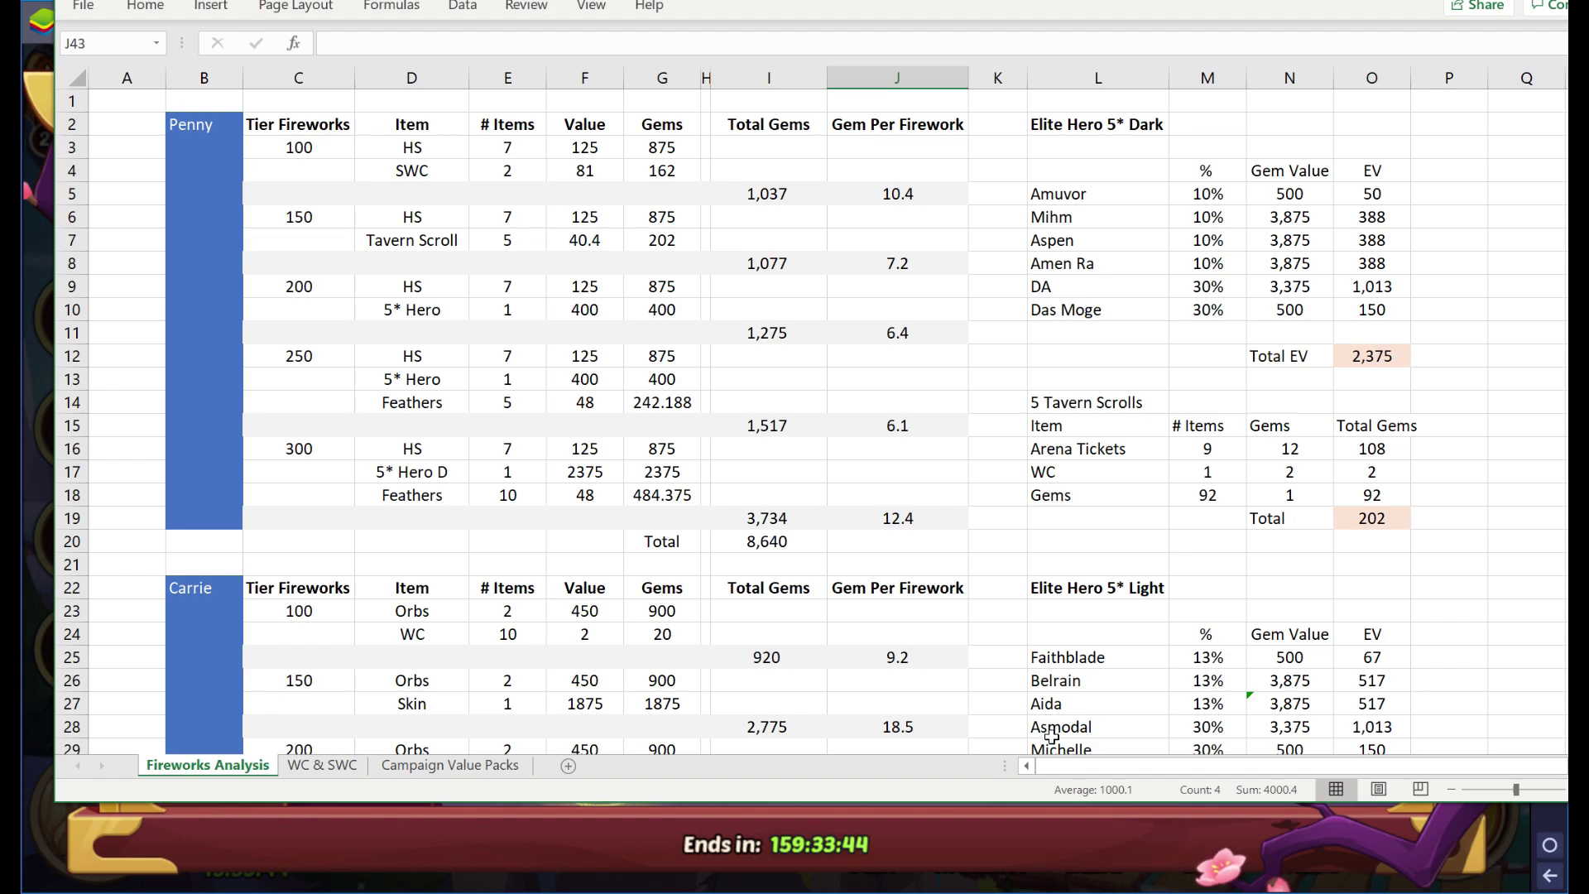
Switch to Idle Heroes, reopen the Spring Festival's Fireworks Show to check its progress, and return to the home scene.
{"action": "left_click", "coordinate": [947, 823]}
{"action": "key", "text": "Escape"}
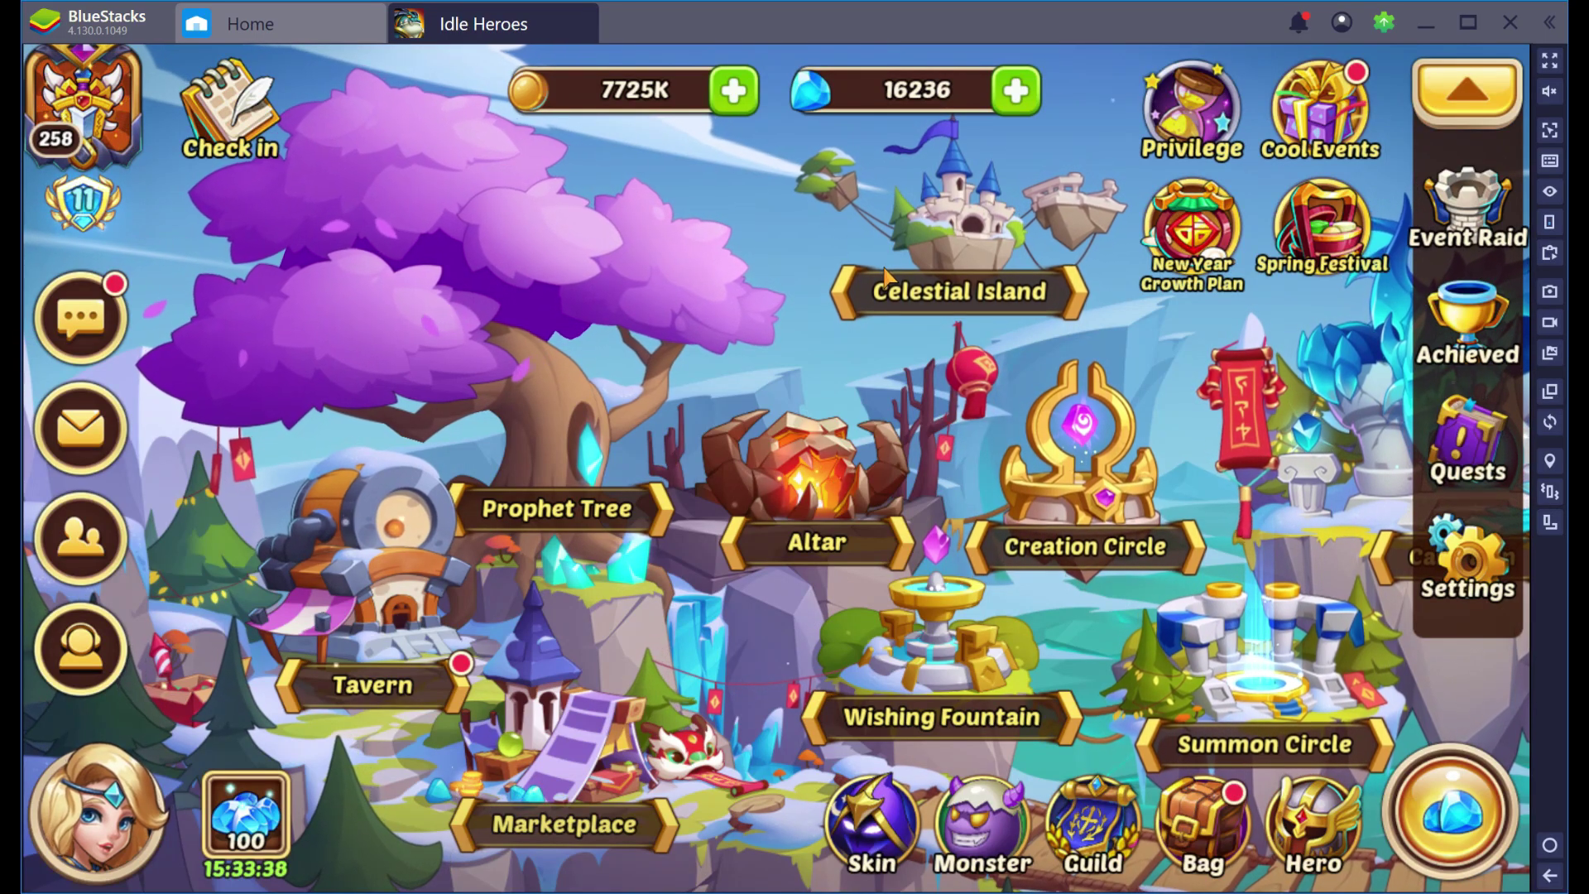
{"action": "left_click", "coordinate": [1249, 263]}
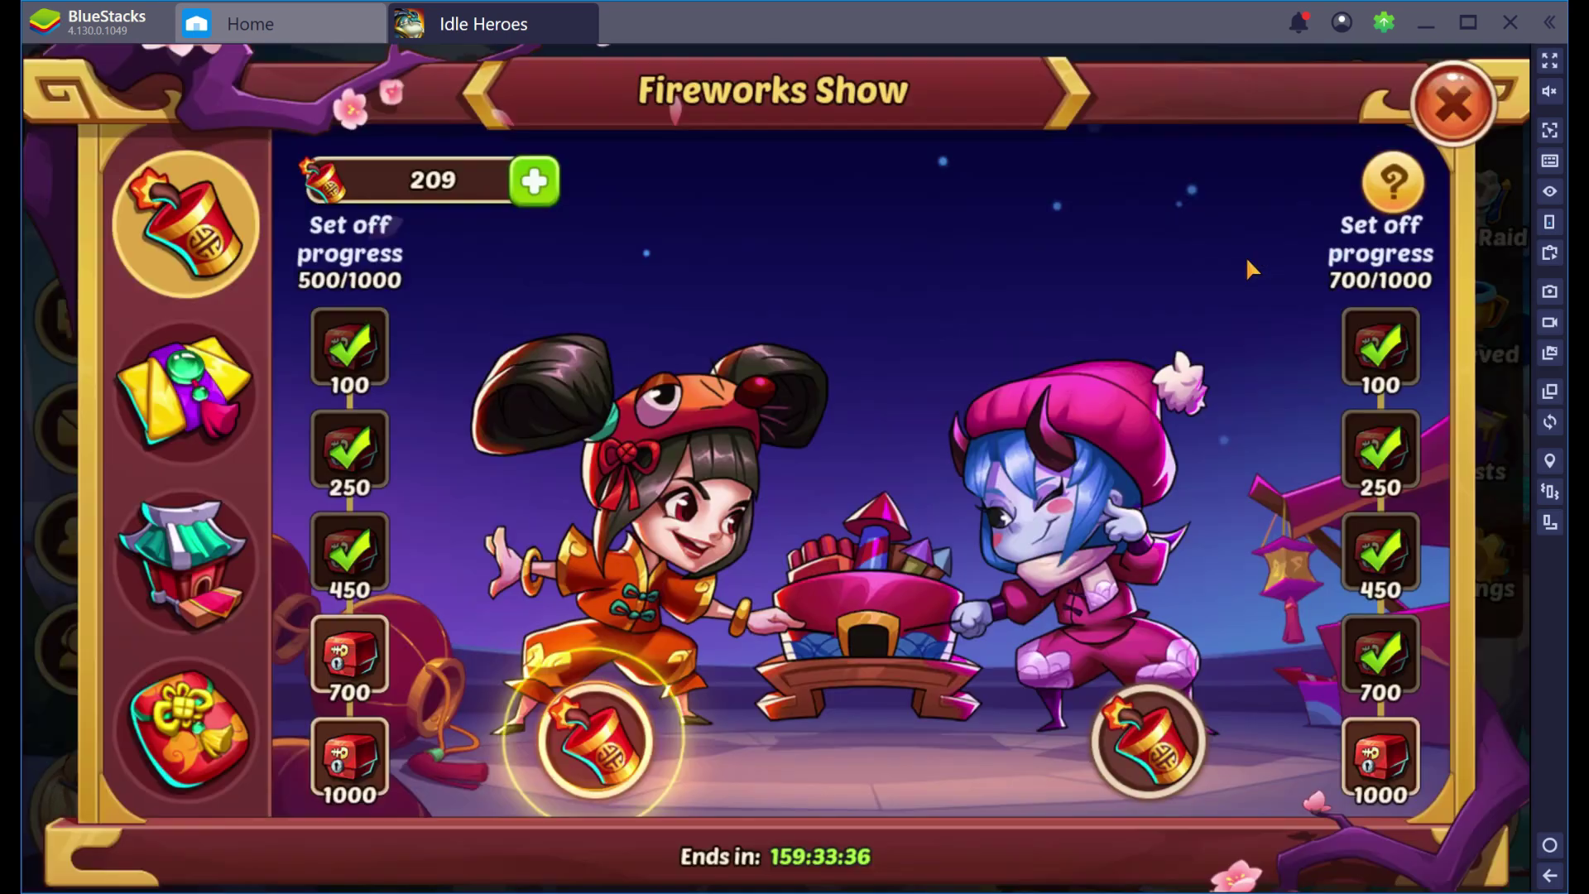
{"action": "left_click", "coordinate": [1453, 106]}
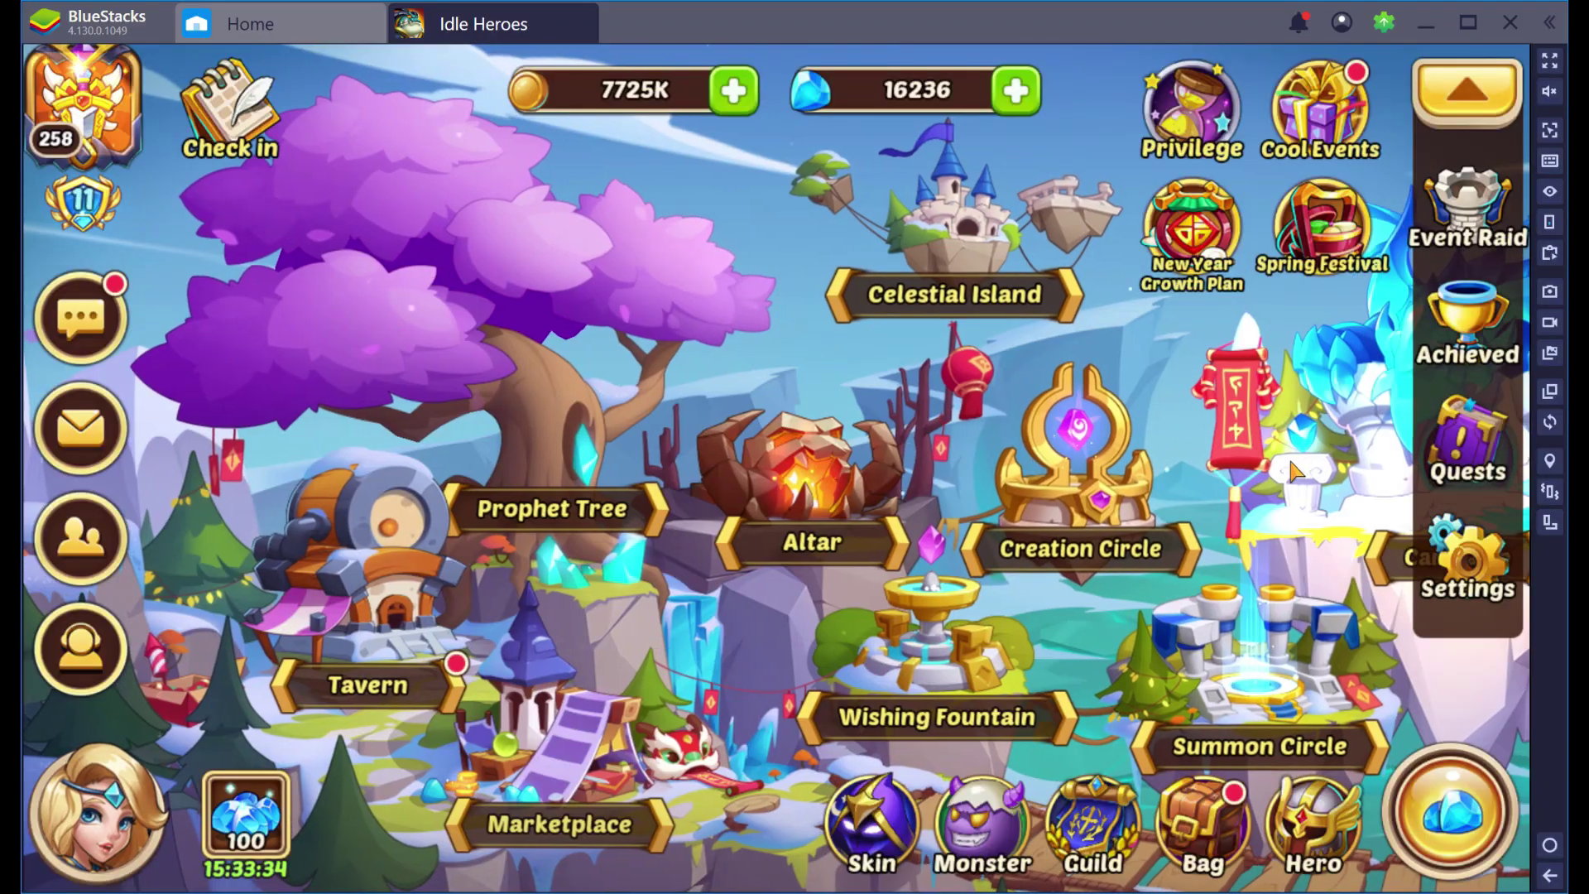
Look through the bag's equipment and the hero list, returning to the home scene.
{"action": "left_click_drag", "start_coordinate": [1295, 470], "coordinate": [496, 464]}
{"action": "left_click_drag", "start_coordinate": [1316, 456], "coordinate": [962, 451]}
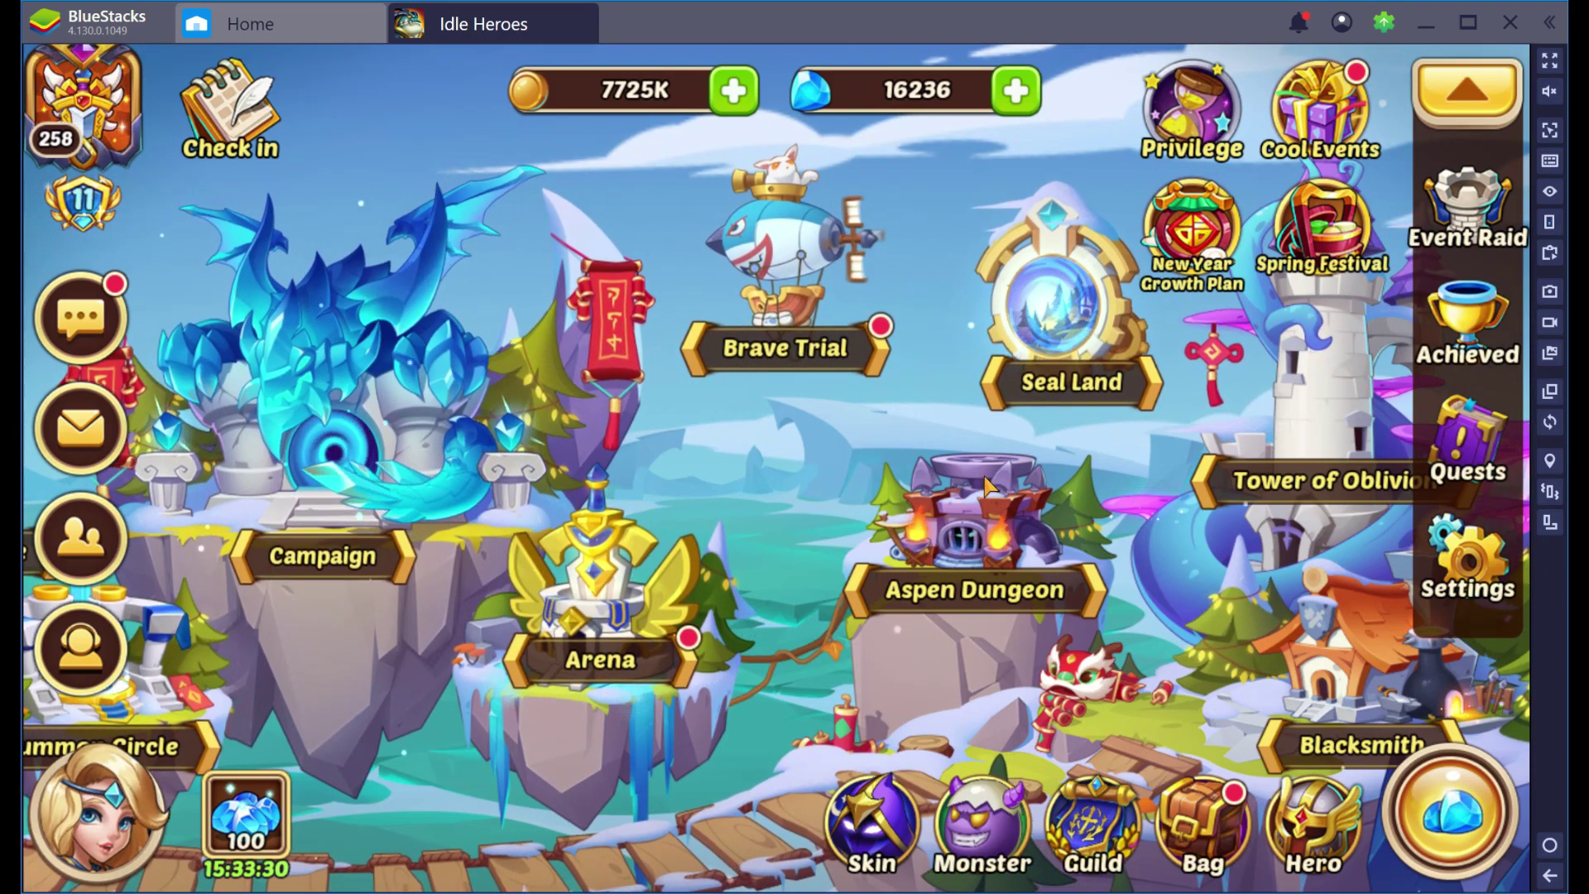
{"action": "left_click", "coordinate": [1208, 840]}
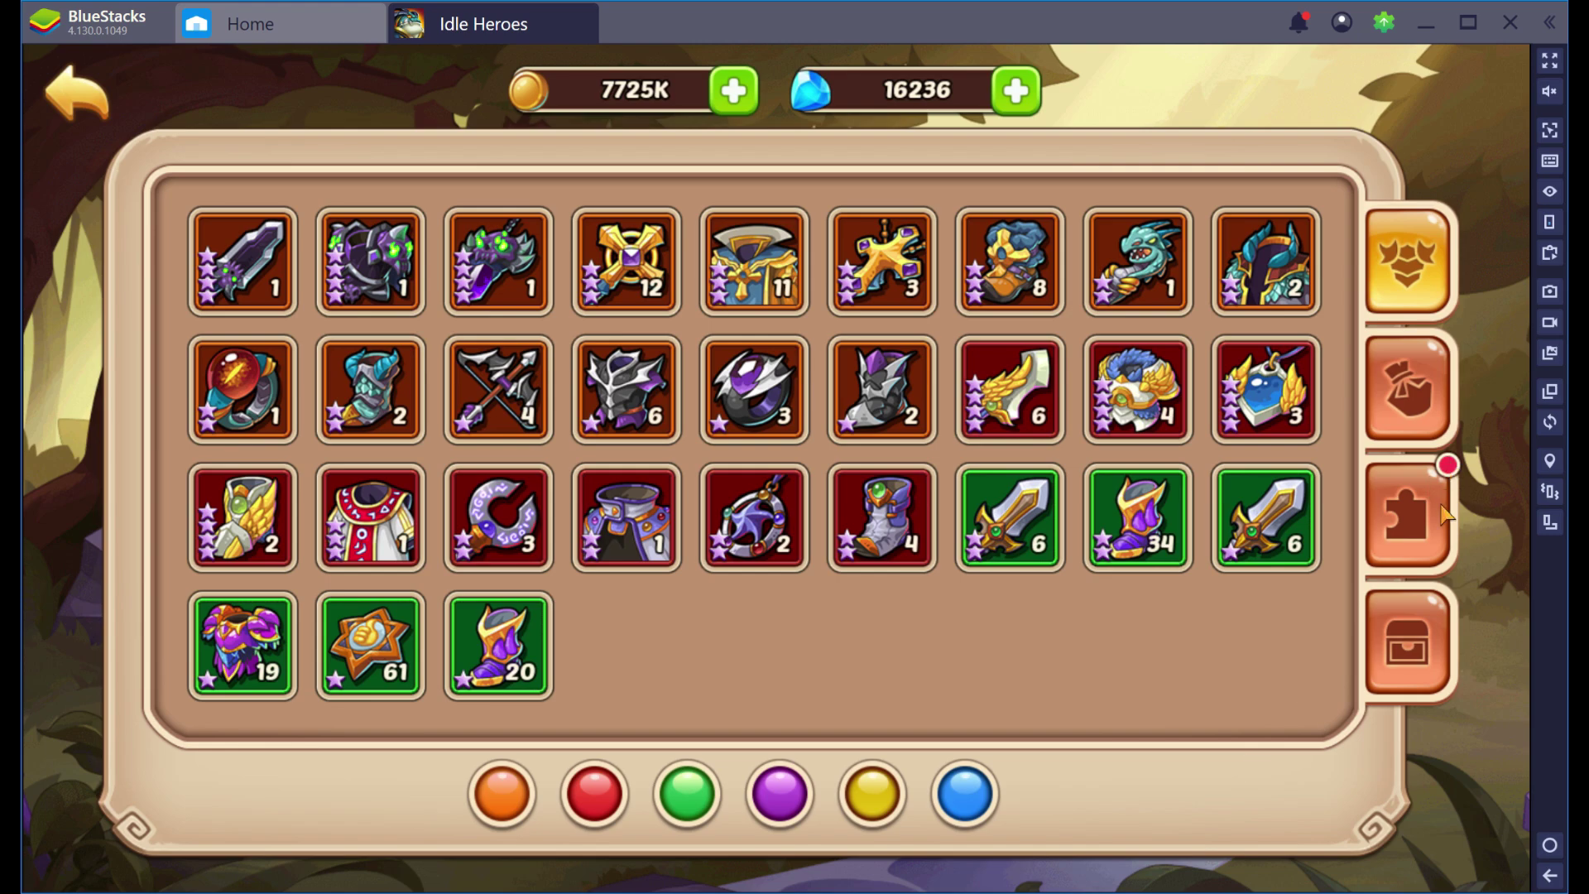
{"action": "left_click", "coordinate": [77, 92]}
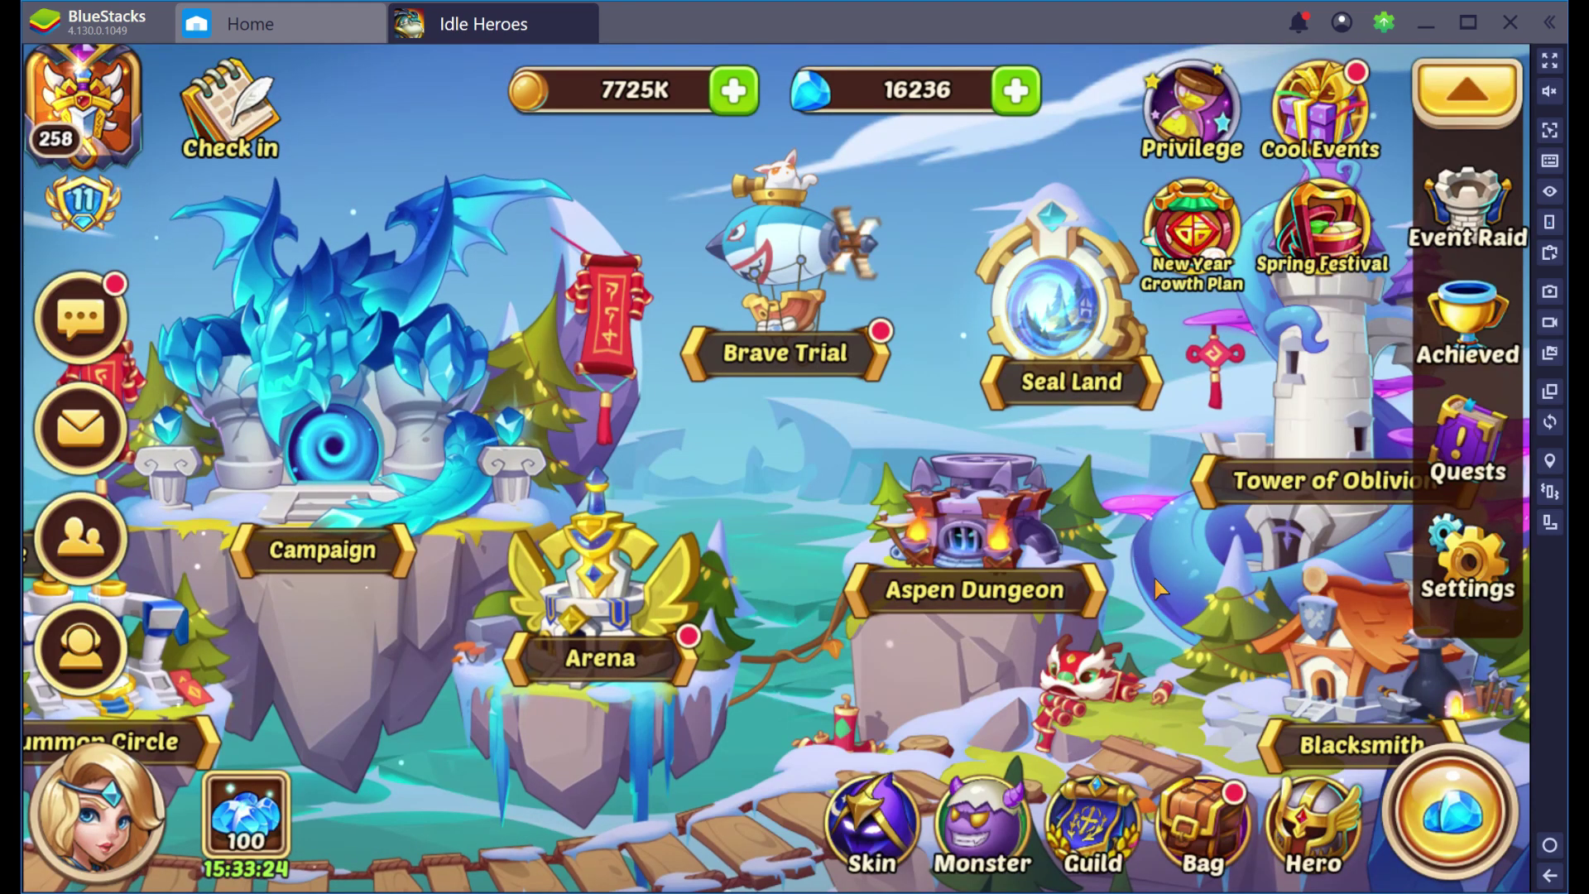
{"action": "left_click", "coordinate": [1285, 797]}
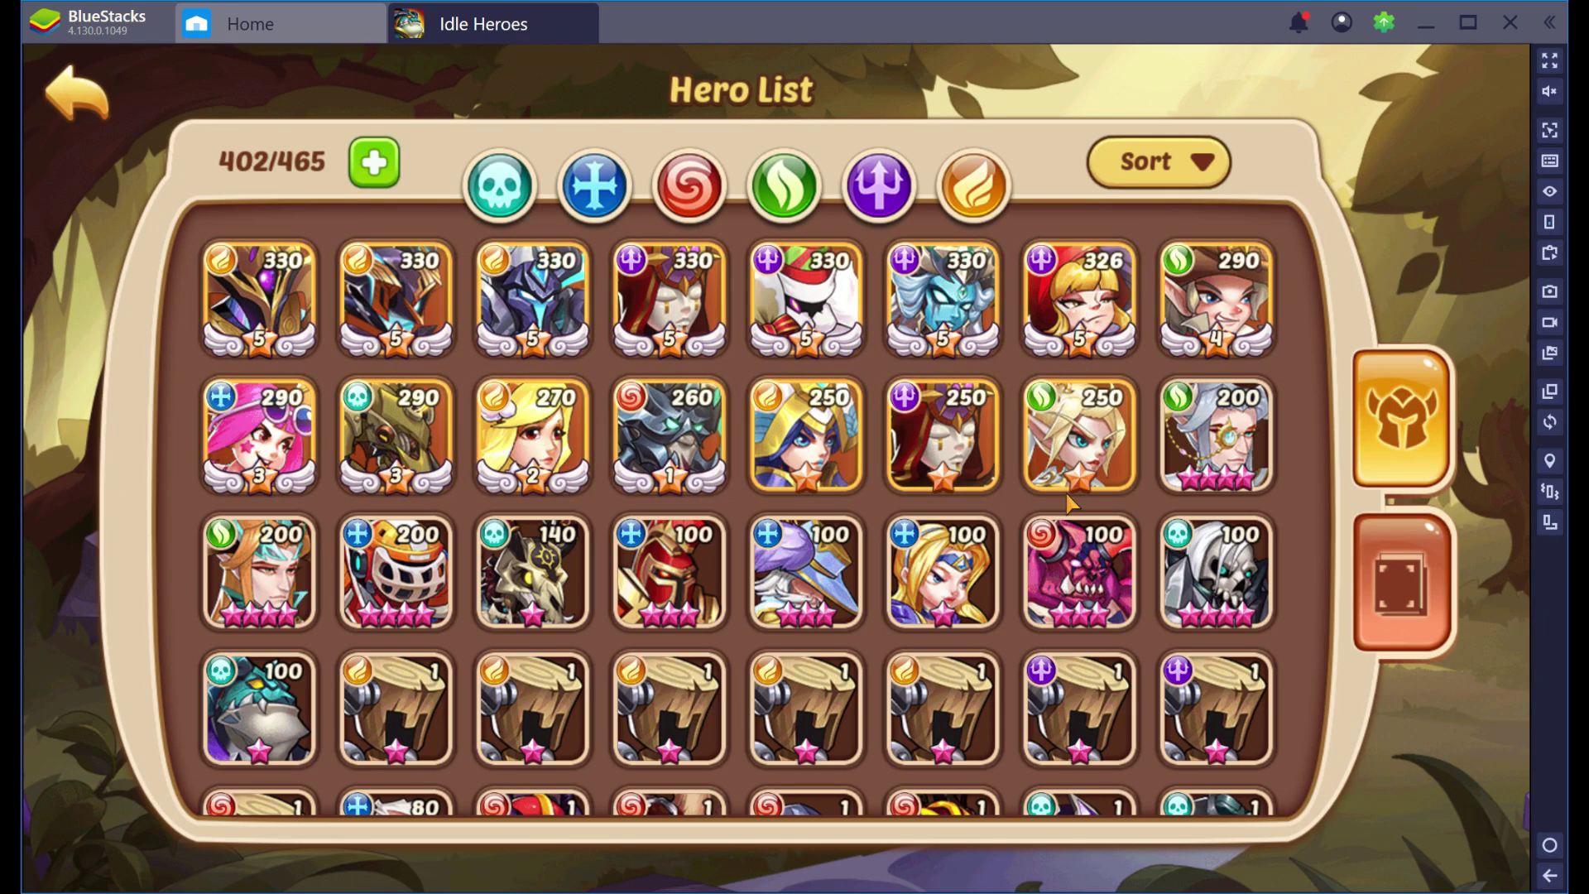
{"action": "left_click", "coordinate": [57, 98]}
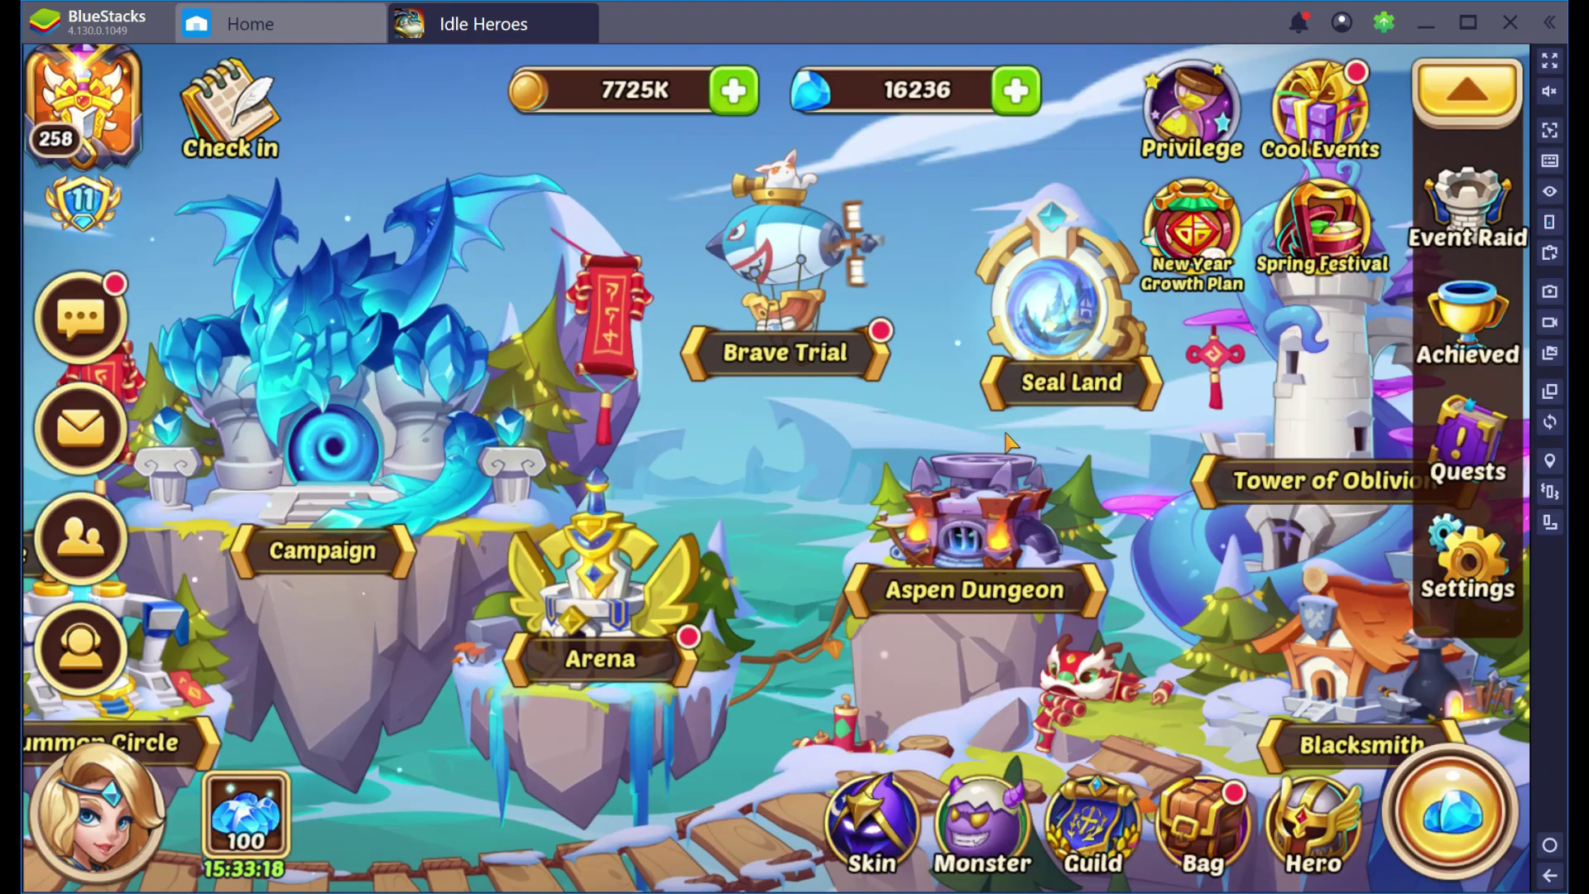
Unequip Tara's gear and put only her first-listed artifact back on.
{"action": "left_click", "coordinate": [1312, 820]}
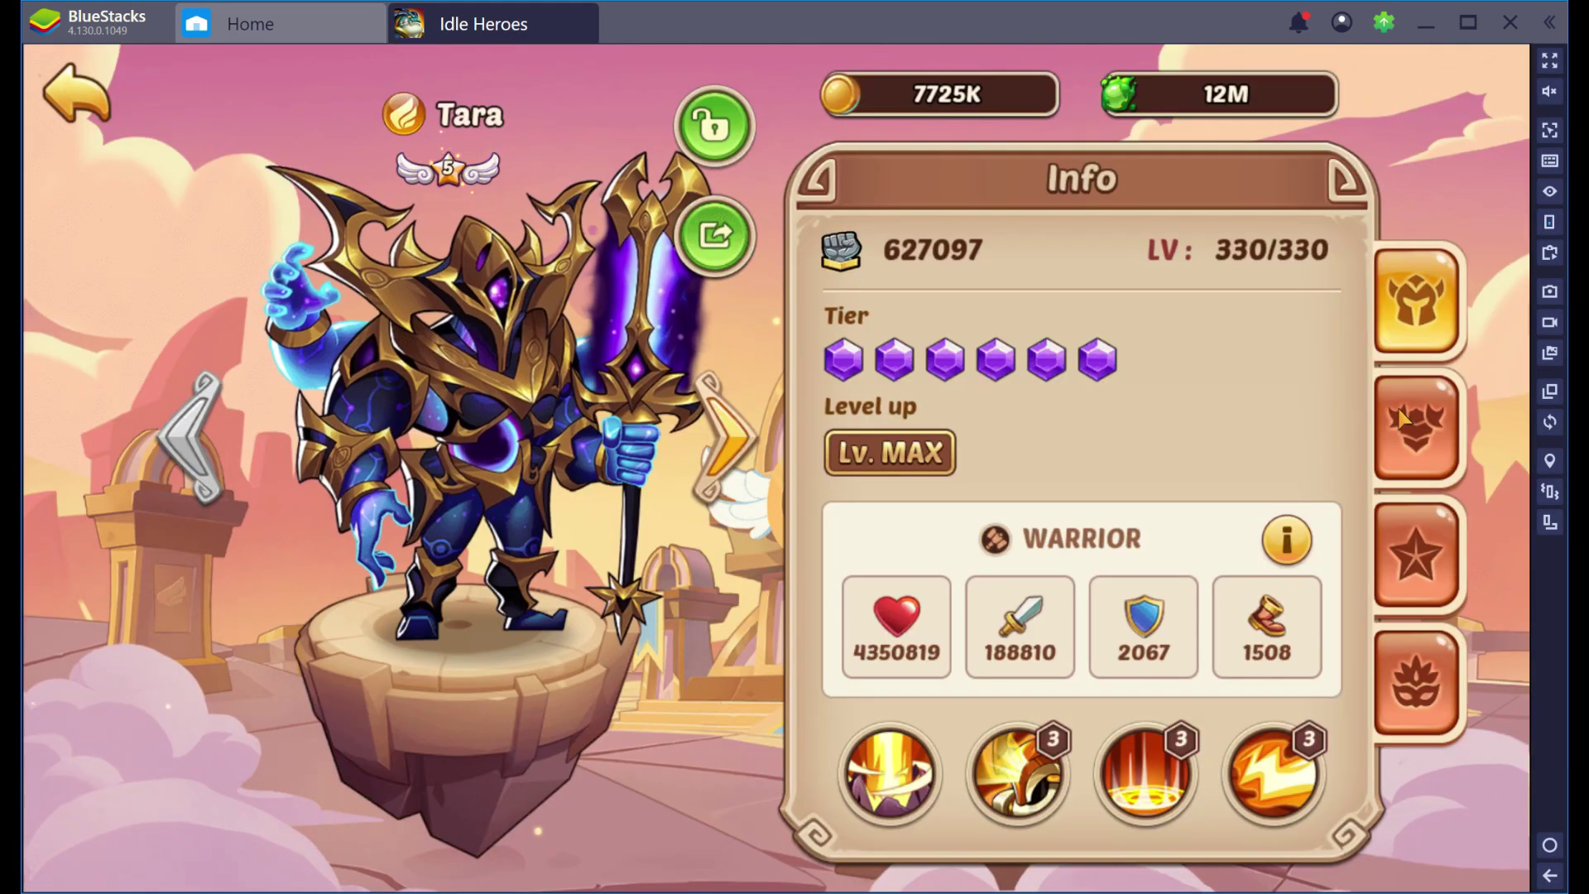
{"action": "left_click", "coordinate": [1411, 424]}
{"action": "left_click", "coordinate": [1254, 558]}
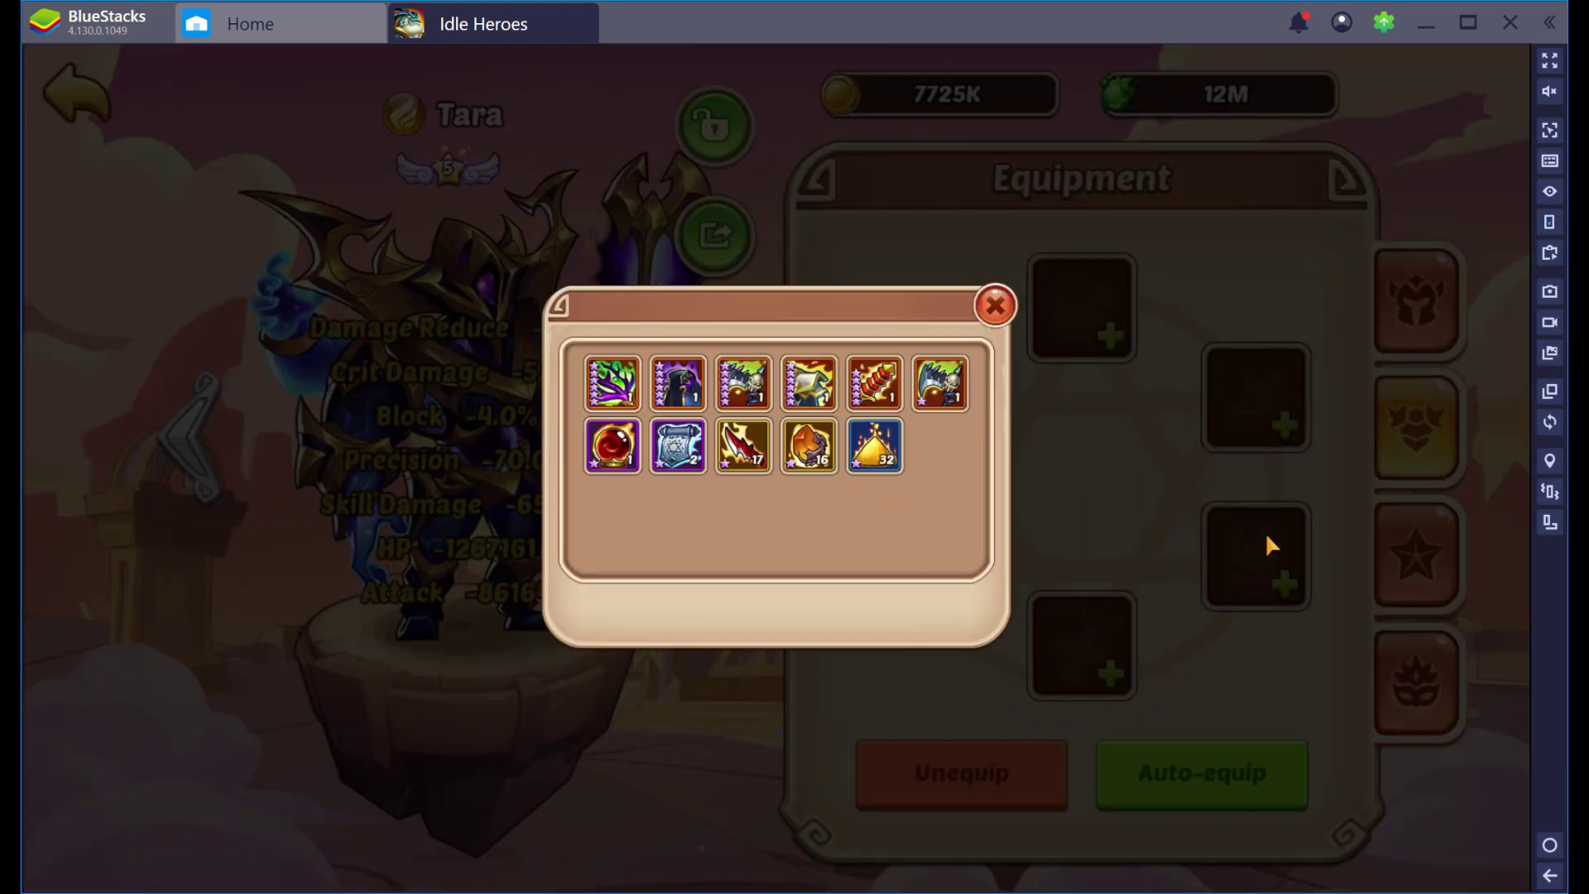
{"action": "left_click", "coordinate": [467, 309]}
{"action": "left_click", "coordinate": [786, 644]}
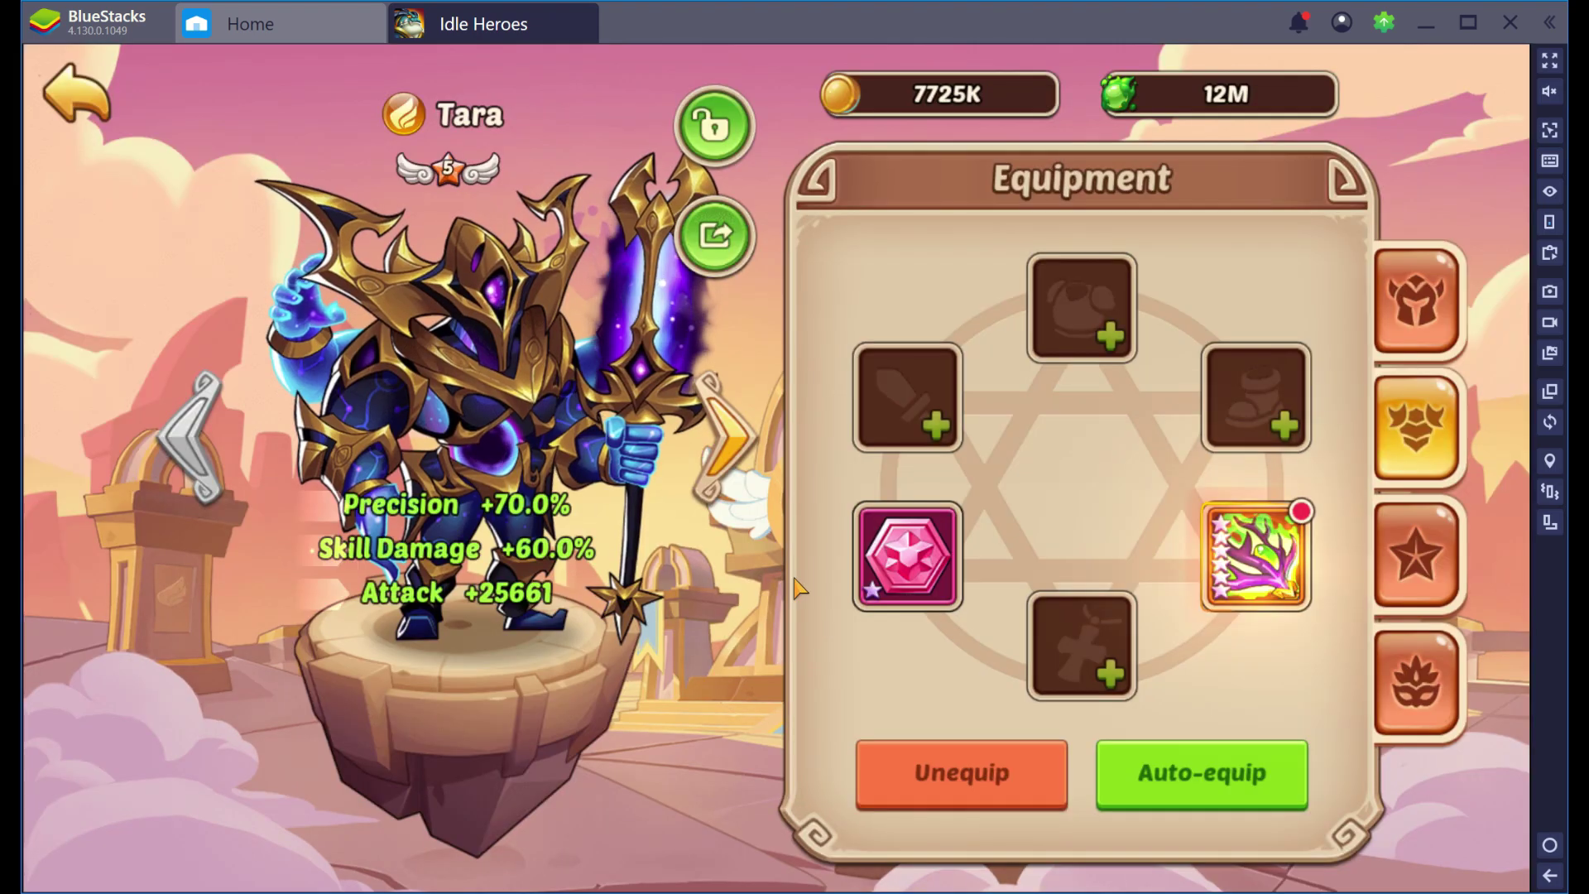
Unequip Aida's gear and put back only the artifact that gives HP and 30% damage reduction.
{"action": "left_click", "coordinate": [724, 438]}
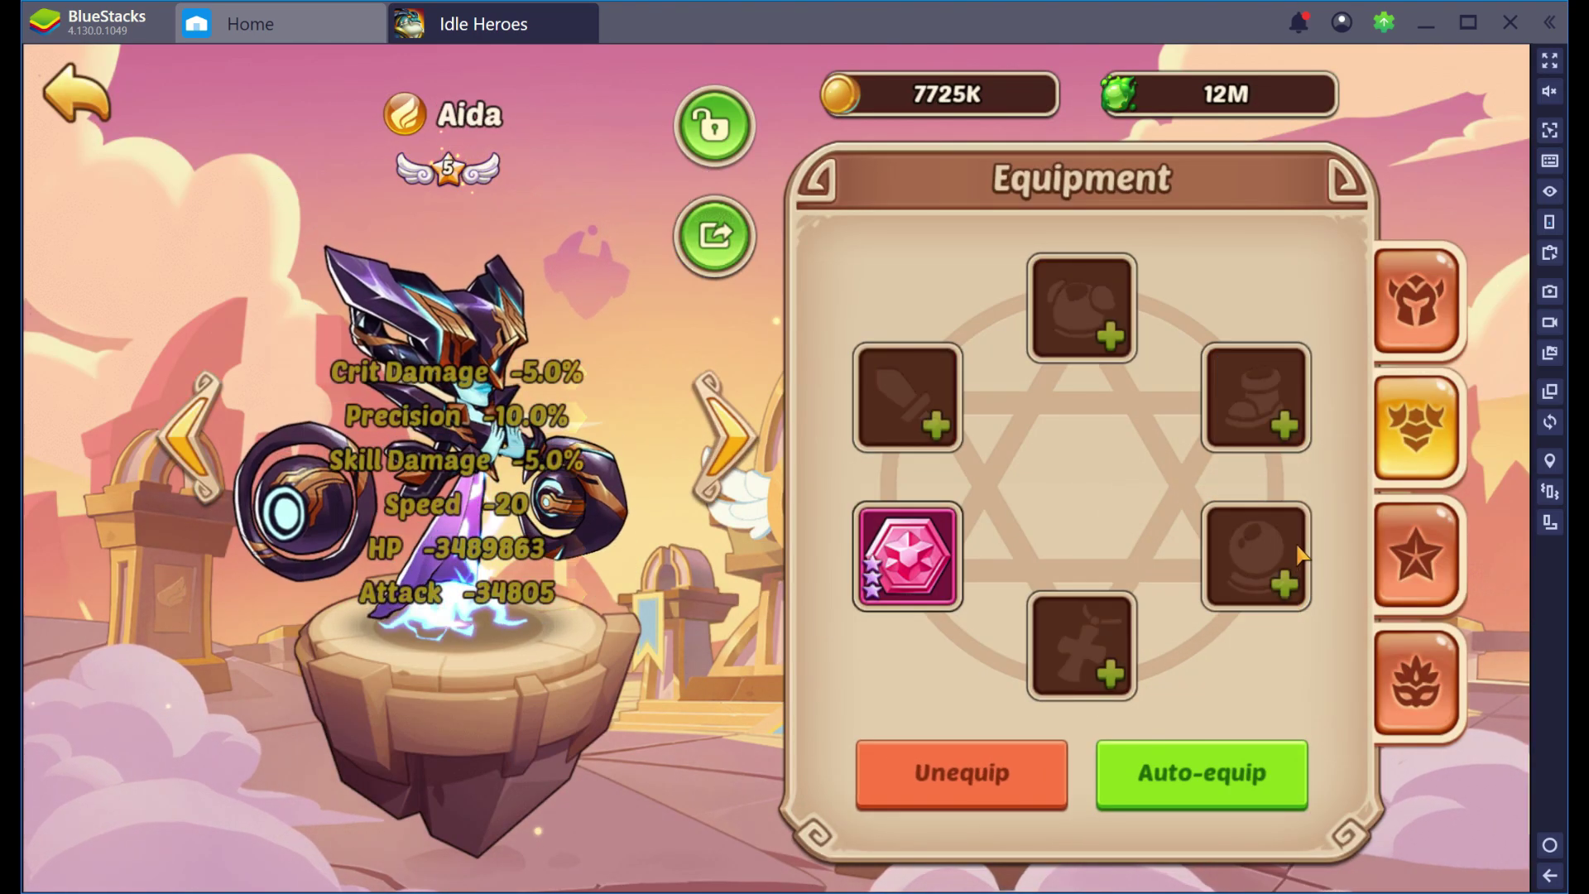
{"action": "left_click", "coordinate": [1279, 603]}
{"action": "left_click", "coordinate": [838, 306]}
{"action": "left_click", "coordinate": [826, 593]}
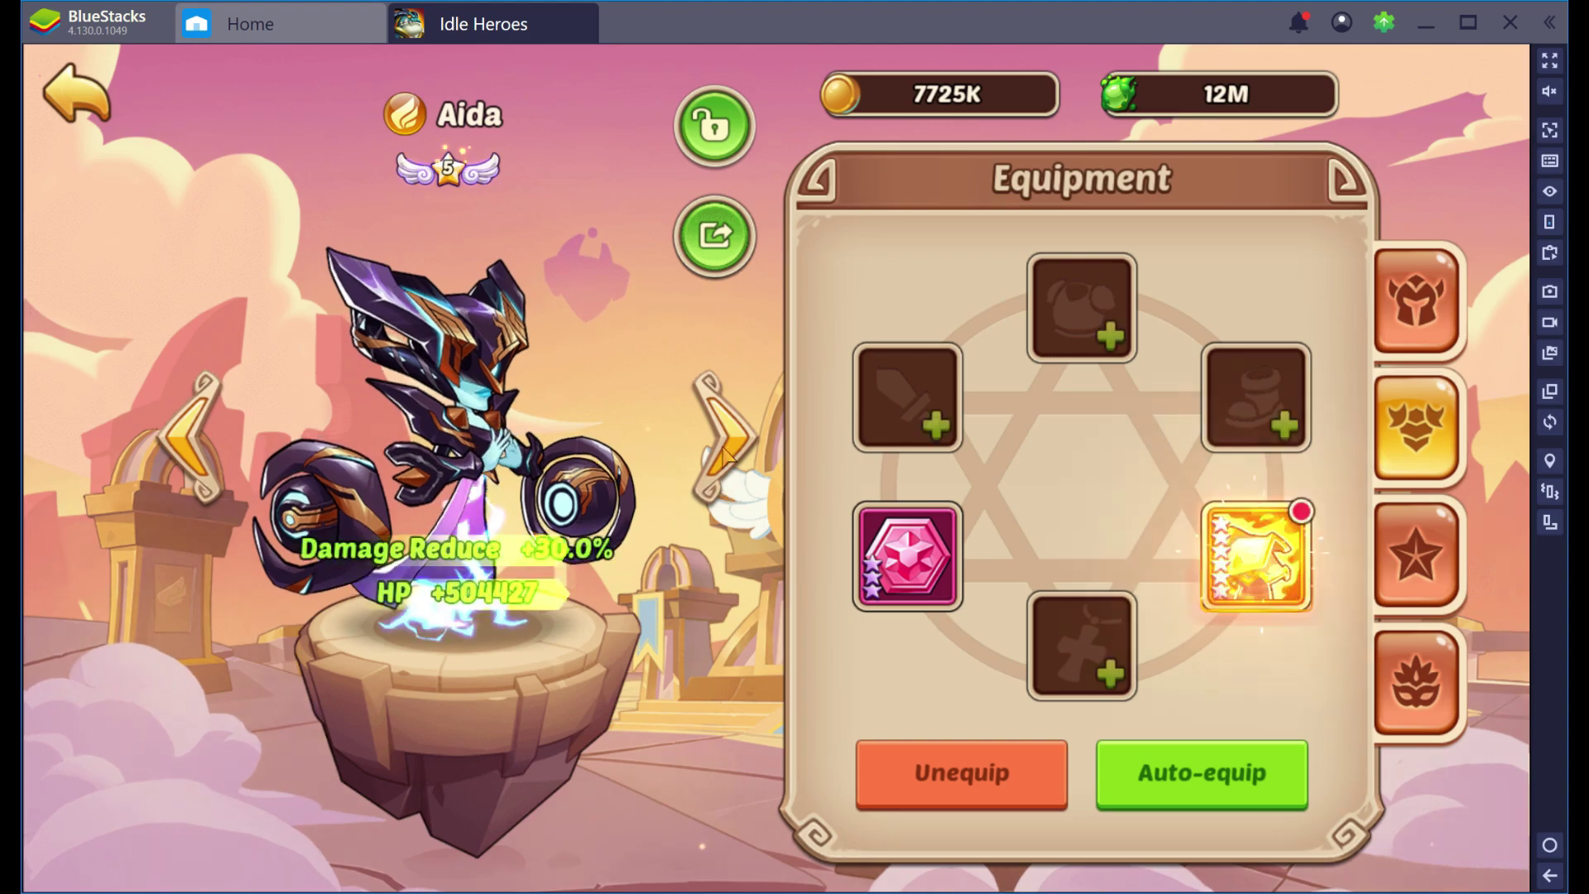
Unequip Asmodel's gear and put only the Sword of Justice artifact back on.
{"action": "left_click", "coordinate": [725, 439]}
{"action": "left_click", "coordinate": [957, 786]}
{"action": "left_click", "coordinate": [1208, 607]}
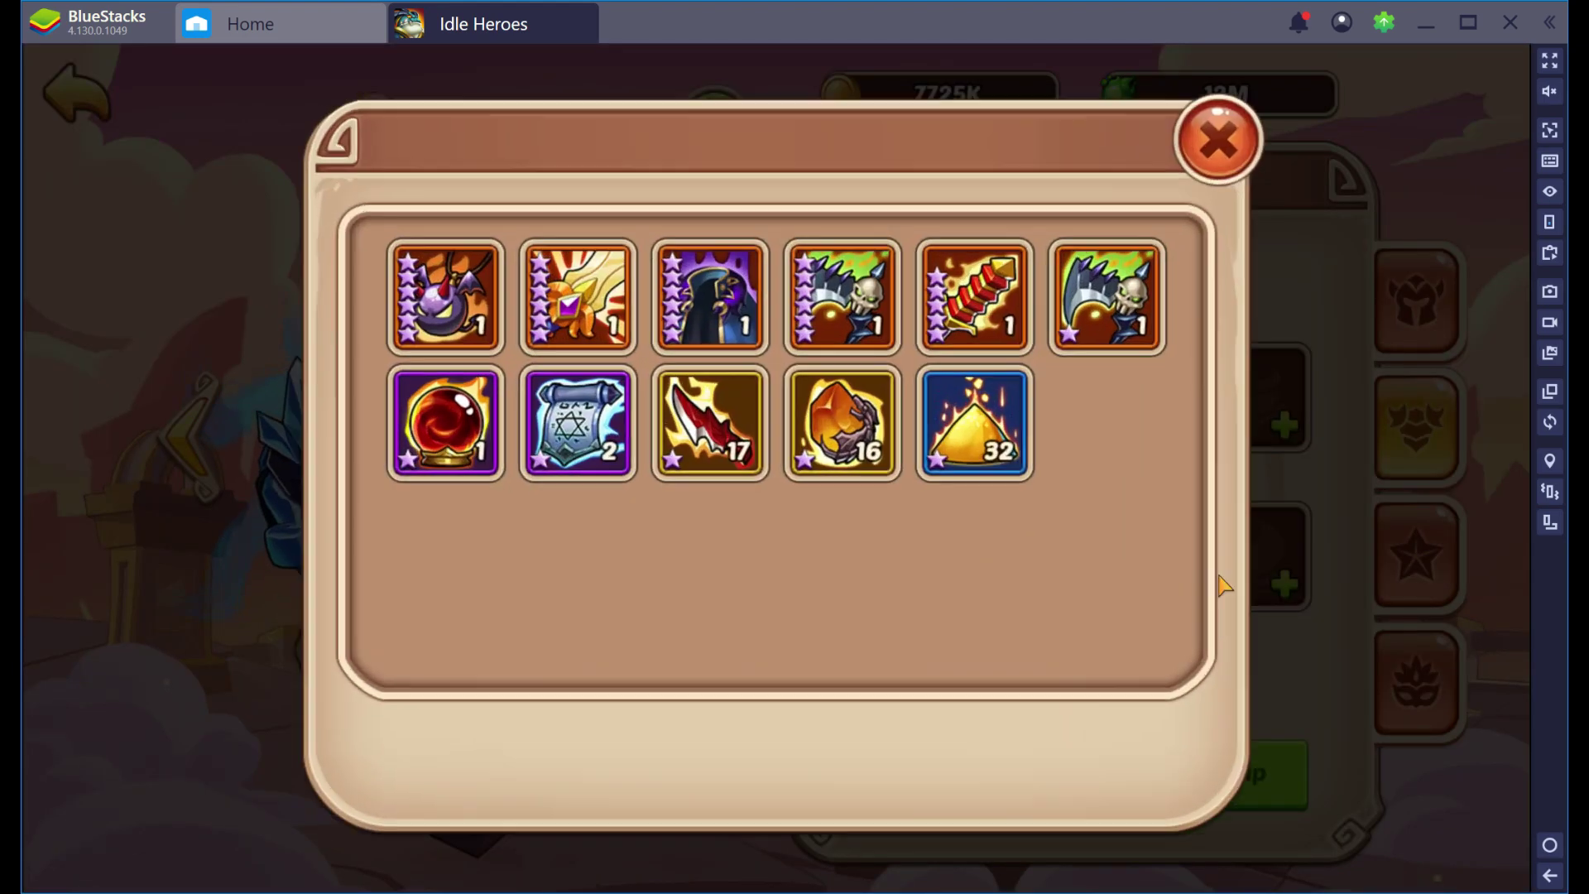
{"action": "left_click", "coordinate": [608, 325]}
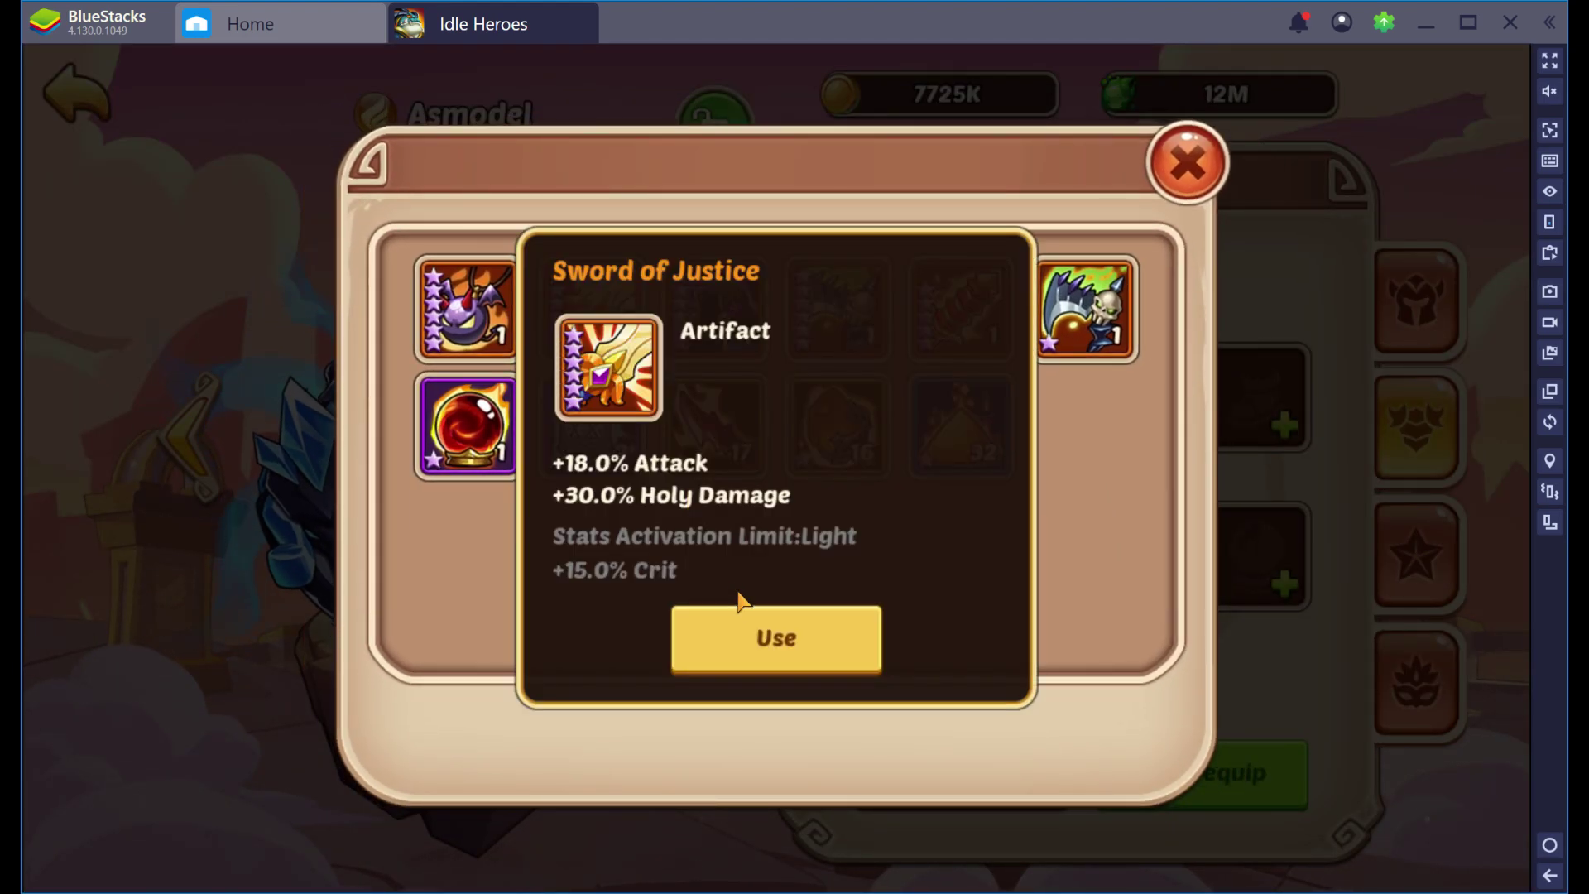
{"action": "left_click", "coordinate": [739, 609]}
Unequip Amen-Ra's gear and put only the Demon bell artifact back on.
{"action": "left_click", "coordinate": [733, 451]}
{"action": "left_click", "coordinate": [942, 749]}
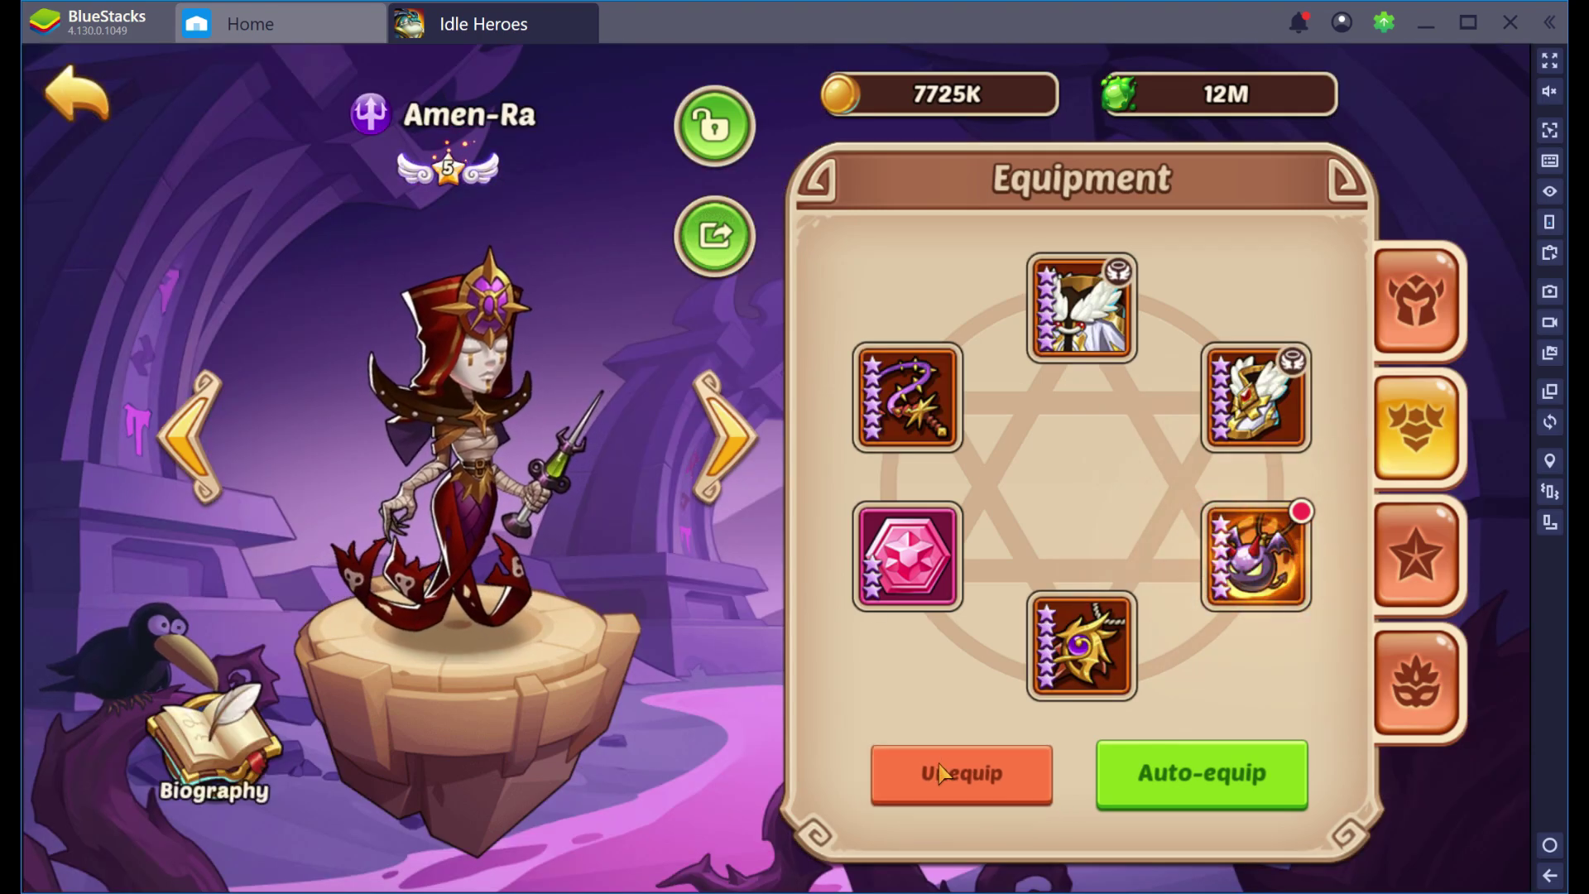
{"action": "left_click", "coordinate": [1255, 556]}
{"action": "left_click", "coordinate": [469, 309]}
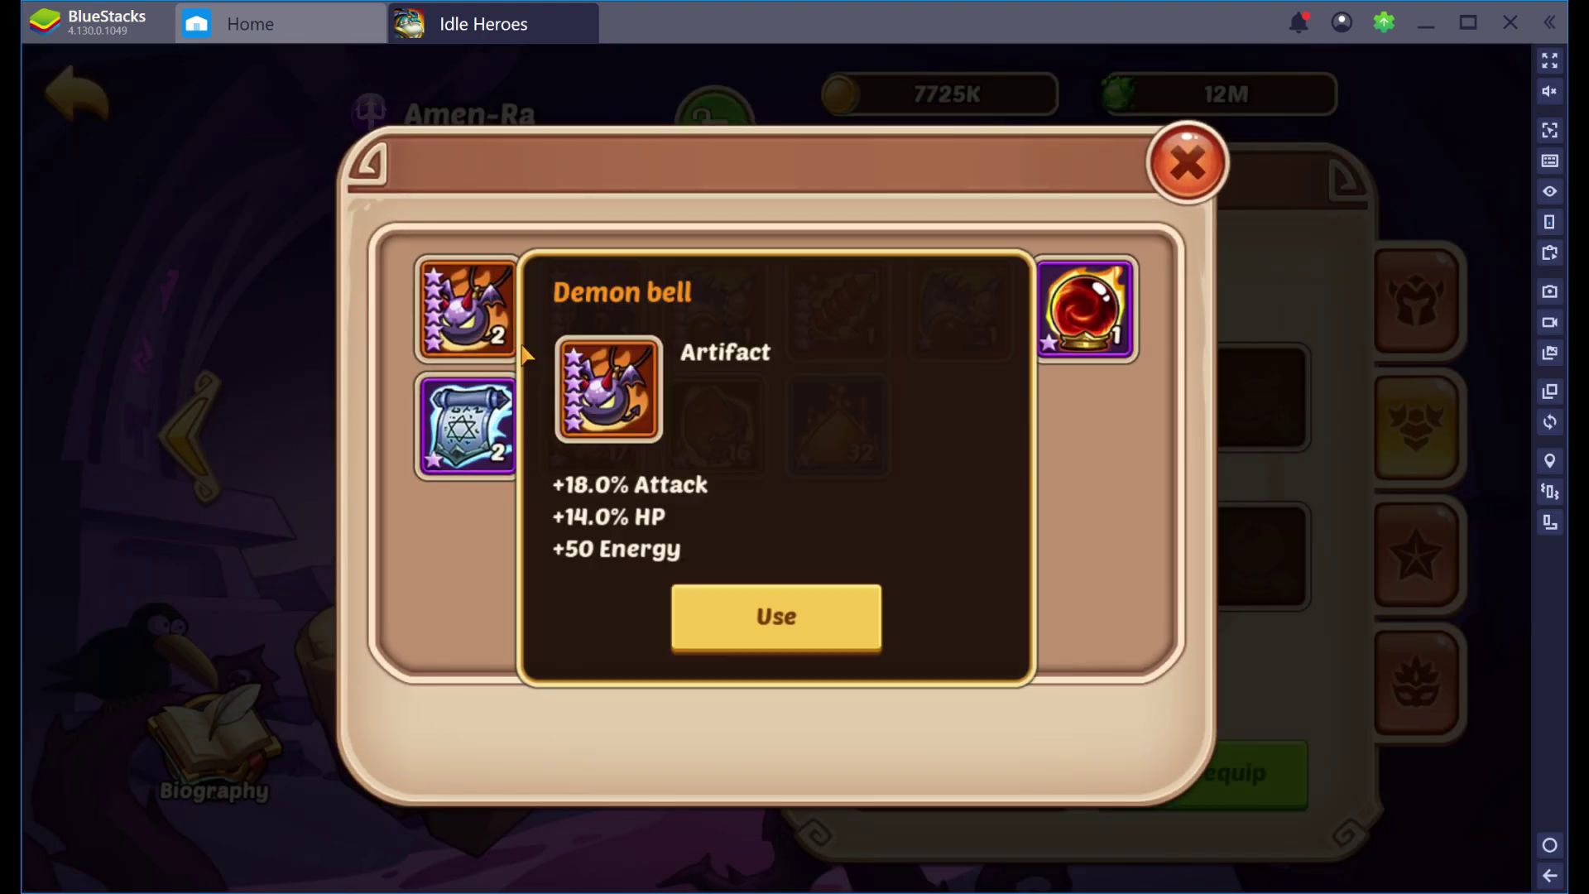
{"action": "left_click", "coordinate": [809, 632]}
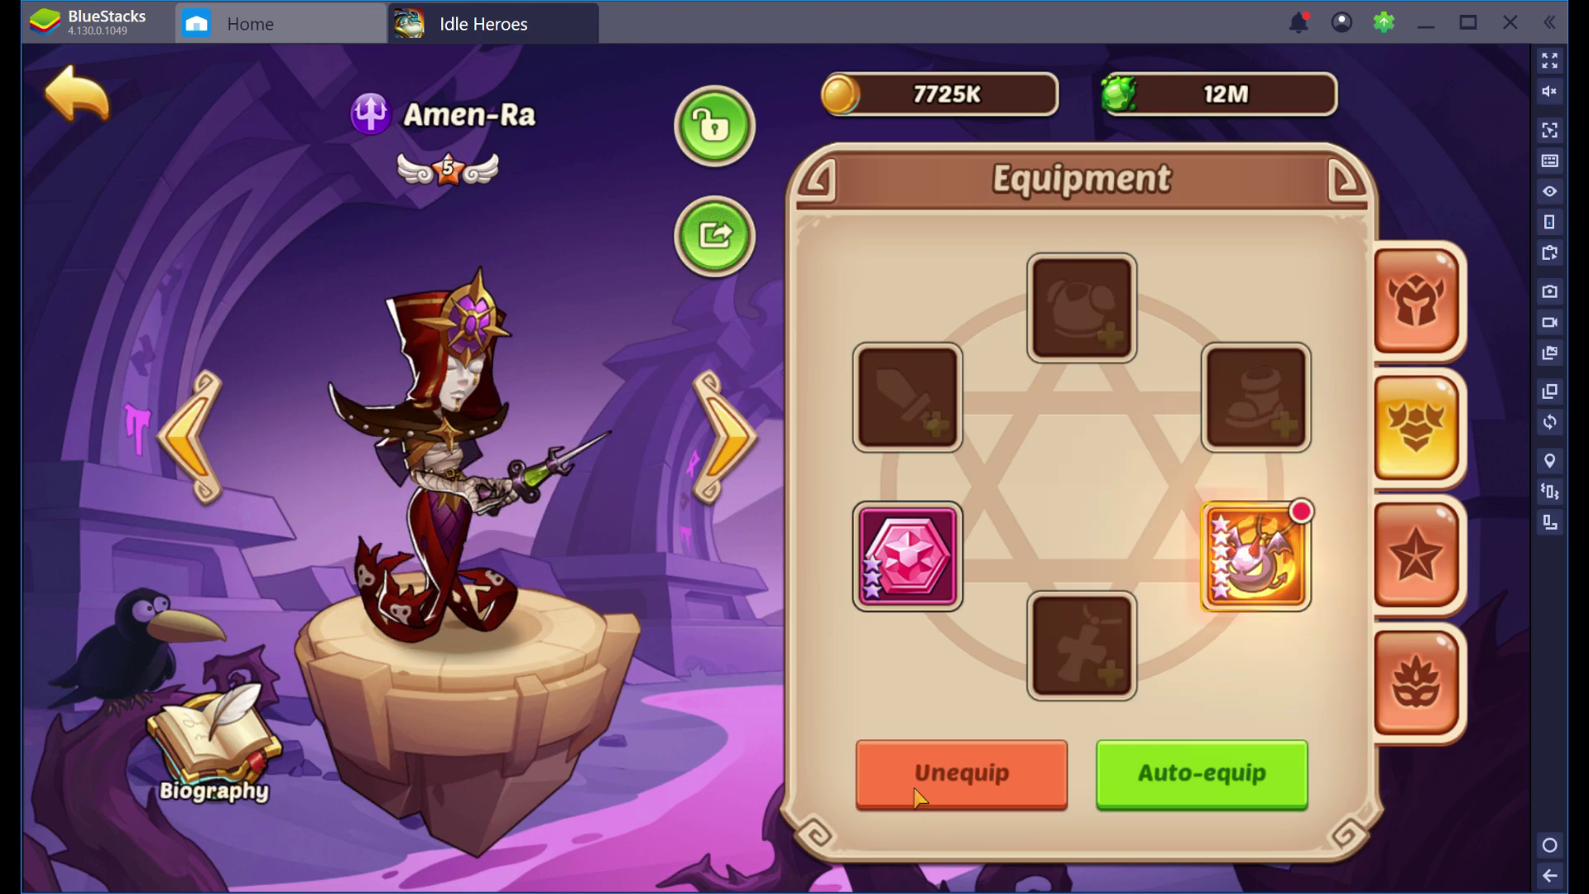
Unequip Aspen's gear and put only The Kiss of Ghost artifact back on.
{"action": "left_click", "coordinate": [728, 439]}
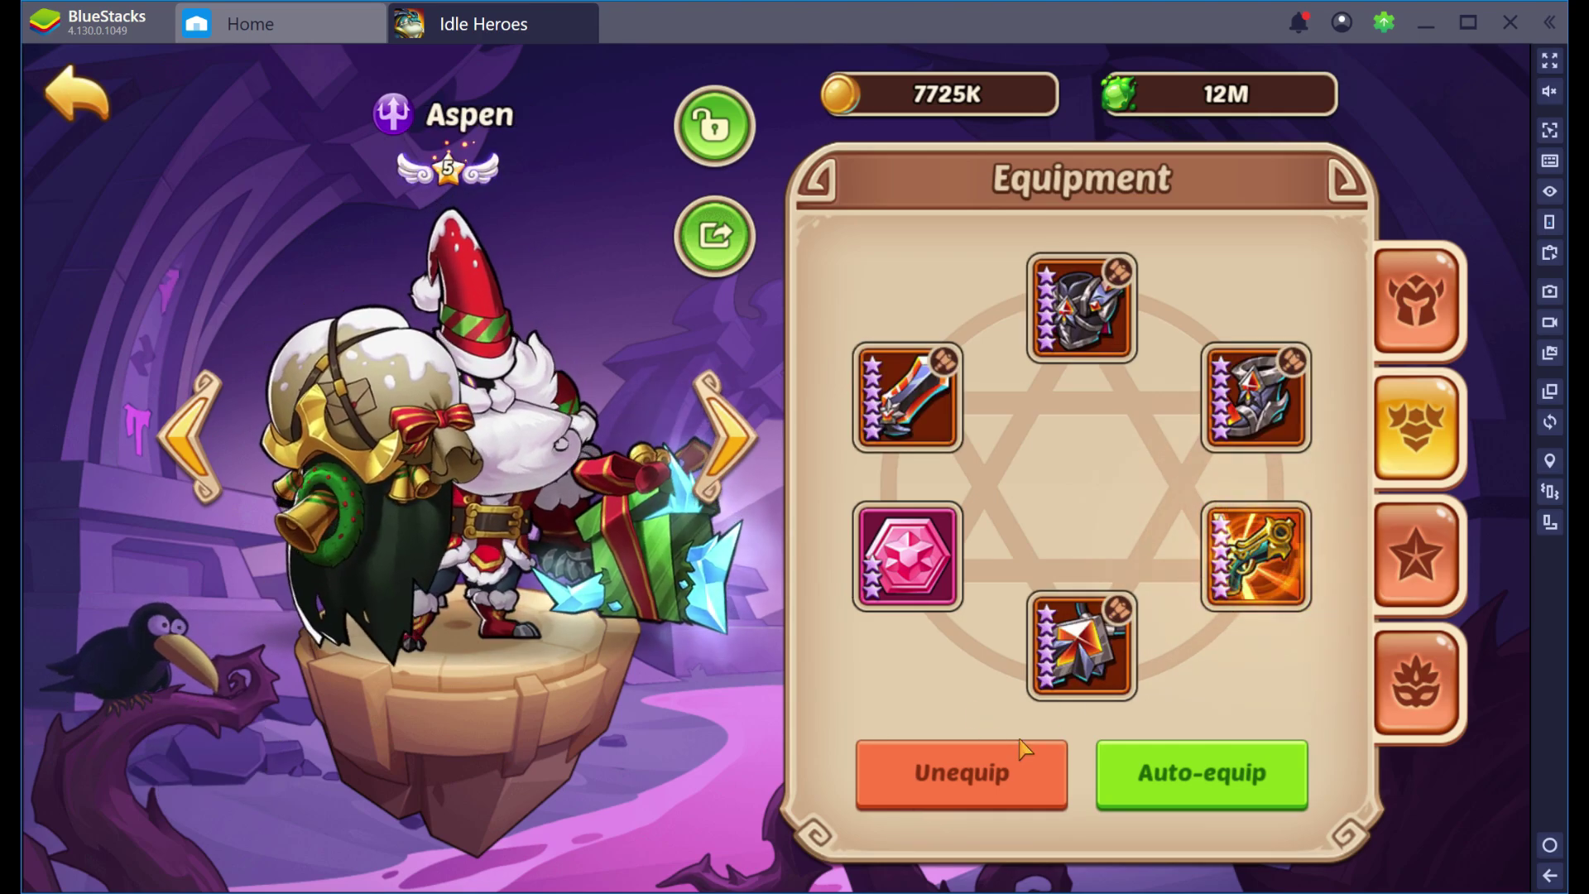
{"action": "left_click", "coordinate": [961, 772]}
{"action": "left_click", "coordinate": [1256, 556]}
{"action": "left_click", "coordinate": [468, 309]}
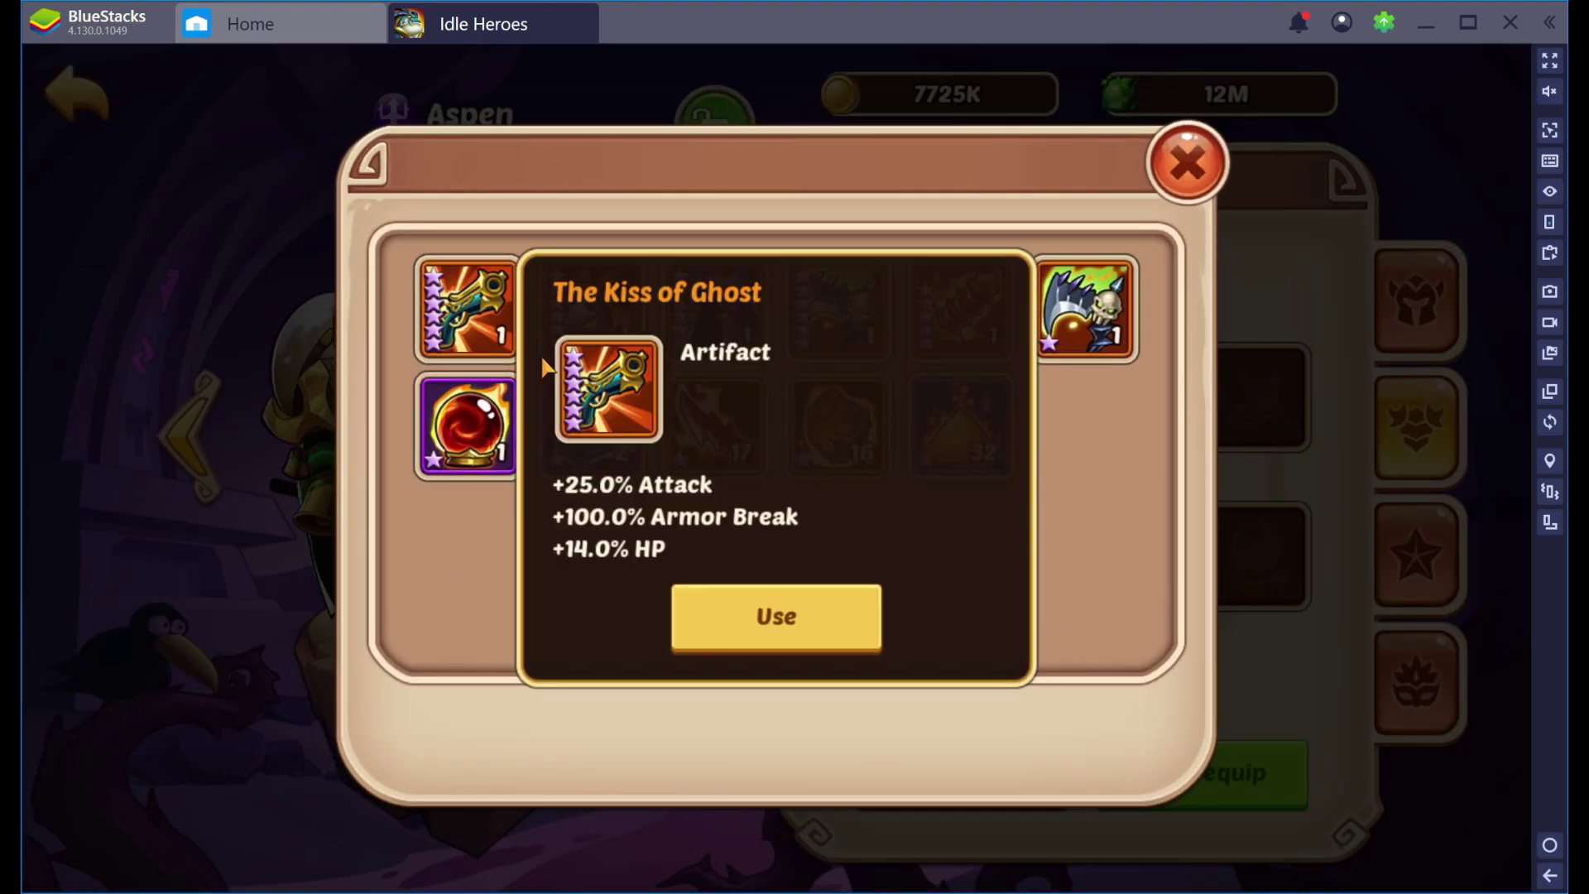
{"action": "left_click", "coordinate": [773, 614]}
Unequip Dark Arthindol's gear and put only the Augustus Magic Ball artifact back on.
{"action": "left_click", "coordinate": [728, 439]}
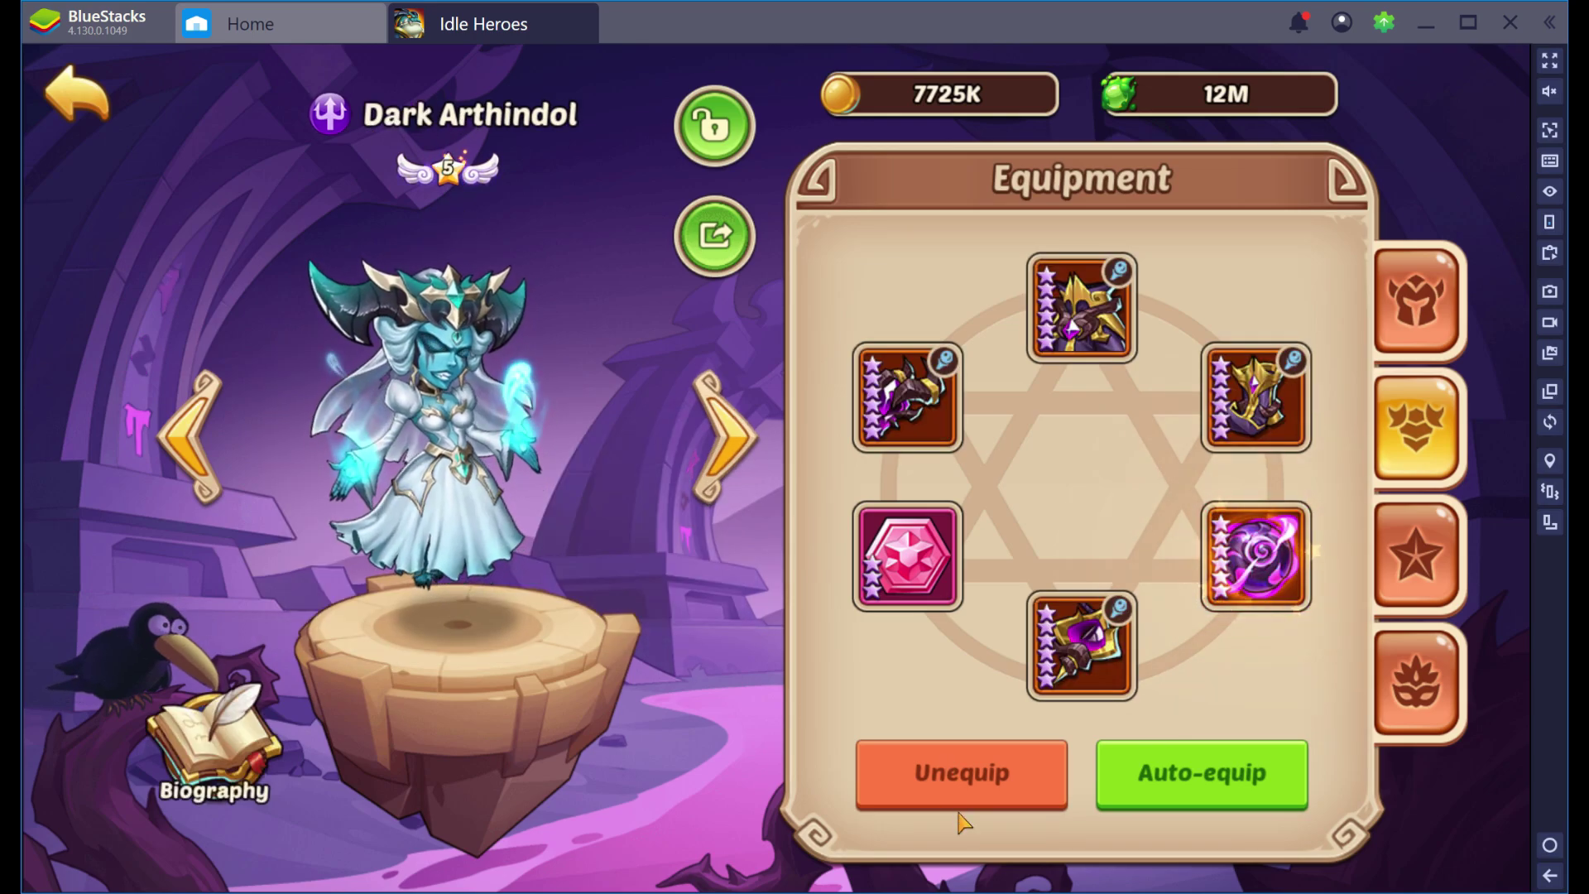
{"action": "left_click", "coordinate": [958, 772]}
{"action": "left_click", "coordinate": [1255, 557]}
{"action": "left_click", "coordinate": [468, 309]}
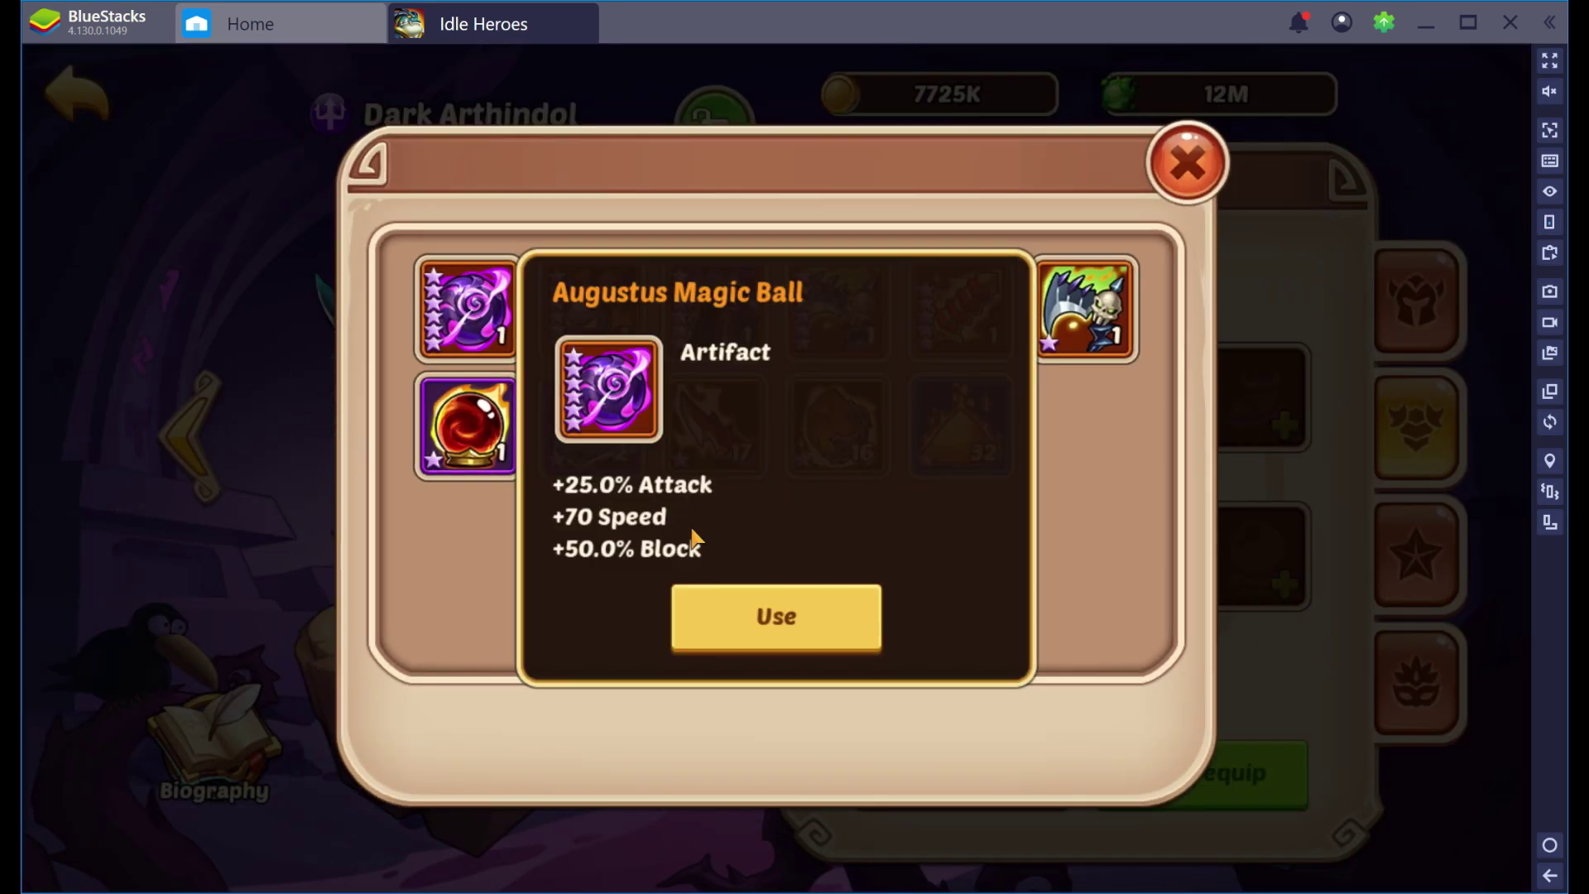
{"action": "left_click", "coordinate": [740, 598]}
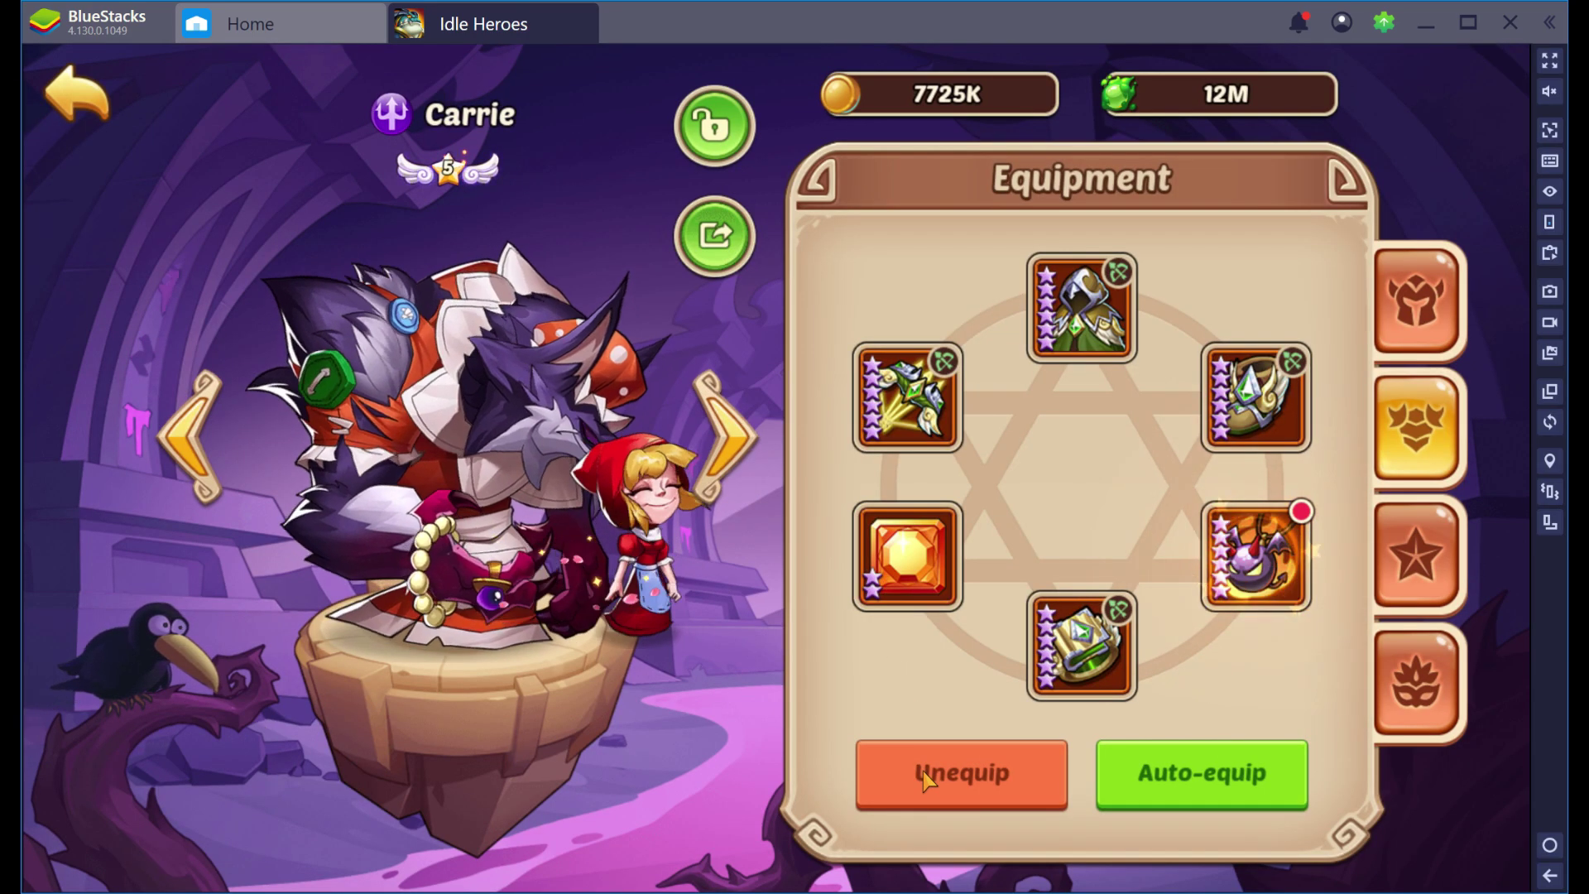
Unequip Carrie's gear, put only her first-listed artifact back on, and go to the next hero.
{"action": "left_click", "coordinate": [958, 772]}
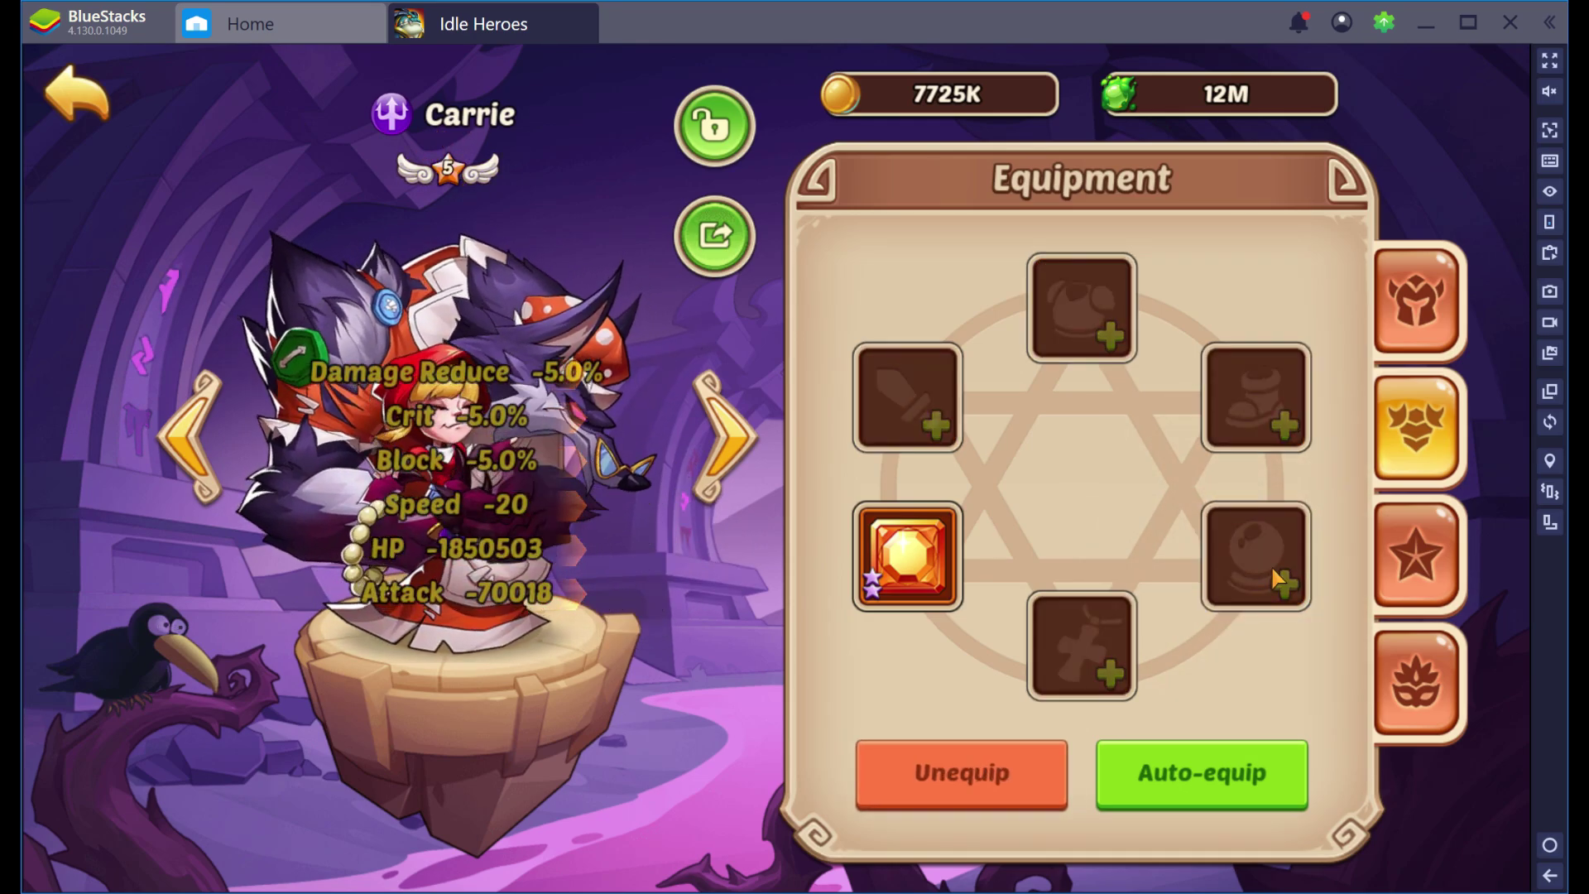
{"action": "left_click", "coordinate": [1270, 564]}
{"action": "left_click", "coordinate": [466, 307]}
{"action": "left_click", "coordinate": [719, 598]}
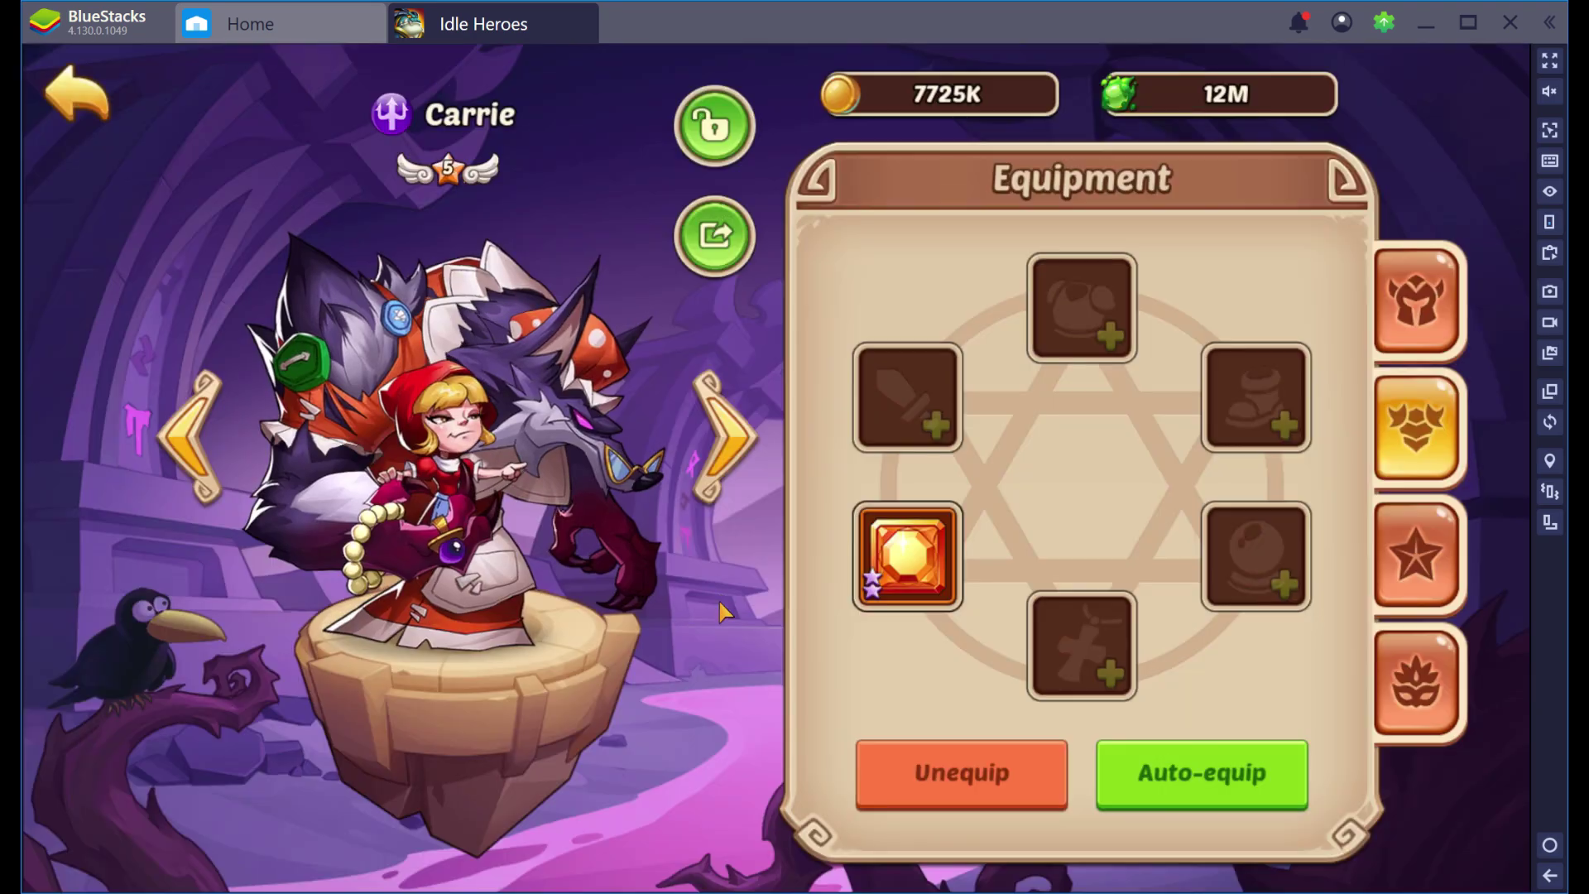
{"action": "left_click", "coordinate": [718, 451]}
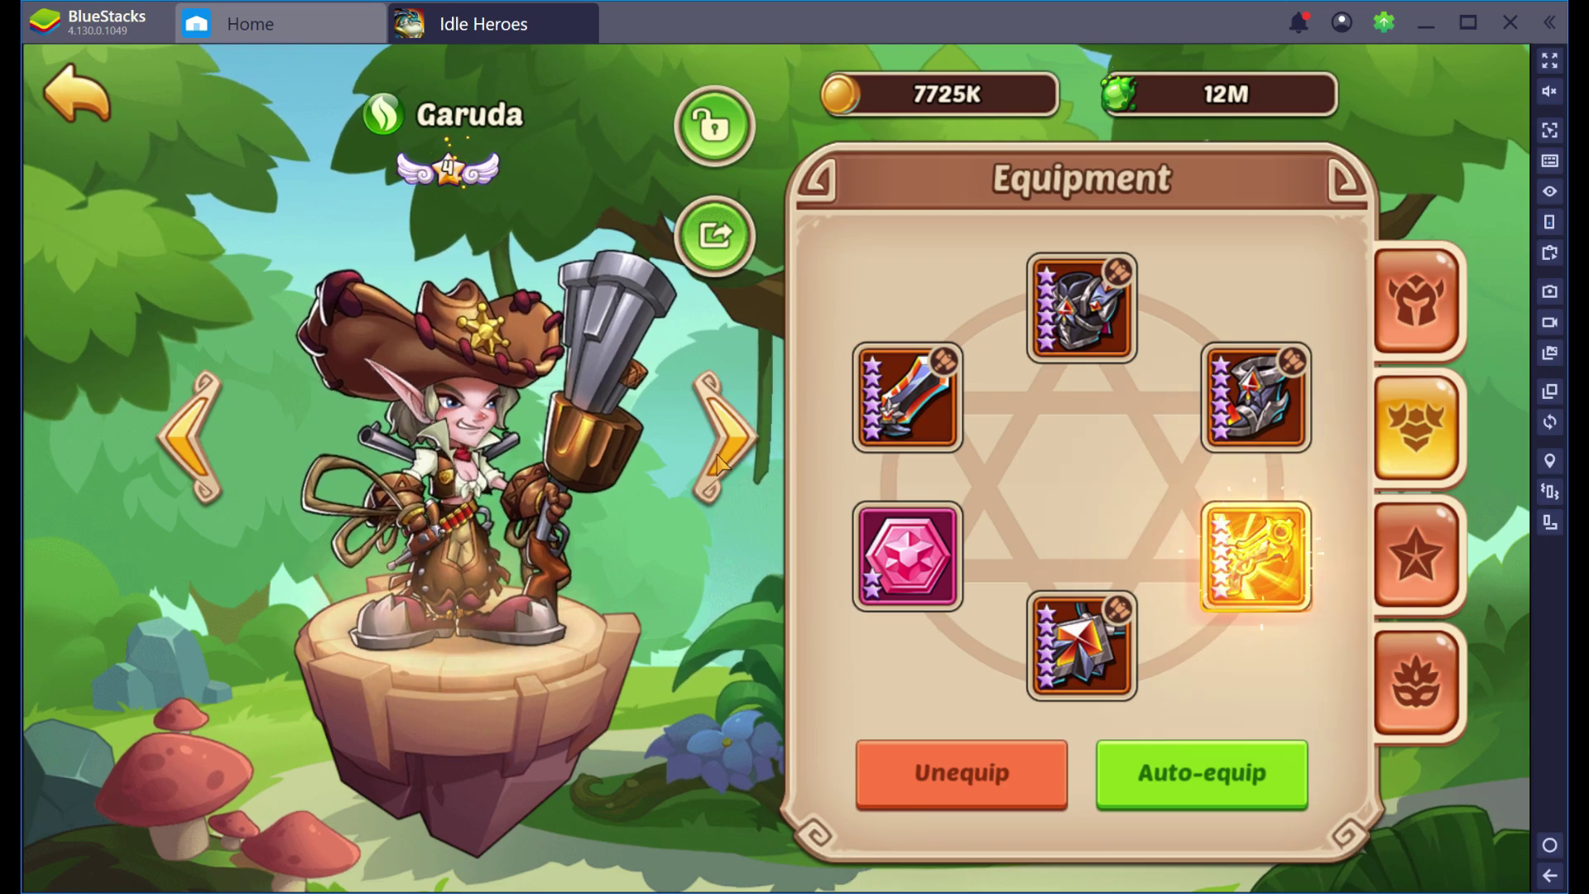